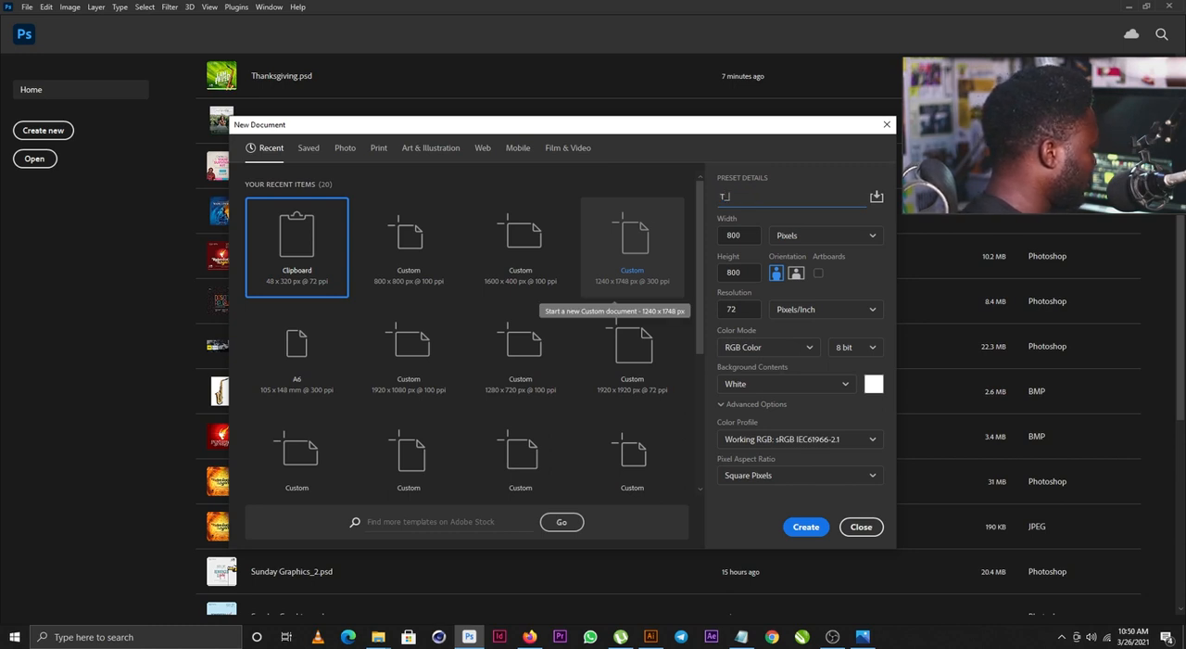
# - Name the new 800 x 800 pixel document T_P and create it
pyautogui.write('_P')
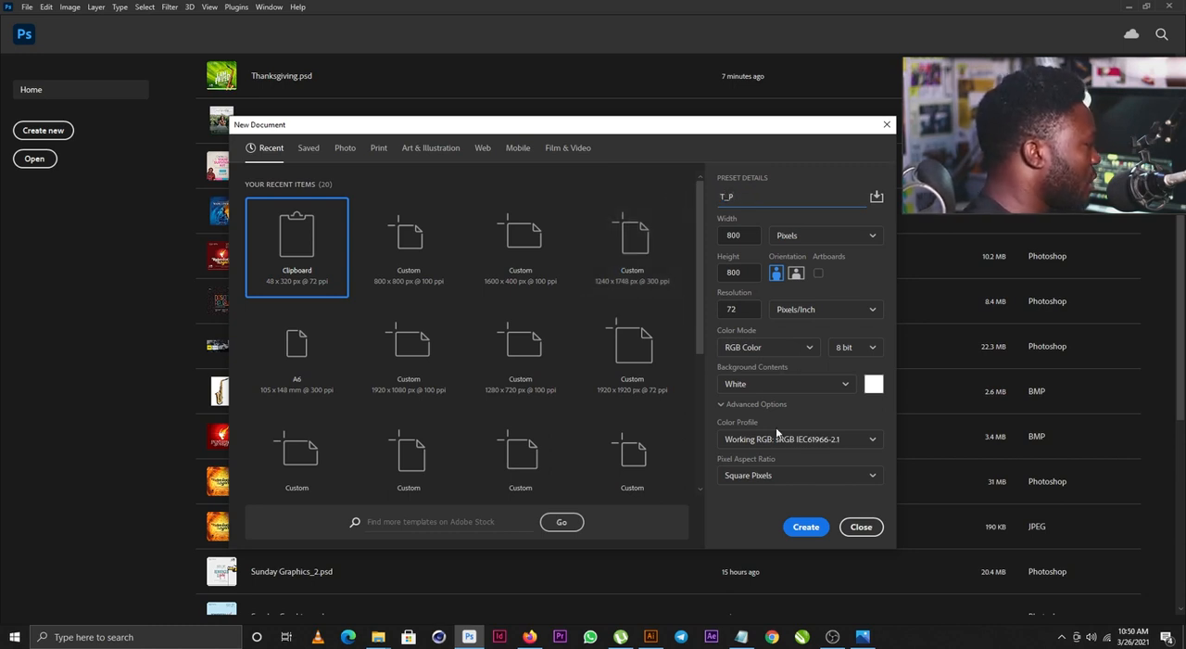
pyautogui.click(797, 533)
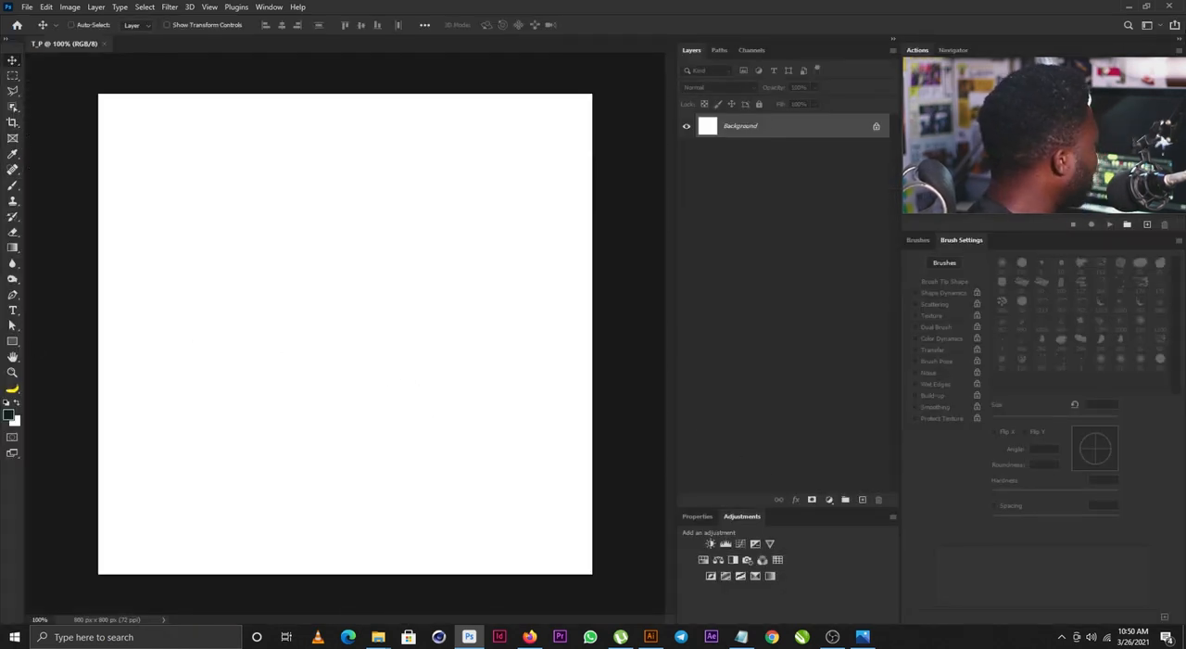
# - Place the BG image in the document and scale it to about 803 px square so it covers the canvas
pyautogui.moveTo(0, 424); pyautogui.dragTo(522, 390)
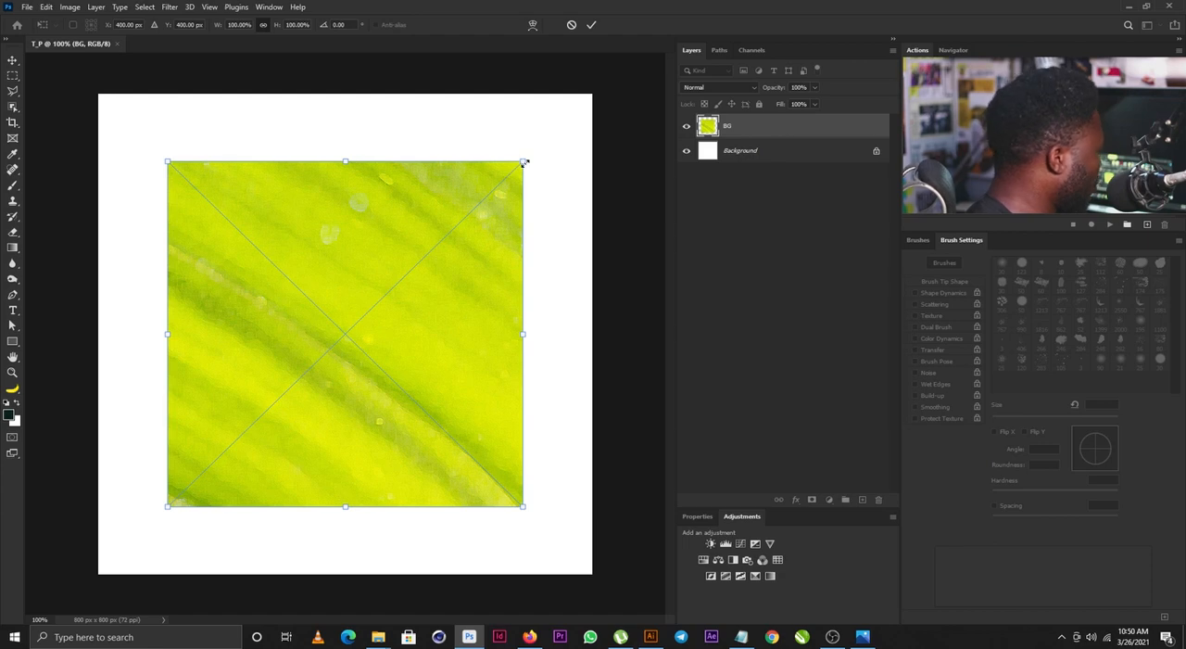
pyautogui.moveTo(524, 163); pyautogui.dragTo(604, 105)
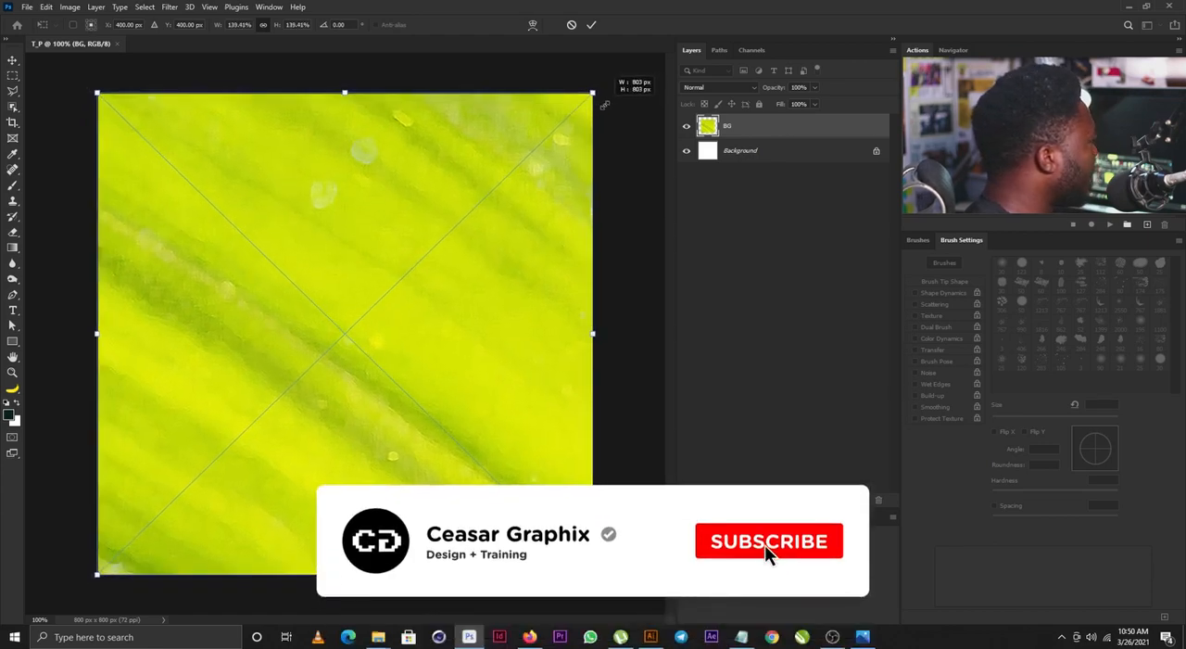
pyautogui.doubleClick(502, 174)
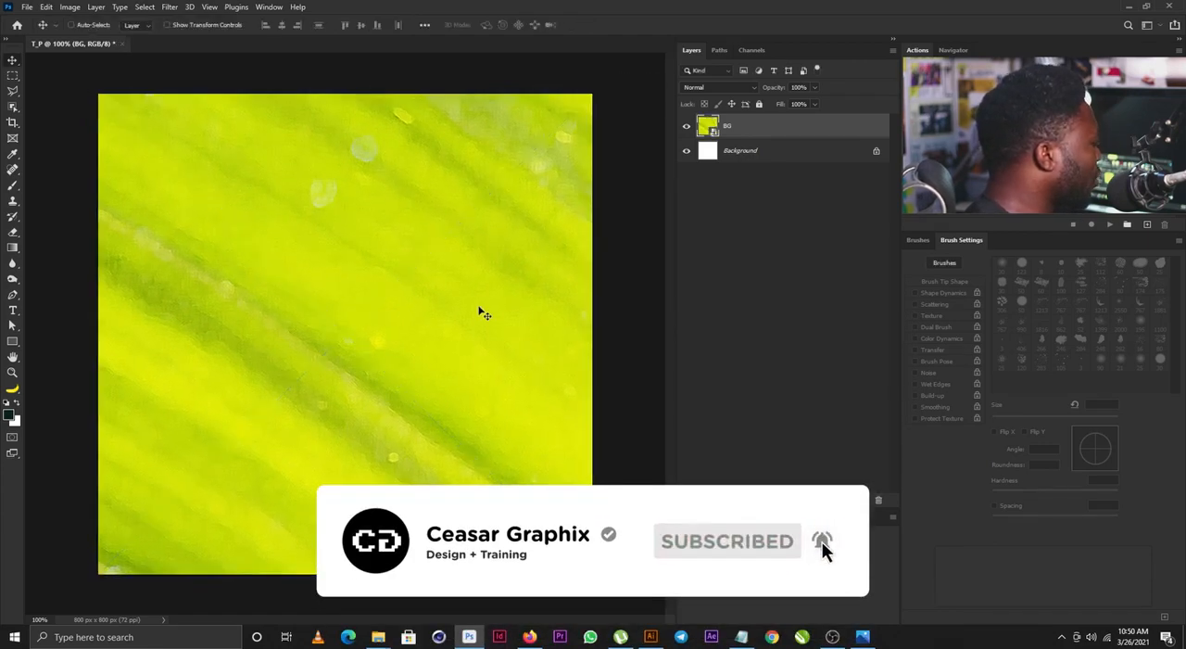
# - Switch to Illustrator and copy all the rays of the black sunburst in the Untitled-1 document
pyautogui.click(652, 638)
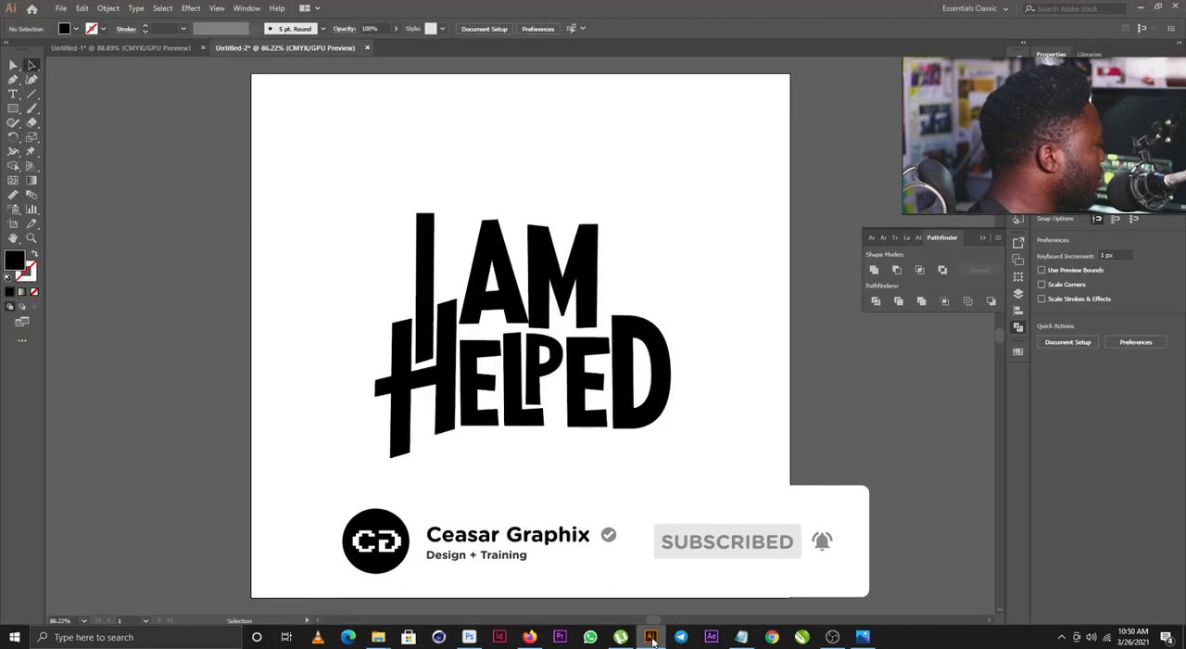
pyautogui.click(152, 48)
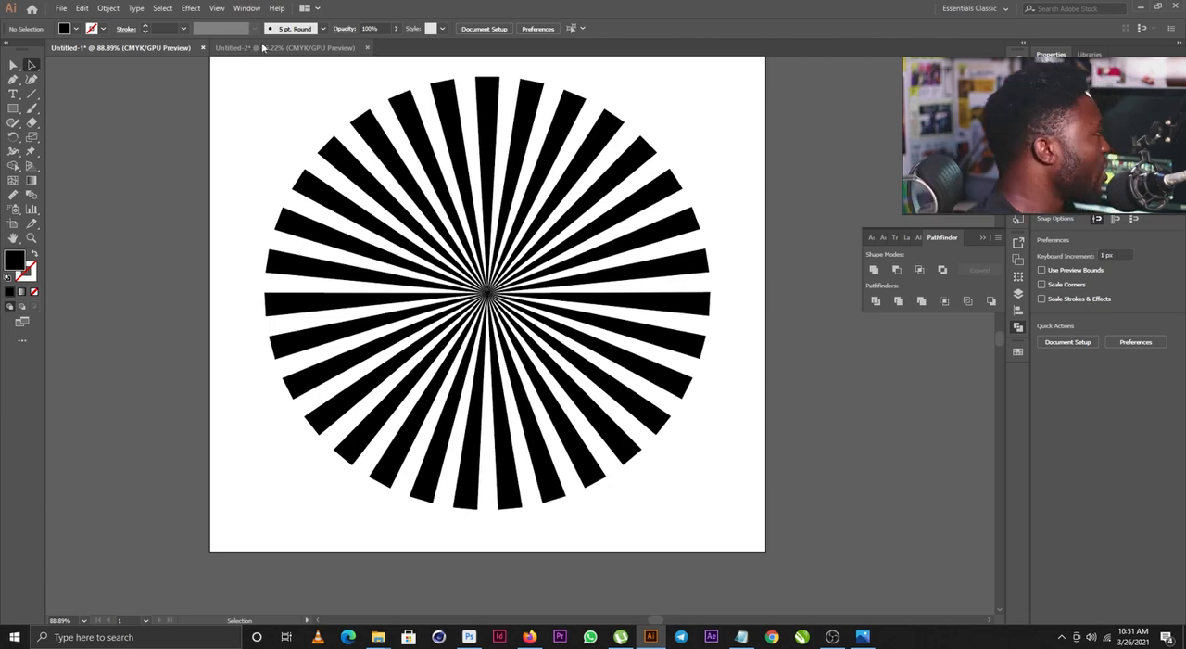
pyautogui.click(260, 48)
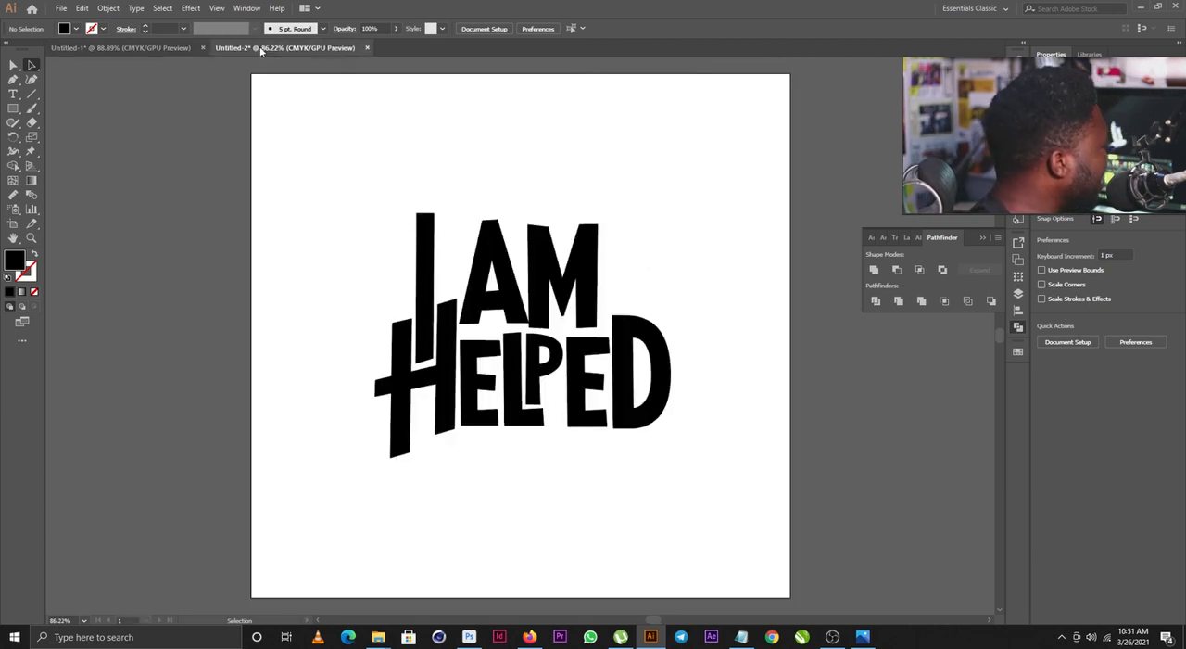
pyautogui.click(161, 47)
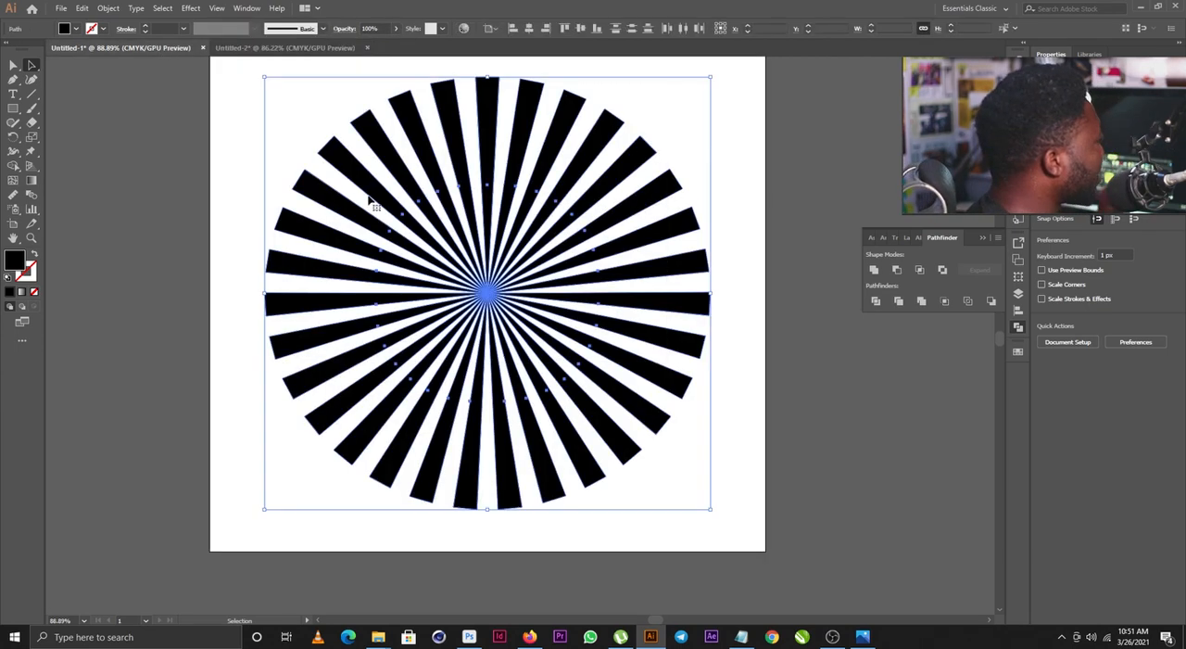
pyautogui.moveTo(234, 70); pyautogui.dragTo(760, 529)
pyautogui.hotkey('ctrl', 'c')
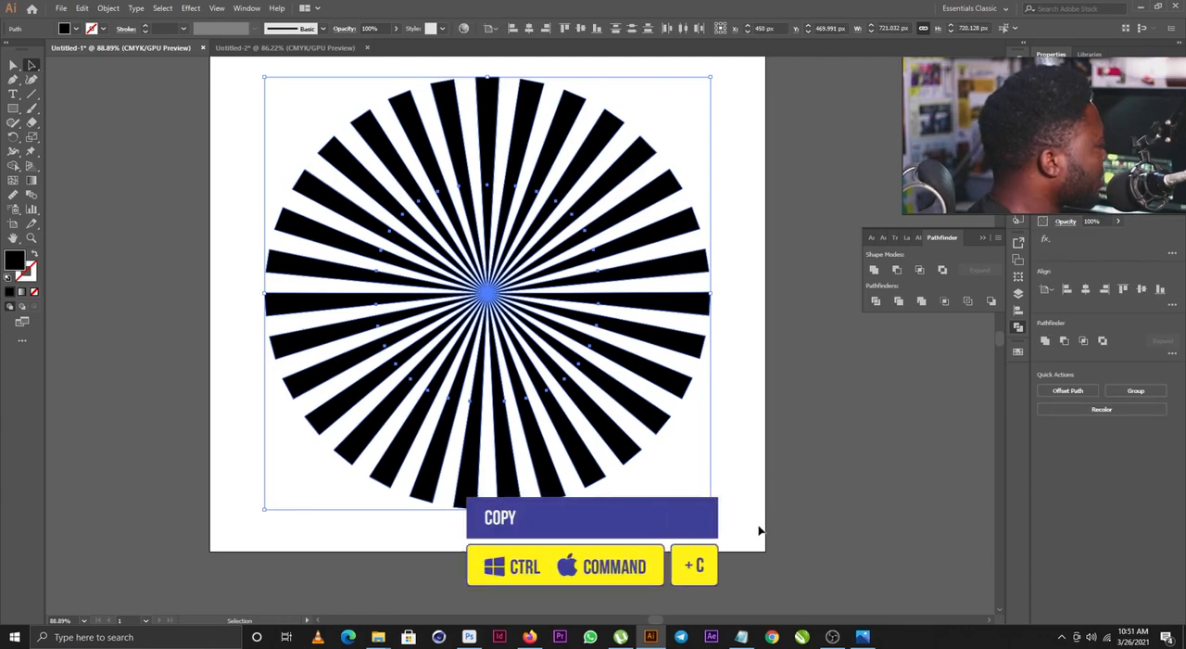
# - Switch back to Photoshop and paste the sunburst as a shape layer
pyautogui.click(470, 636)
pyautogui.hotkey('ctrl', 'v')
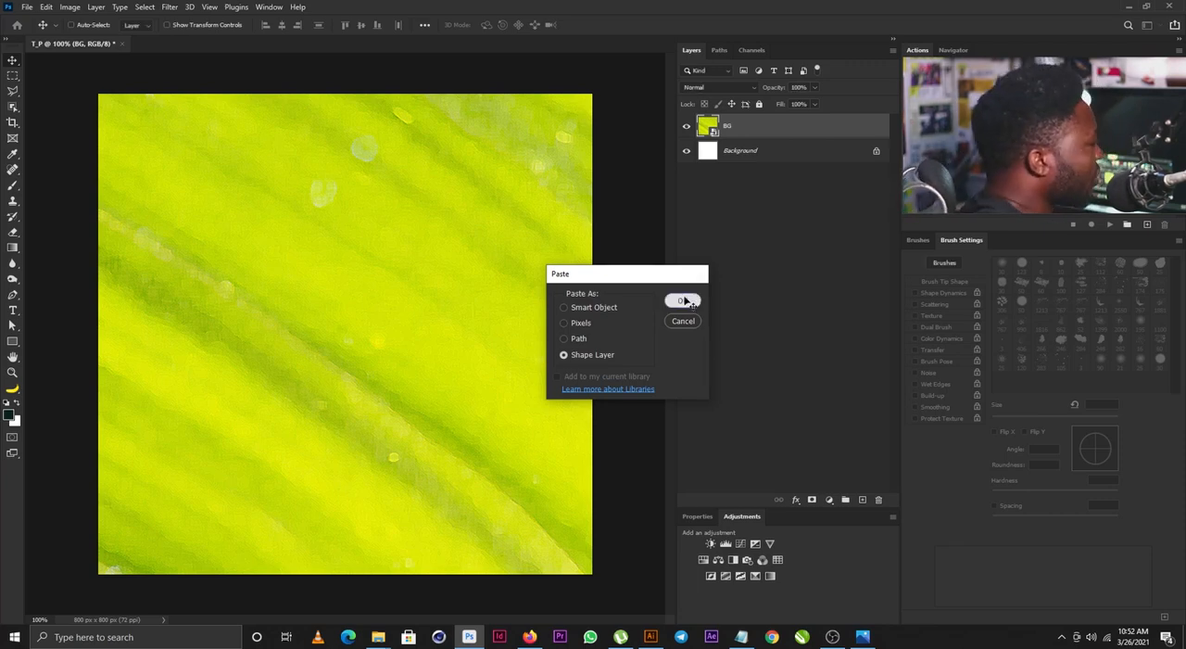
pyautogui.click(684, 301)
# - Enlarge the sunburst beyond the canvas with its centre near the canvas's lower-right corner, and set its blend mode to Overlay
pyautogui.hotkey('ctrl', 't')
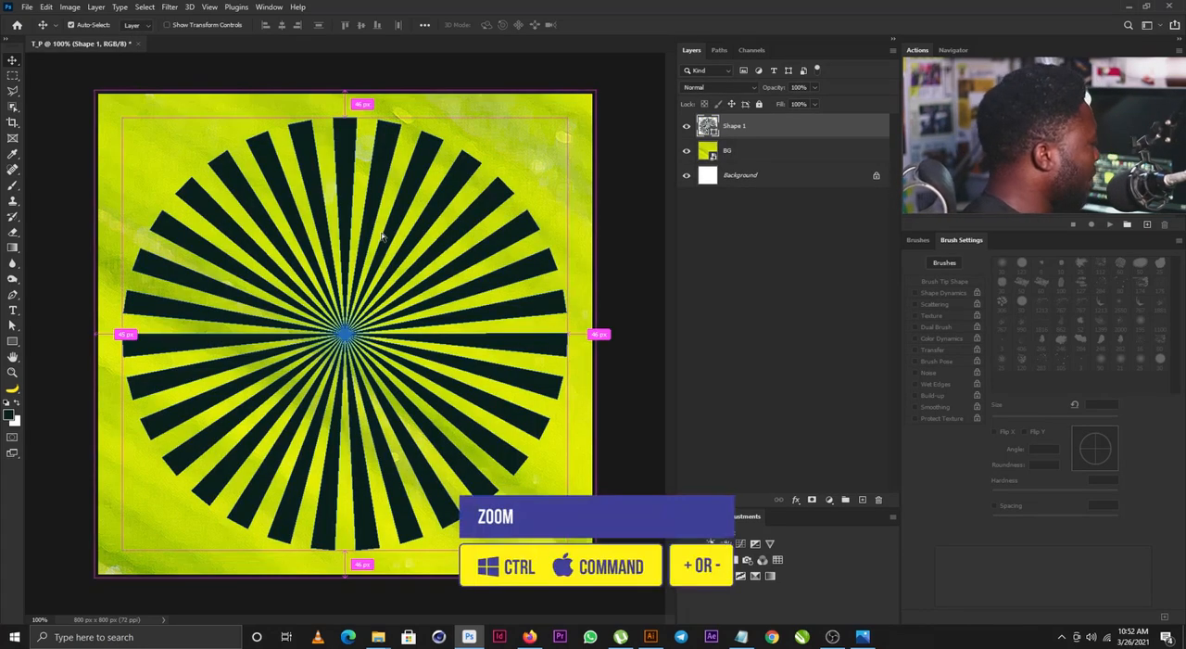
pyautogui.hotkey('ctrl', '-')
pyautogui.hotkey('ctrl', '-')
pyautogui.moveTo(457, 227); pyautogui.dragTo(612, 146)
pyautogui.moveTo(412, 239); pyautogui.dragTo(524, 346)
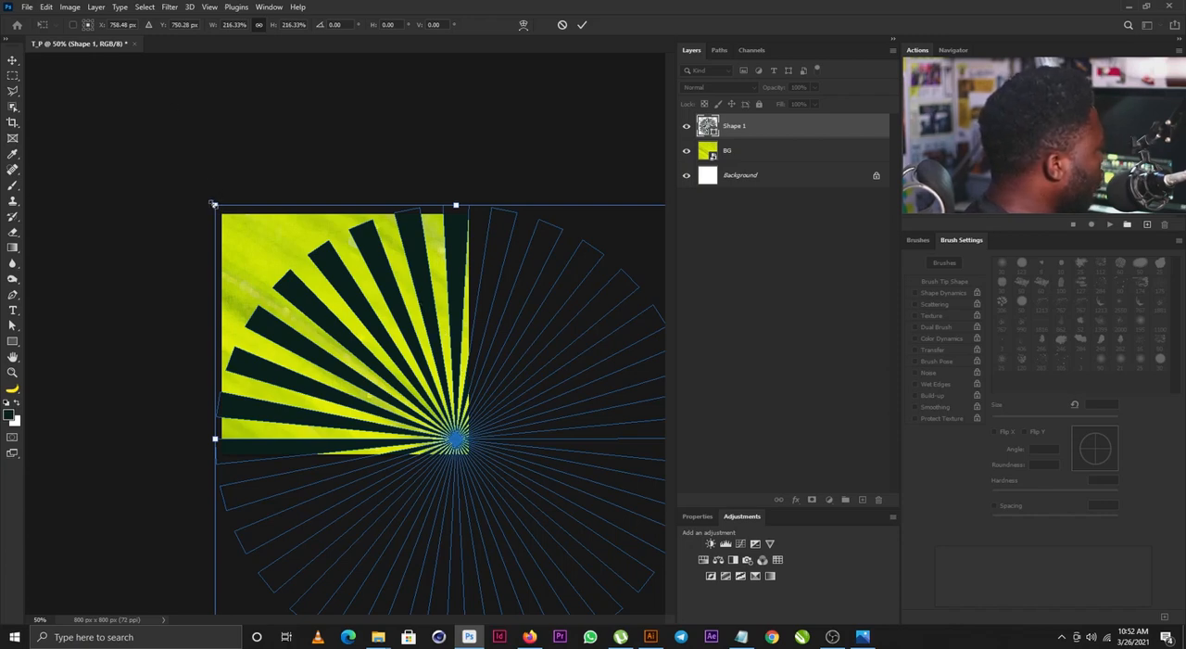
pyautogui.moveTo(214, 204); pyautogui.dragTo(173, 164)
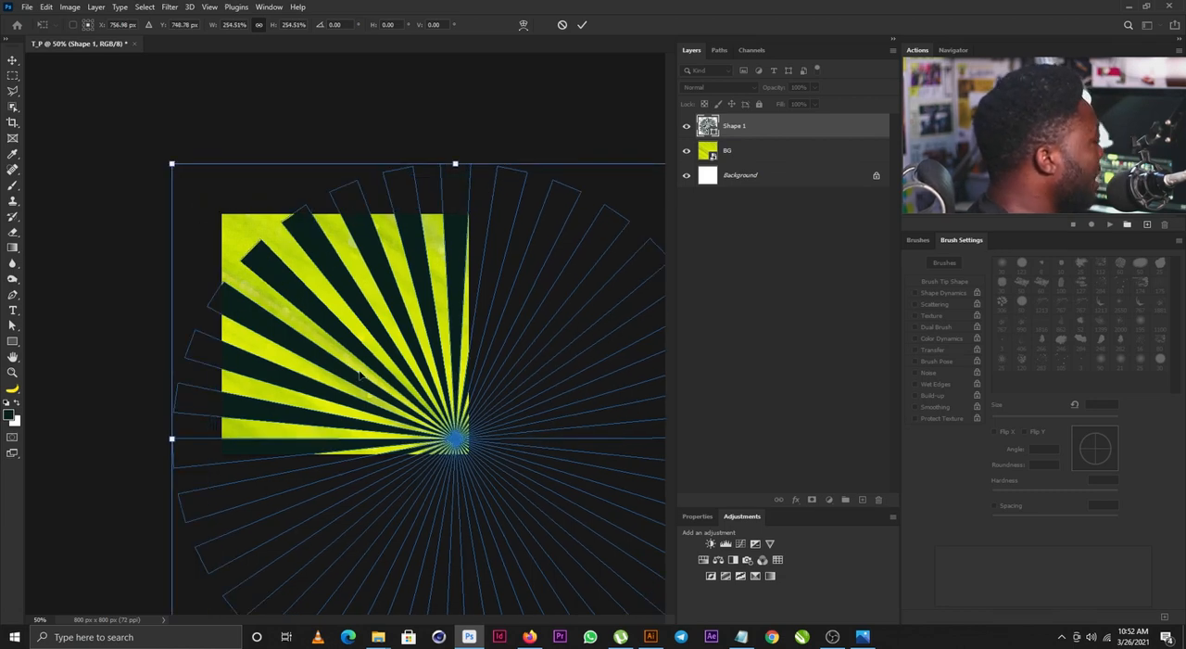
pyautogui.moveTo(176, 169); pyautogui.dragTo(86, 80)
pyautogui.press('Return')
pyautogui.click(718, 86)
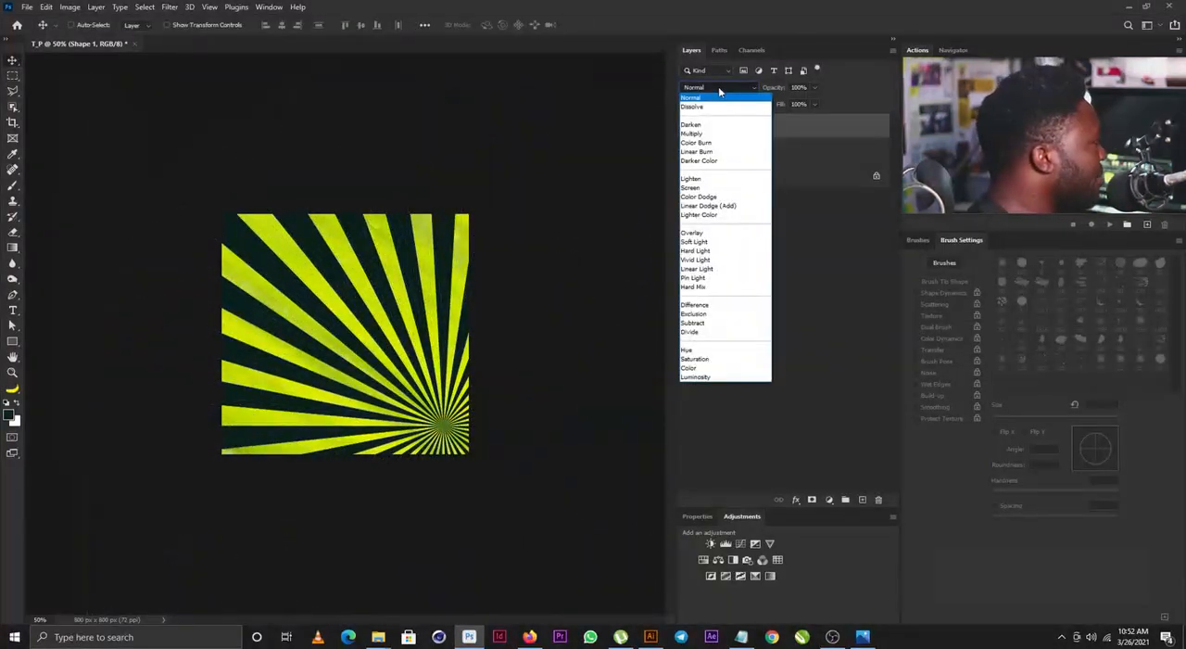
pyautogui.click(712, 231)
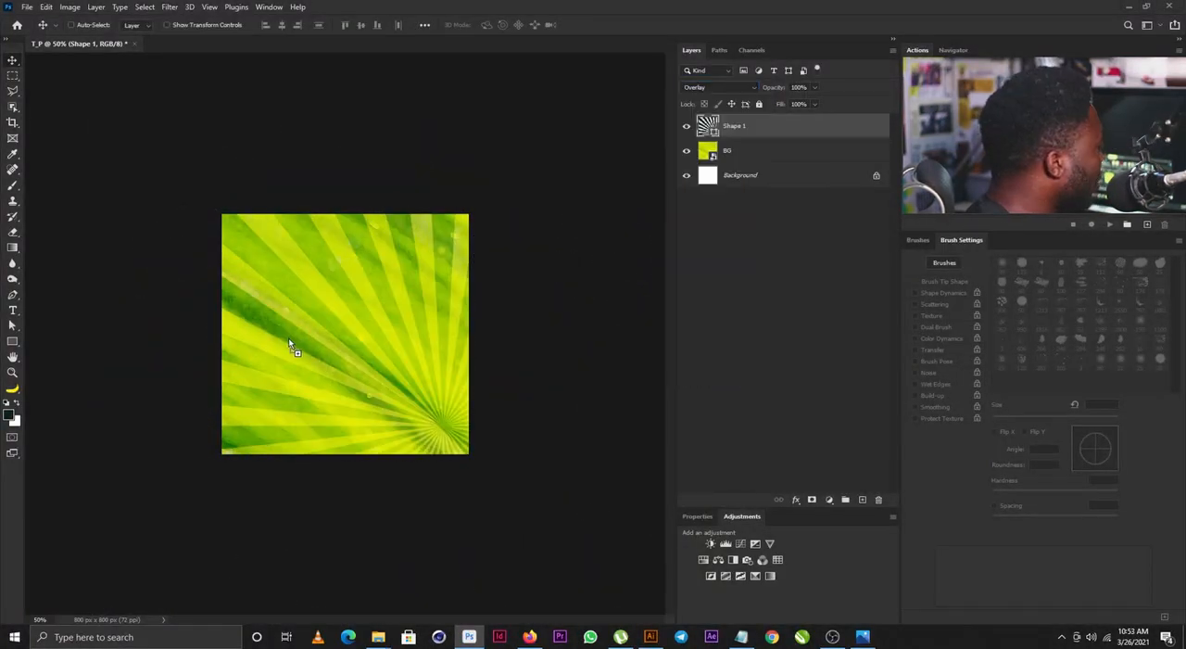
# - Place the saxophone image above the sunburst and flip it horizontally
pyautogui.hotkey('ctrl', 'v')
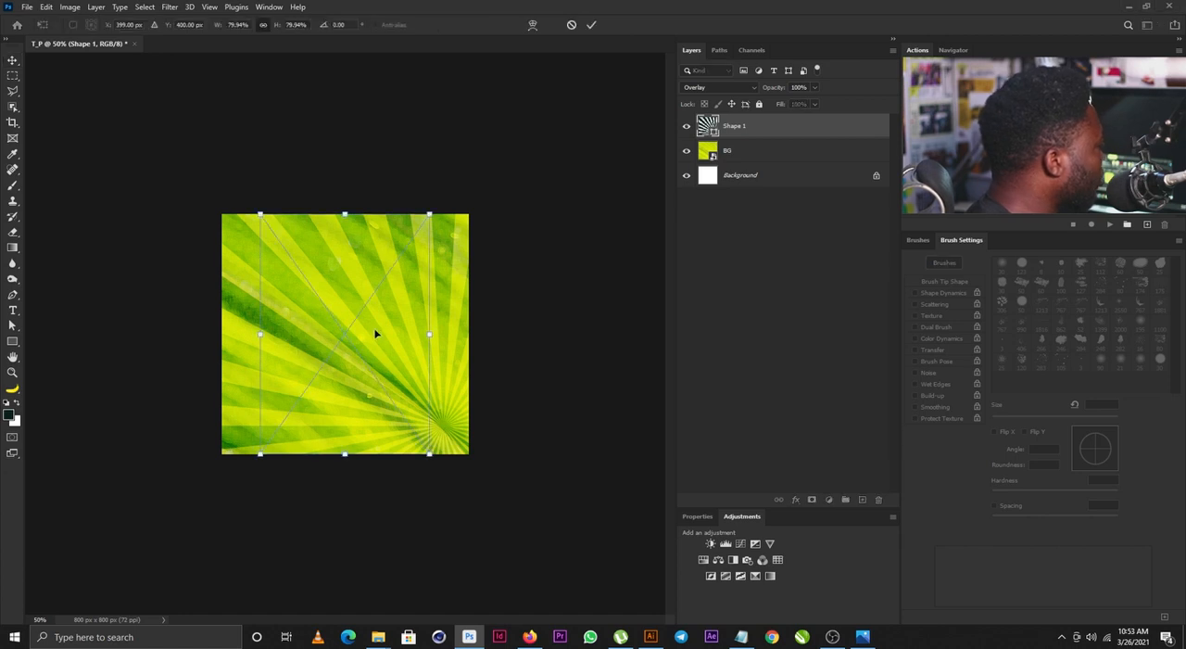
pyautogui.rightClick(330, 348)
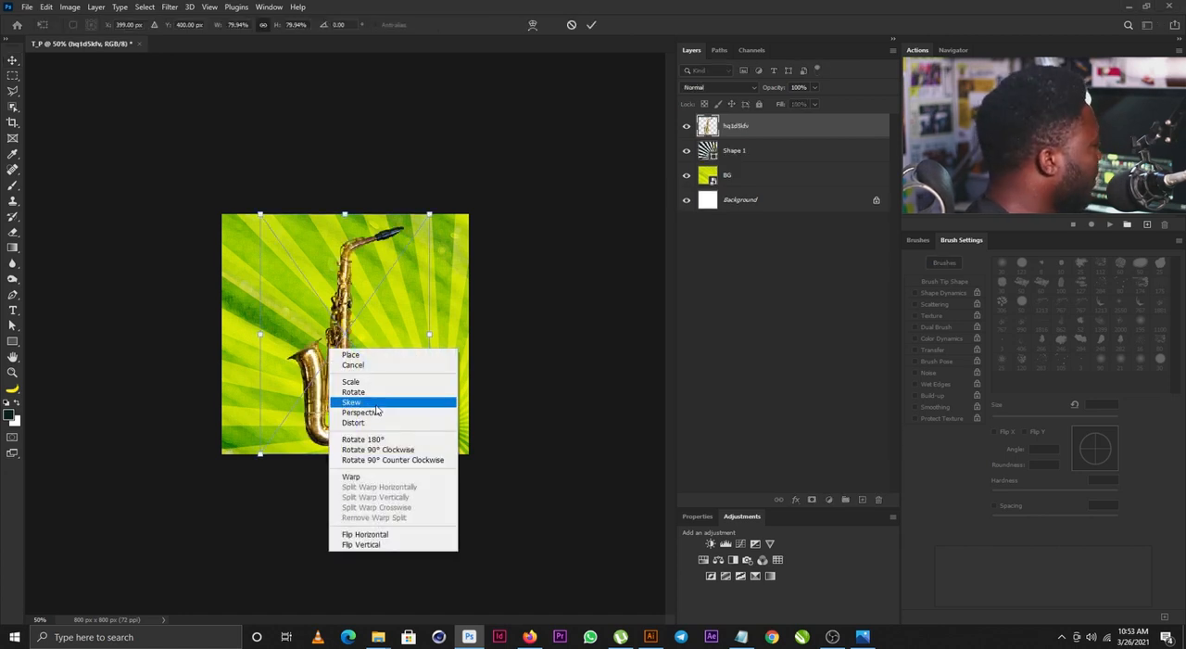
pyautogui.click(394, 534)
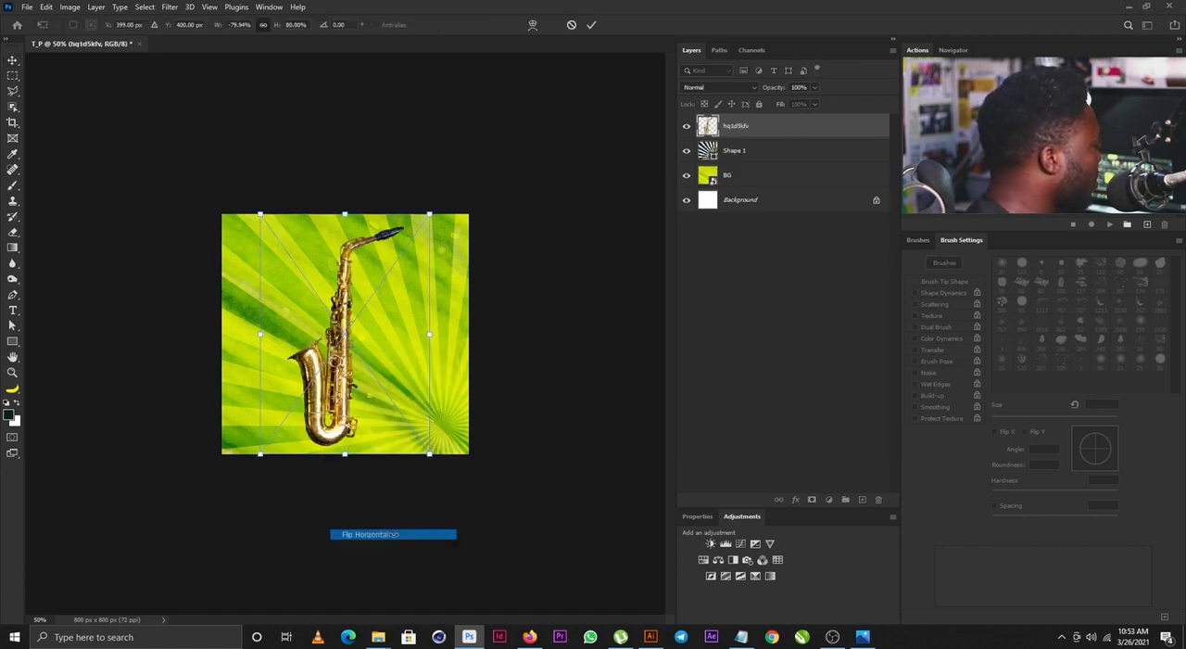
# - Move the saxophone to the lower-right part of the canvas and tilt it clockwise so its bottom runs off the canvas edge
pyautogui.moveTo(365, 312); pyautogui.dragTo(434, 341)
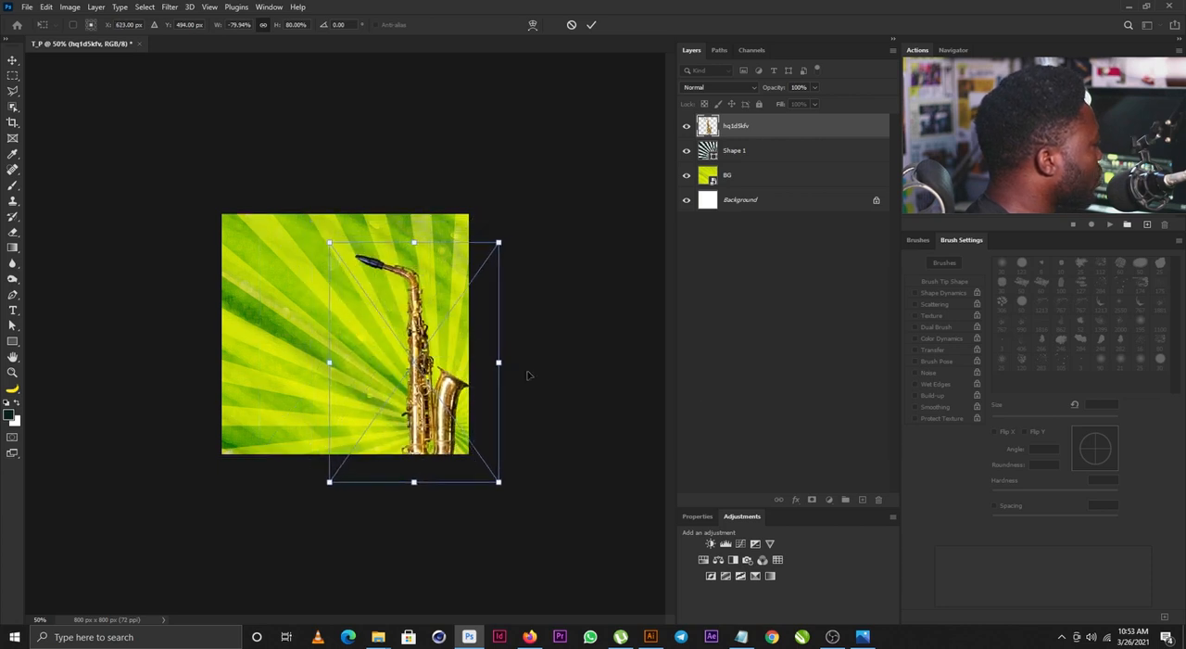
pyautogui.hotkey('alt', 'Tab')
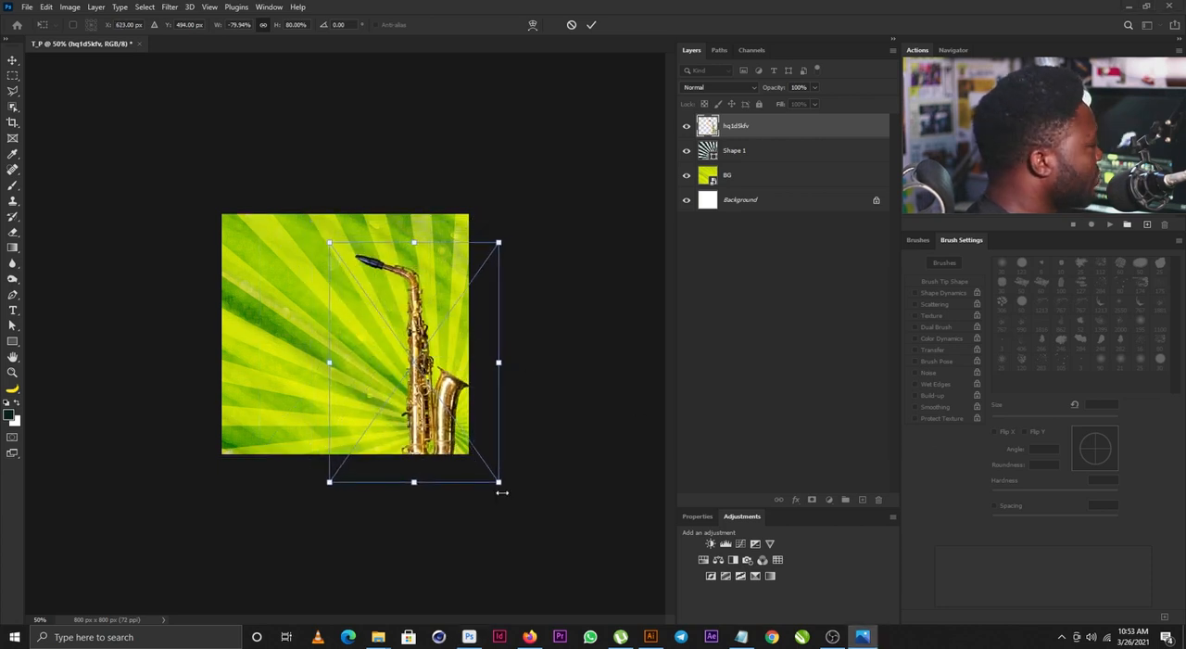
pyautogui.hotkey('alt', 'Tab')
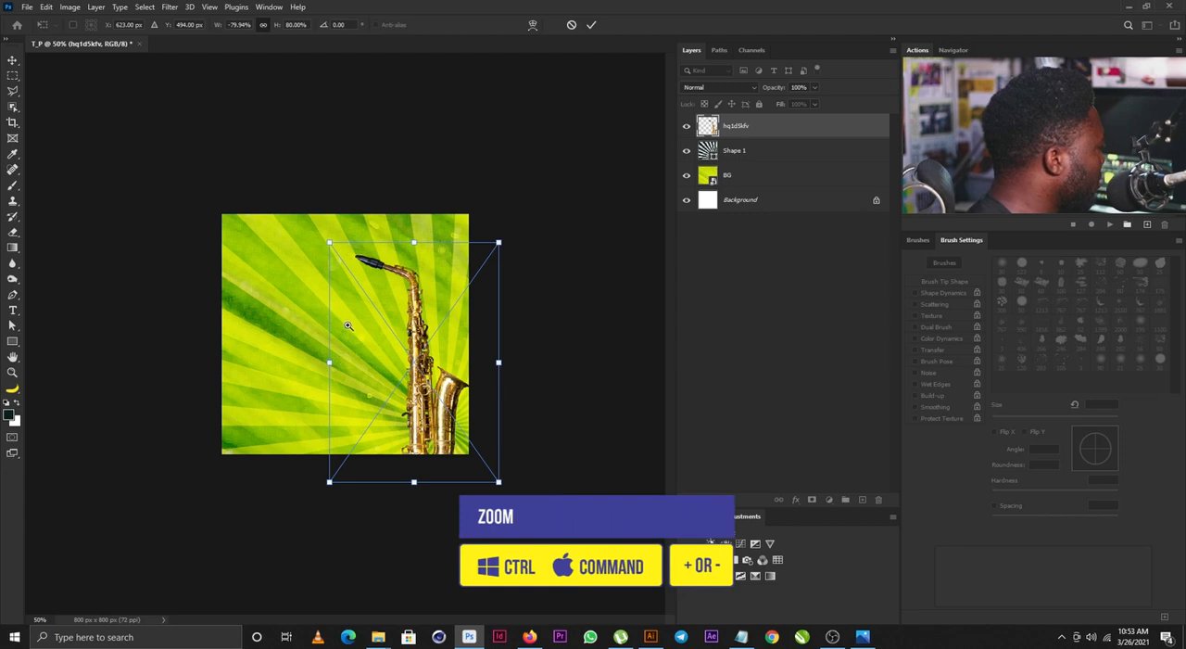
pyautogui.moveTo(346, 330); pyautogui.dragTo(351, 361)
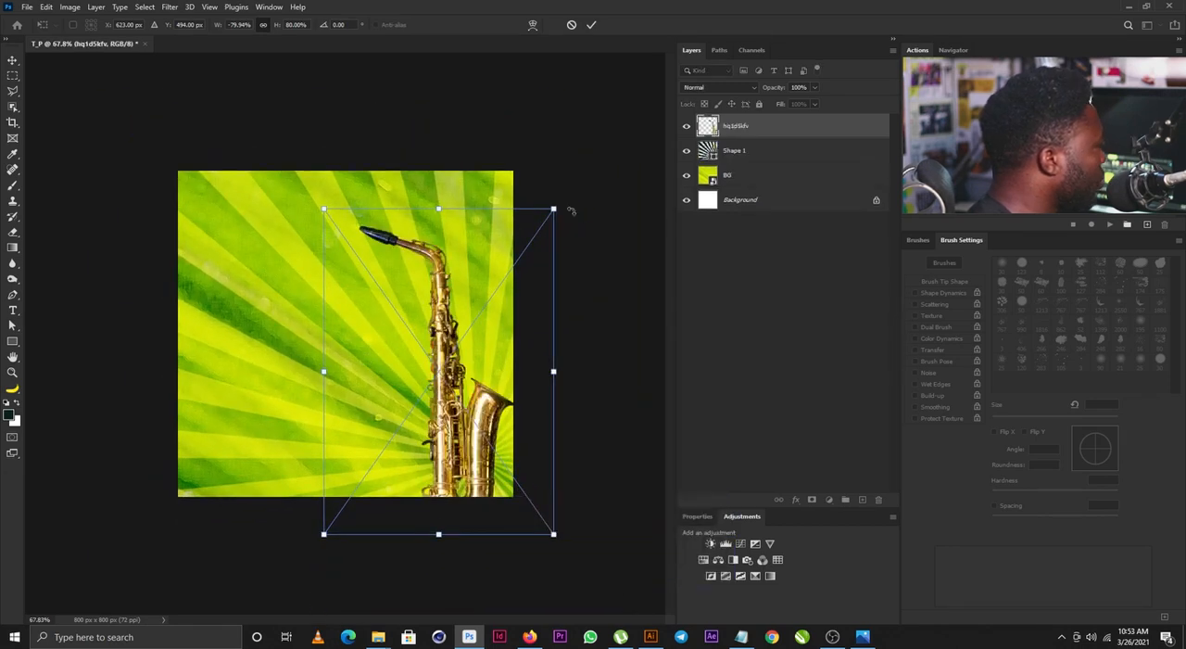
pyautogui.moveTo(554, 208); pyautogui.dragTo(502, 335)
pyautogui.moveTo(614, 265); pyautogui.dragTo(603, 249)
pyautogui.press('Return')
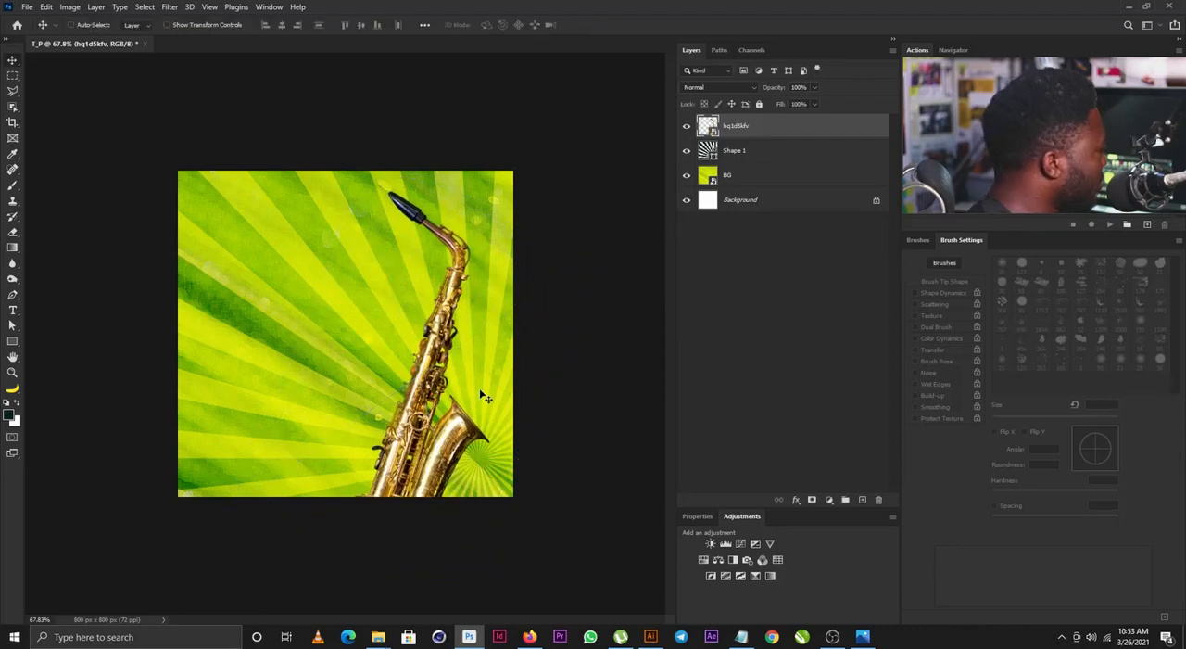
# - Shift the sunburst layer slightly upward so its centre sits beside the saxophone's bell
pyautogui.click(745, 150)
pyautogui.moveTo(569, 443); pyautogui.dragTo(548, 417)
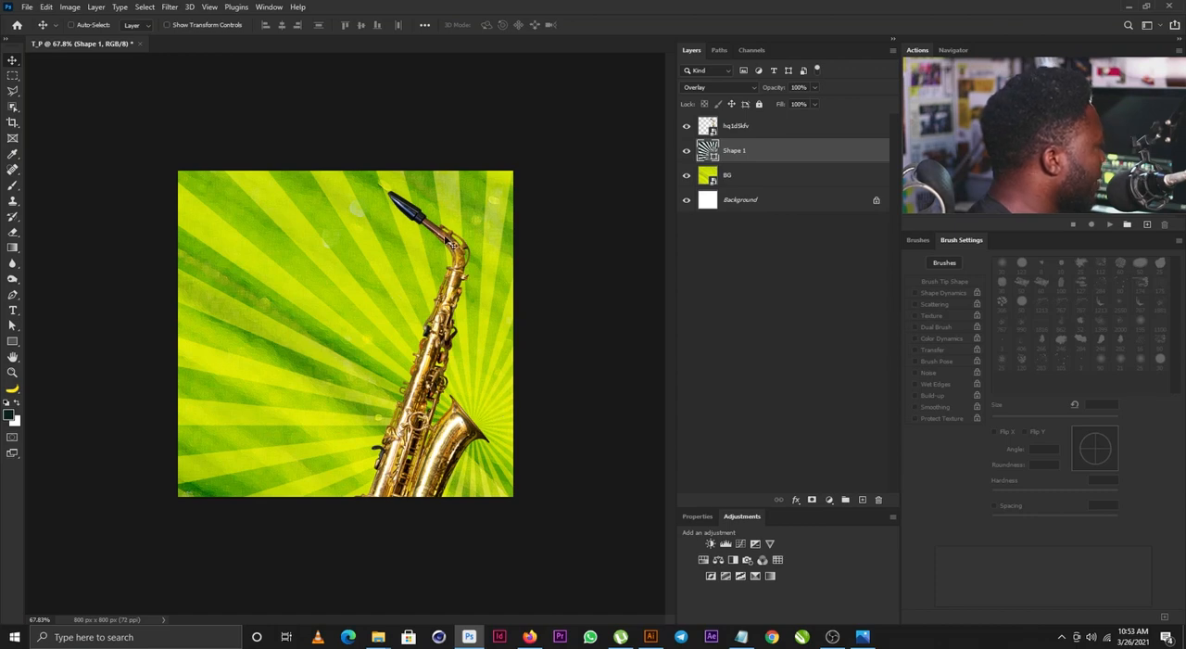
# - Rename the saxophone layer as Sax
pyautogui.click(747, 124)
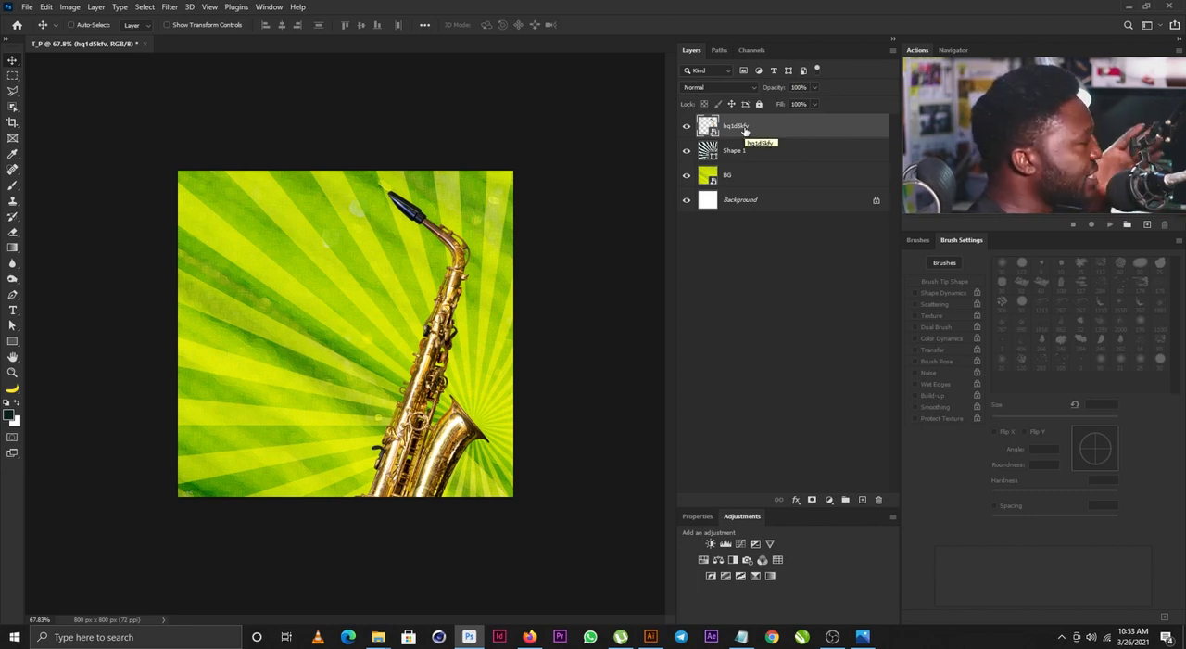
pyautogui.doubleClick(742, 127)
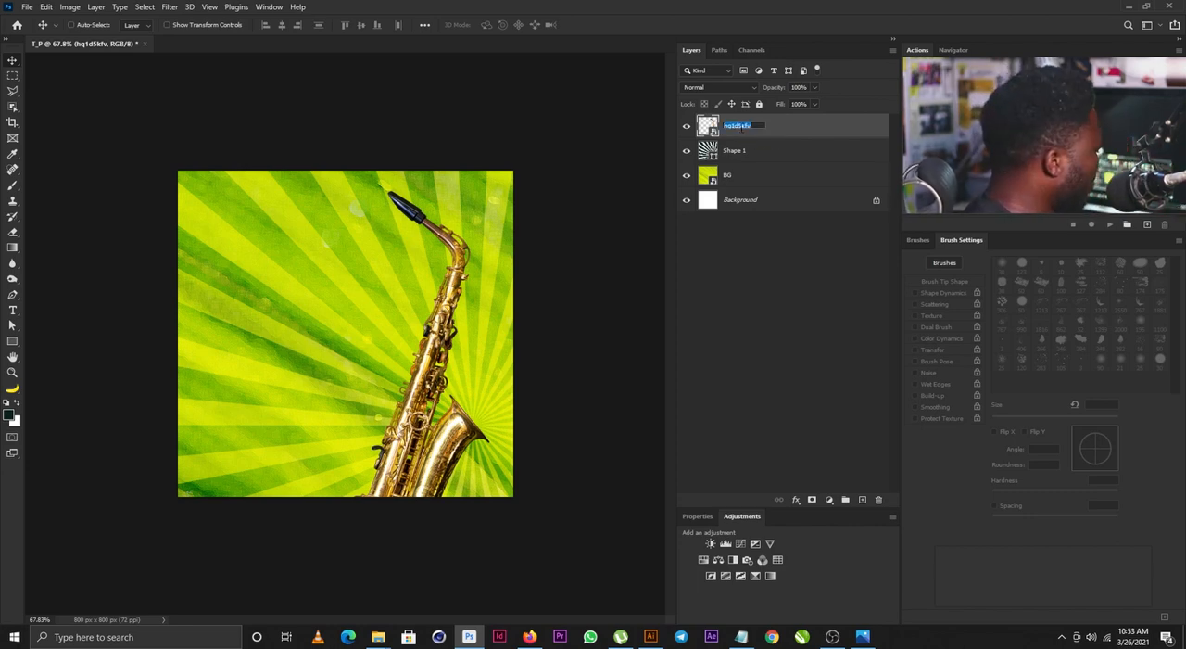
pyautogui.write('Sax')
pyautogui.press('Return')
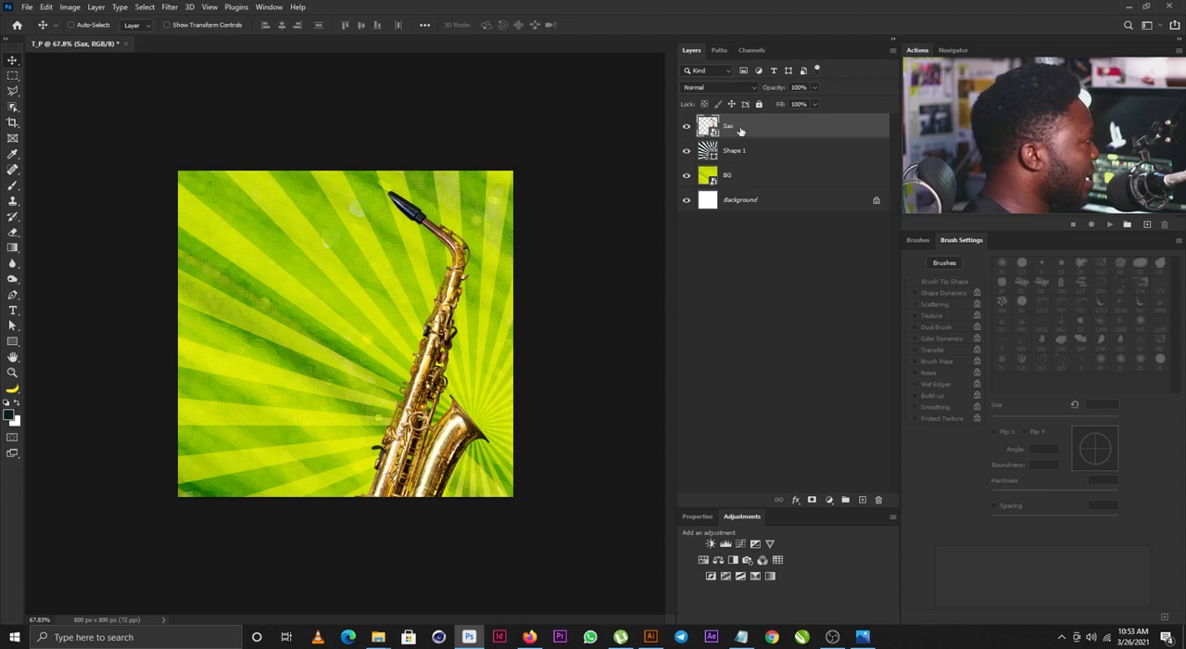
# - Add a Gradient Map adjustment above the Sax layer and clip it to that layer
pyautogui.click(770, 573)
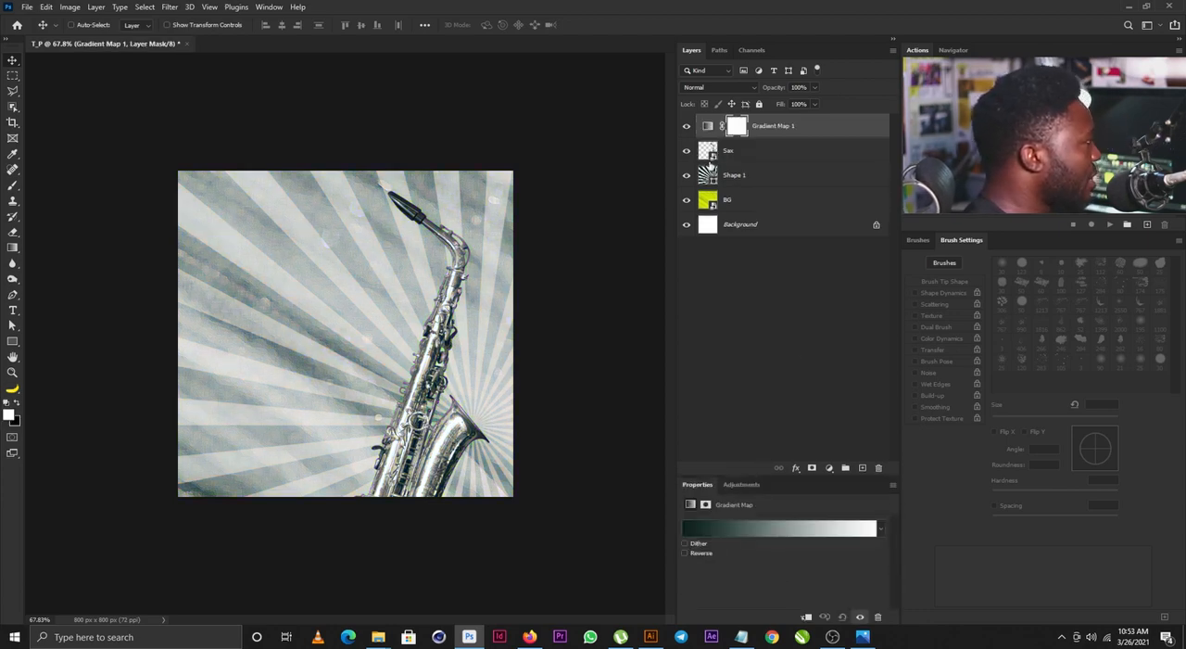
pyautogui.click(806, 616)
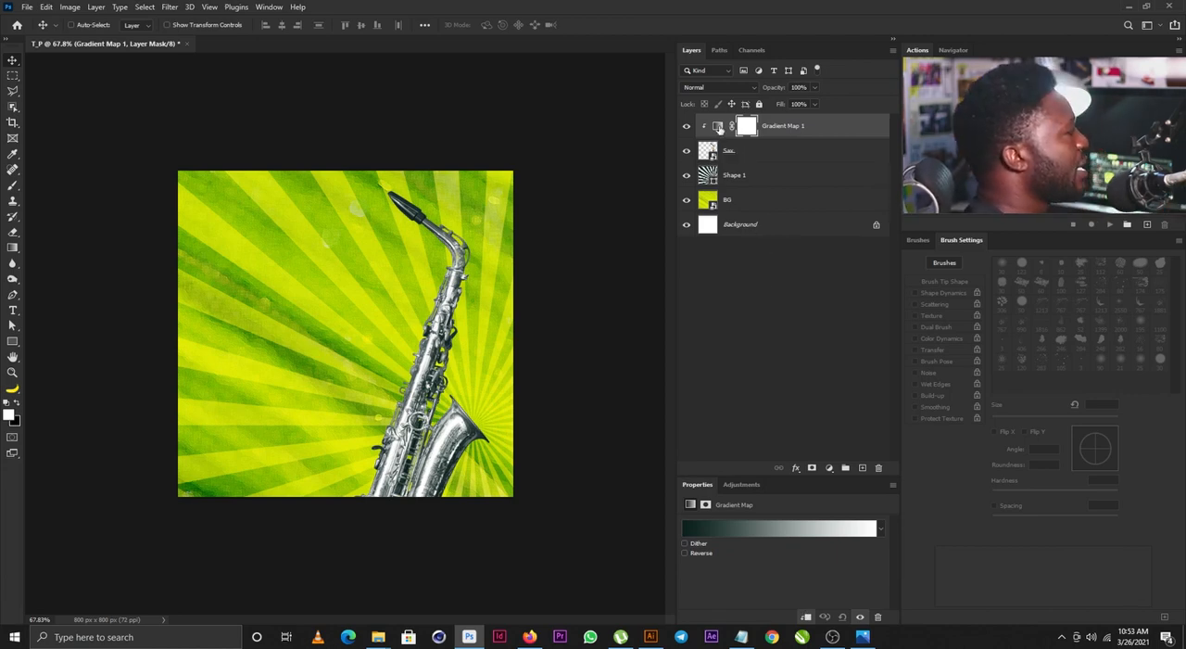
# - Set the dark stop of the gradient map to the color 802500
pyautogui.click(716, 126)
pyautogui.click(744, 525)
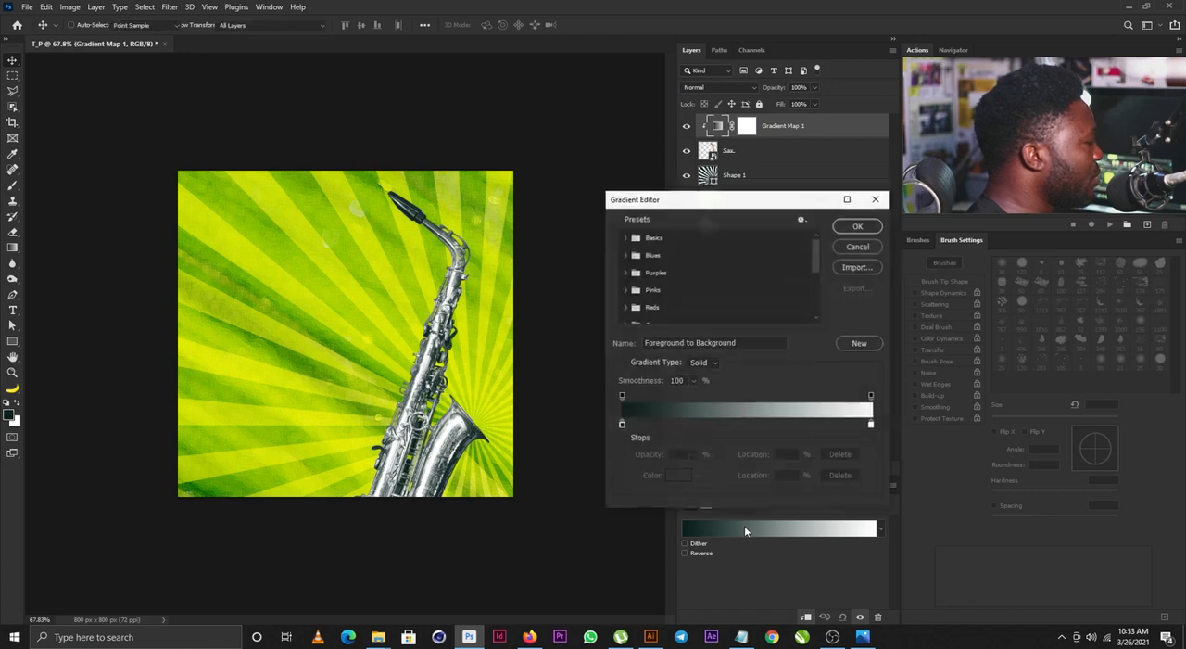
pyautogui.click(621, 425)
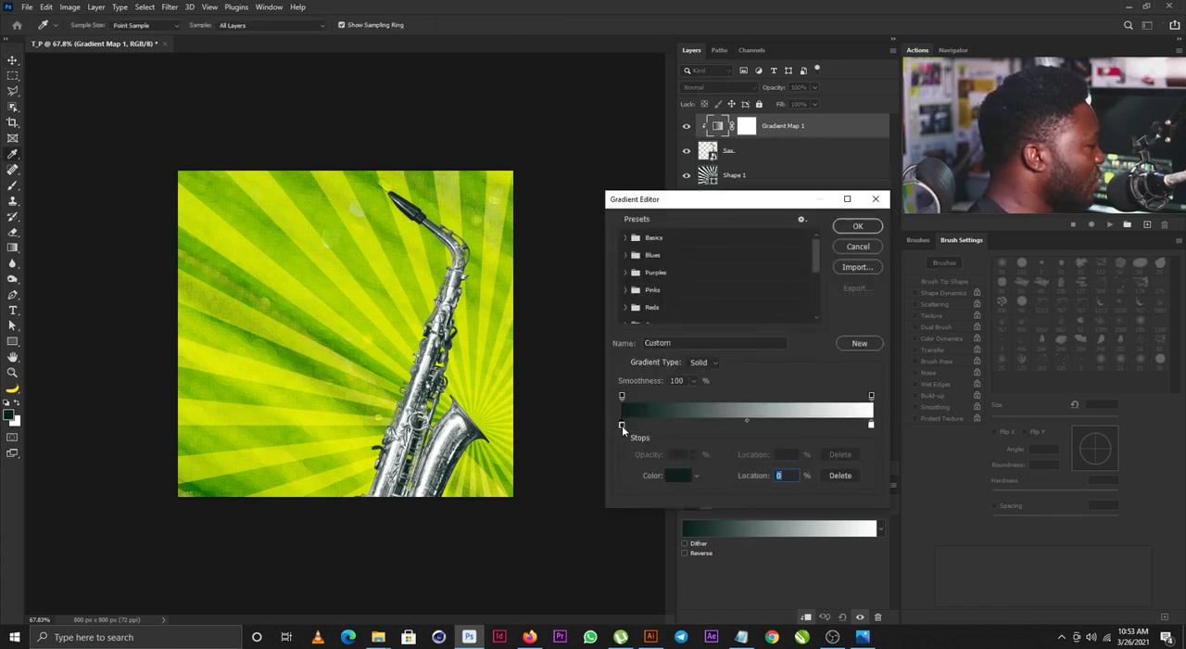
pyautogui.click(675, 476)
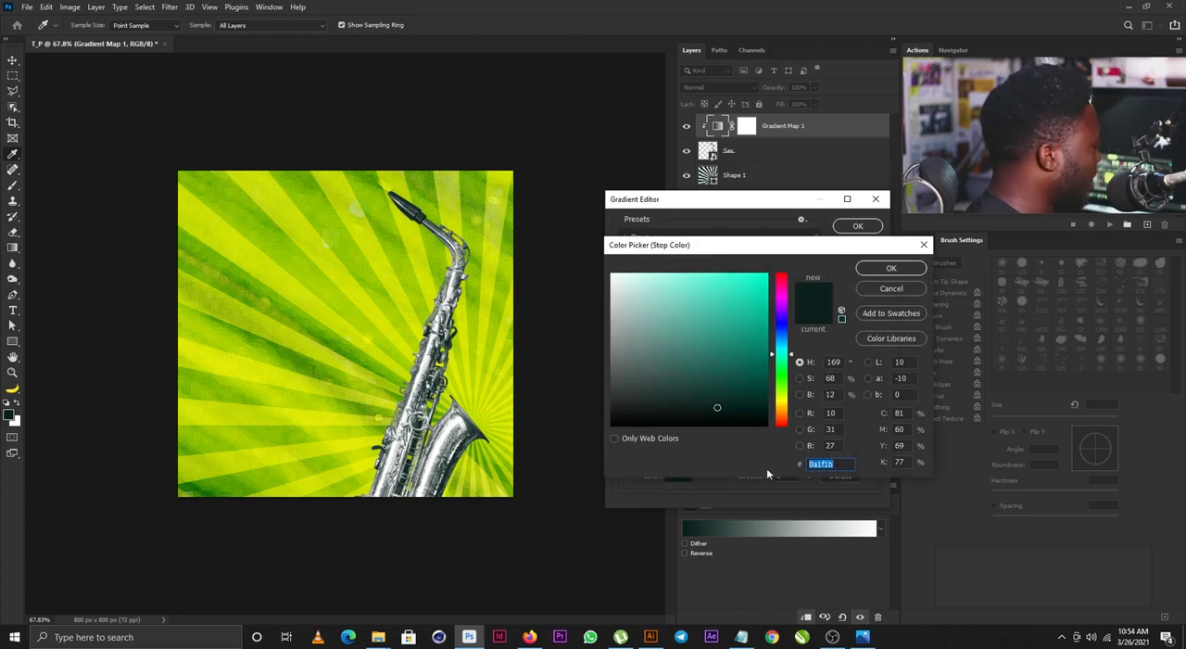
pyautogui.write('802500')
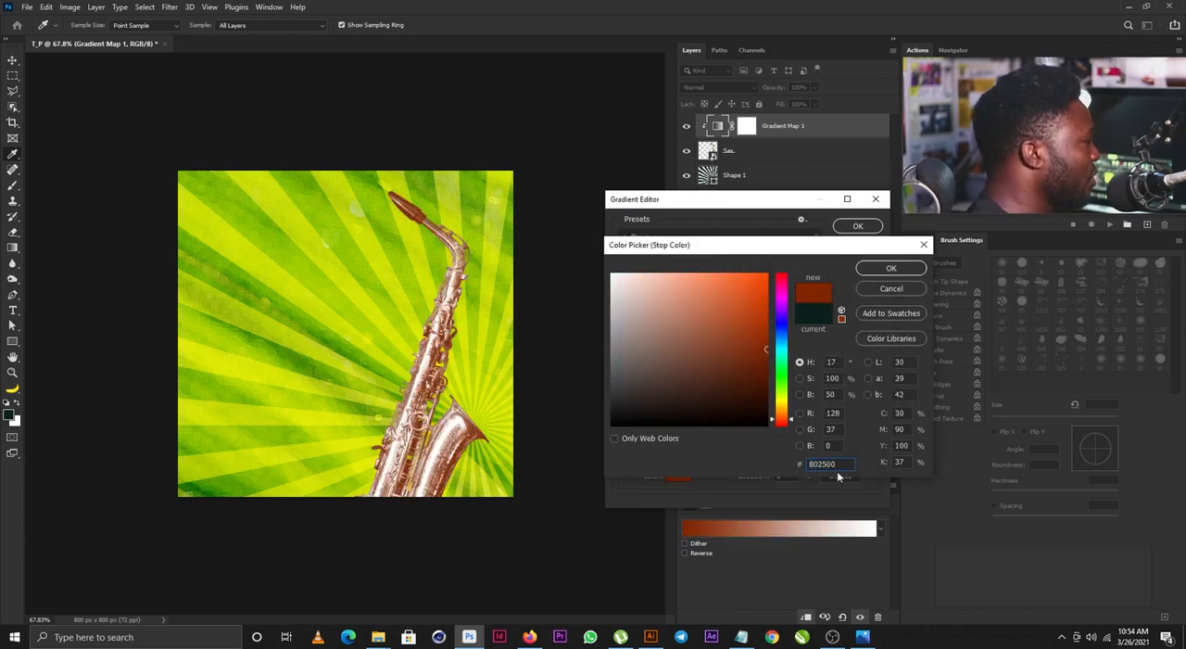
pyautogui.click(898, 269)
# - Set the light stop of the gradient map to the color ba6b00 and blend the adjustment layer in Soft Light mode
pyautogui.doubleClick(870, 425)
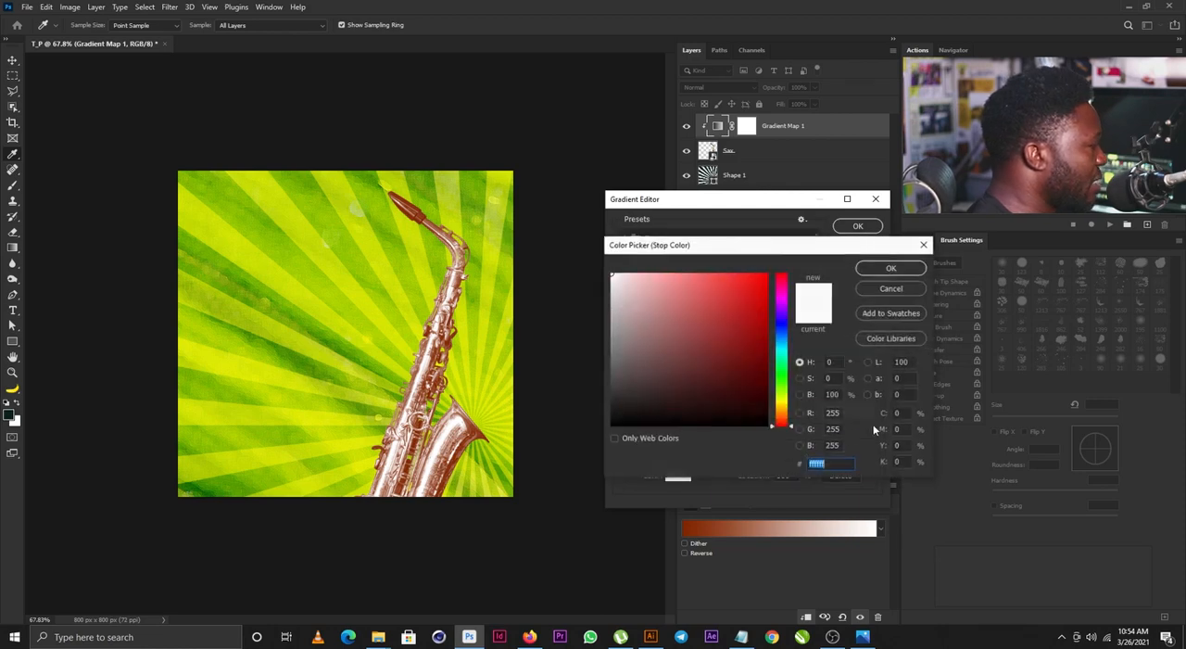
pyautogui.write('ba')
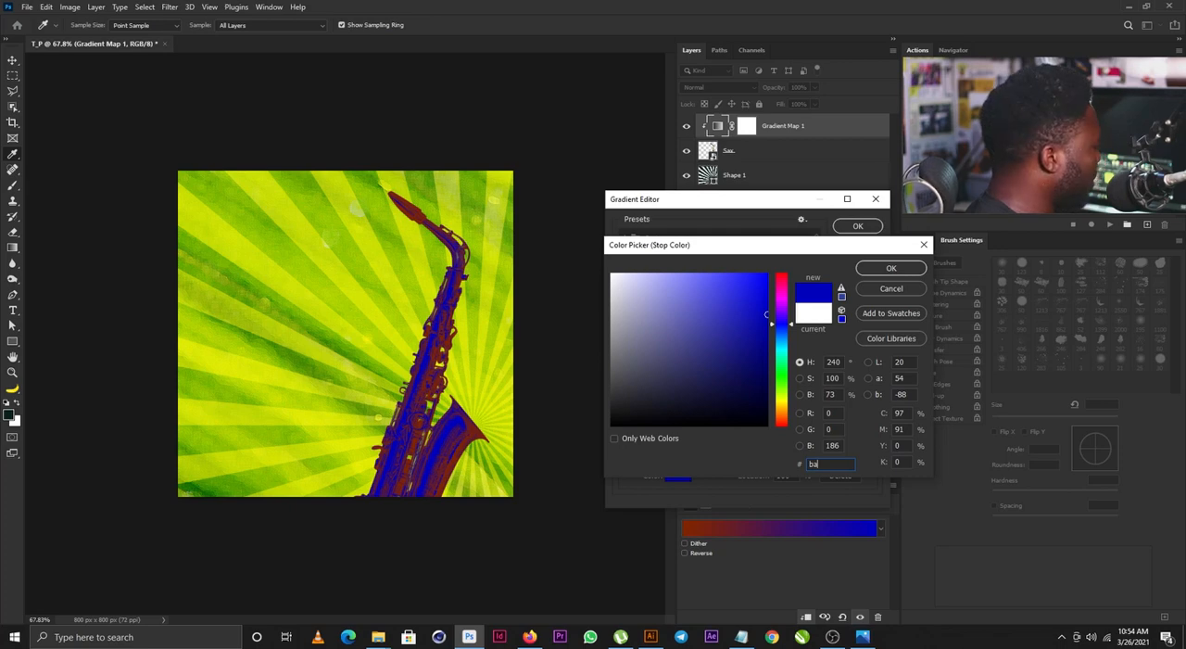
pyautogui.write('6b00')
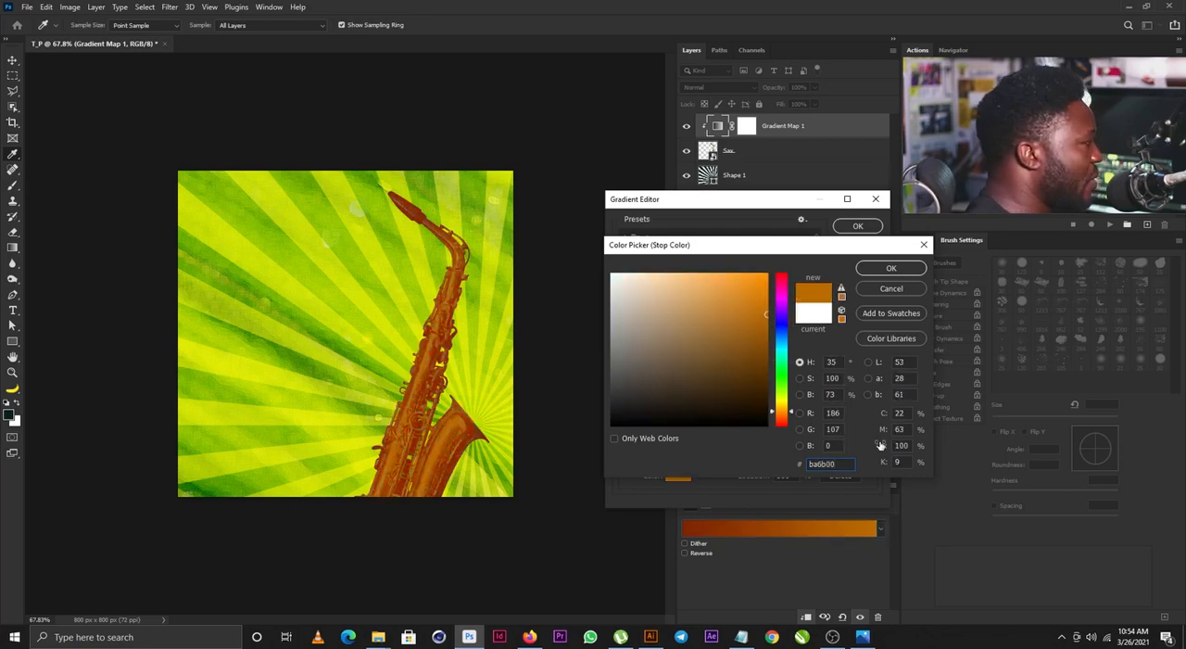
pyautogui.click(889, 268)
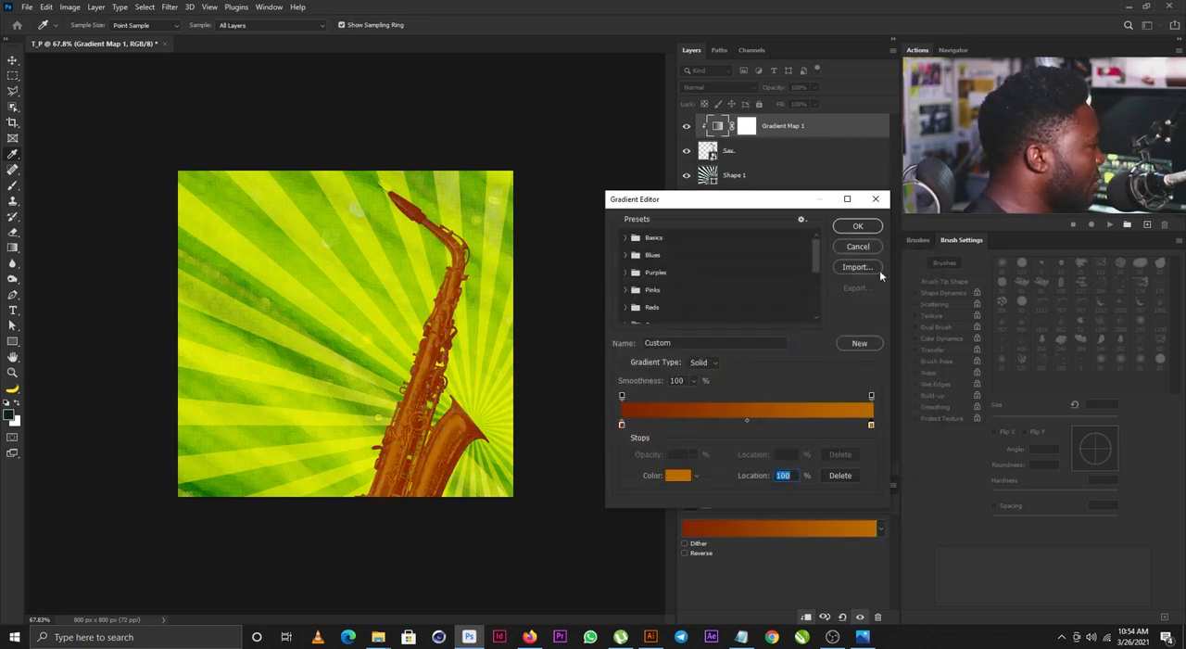
pyautogui.click(857, 225)
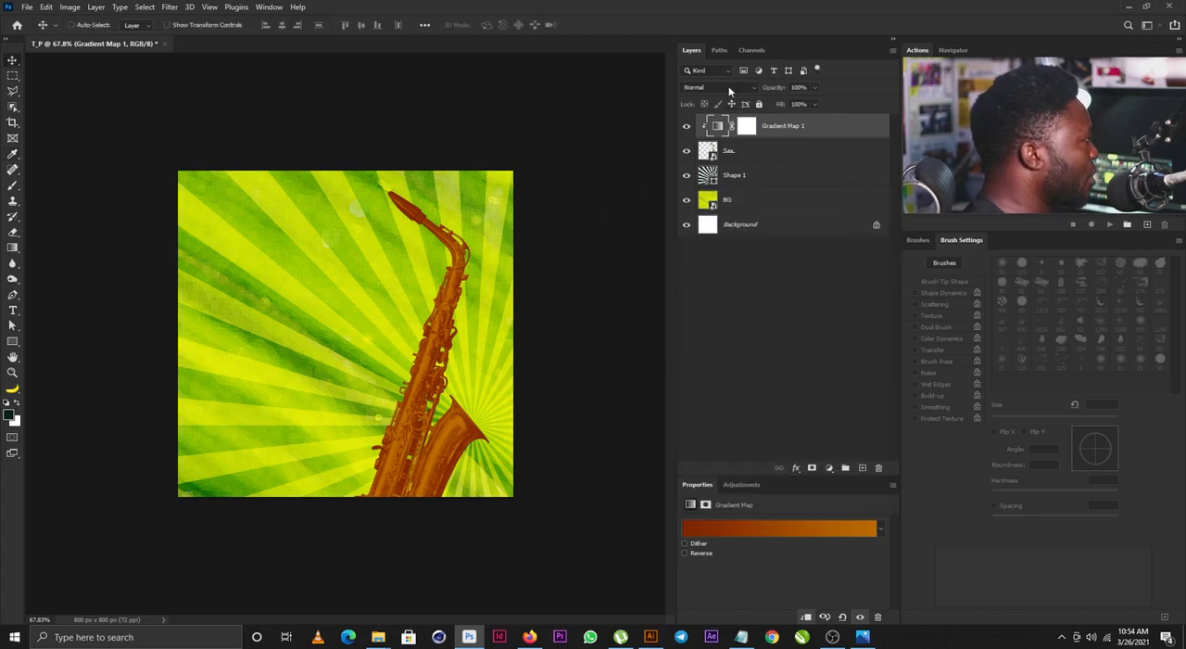
pyautogui.click(729, 89)
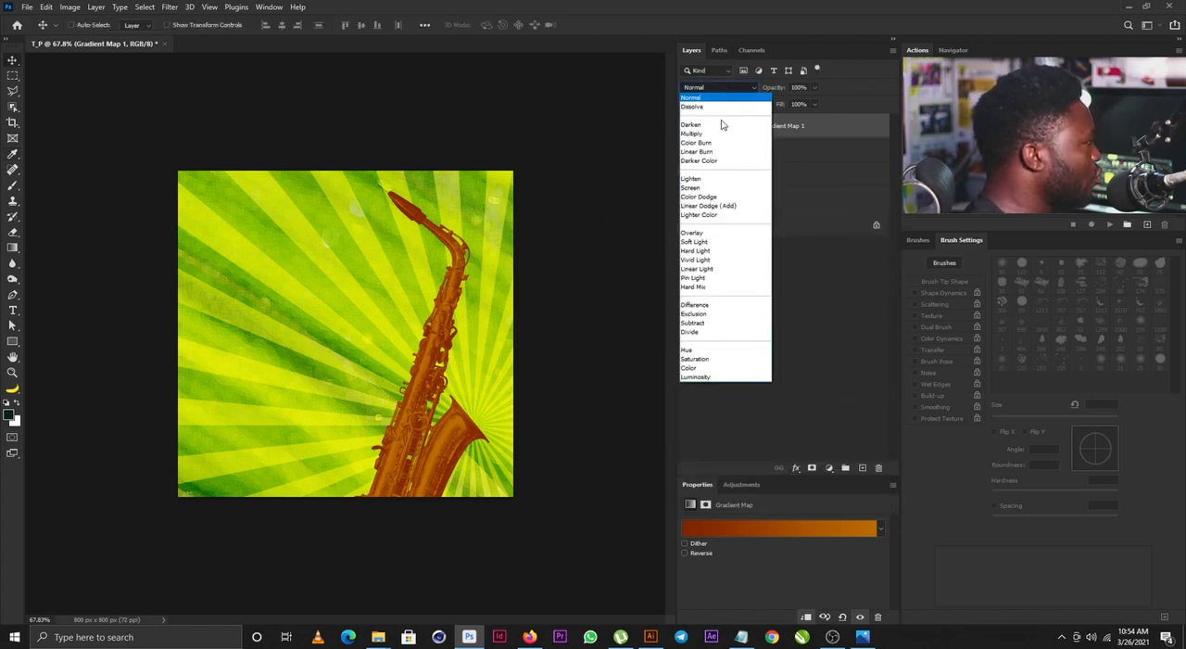
pyautogui.click(703, 242)
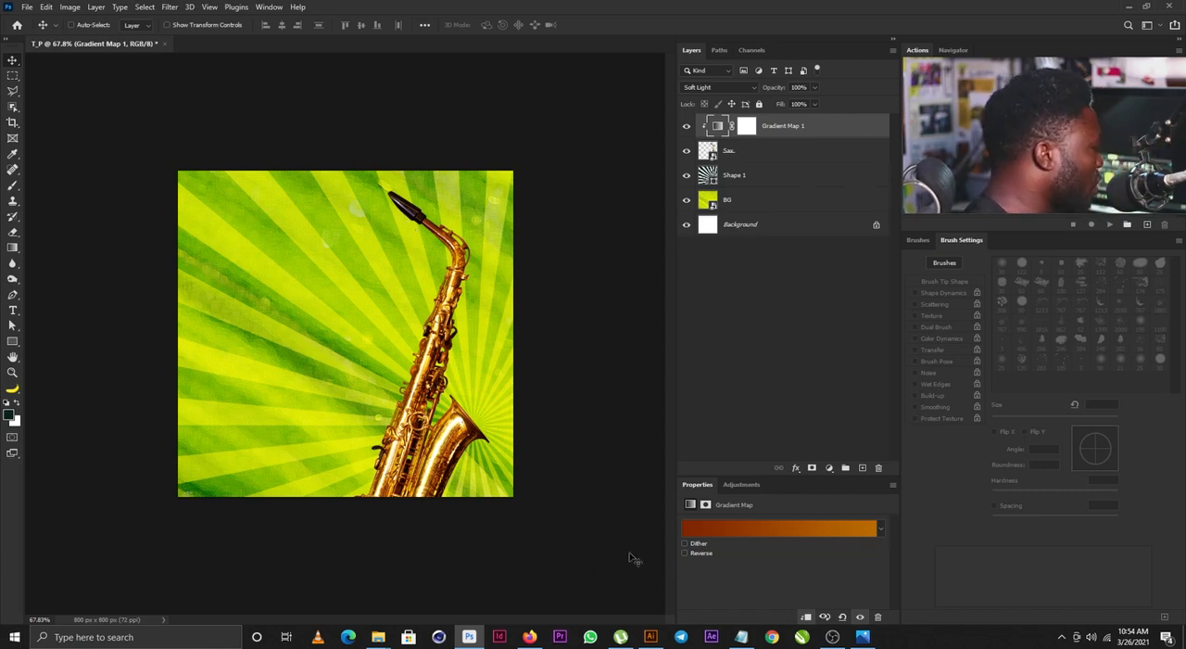
# - Switch to Illustrator and copy all of the I AM HELPED lettering from the Untitled-2 document
pyautogui.click(650, 636)
pyautogui.click(277, 51)
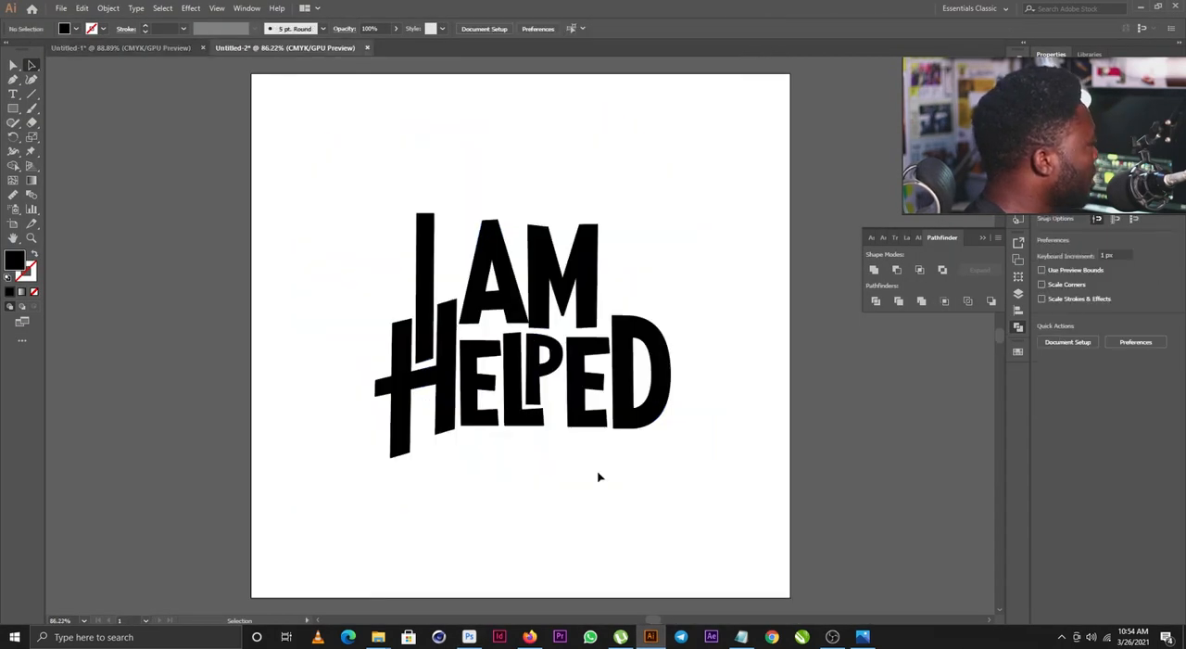
pyautogui.hotkey('ctrl', 'a')
pyautogui.press('a')
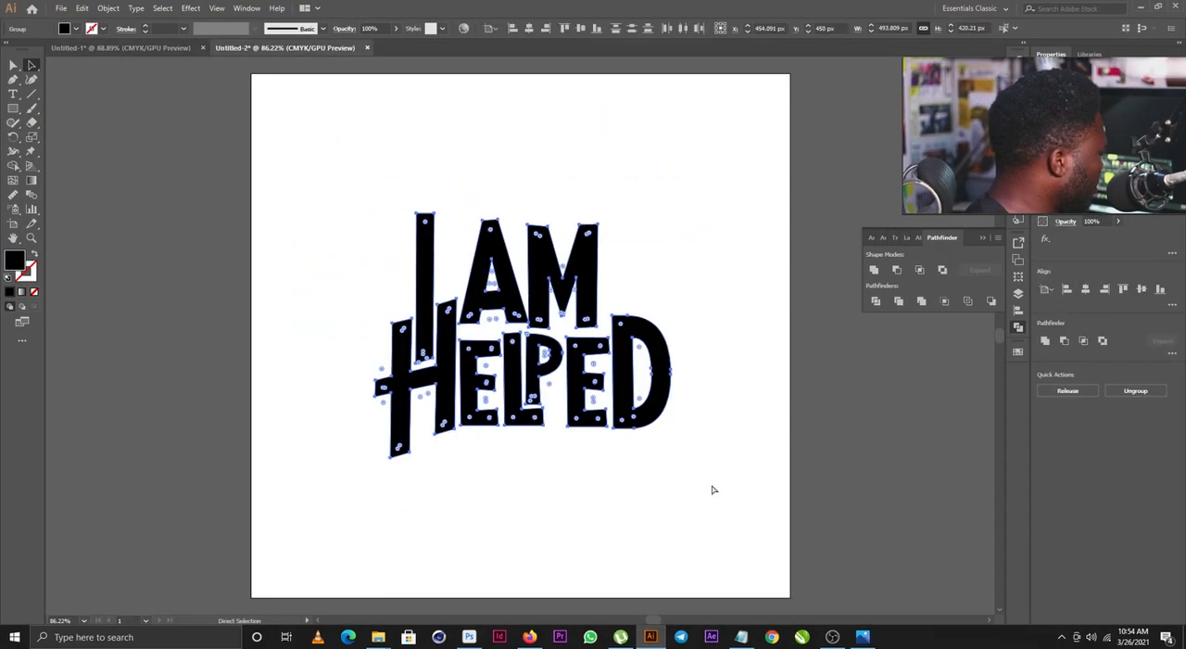
pyautogui.hotkey('ctrl', 'c')
# - Switch back to Photoshop and paste the lettering as a shape layer directly above the Shape 1 sunburst
pyautogui.click(469, 636)
pyautogui.click(734, 174)
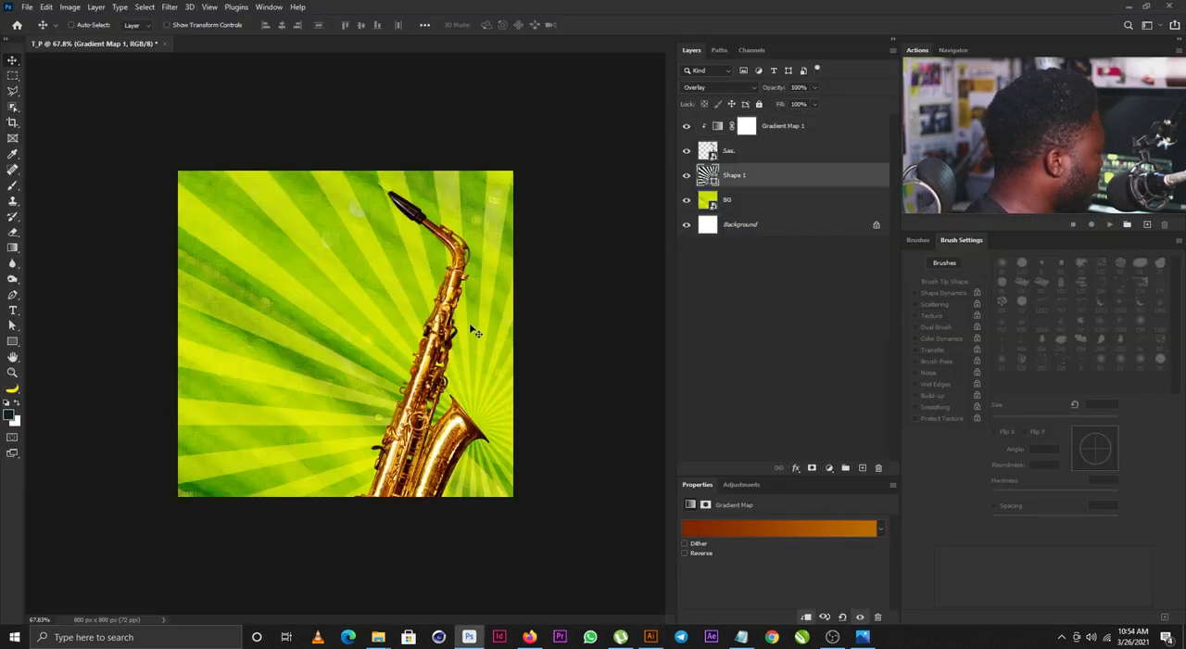
pyautogui.hotkey('ctrl', 'v')
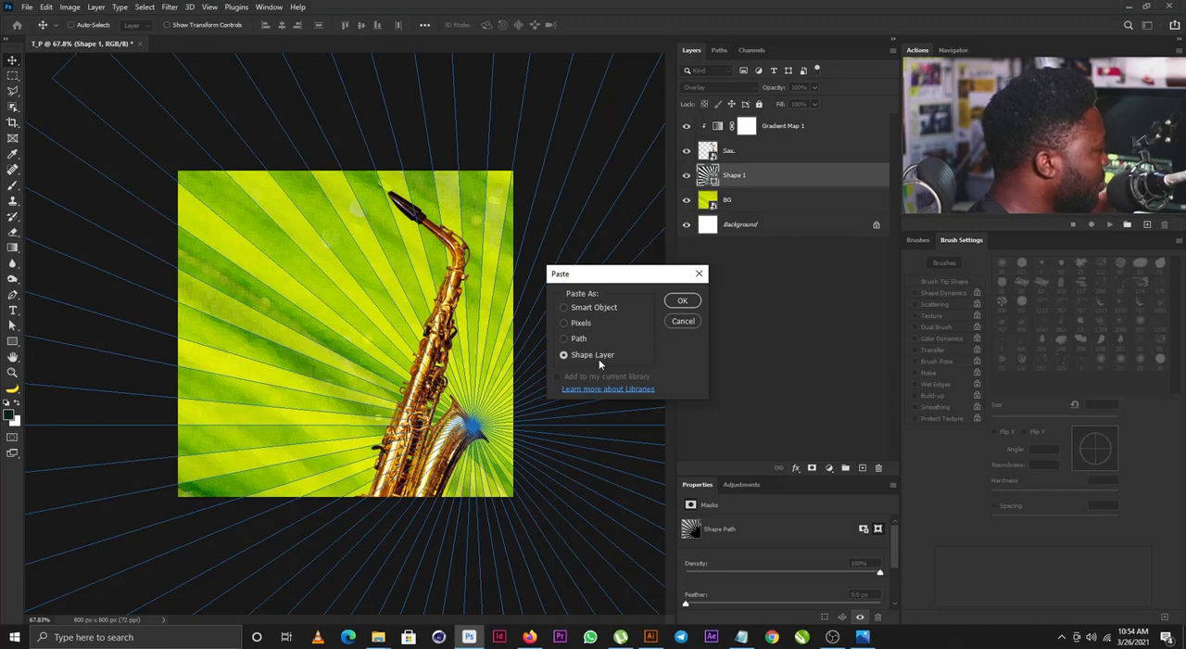
pyautogui.click(678, 304)
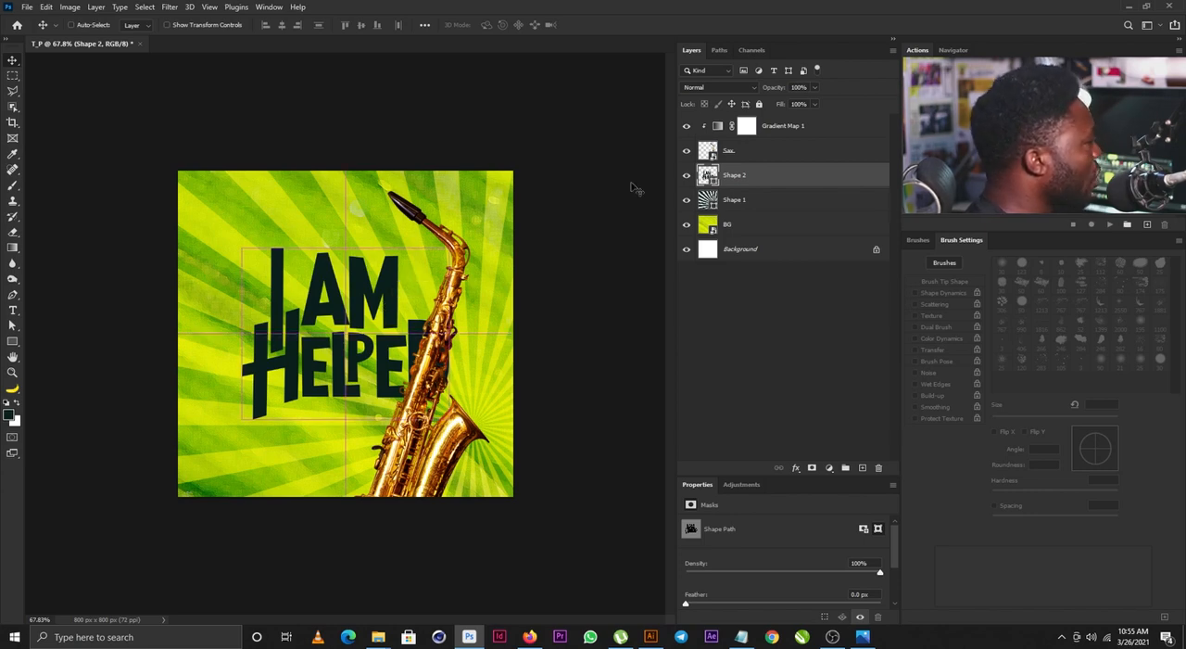
# - Recolor the I AM HELPED lettering to ffffff and shift it about 14 px to the left
pyautogui.doubleClick(708, 174)
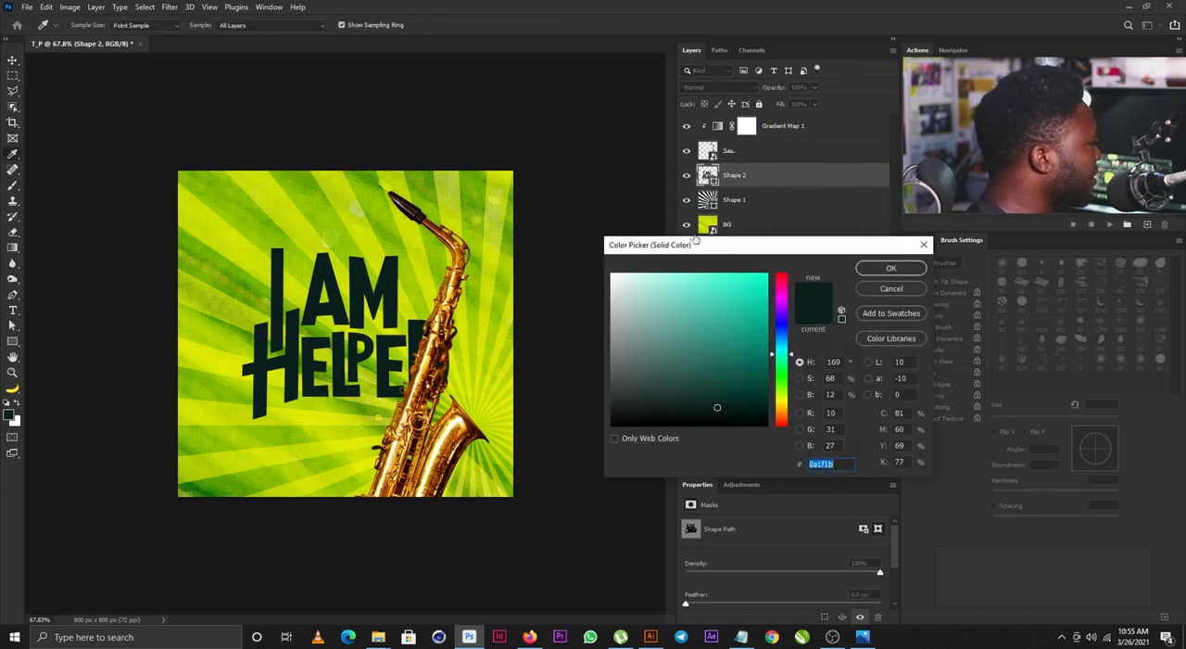
pyautogui.moveTo(721, 242); pyautogui.dragTo(625, 216)
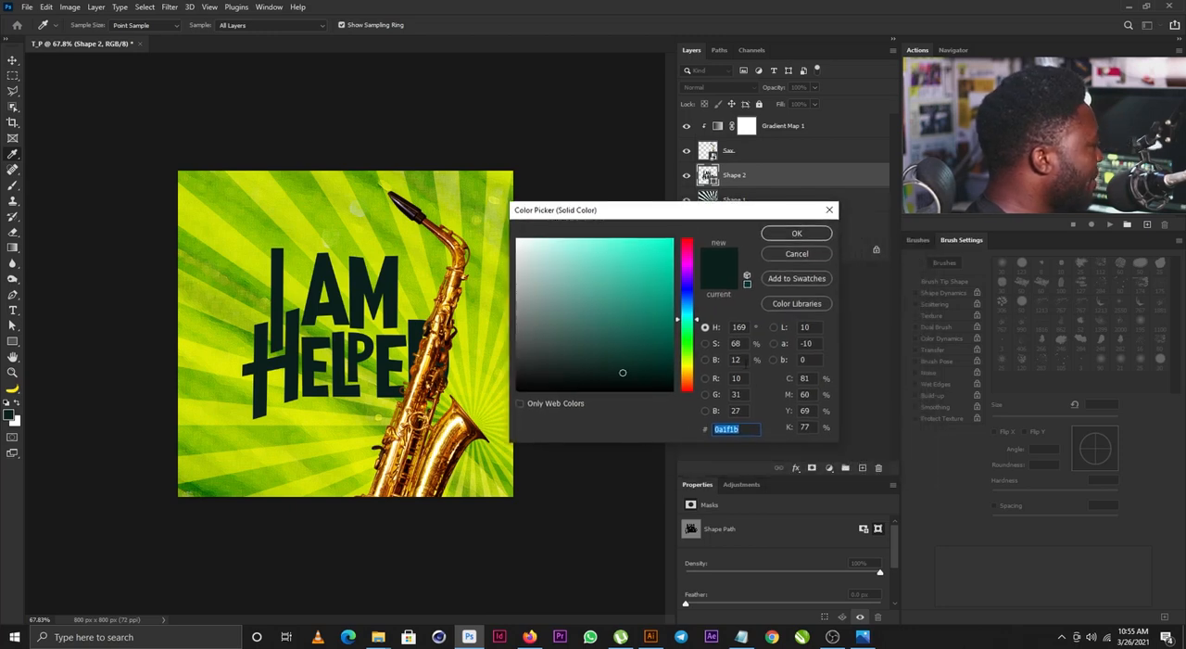
pyautogui.write('f1f1f1')
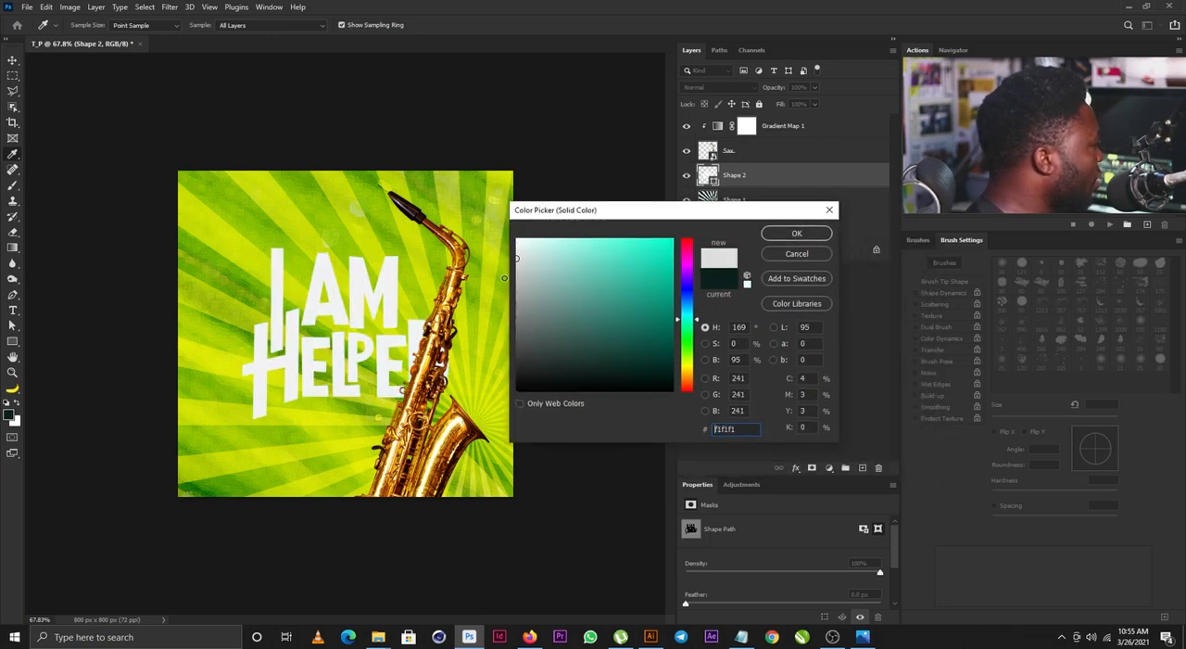
pyautogui.write('ffffff')
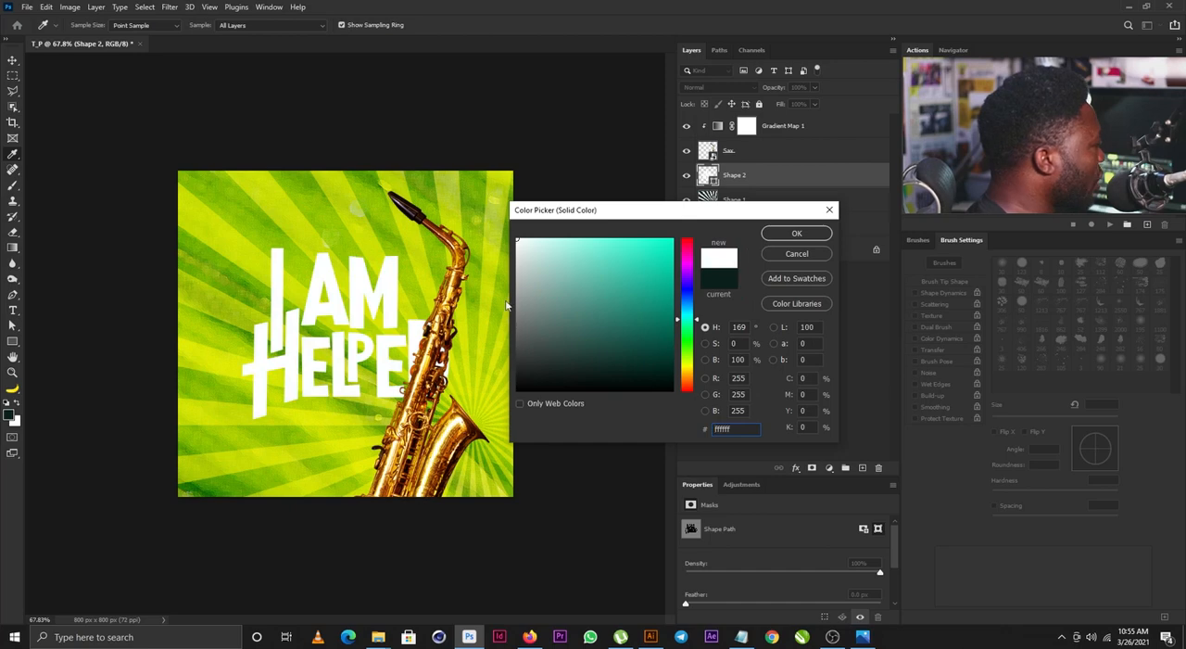
pyautogui.click(796, 233)
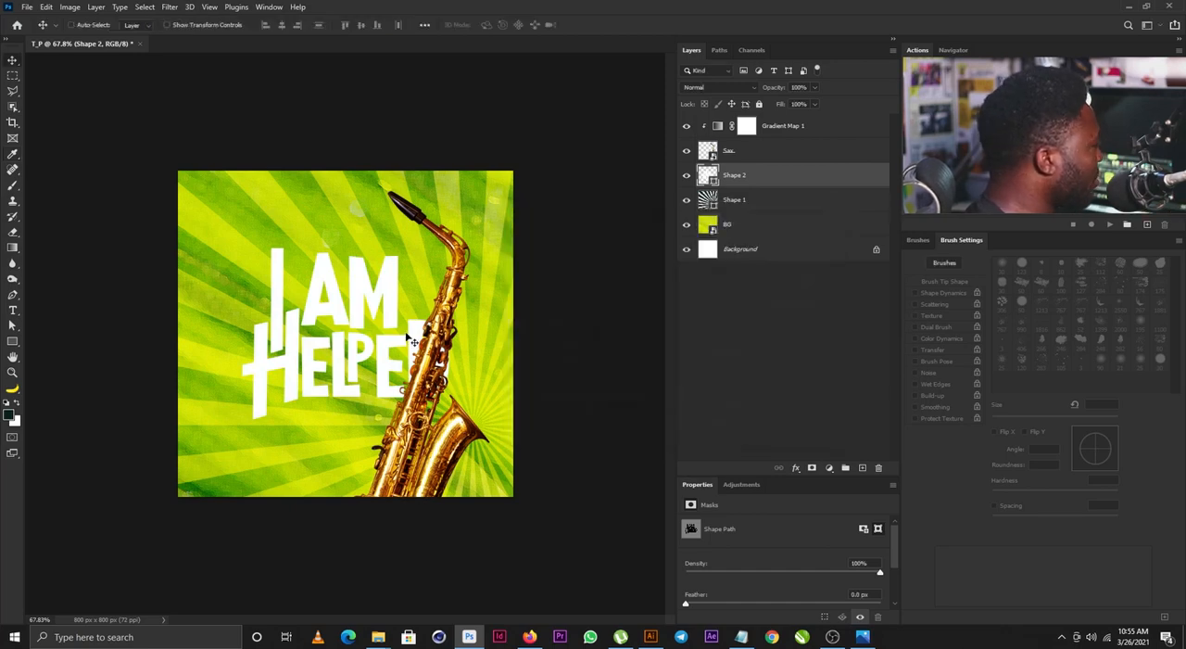
pyautogui.moveTo(411, 341); pyautogui.dragTo(399, 339)
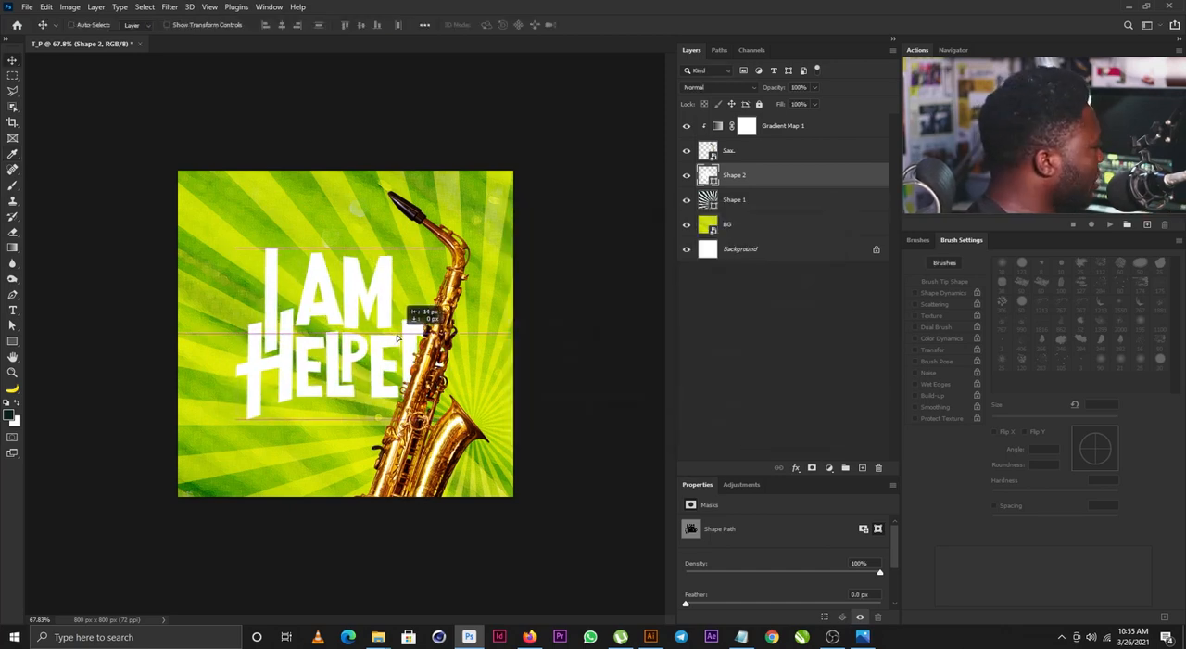
# - Rotate the saxophone to -156.90° and move both it and the sunburst slightly to the right, exposing more of the lettering
pyautogui.click(438, 261)
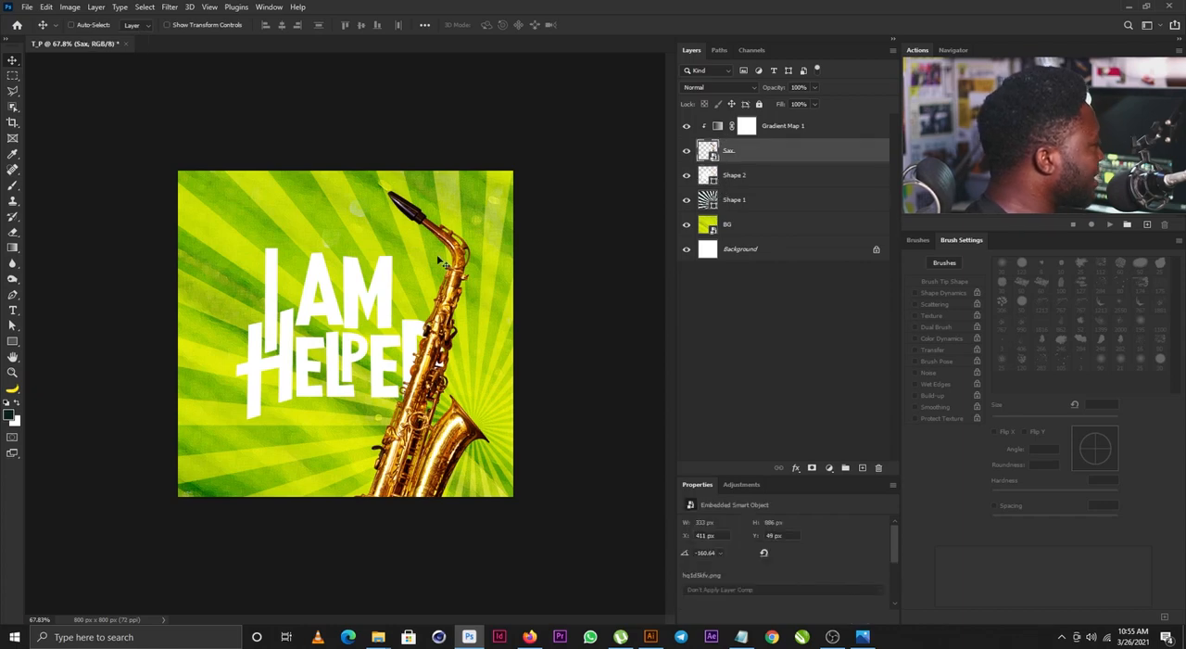
pyautogui.moveTo(469, 309); pyautogui.dragTo(464, 309)
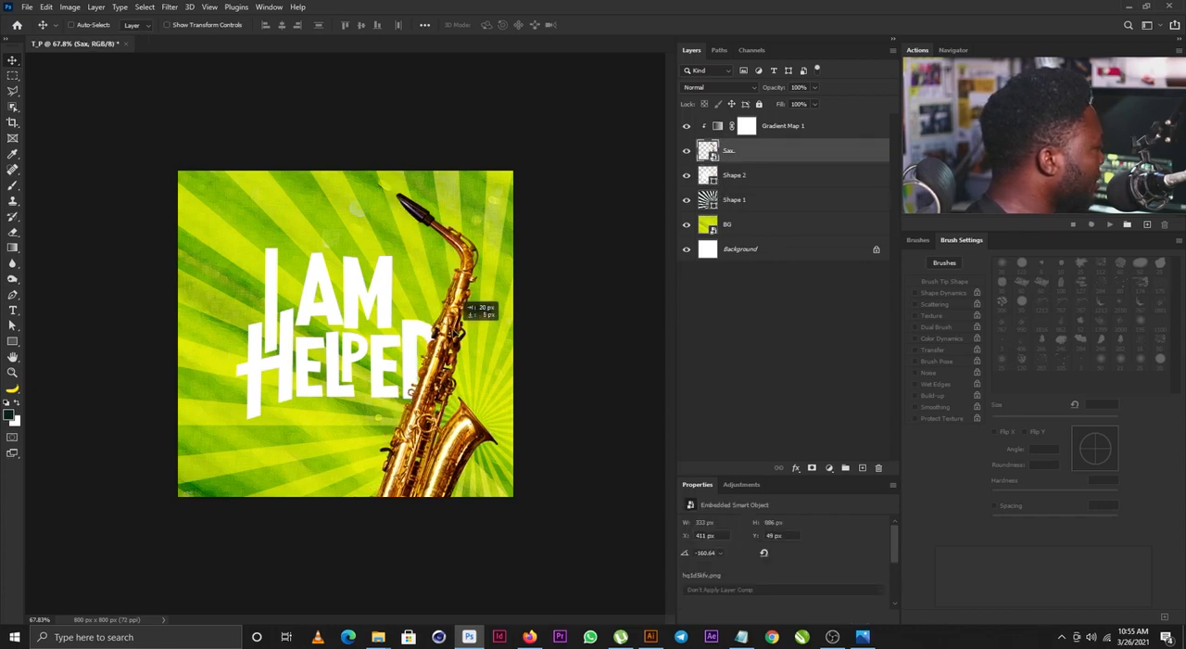
pyautogui.hotkey('ctrl', 't')
pyautogui.moveTo(586, 193); pyautogui.dragTo(630, 197)
pyautogui.press('Return')
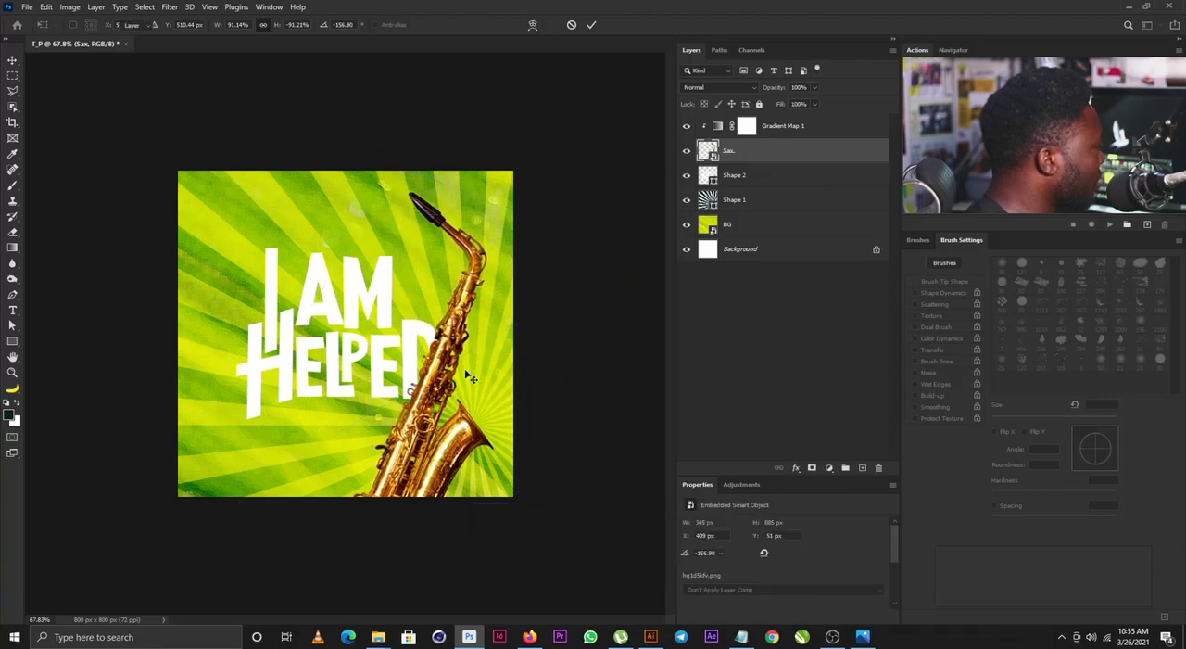
pyautogui.moveTo(461, 372); pyautogui.dragTo(473, 367)
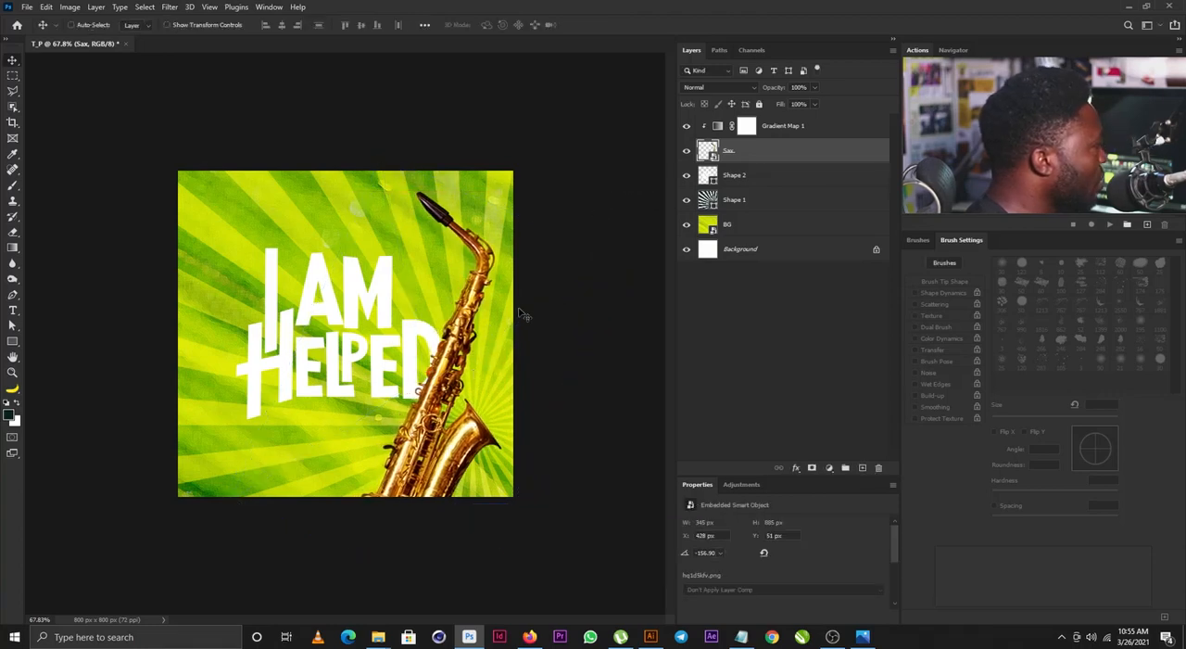
pyautogui.click(736, 200)
pyautogui.moveTo(545, 437)
pyautogui.mouseDown()
pyautogui.moveTo(560, 426)
pyautogui.moveTo(552, 437)
pyautogui.mouseUp()
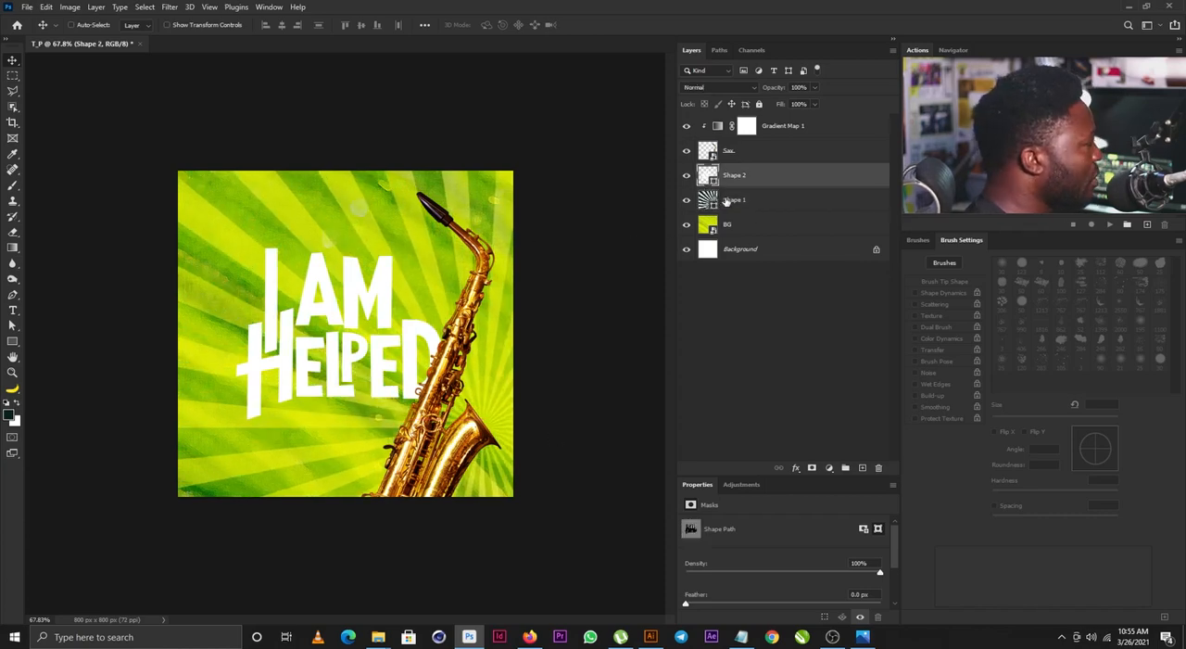
# - Duplicate the white lettering layer and turn the lower copy into a 143902 dark green shadow offset slightly down and to the right
pyautogui.moveTo(755, 178); pyautogui.dragTo(864, 467)
pyautogui.doubleClick(708, 200)
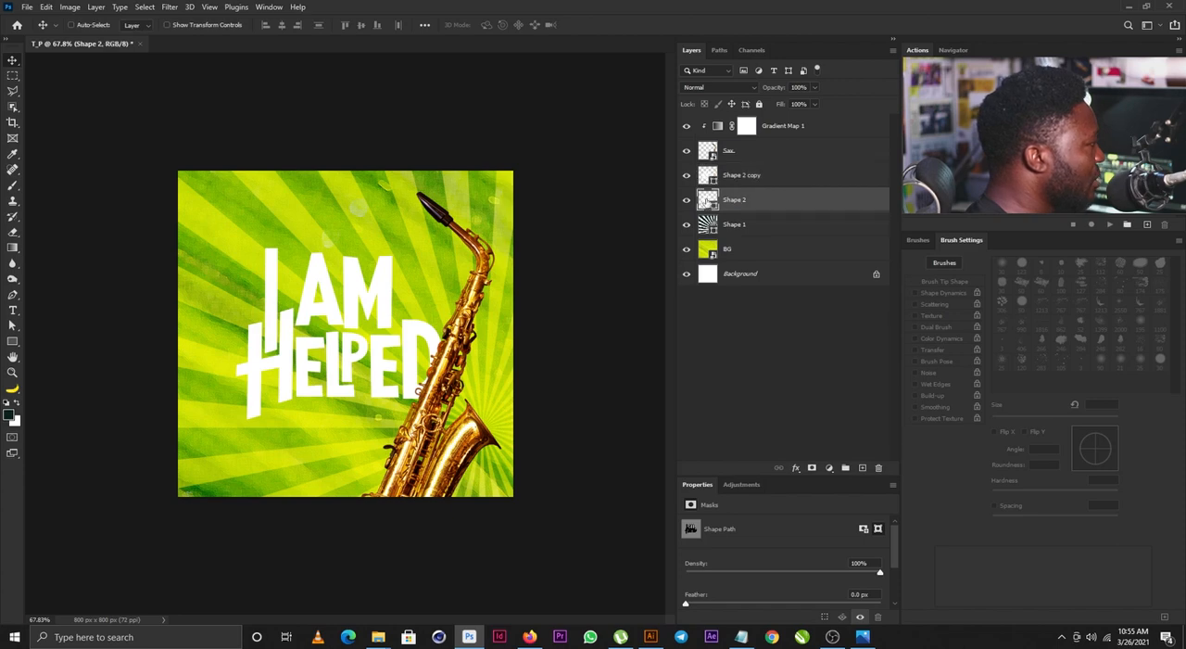
pyautogui.click(686, 347)
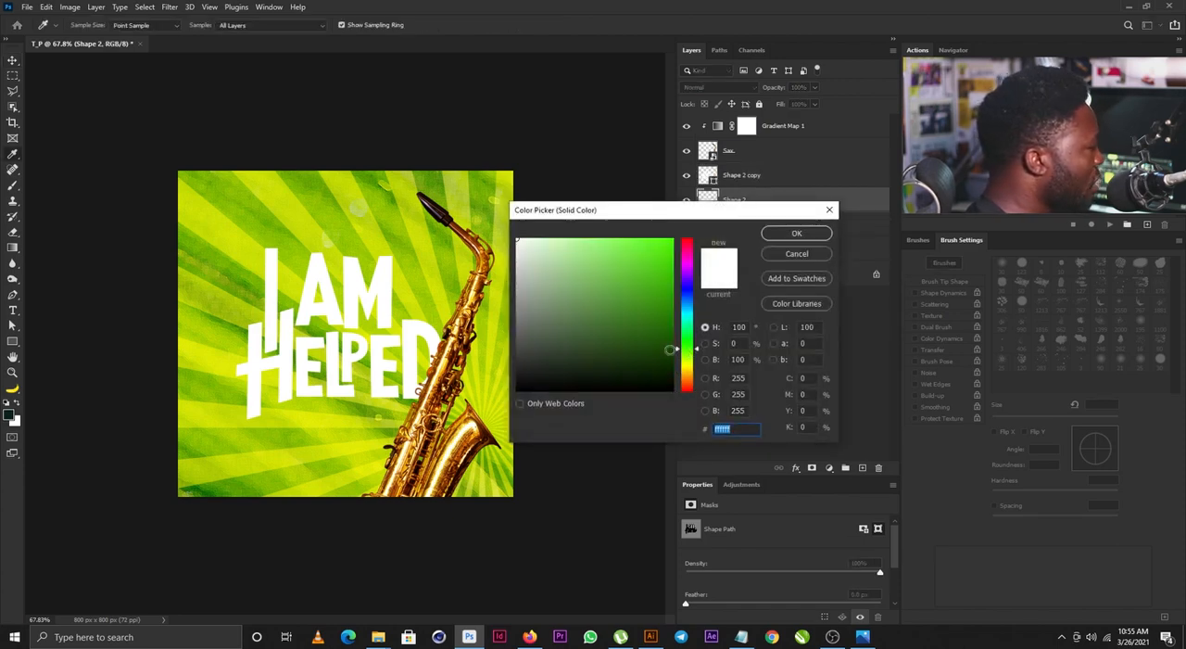
pyautogui.write('143902')
pyautogui.click(804, 241)
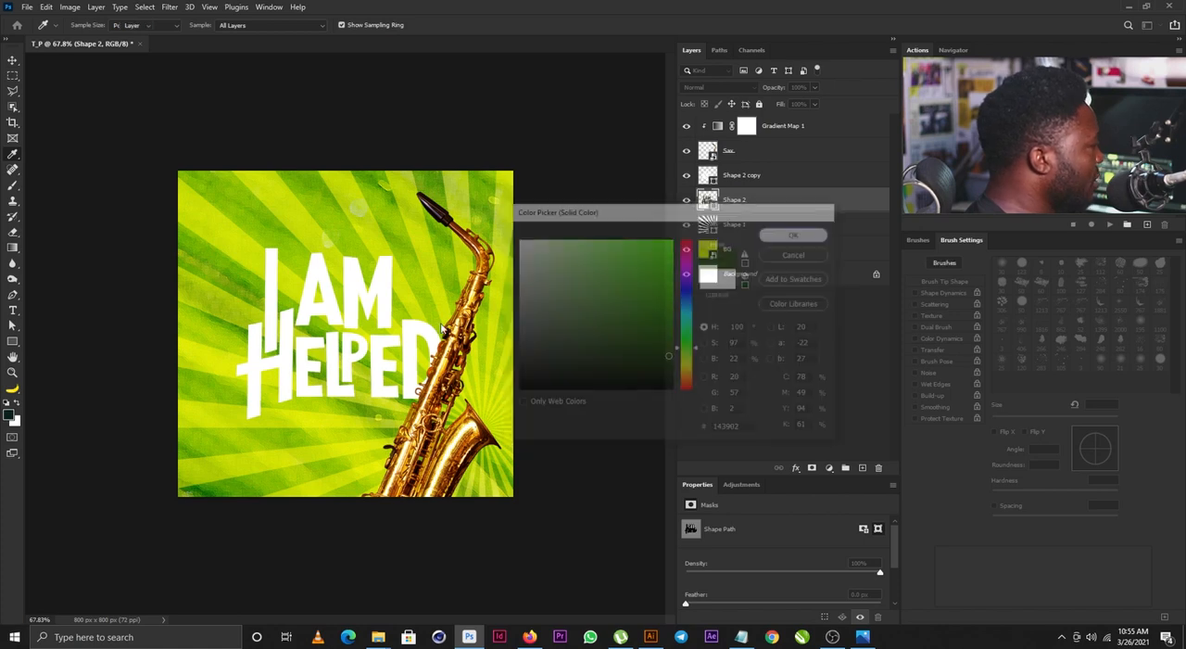
pyautogui.moveTo(374, 300); pyautogui.dragTo(384, 306)
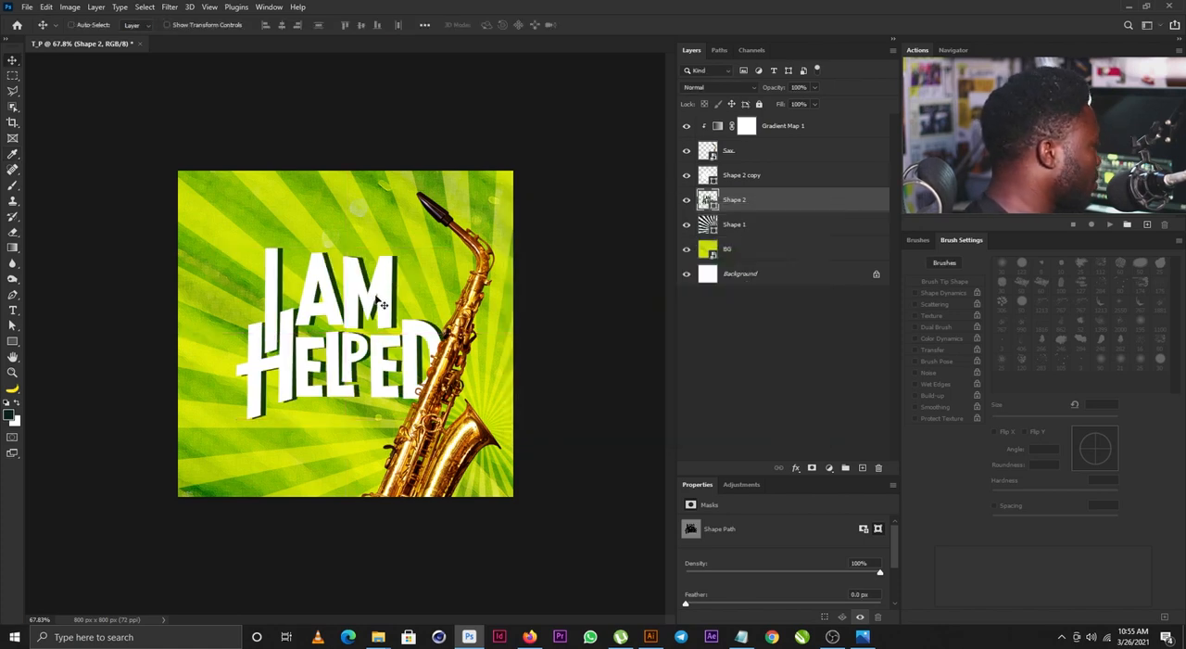
# - Duplicate the dark green shadow beneath itself as a second shadow colored ffa200, offset slightly further down and to the right
pyautogui.moveTo(737, 201); pyautogui.dragTo(862, 467)
pyautogui.moveTo(744, 200); pyautogui.dragTo(745, 239)
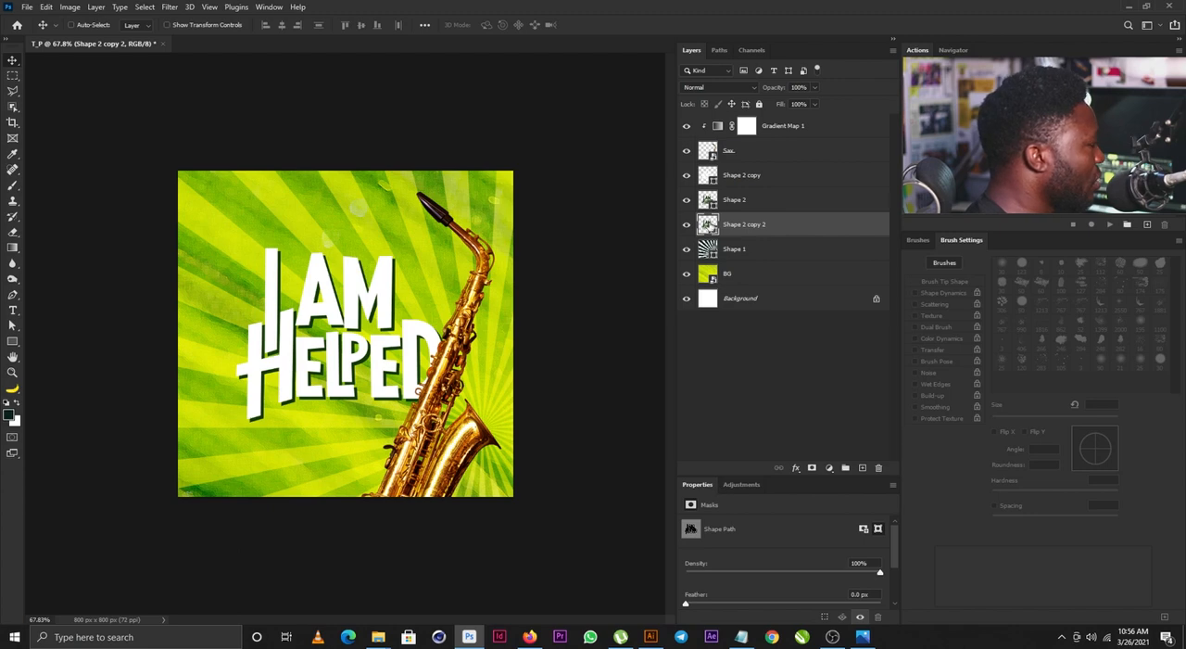
pyautogui.doubleClick(709, 226)
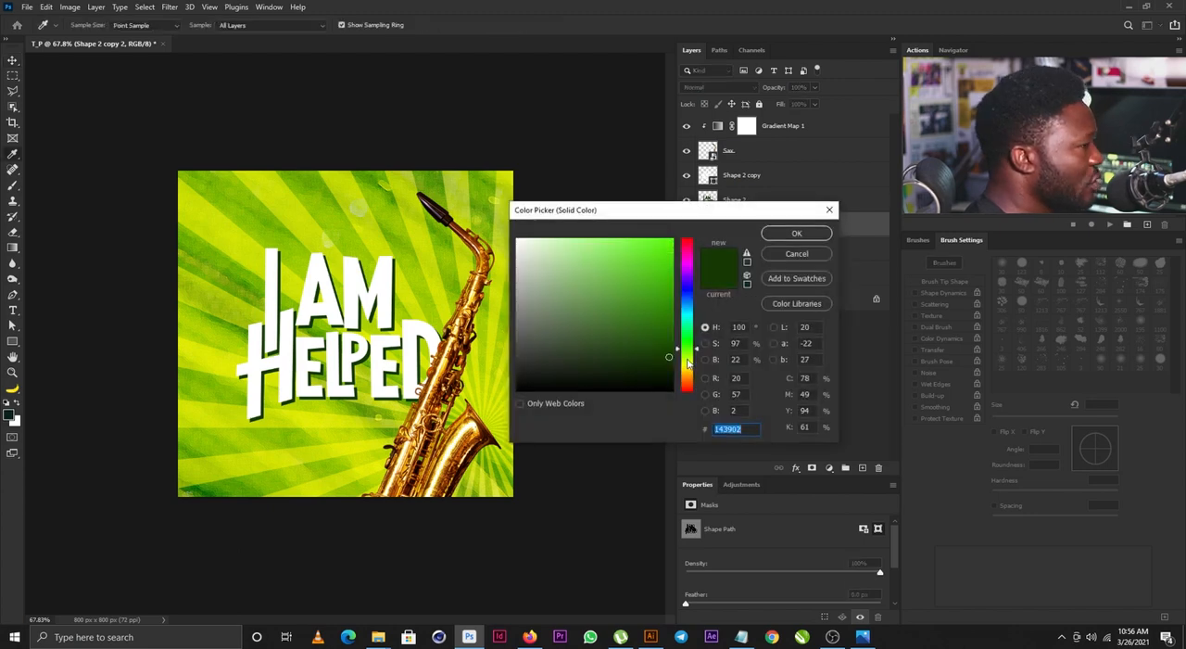
pyautogui.moveTo(688, 364); pyautogui.dragTo(690, 379)
pyautogui.moveTo(643, 280); pyautogui.dragTo(712, 216)
pyautogui.click(798, 233)
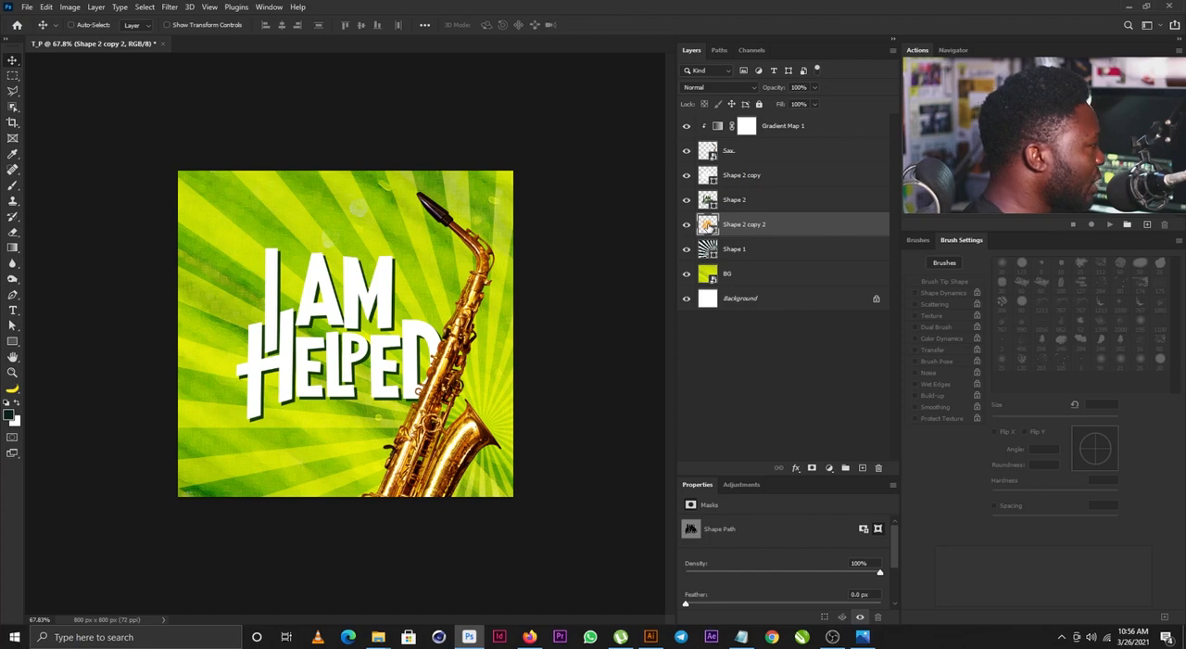
pyautogui.doubleClick(707, 225)
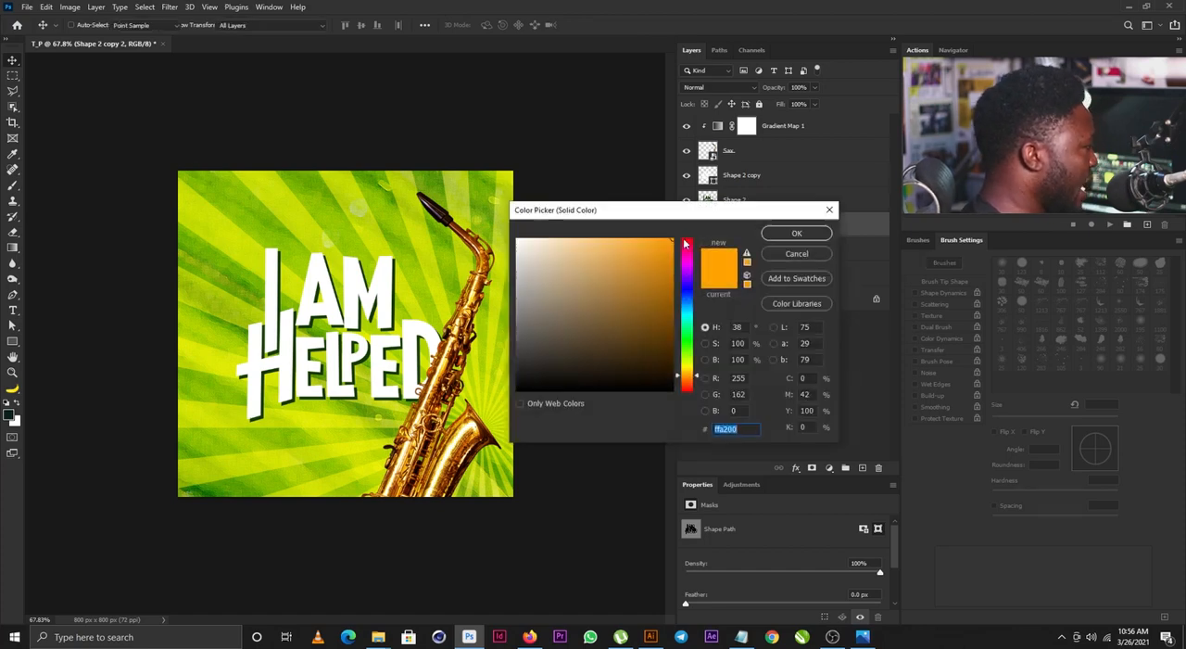
pyautogui.click(794, 233)
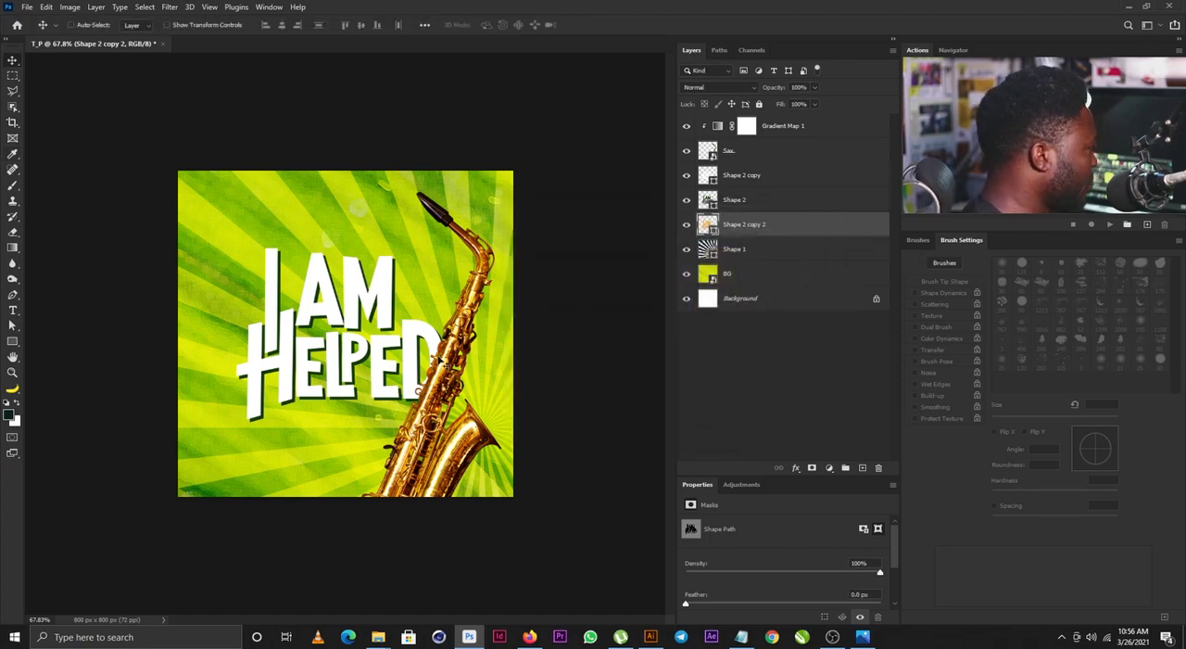
pyautogui.moveTo(366, 308); pyautogui.dragTo(376, 317)
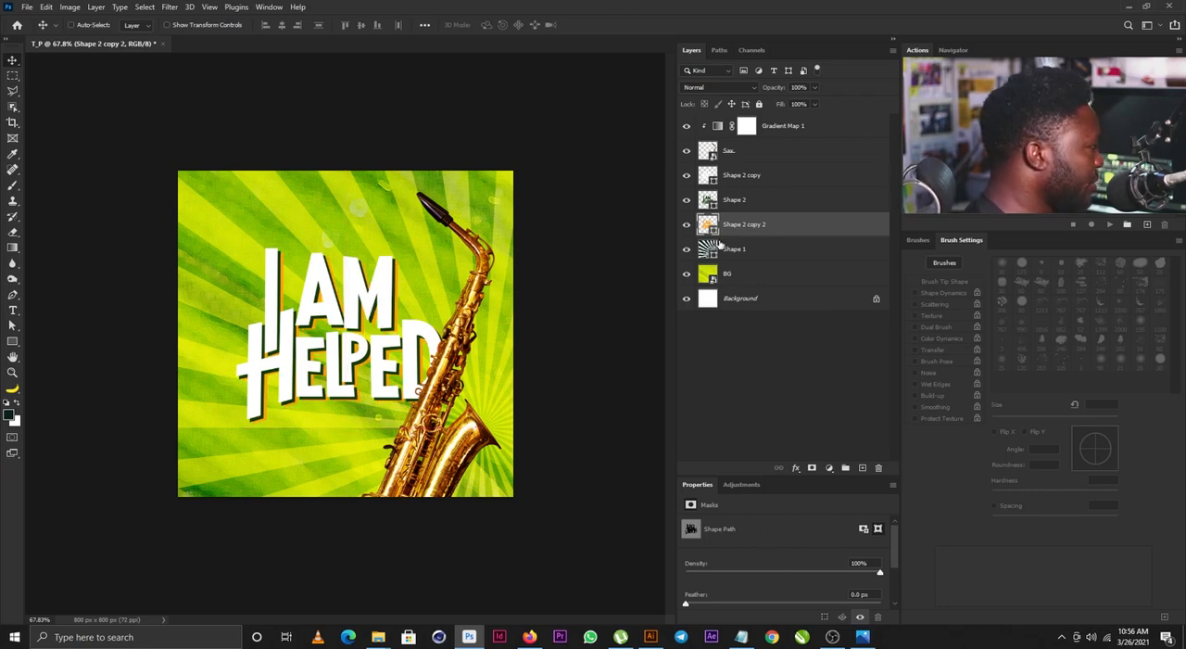
# - Recolor the lowest orange lettering shadow to ffc000 and compare the saxophone with and without its gradient map
pyautogui.doubleClick(710, 224)
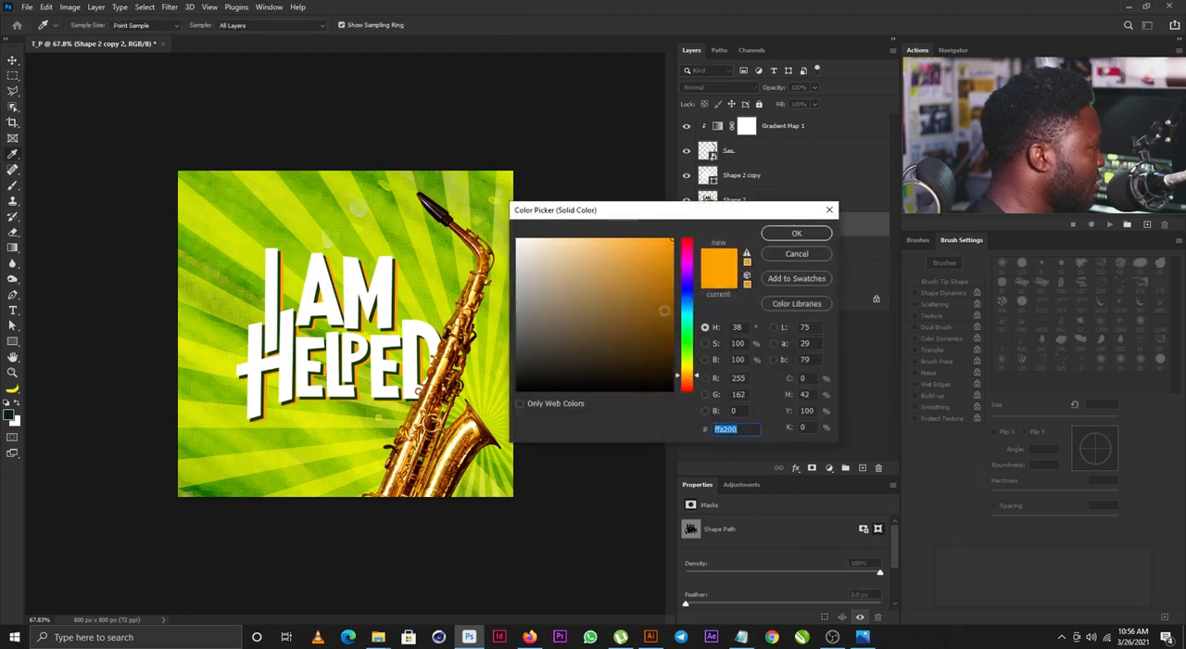
pyautogui.moveTo(690, 378); pyautogui.dragTo(688, 376)
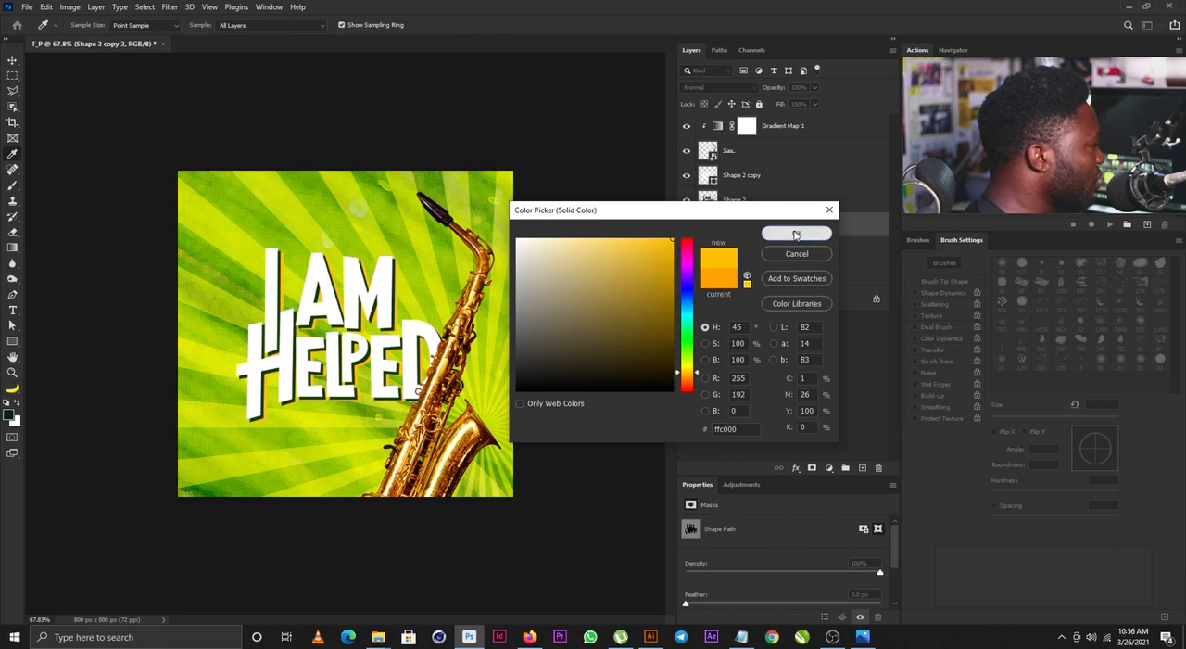
pyautogui.click(794, 235)
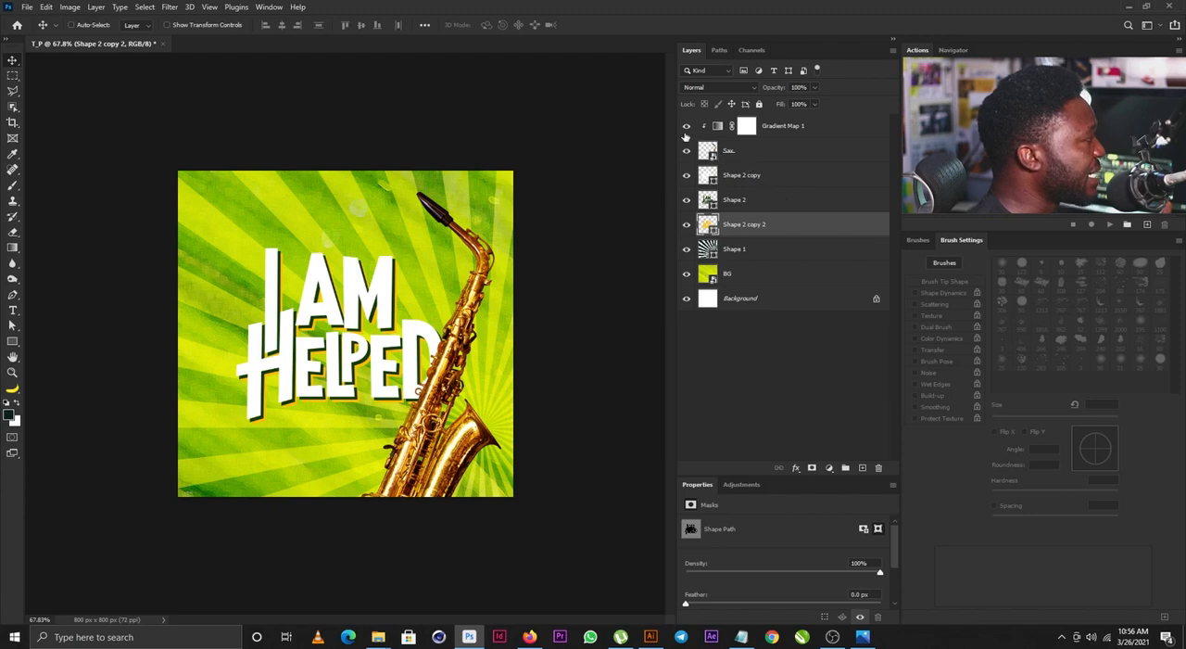
pyautogui.click(687, 126)
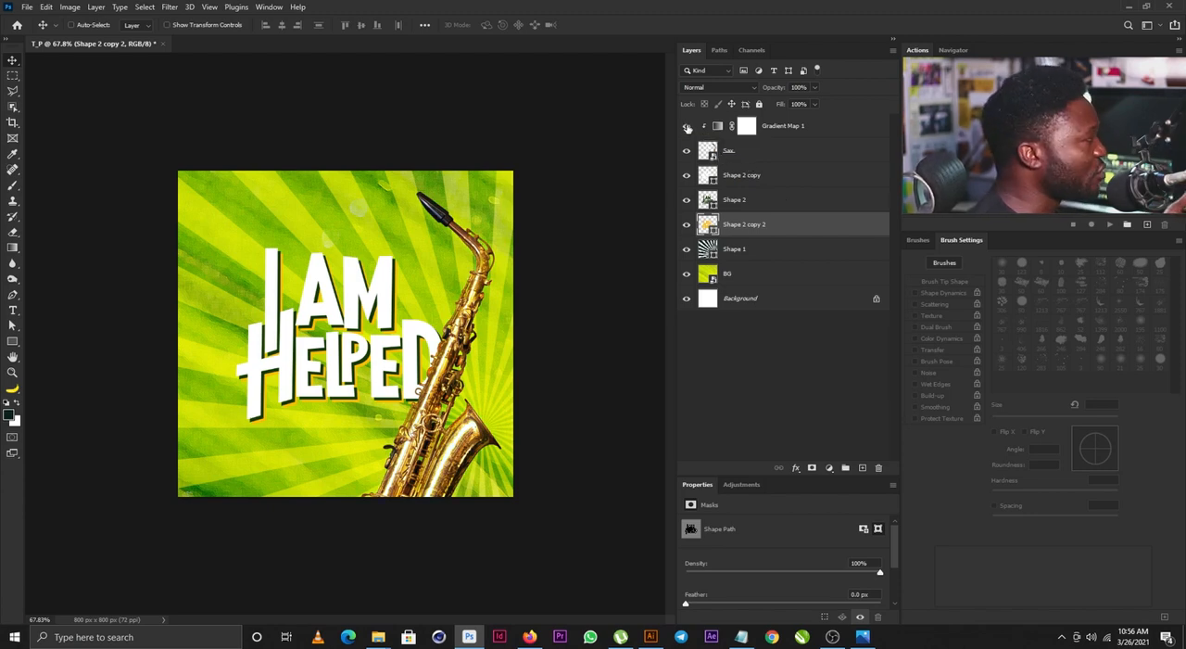
pyautogui.click(687, 126)
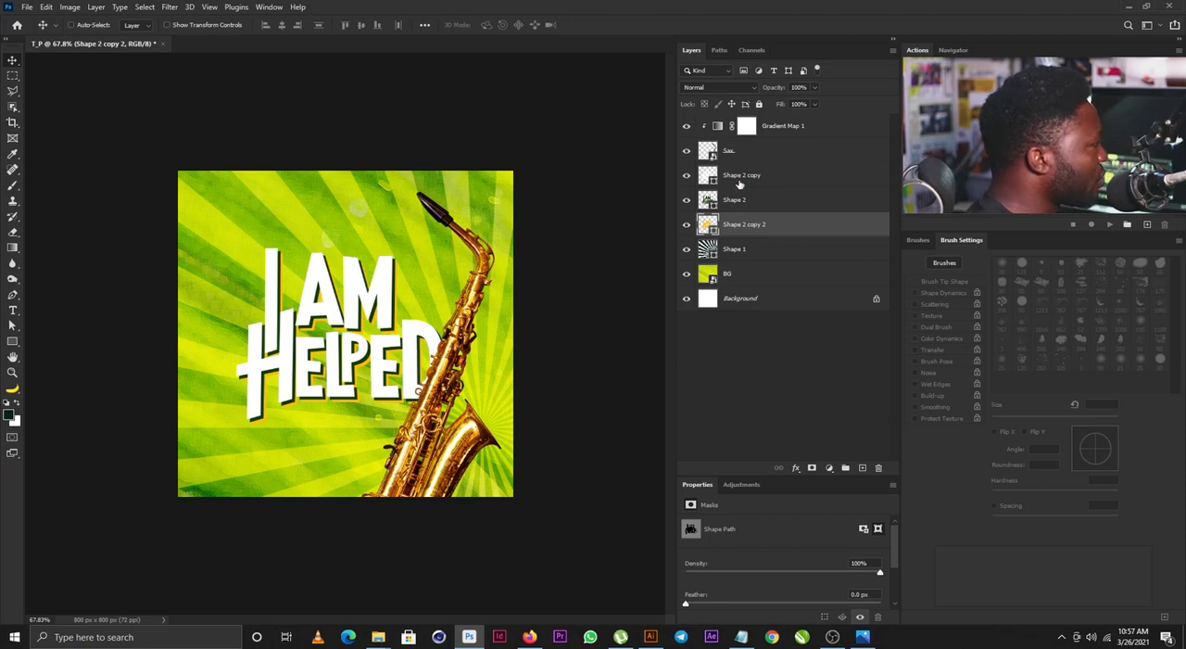
# - Group the white lettering and its two shadow layers and name the group Theme
pyautogui.click(765, 176)
pyautogui.keyDown('shift'); pyautogui.click(727, 227); pyautogui.keyUp('shift')
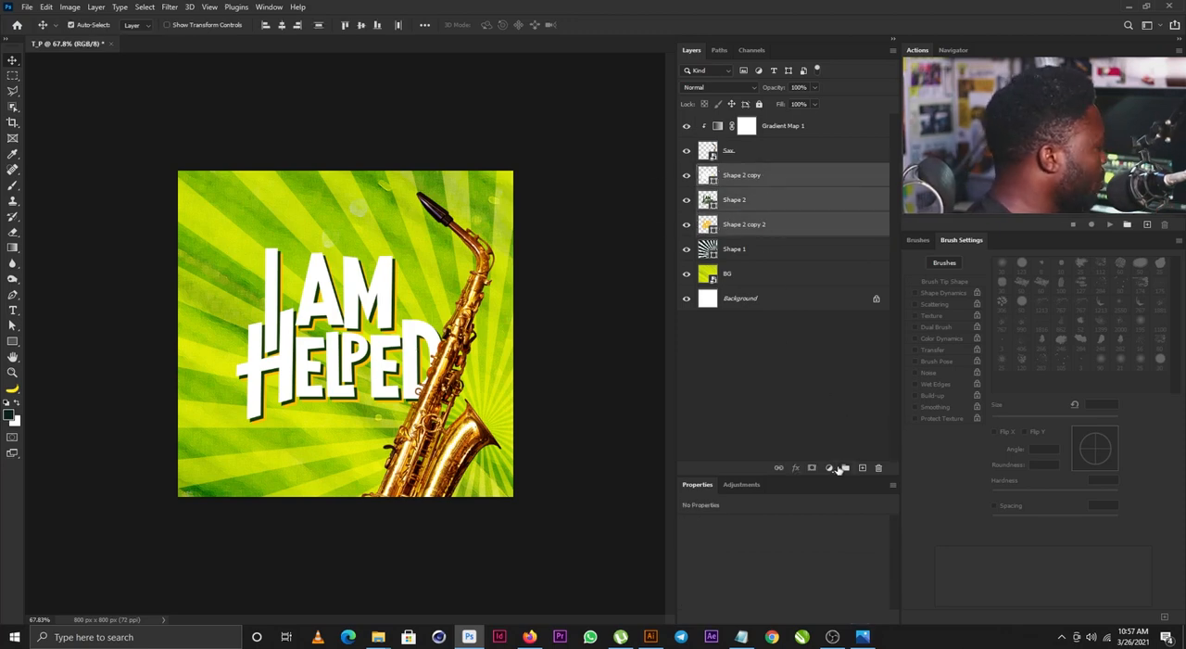
pyautogui.hotkey('ctrl', 'g')
pyautogui.doubleClick(732, 171)
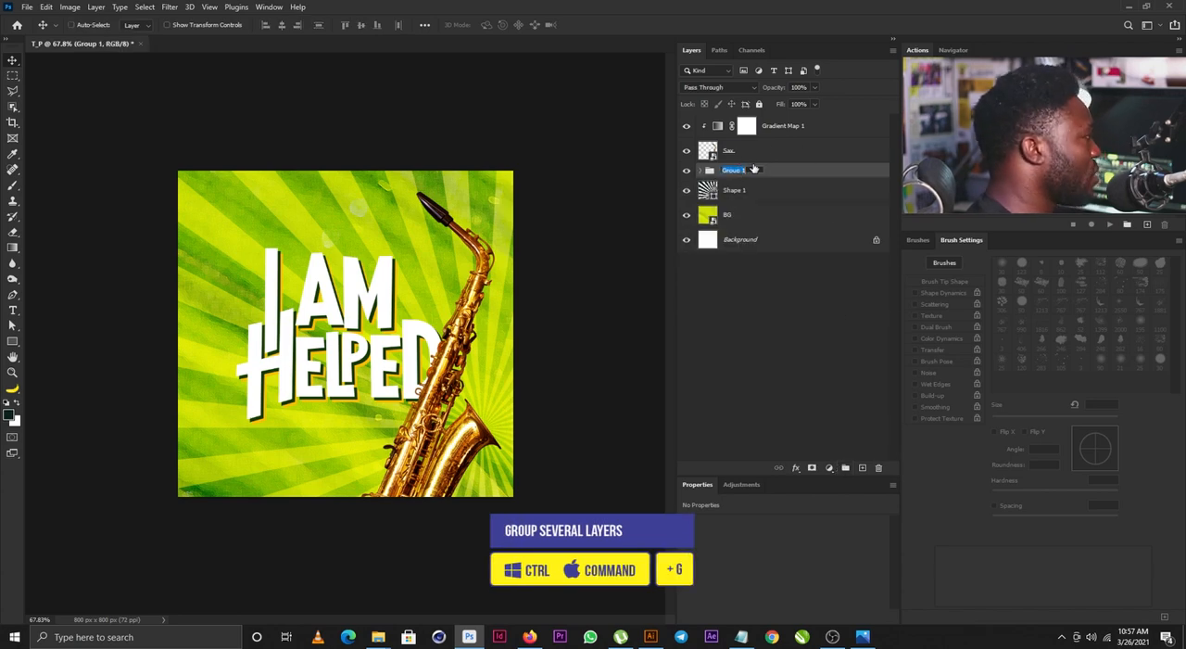
pyautogui.write('Theme')
pyautogui.press('Return')
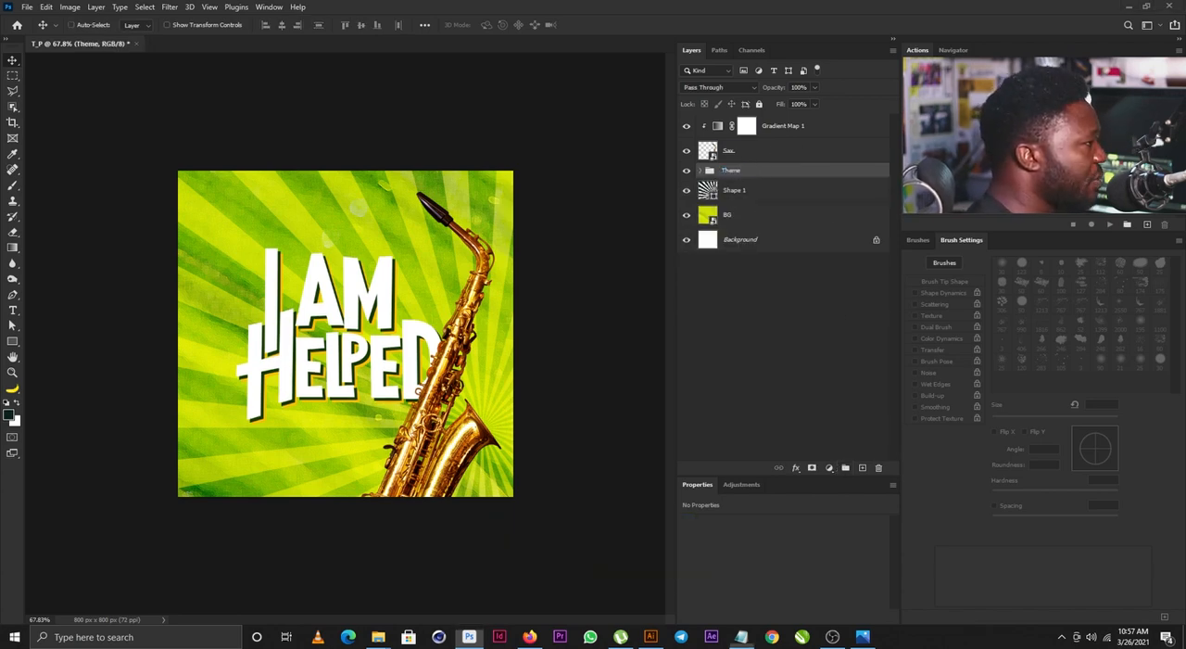
# - Add the white tagline "A special Thanksgiving Service" beneath the I AM HELPED lettering, running partly behind the saxophone
pyautogui.press('t')
pyautogui.click(281, 460)
pyautogui.write('A special Thanksgiving Service')
pyautogui.moveTo(284, 463); pyautogui.dragTo(472, 439)
pyautogui.hotkey('ctrl', 't')
pyautogui.press('Return')
pyautogui.scroll(3, 408, 445)
pyautogui.moveTo(408, 463); pyautogui.dragTo(340, 472)
# - Set the word Thanksgiving in the tagline to the Demi weight of AvantGarde Bk BT
pyautogui.doubleClick(355, 480)
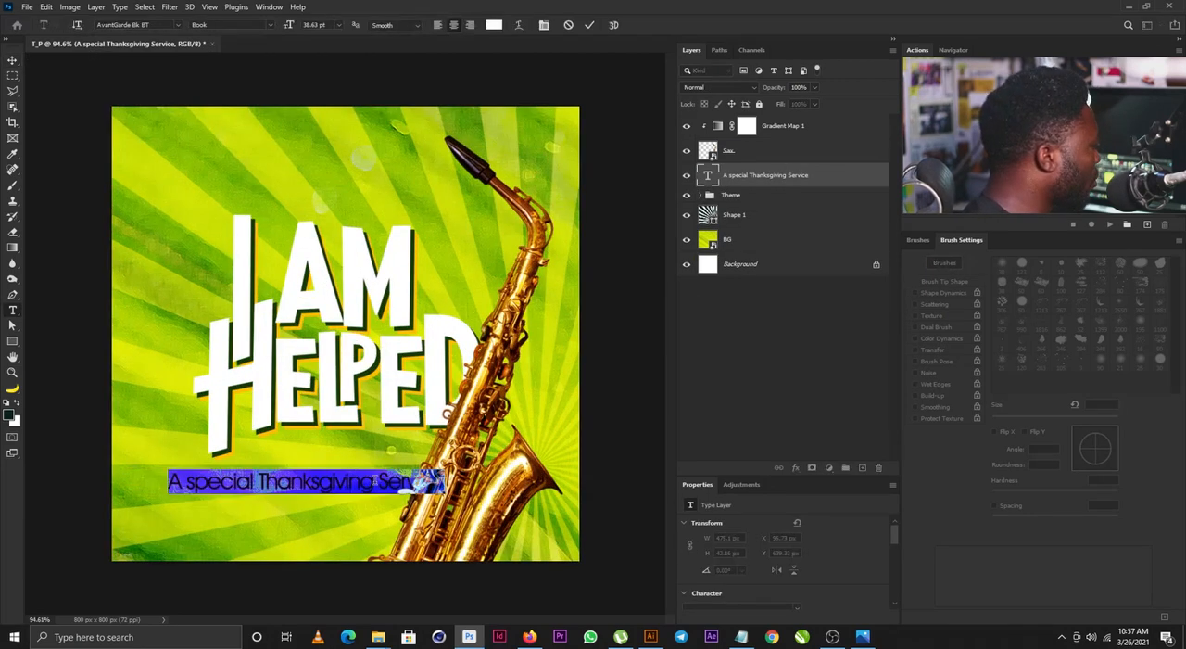
pyautogui.moveTo(259, 481); pyautogui.dragTo(373, 482)
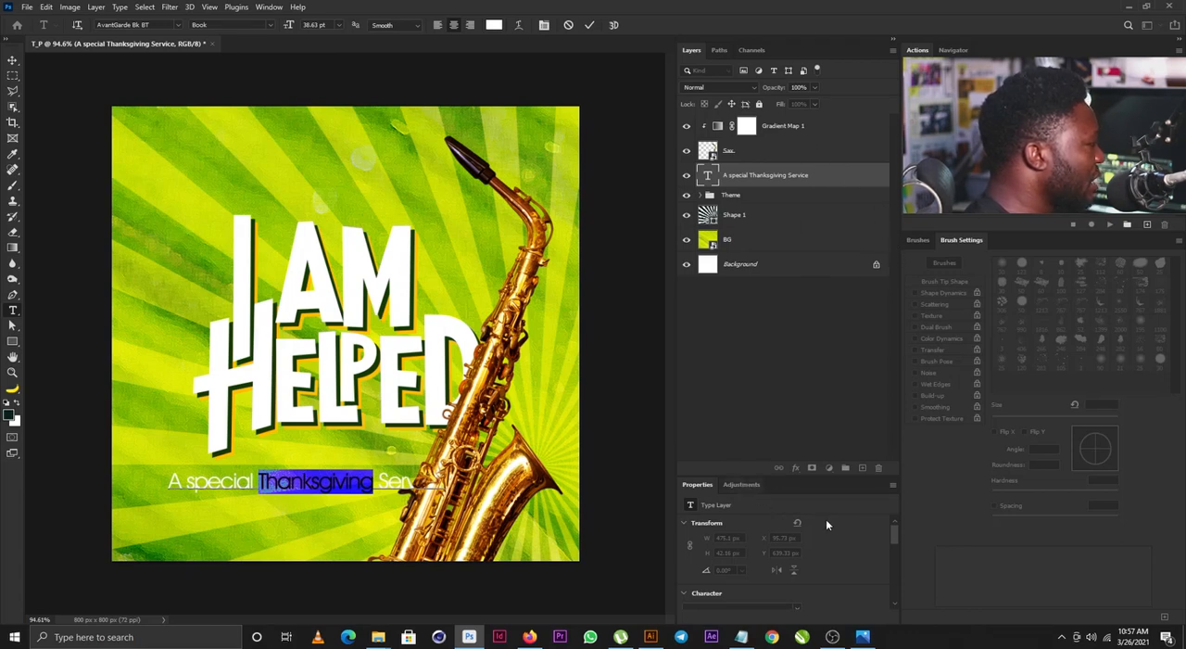
pyautogui.moveTo(894, 536); pyautogui.dragTo(893, 556)
pyautogui.click(797, 538)
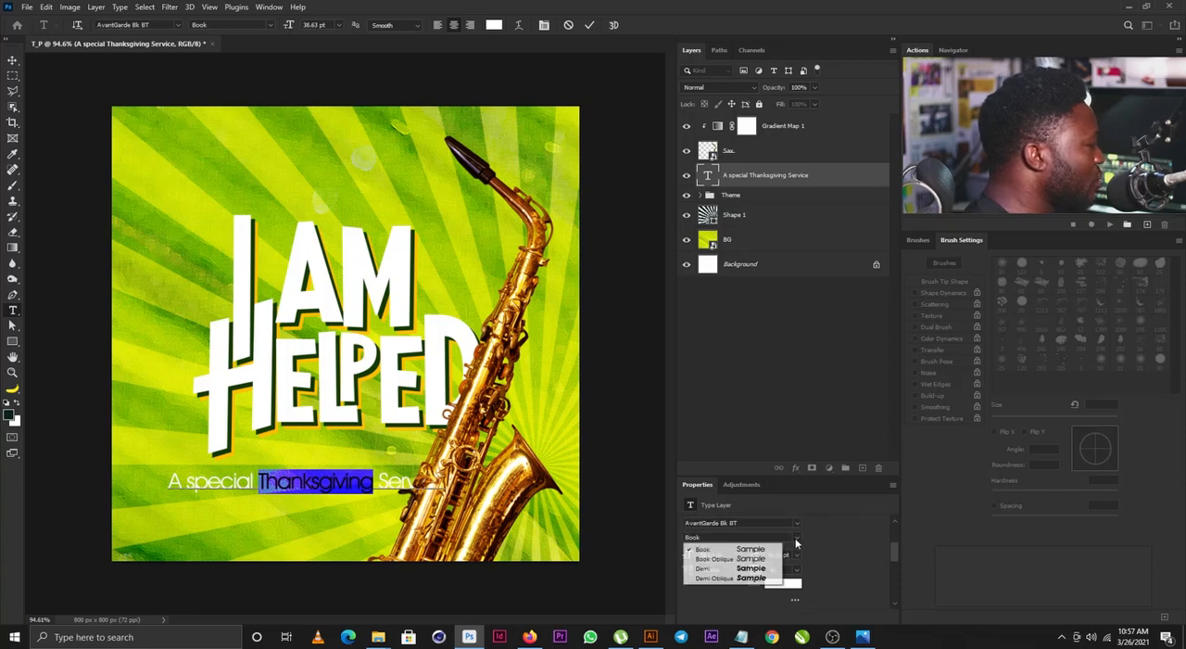
pyautogui.click(752, 568)
pyautogui.click(318, 483)
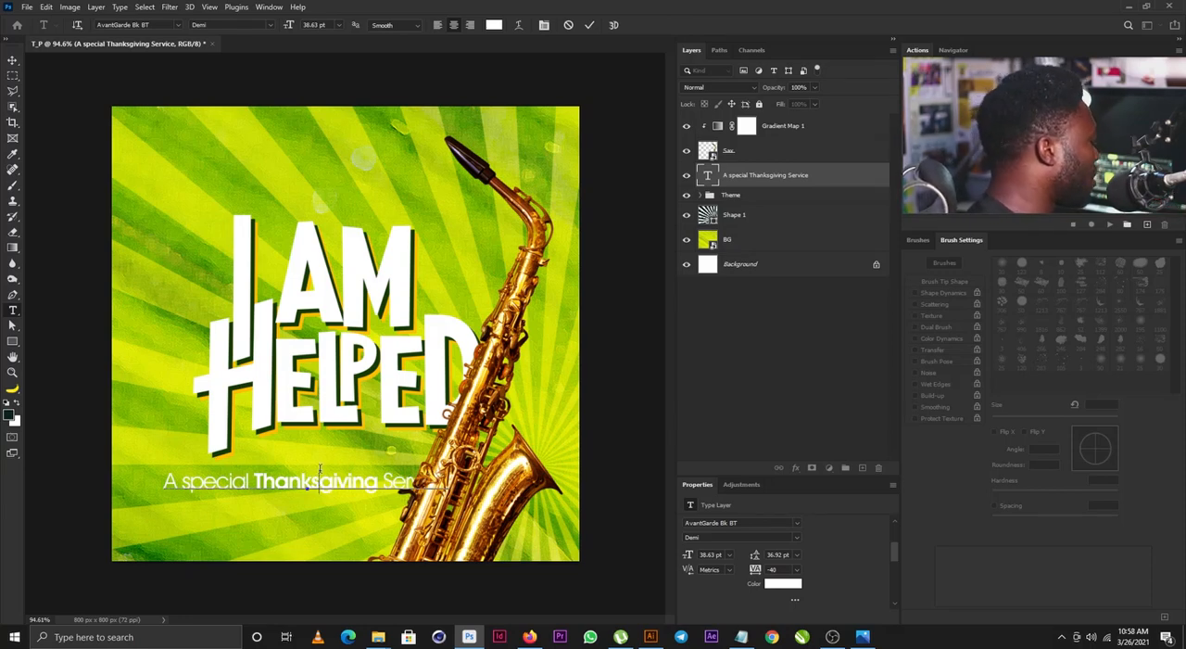
# - Break the tagline into two lines by hyphenating Thanksgiving as "Thanks-" and "giving"
pyautogui.click(320, 473)
pyautogui.write('-')
pyautogui.press('Return')
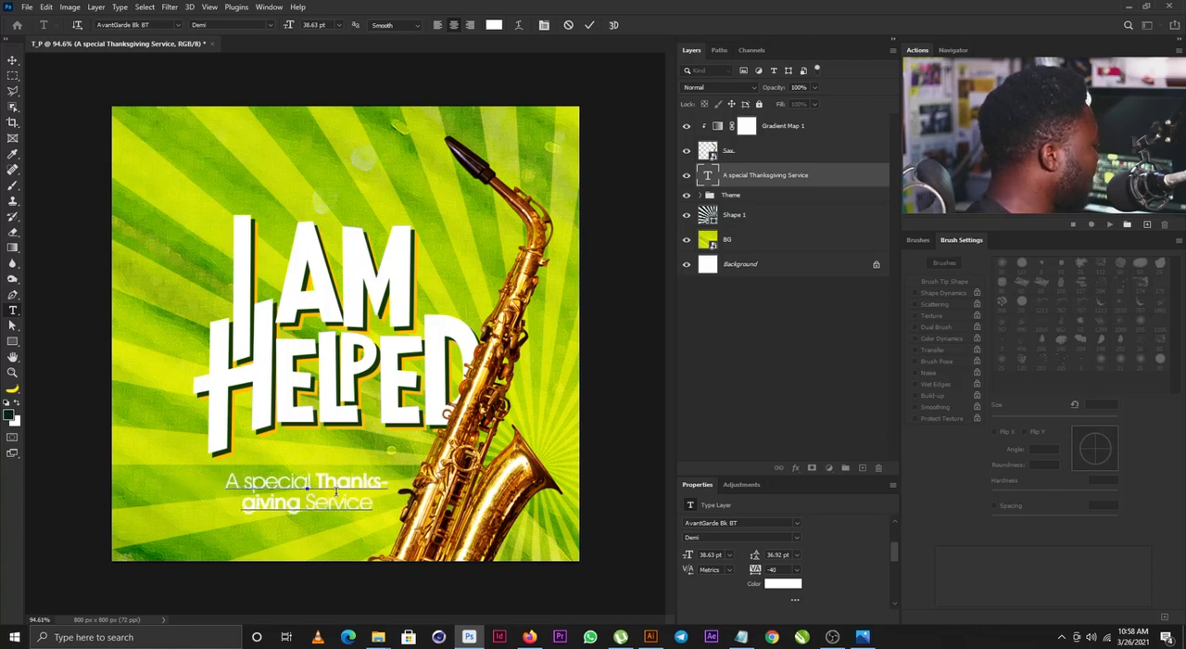
pyautogui.click(12, 59)
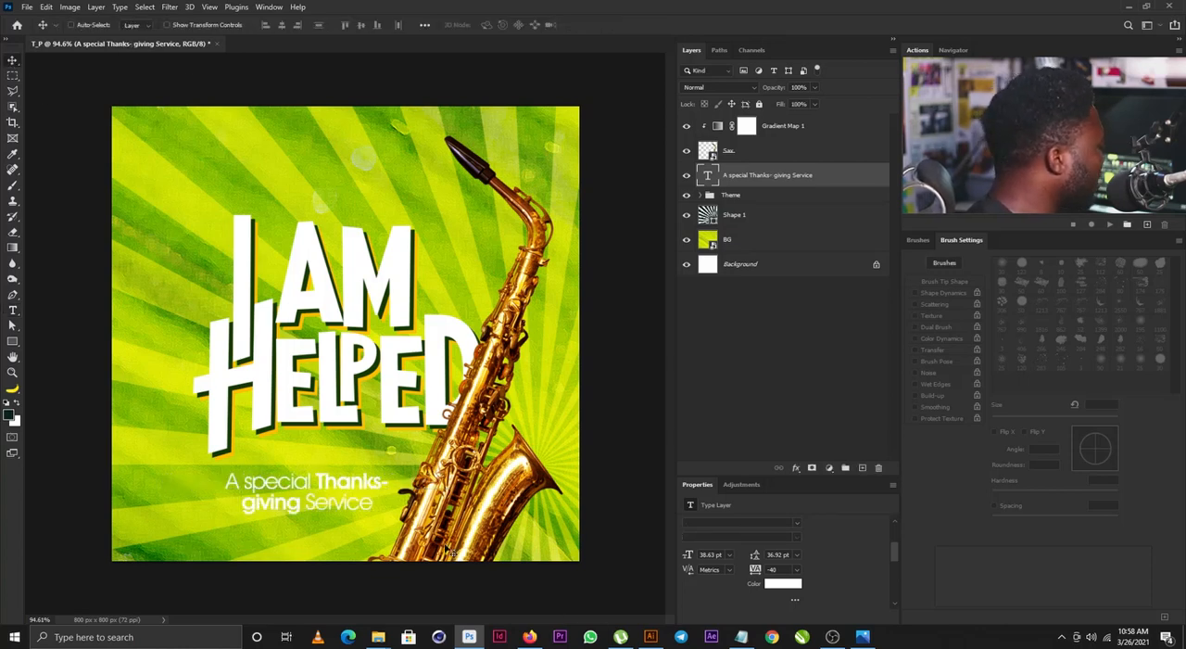
# - Move the tagline up close beneath HELPED, enlarge it to 108.94% and shift it slightly right against the saxophone
pyautogui.moveTo(444, 549); pyautogui.dragTo(475, 521)
pyautogui.hotkey('ctrl', 't')
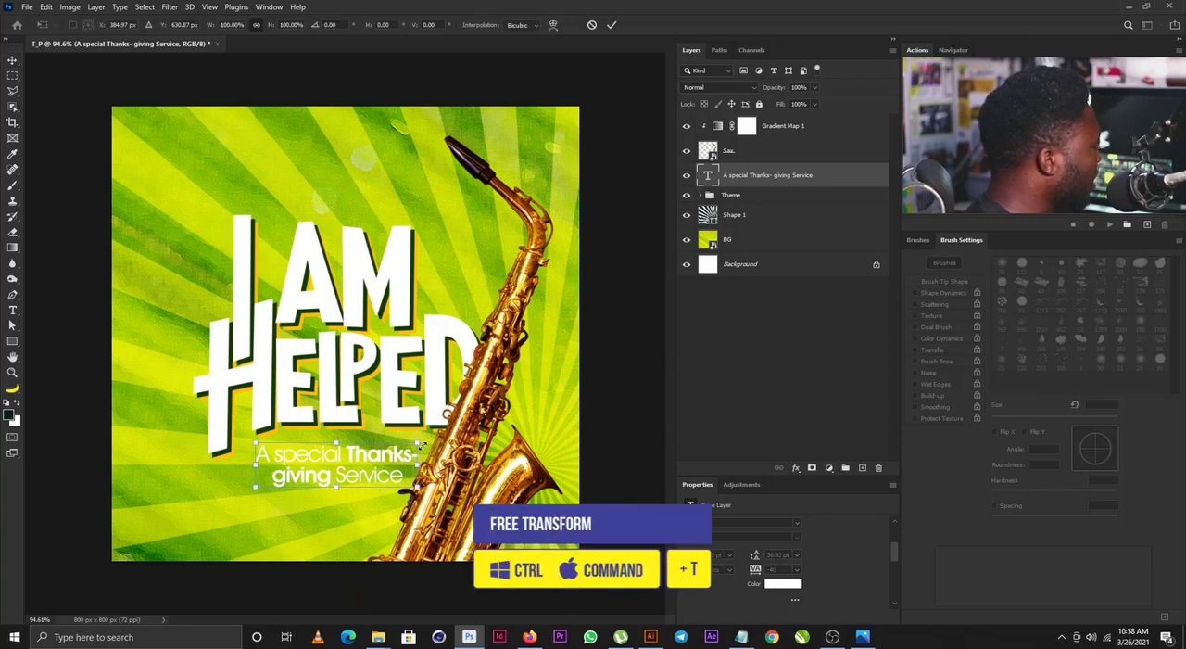
pyautogui.moveTo(421, 443)
pyautogui.mouseDown()
pyautogui.moveTo(443, 421)
pyautogui.moveTo(427, 441)
pyautogui.mouseUp()
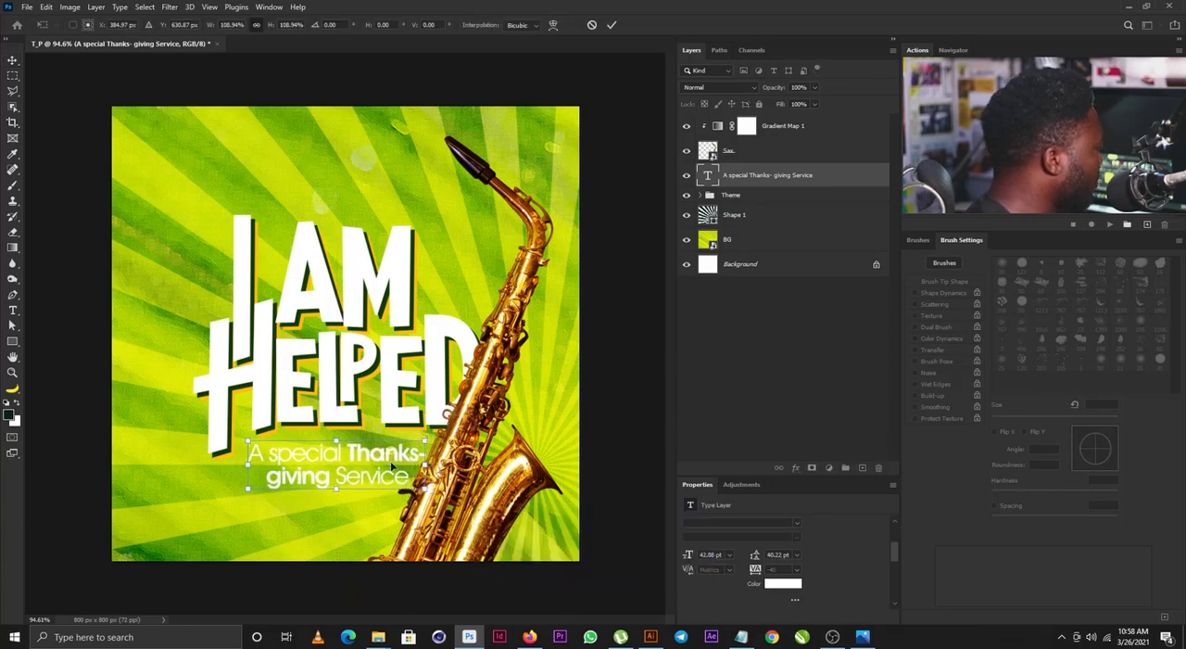
pyautogui.press('Return')
pyautogui.moveTo(364, 474); pyautogui.dragTo(373, 476)
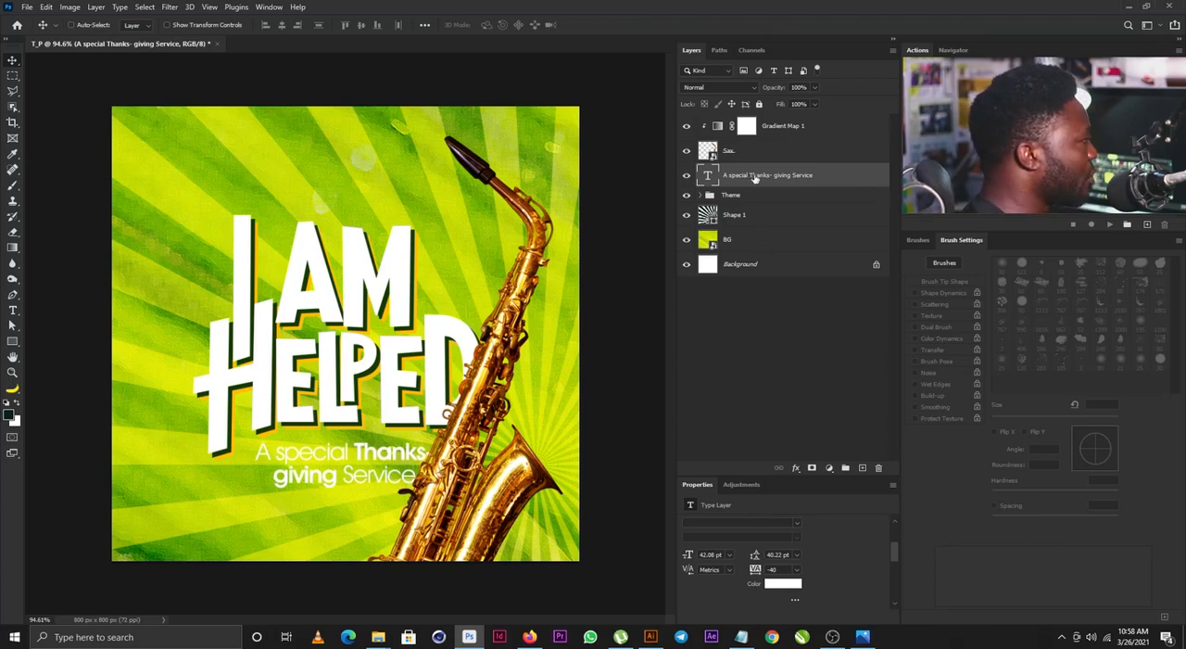
# - Duplicate the tagline and turn the lower copy into a slightly offset shadow in the dark green sampled from the lettering's shadow
pyautogui.moveTo(755, 176); pyautogui.dragTo(862, 467)
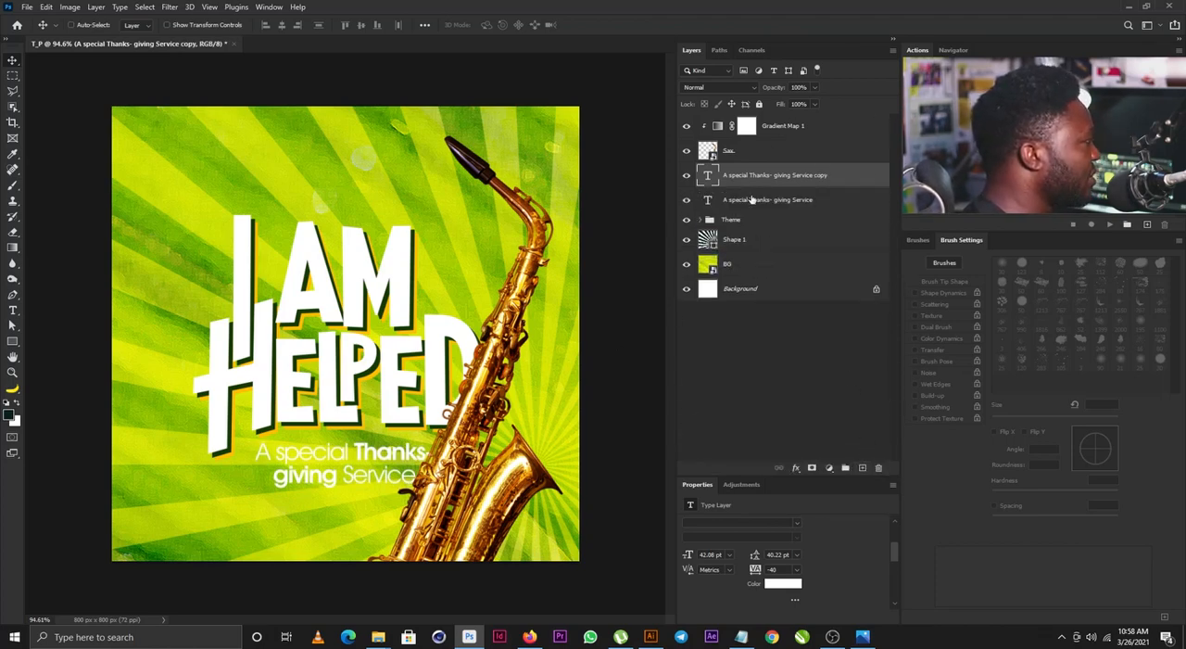
pyautogui.click(783, 583)
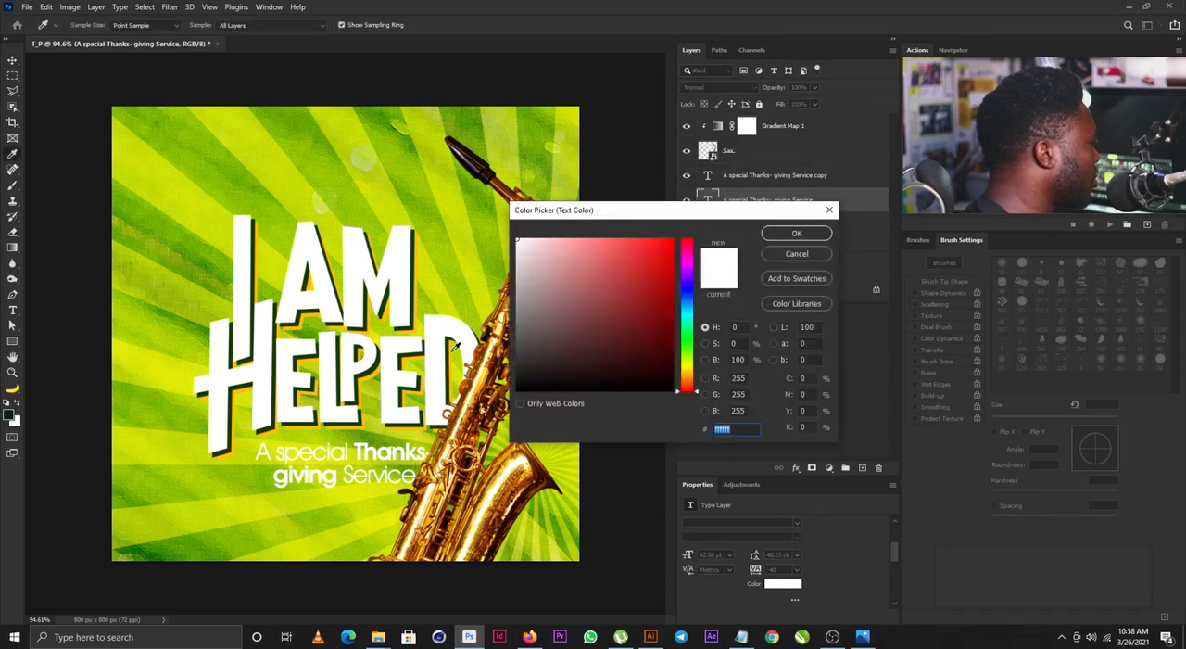
pyautogui.click(449, 345)
pyautogui.click(785, 236)
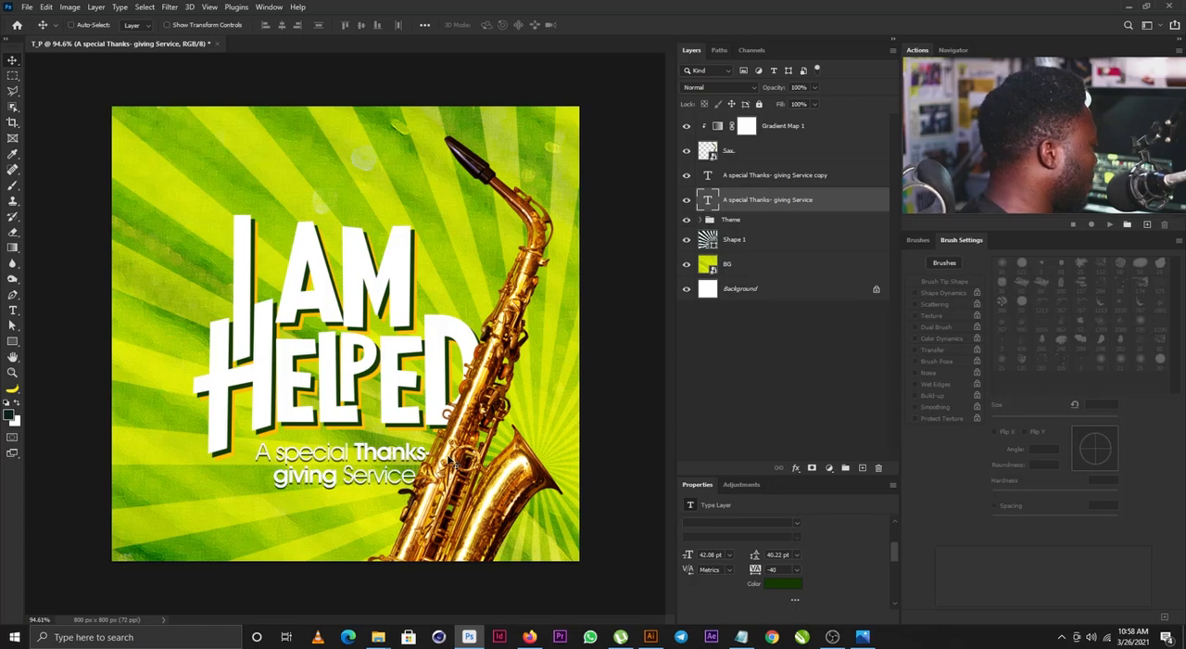
# - Add a Curves adjustment above the sunburst layer and darken the background with a curve point at input 195, output 85
pyautogui.click(735, 245)
pyautogui.click(741, 485)
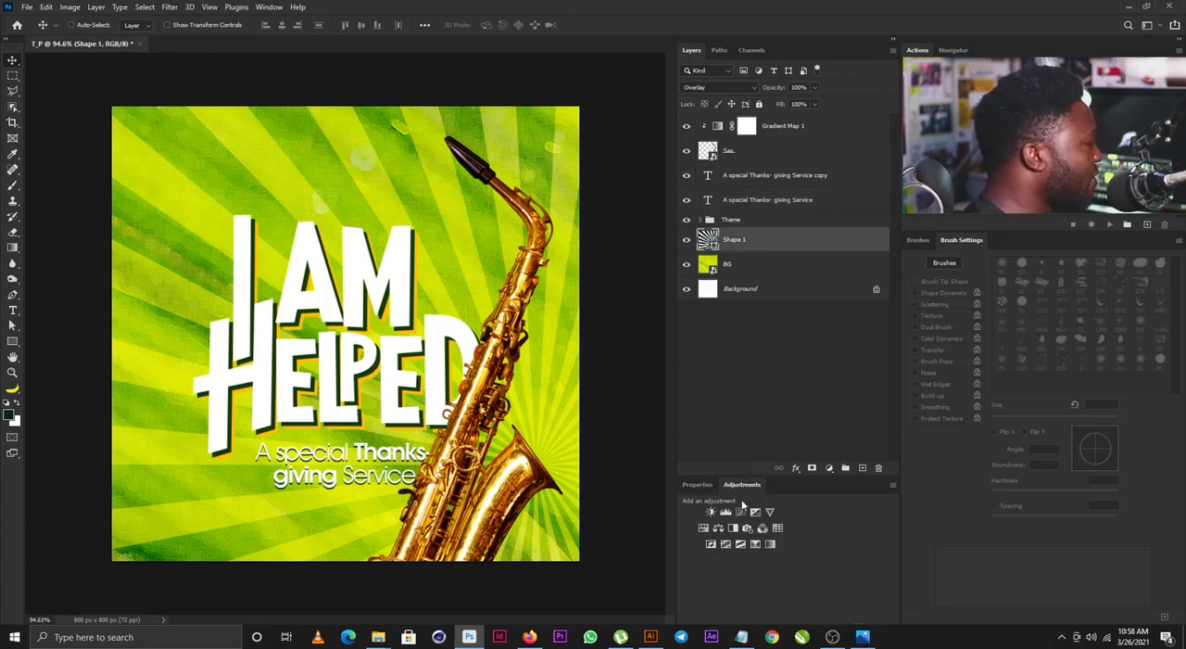
pyautogui.click(739, 518)
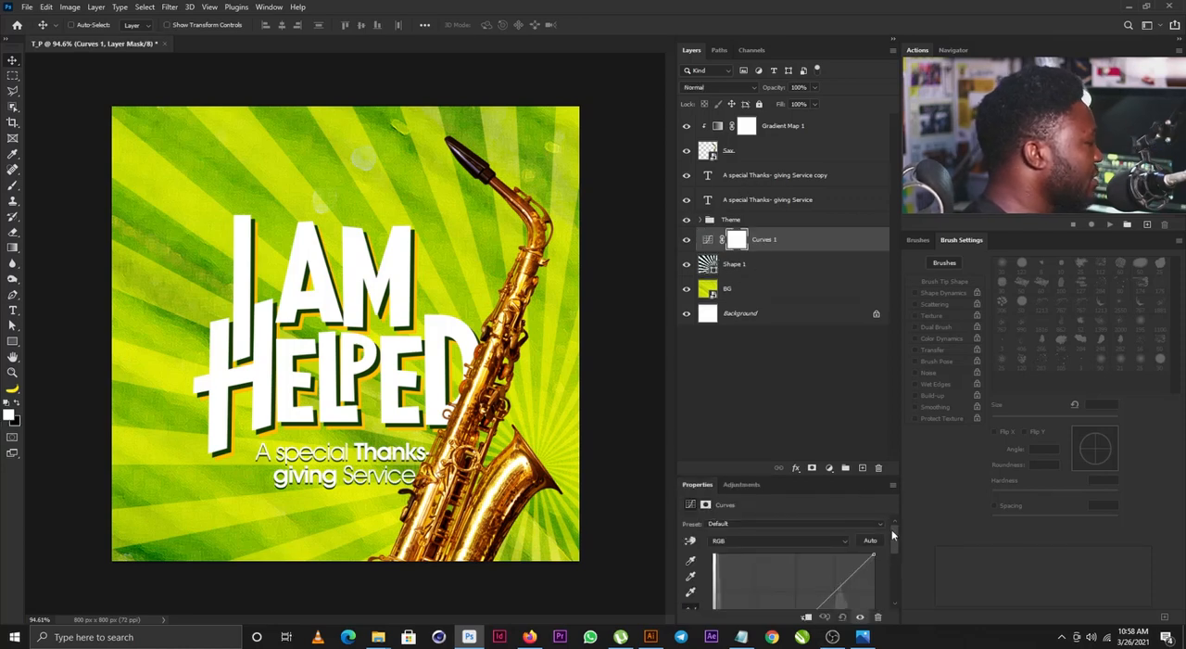
pyautogui.scroll(-1, 897, 545)
pyautogui.moveTo(822, 474); pyautogui.dragTo(813, 349)
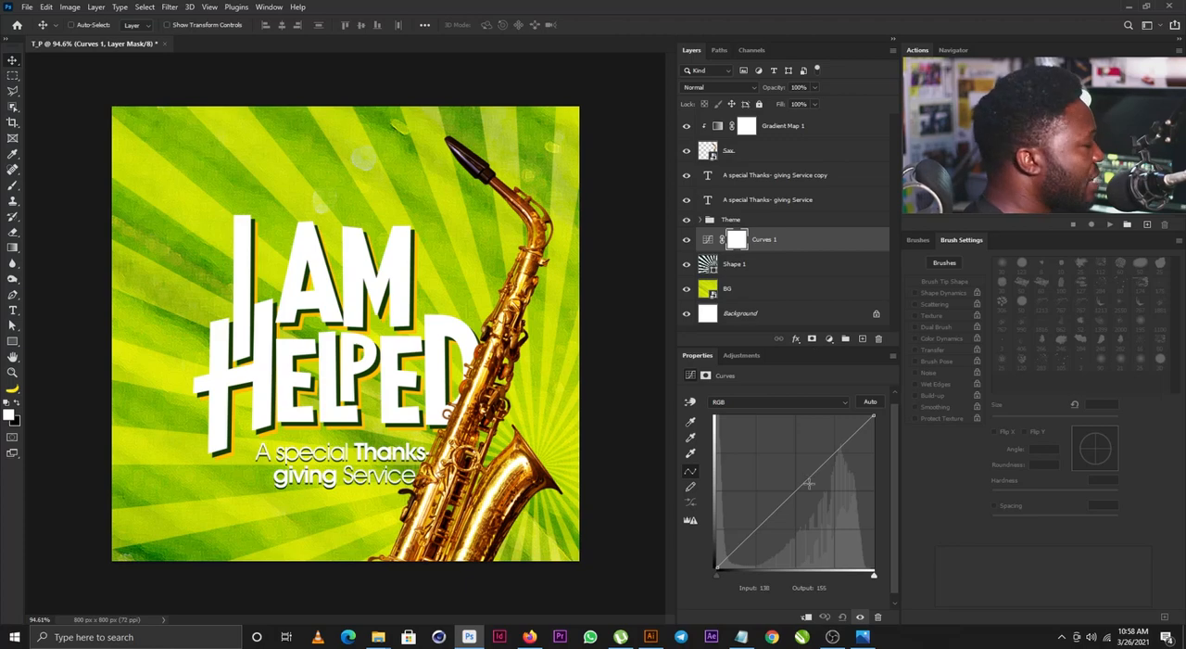
pyautogui.moveTo(793, 488); pyautogui.dragTo(837, 517)
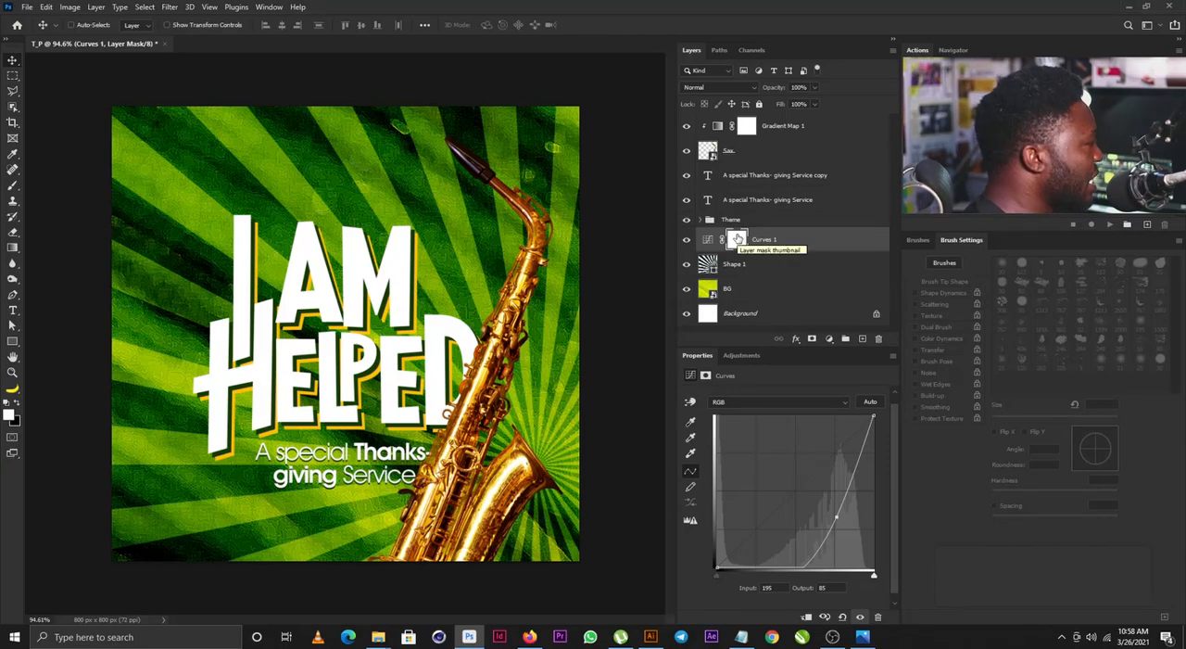
# - Invert the Curves mask to black and paint the darkening back around the poster's edges with a soft 700 px white brush
pyautogui.click(737, 239)
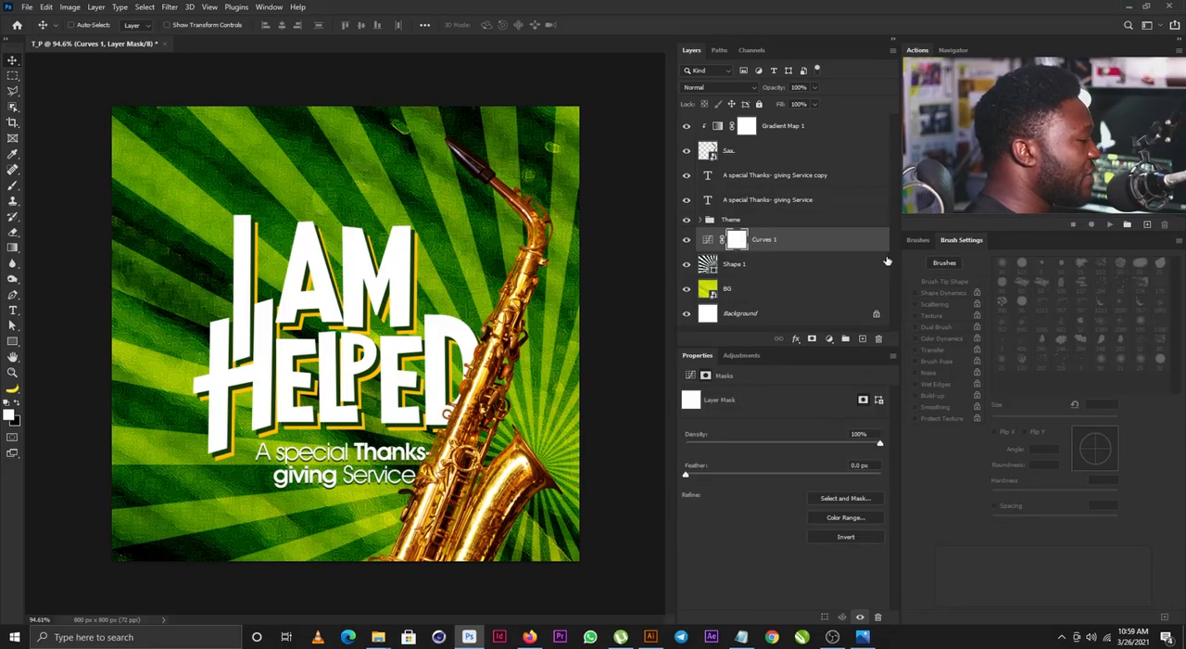
pyautogui.hotkey('ctrl', 'i')
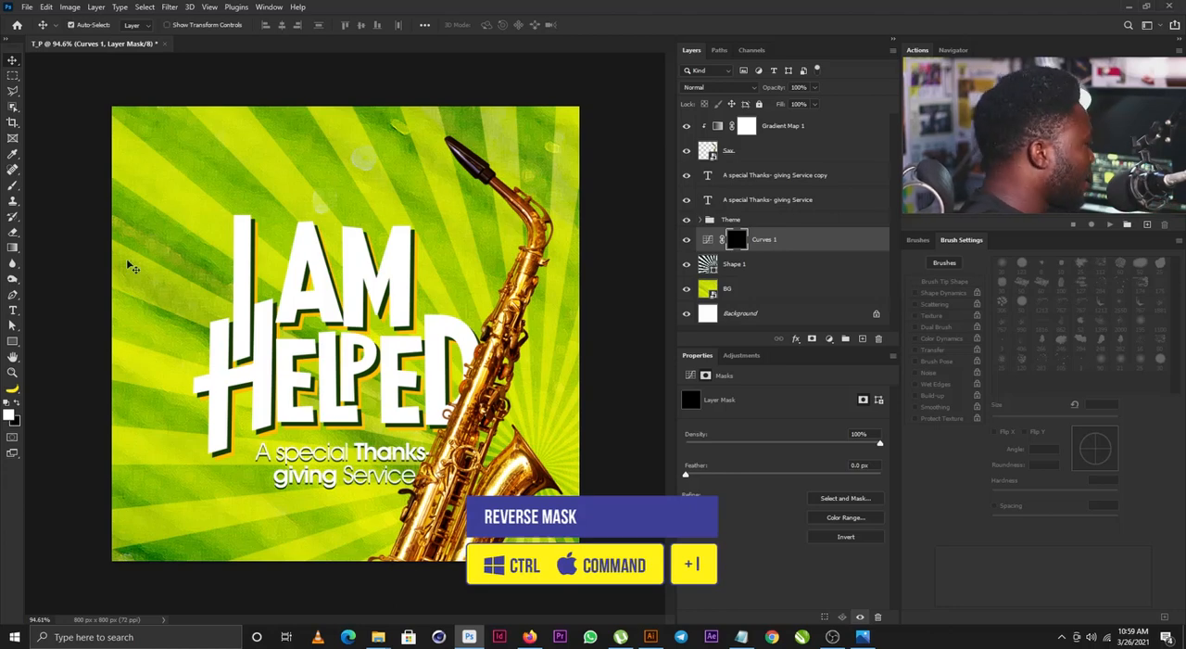
pyautogui.scroll(-3, 233, 324)
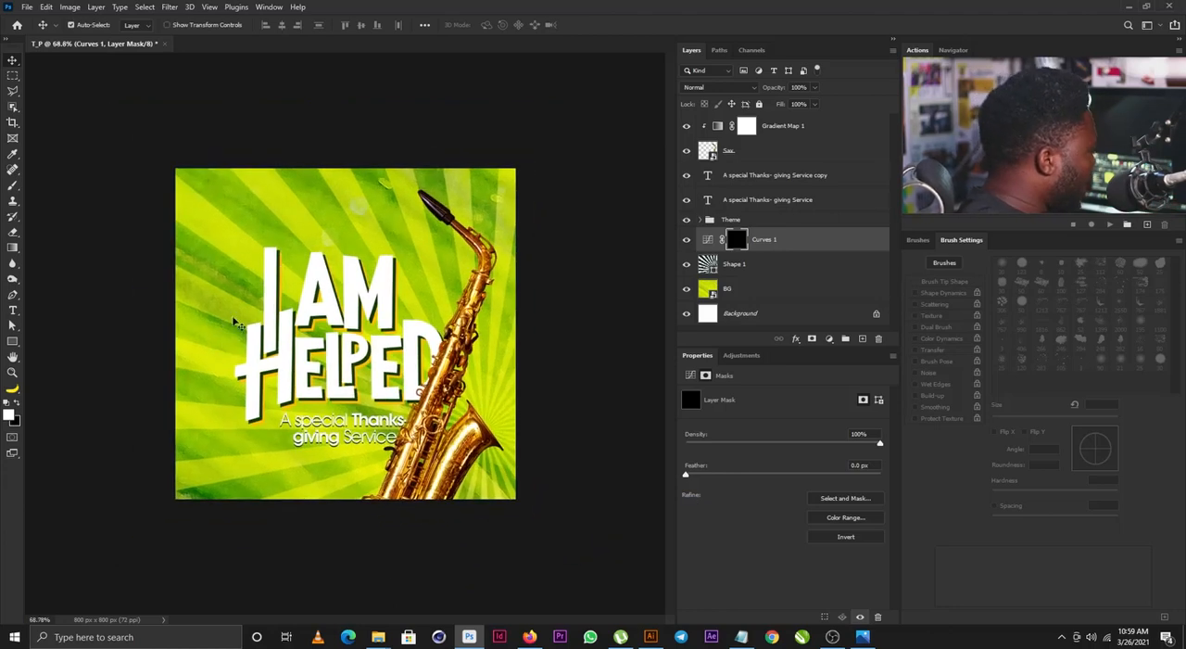
pyautogui.press('b')
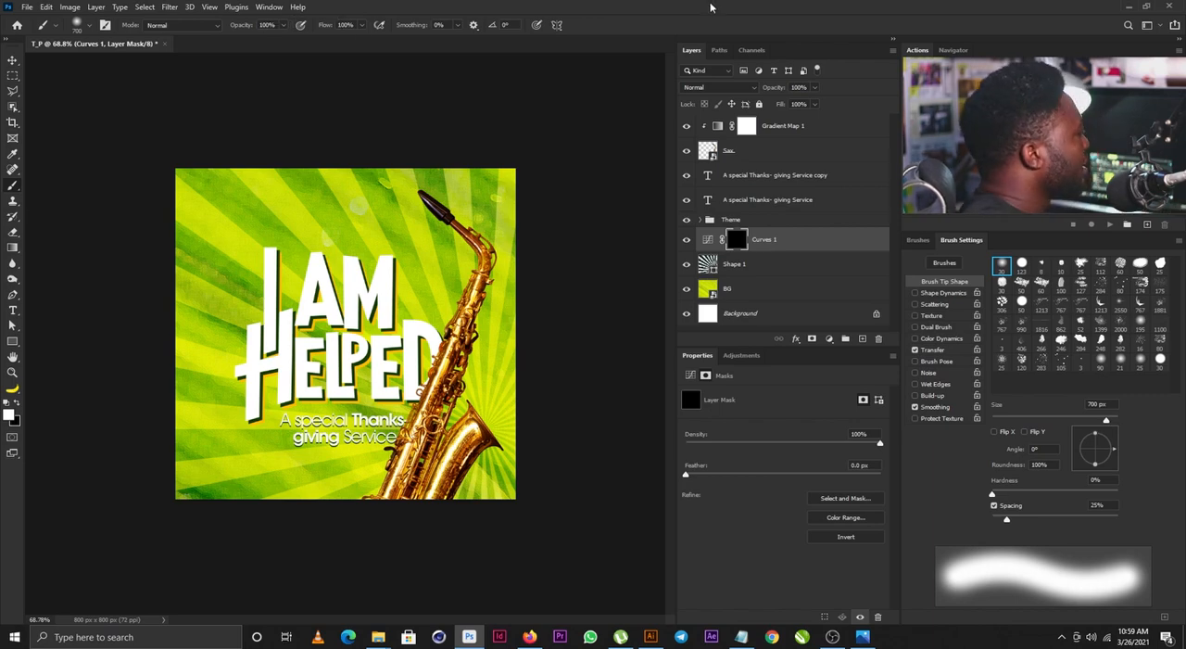
pyautogui.moveTo(271, 151)
pyautogui.mouseDown()
pyautogui.moveTo(163, 155)
pyautogui.moveTo(153, 182)
pyautogui.mouseUp()
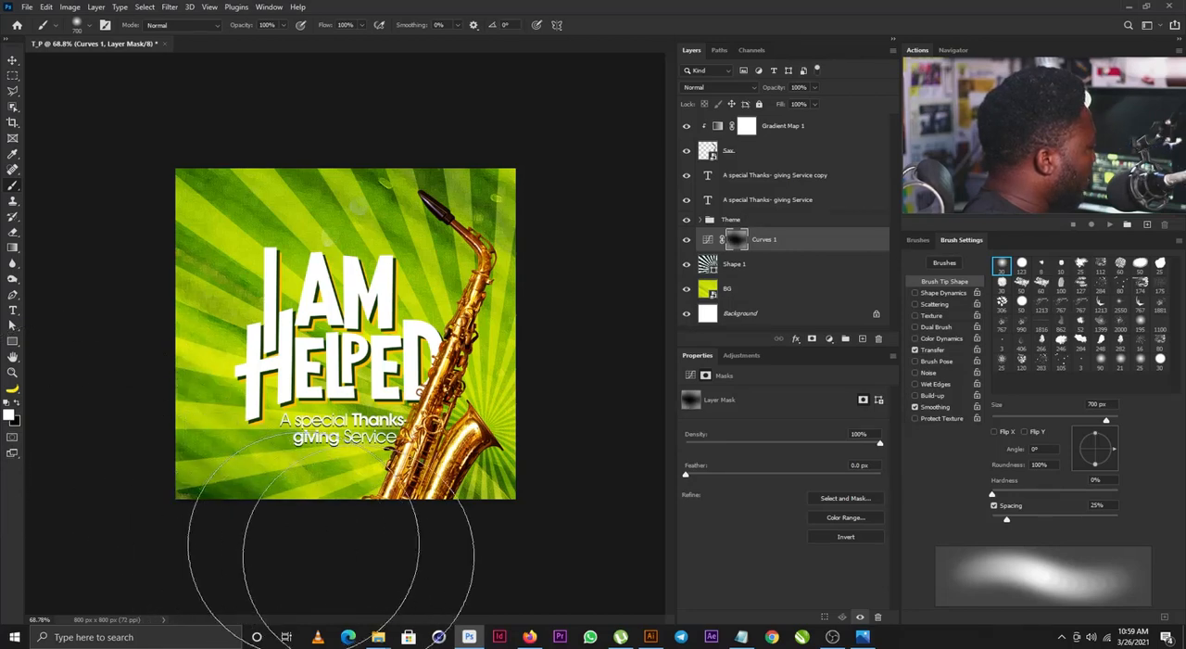
pyautogui.moveTo(435, 511); pyautogui.dragTo(370, 500)
pyautogui.moveTo(144, 388)
pyautogui.mouseDown()
pyautogui.moveTo(246, 497)
pyautogui.moveTo(122, 139)
pyautogui.moveTo(241, 474)
pyautogui.mouseUp()
pyautogui.moveTo(320, 385)
pyautogui.mouseDown()
pyautogui.moveTo(364, 384)
pyautogui.moveTo(338, 385)
pyautogui.mouseUp()
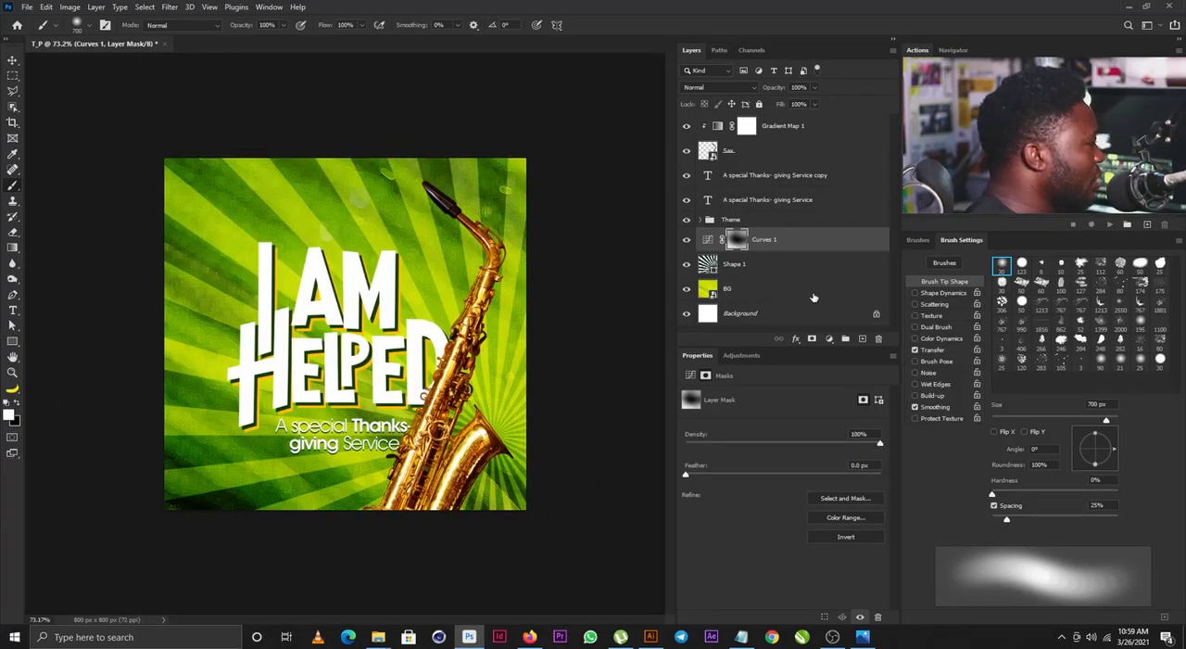
# - Add a layer named Dark Green above Curves 1 and paint soft dark green along the poster's lower edge with large 400–700 px brushes
pyautogui.keyDown('alt'); pyautogui.click(862, 340); pyautogui.keyUp('alt')
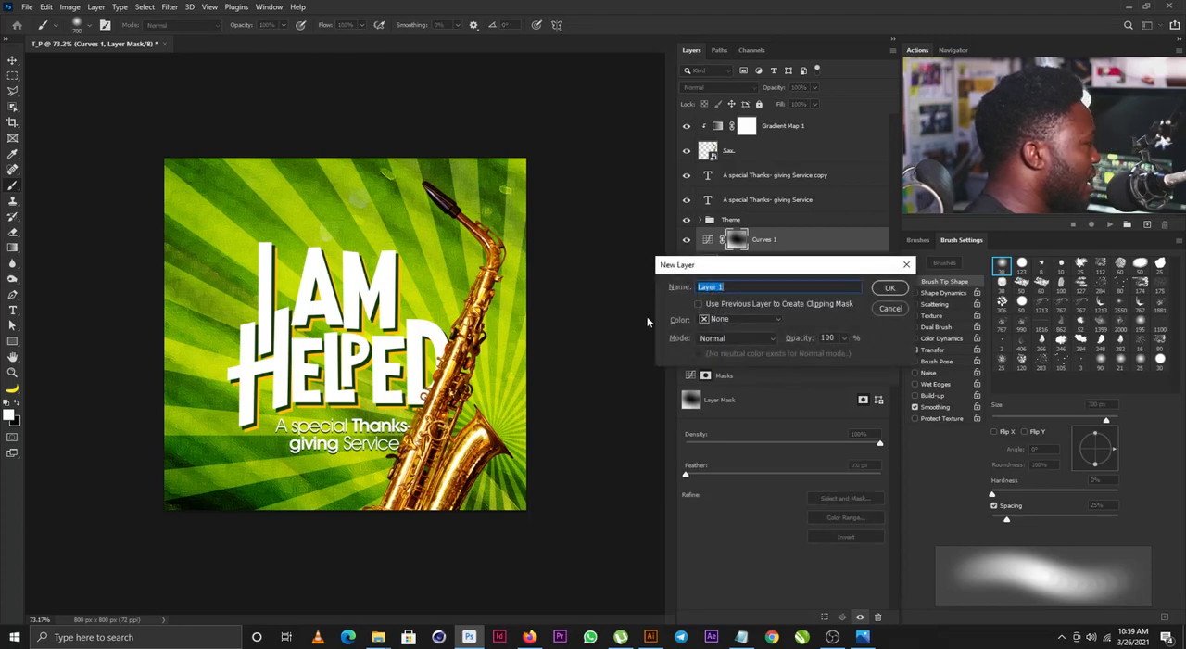
pyautogui.write('D')
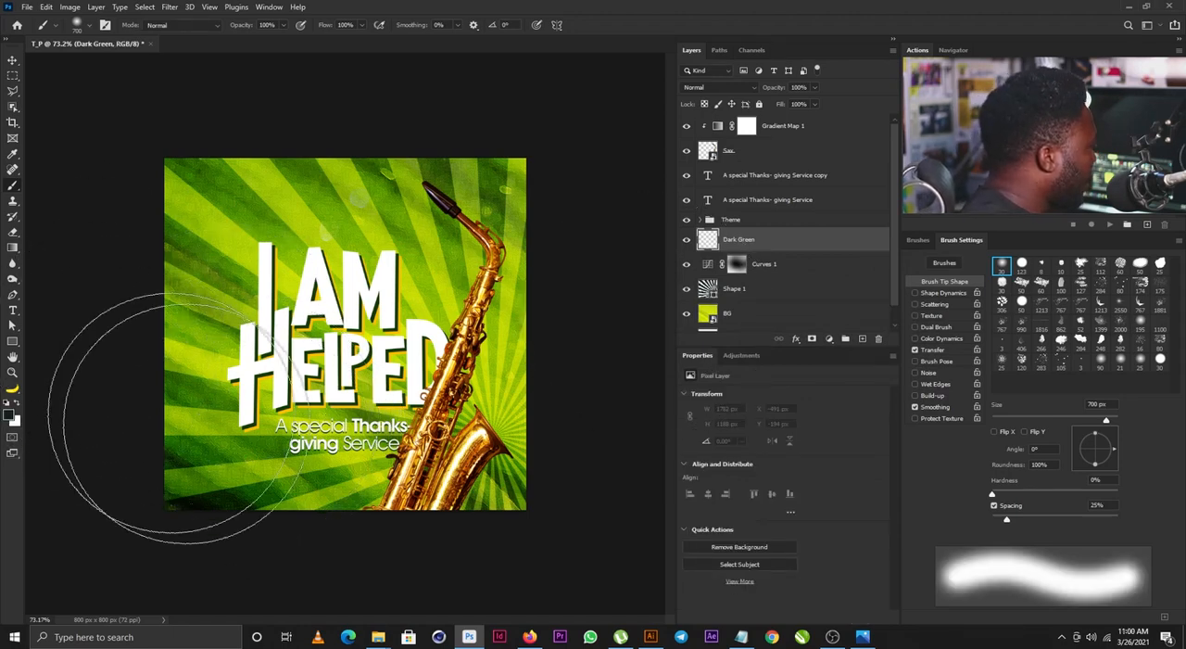
pyautogui.moveTo(205, 440); pyautogui.dragTo(343, 490)
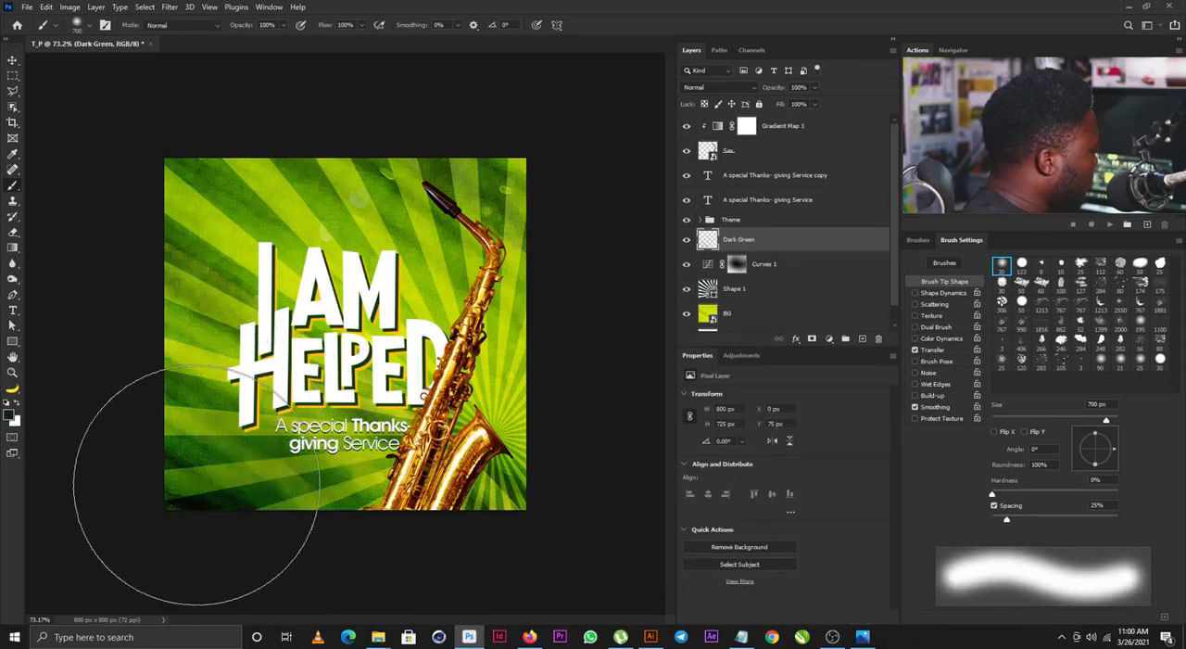
pyautogui.moveTo(196, 487); pyautogui.dragTo(356, 561)
pyautogui.press('[')
pyautogui.press('[')
pyautogui.press('[')
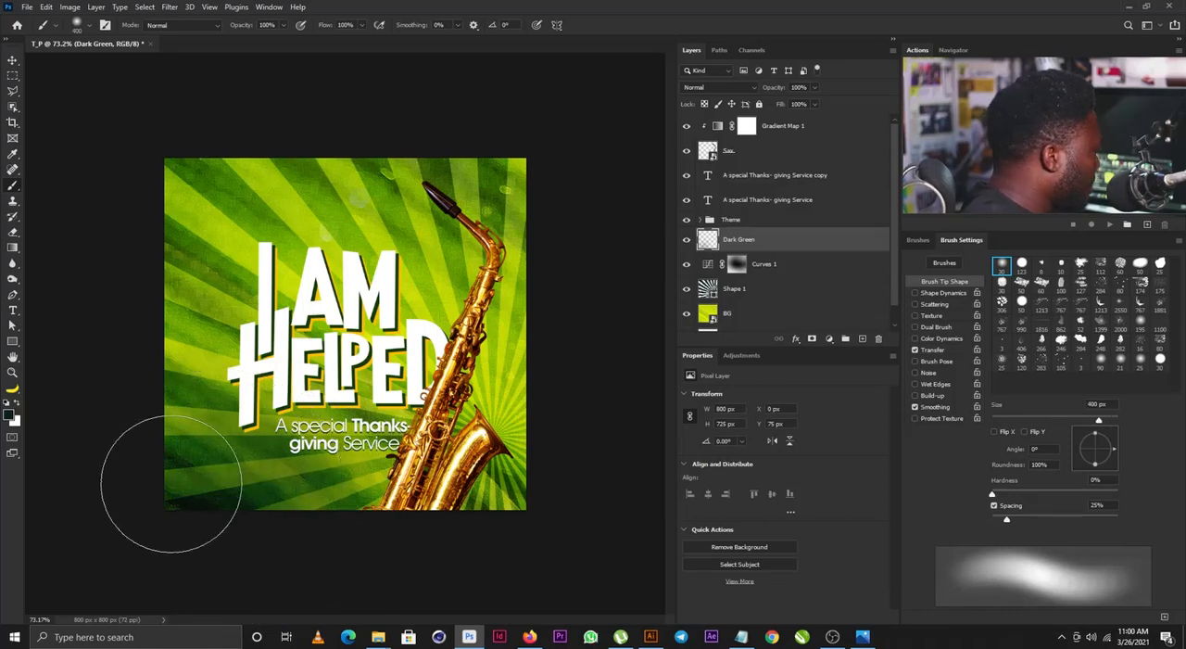
pyautogui.press(']')
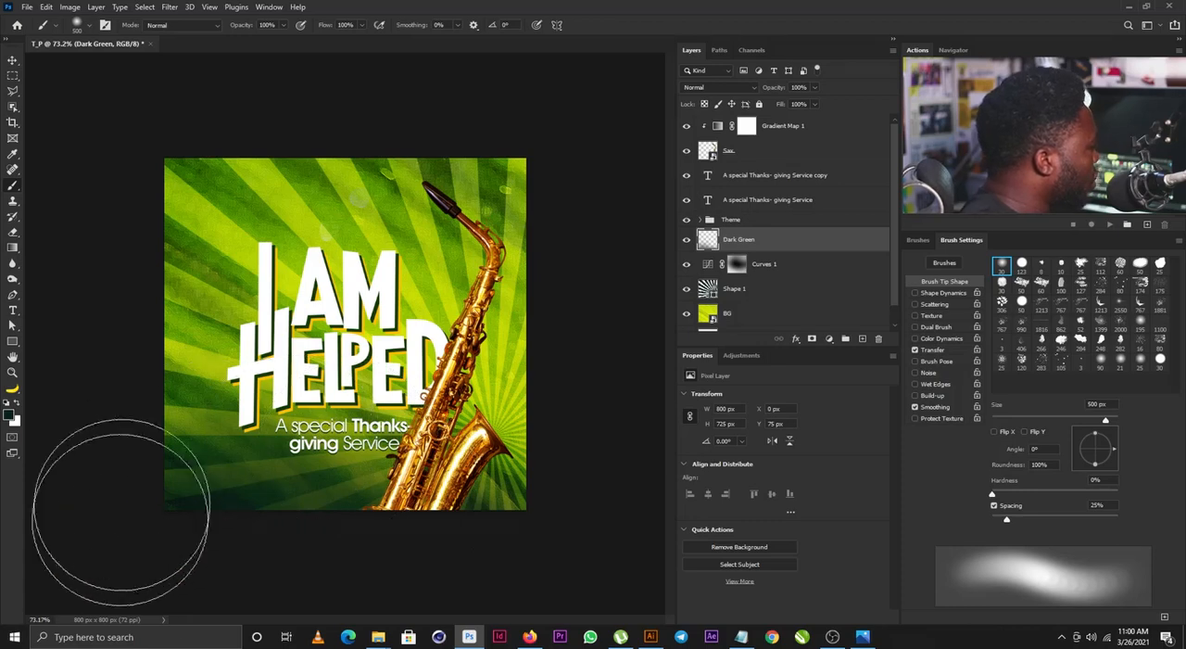
pyautogui.press('v')
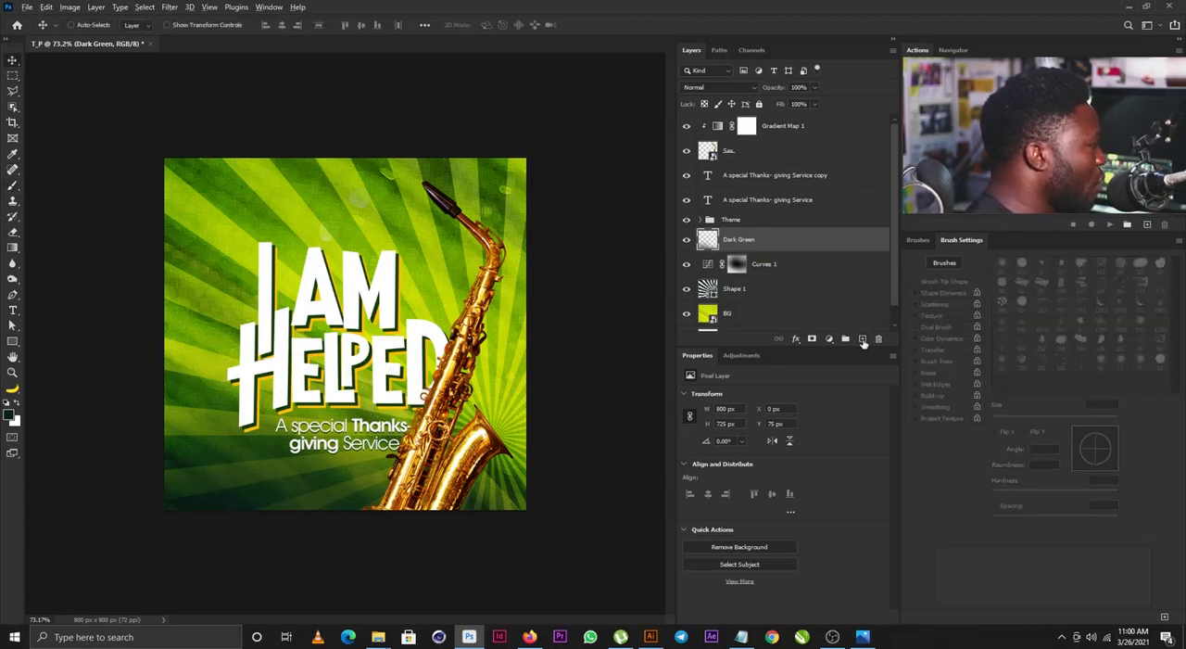
# - Create a layer named Noise above Dark Green in Soft Light mode, filled with 50% gray
pyautogui.keyDown('alt'); pyautogui.click(861, 340); pyautogui.keyUp('alt')
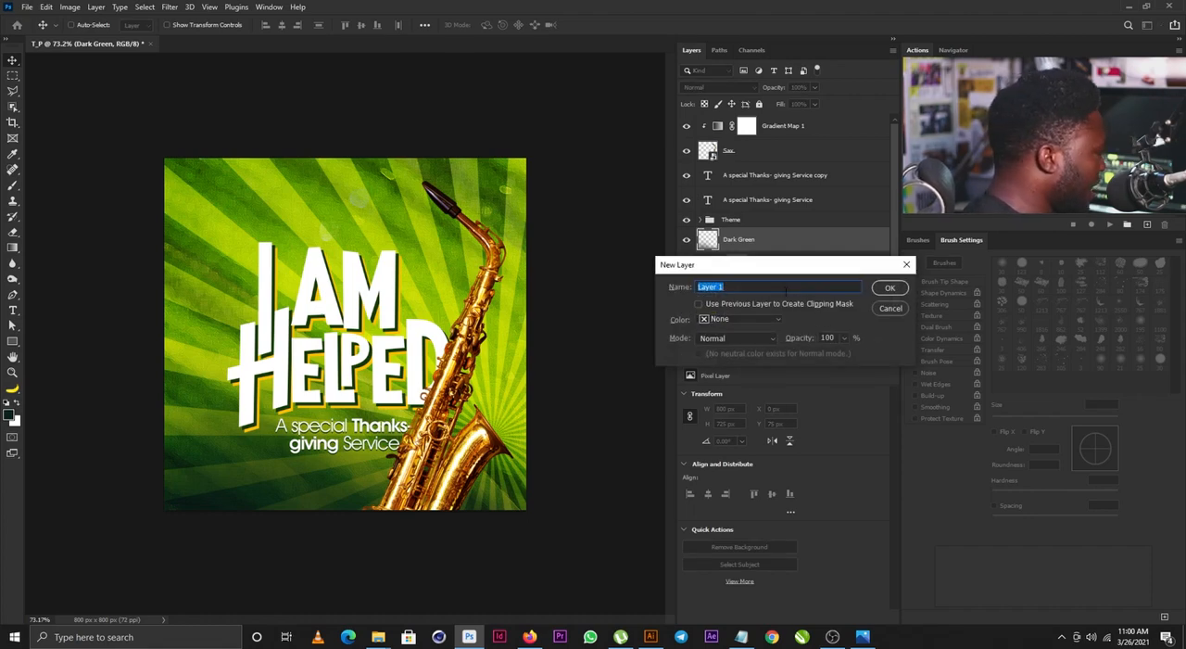
pyautogui.write('Noise')
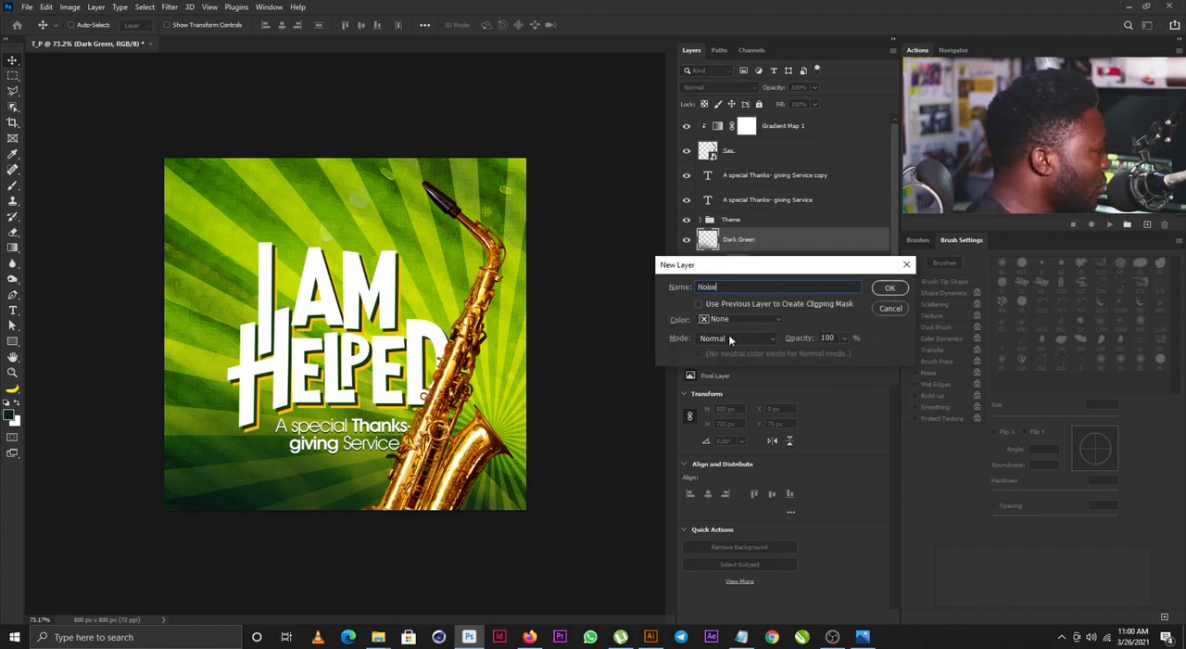
pyautogui.click(736, 337)
pyautogui.click(727, 465)
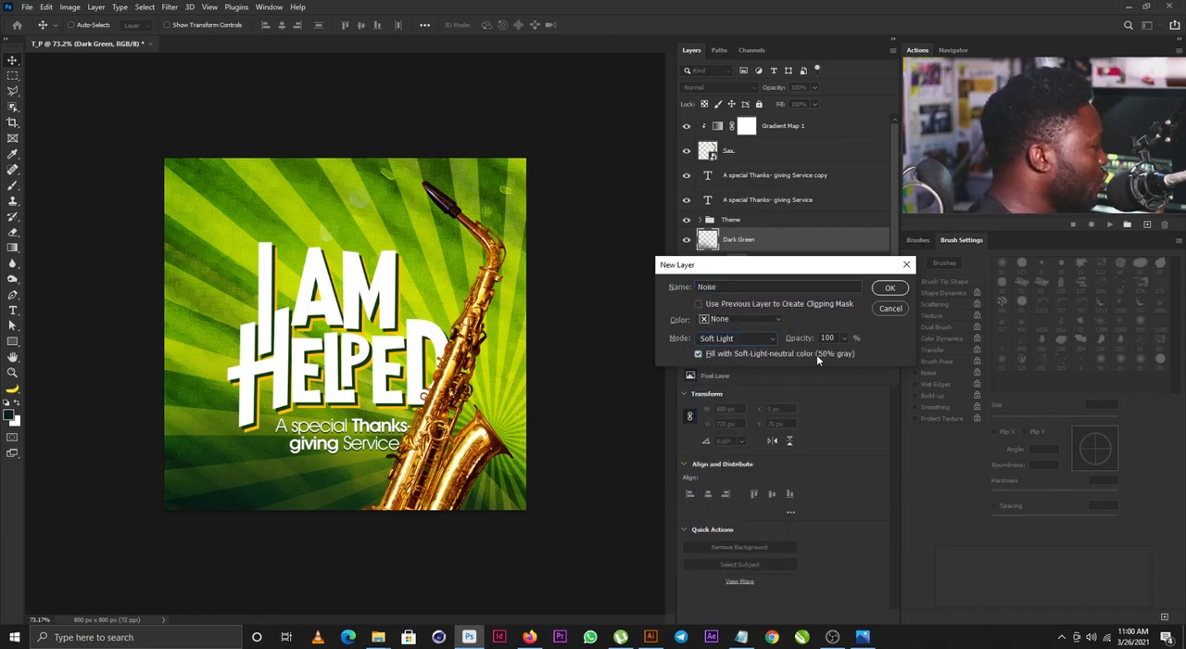
pyautogui.click(887, 289)
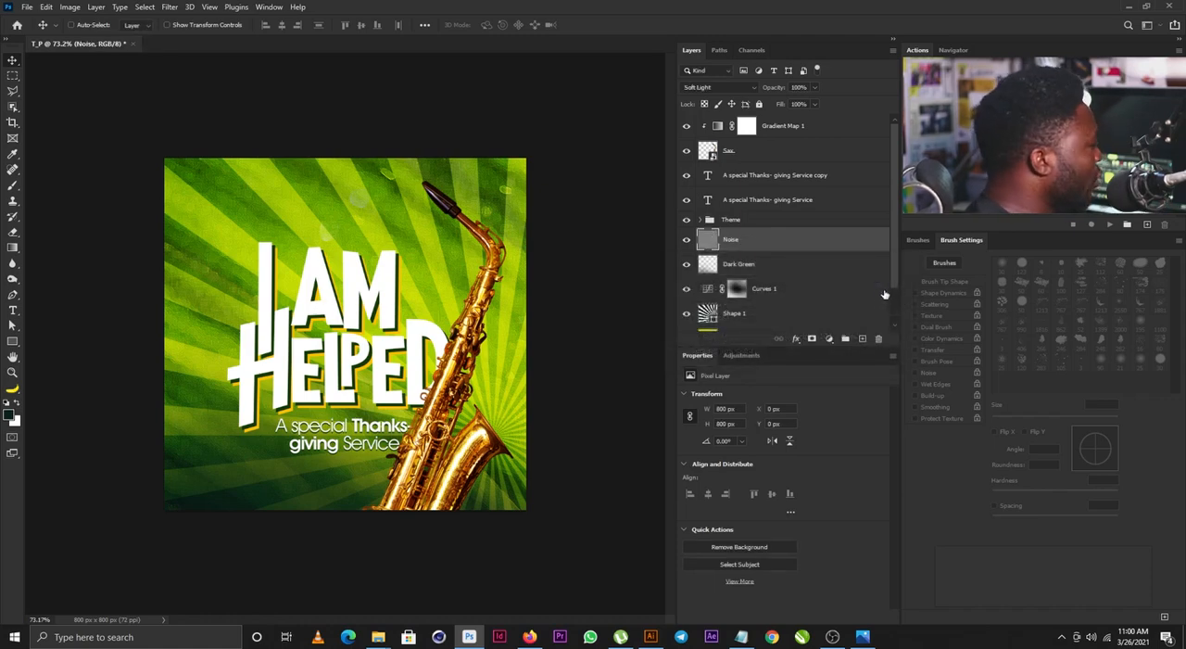
# - Apply Add Noise to the Noise layer at 17.75%, uniform and monochromatic
pyautogui.click(165, 8)
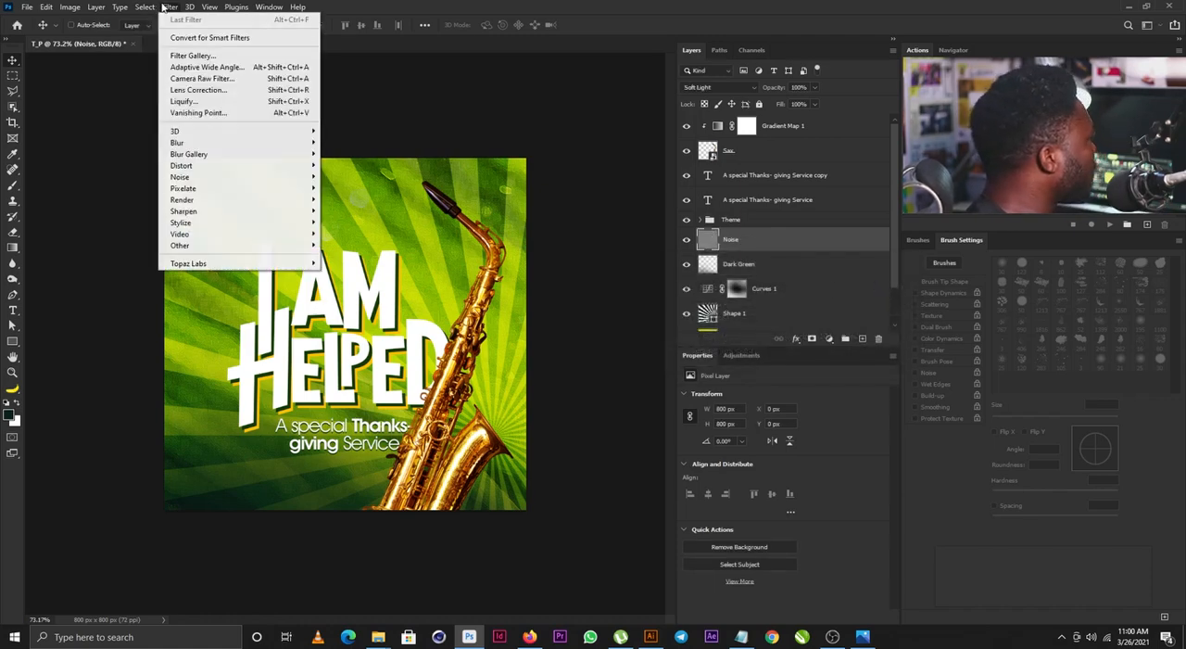
pyautogui.moveTo(260, 184)
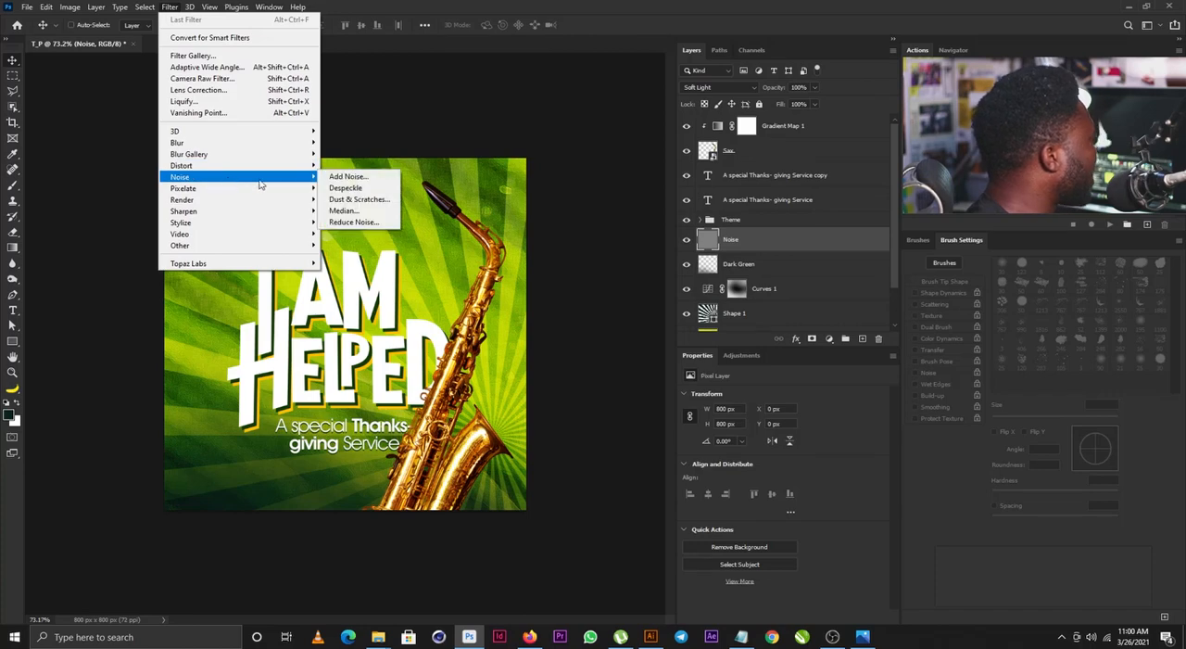
pyautogui.click(348, 176)
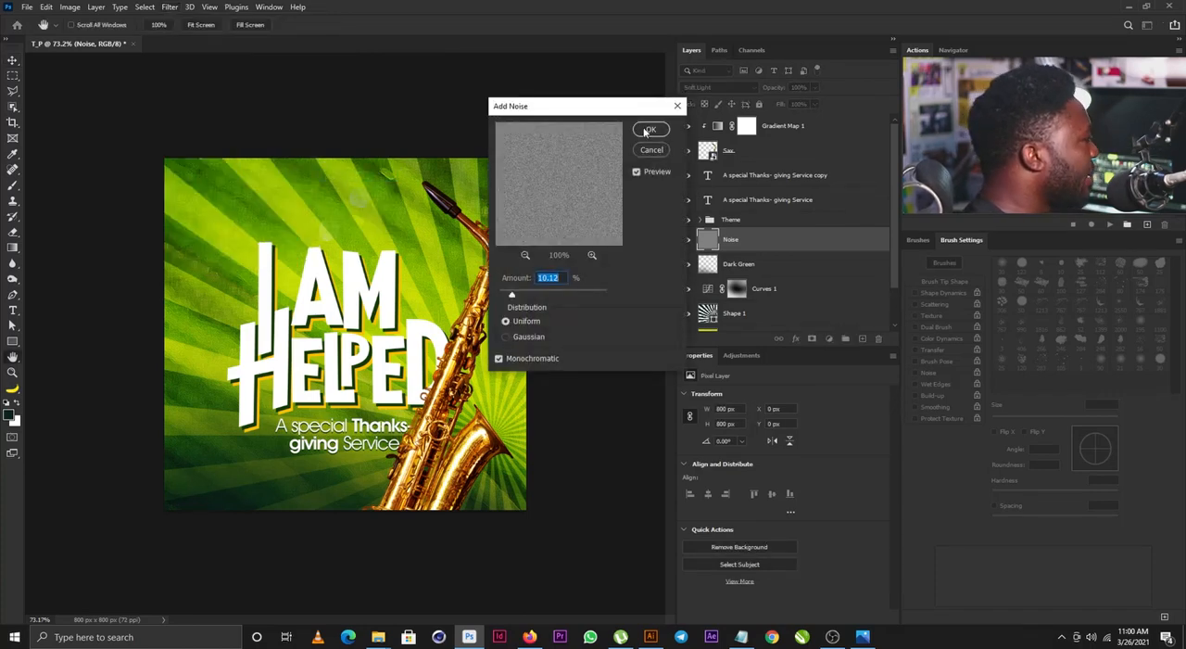
pyautogui.moveTo(520, 294); pyautogui.dragTo(523, 297)
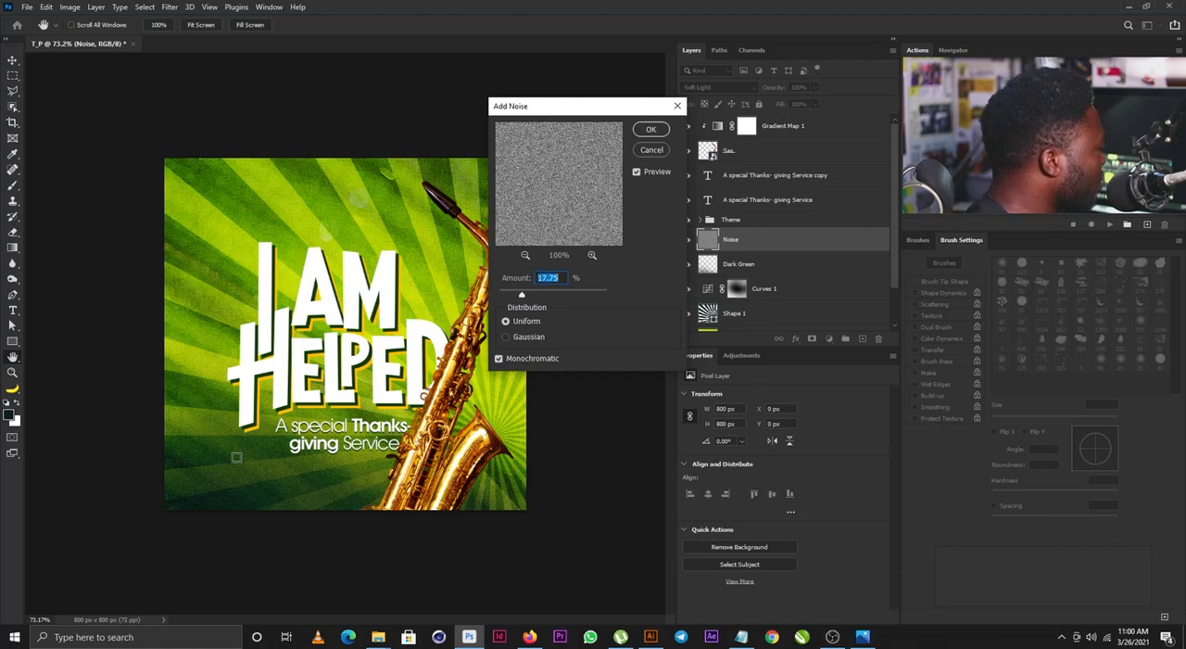
pyautogui.click(653, 128)
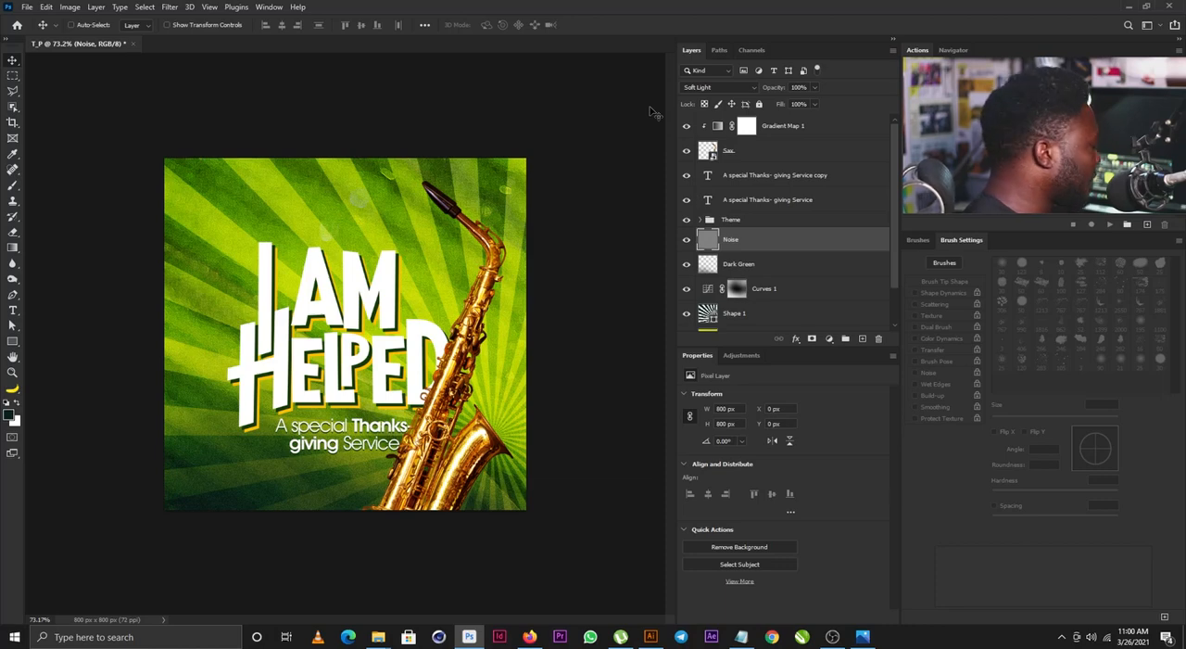
# - Scale both tagline layers and the Theme group together to 87.38% and shift them slightly right
pyautogui.click(722, 178)
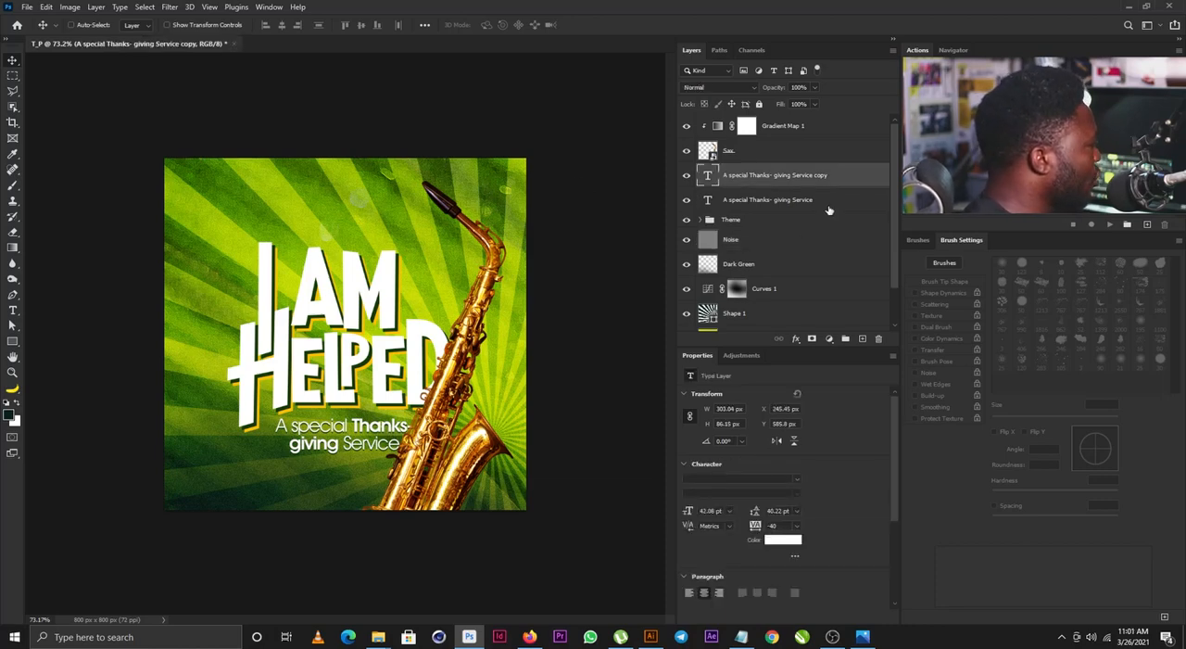
pyautogui.keyDown('shift'); pyautogui.click(755, 221); pyautogui.keyUp('shift')
pyautogui.hotkey('ctrl', 't')
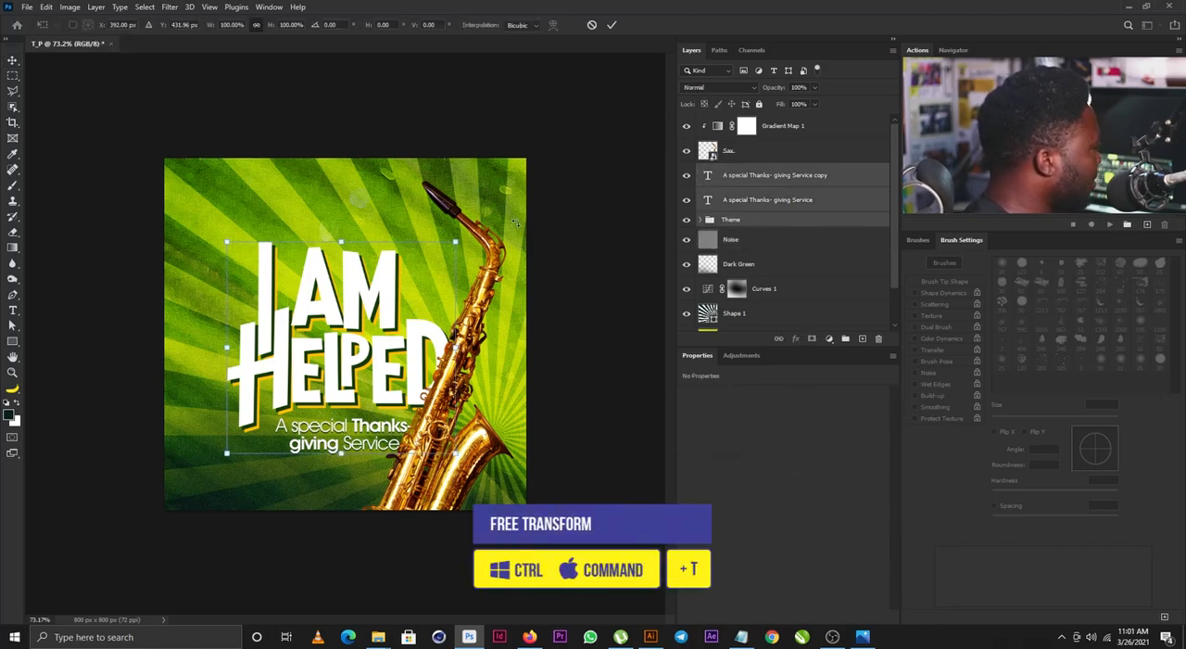
pyautogui.moveTo(455, 242); pyautogui.dragTo(438, 251)
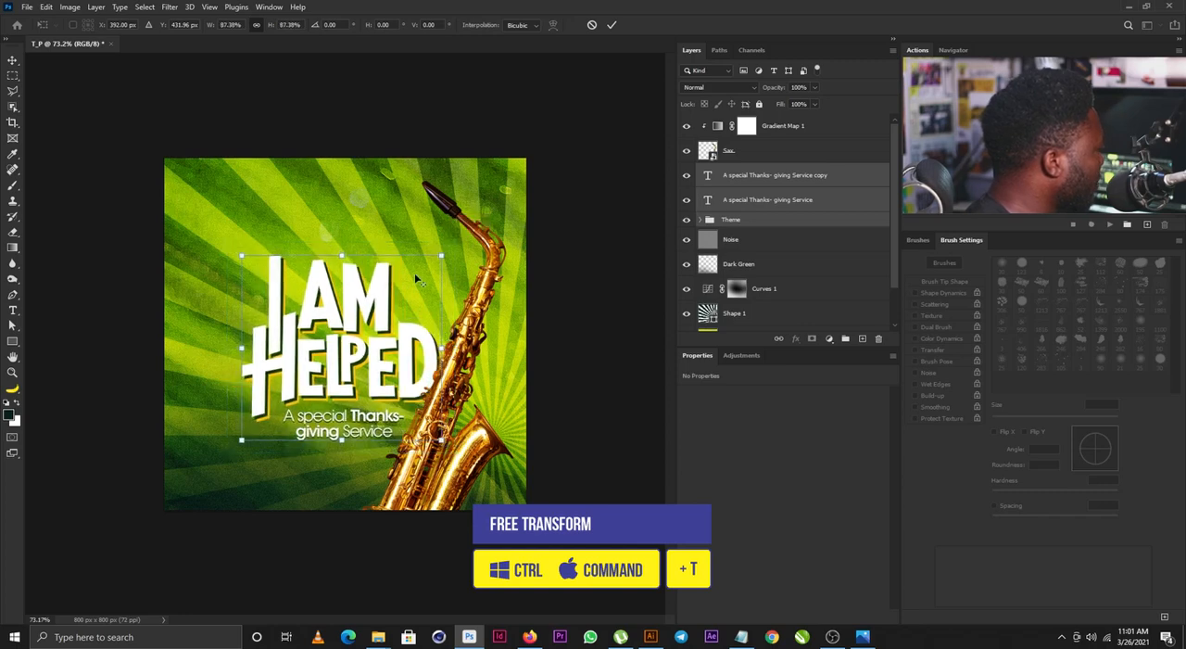
pyautogui.press('Return')
pyautogui.moveTo(391, 332); pyautogui.dragTo(396, 334)
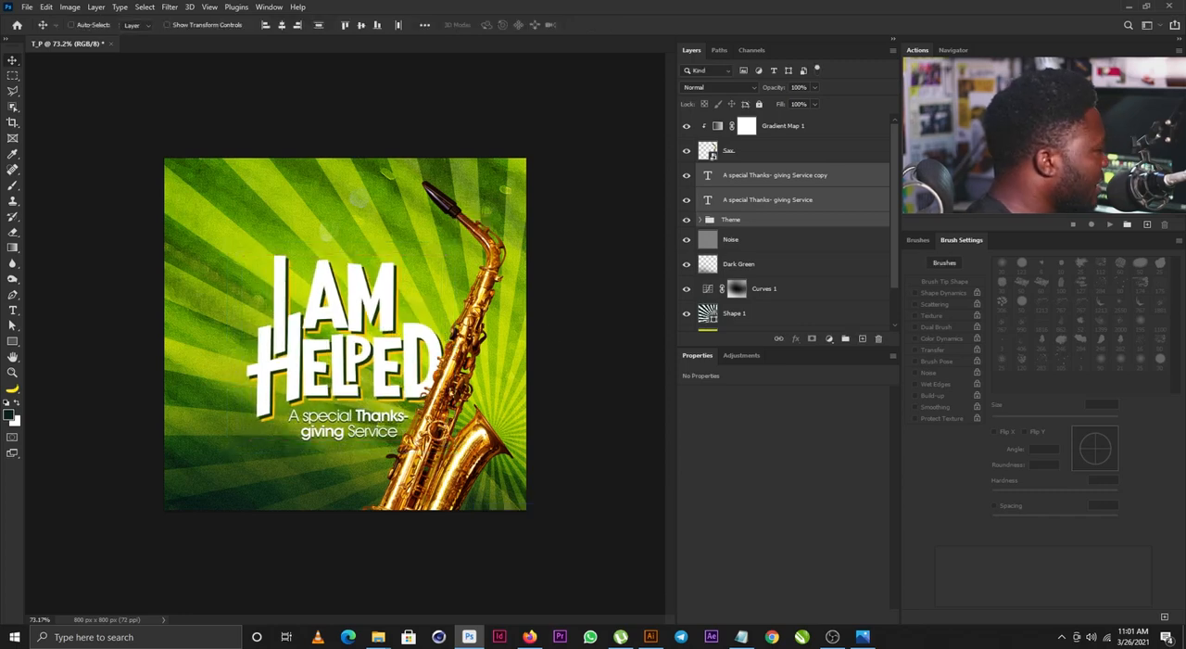
# - Bring the line "Sun.28 Mar. | 8am" over from the text notes and place it enlarged above the I AM HELPED lettering
pyautogui.hotkey('alt', 'Tab')
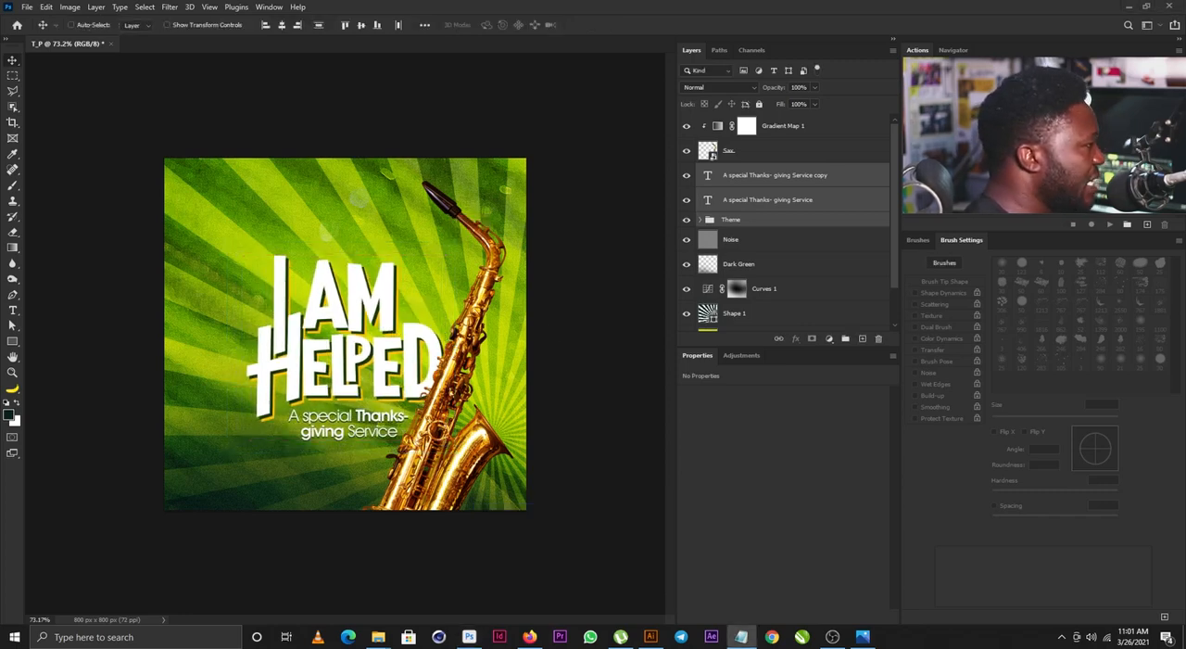
pyautogui.hotkey('alt', 'Tab')
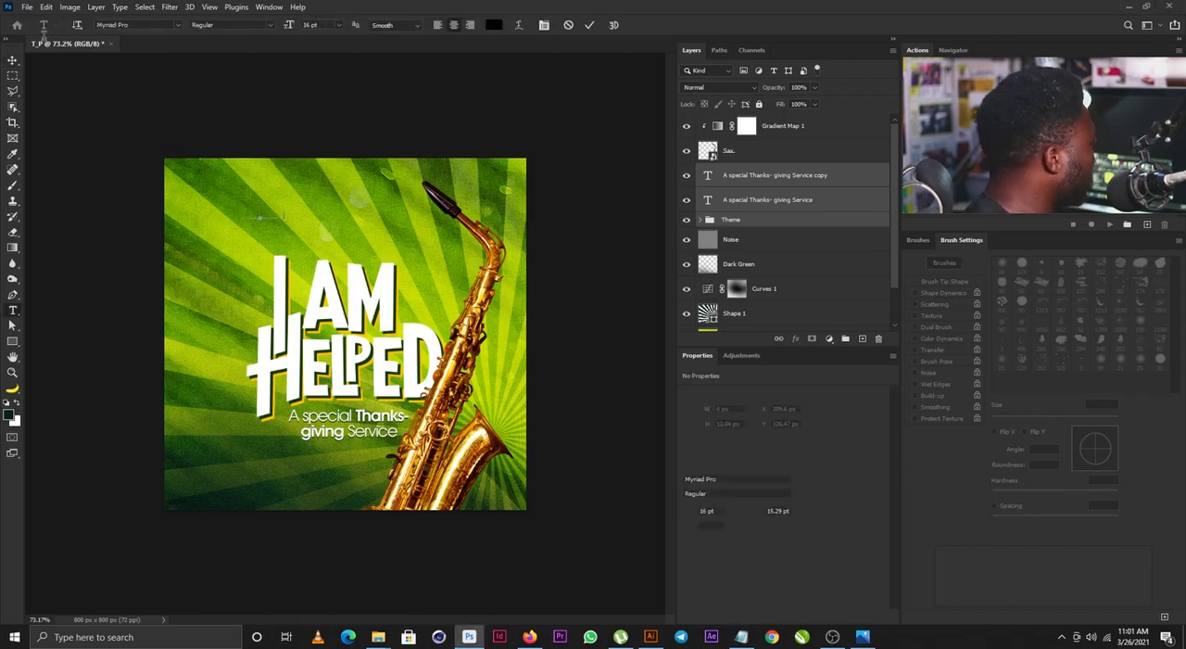
pyautogui.write('Sun.28 Mar. | 8am')
pyautogui.hotkey('ctrl', 't')
pyautogui.moveTo(285, 222); pyautogui.dragTo(401, 241)
pyautogui.press('Return')
# - Set the date line in AvantGarde Bk BT Book and color "Sun." white (ffffff)
pyautogui.click(797, 481)
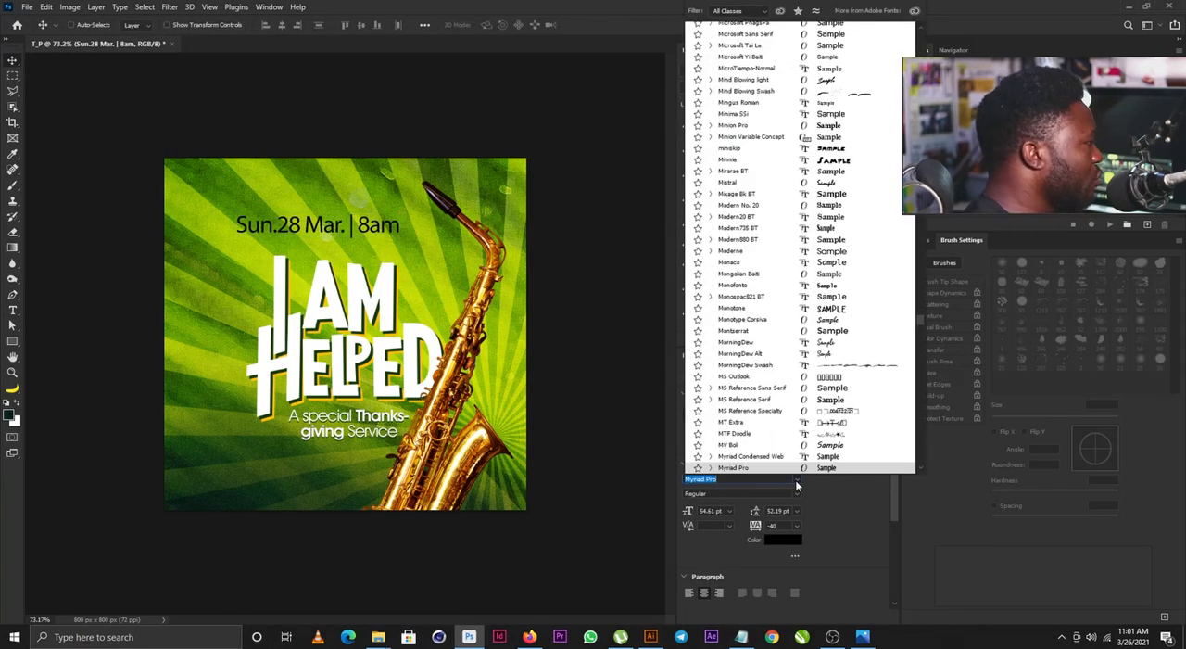
pyautogui.write('ava')
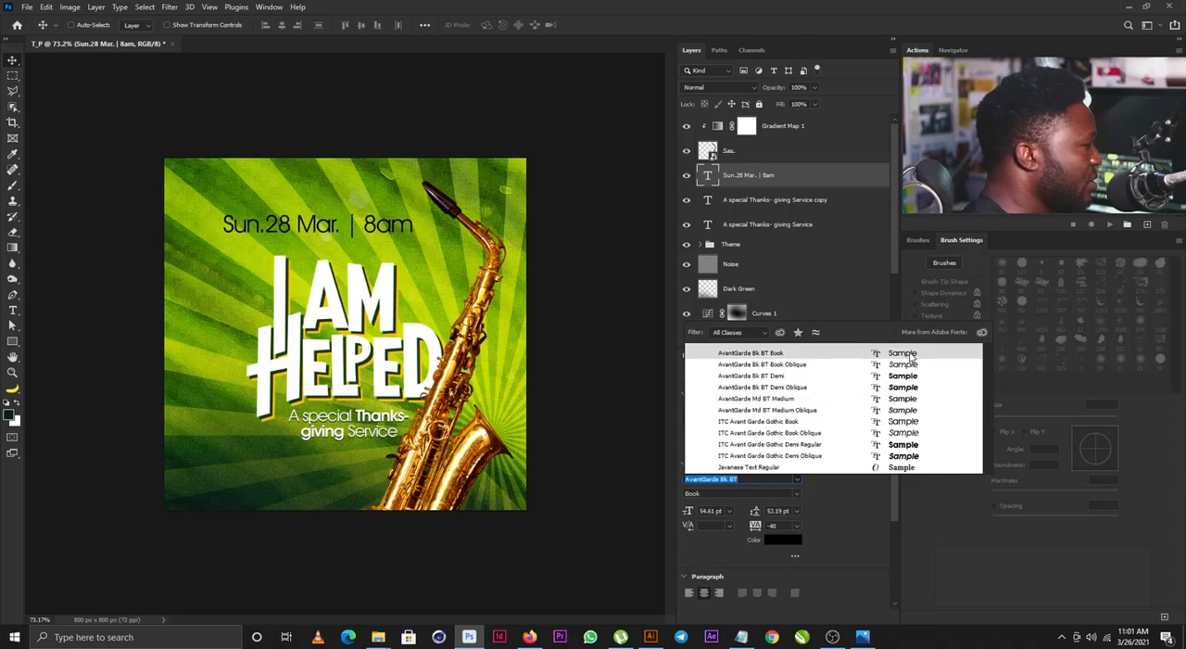
pyautogui.click(910, 354)
pyautogui.doubleClick(304, 224)
pyautogui.doubleClick(232, 224)
pyautogui.click(771, 540)
pyautogui.click(518, 241)
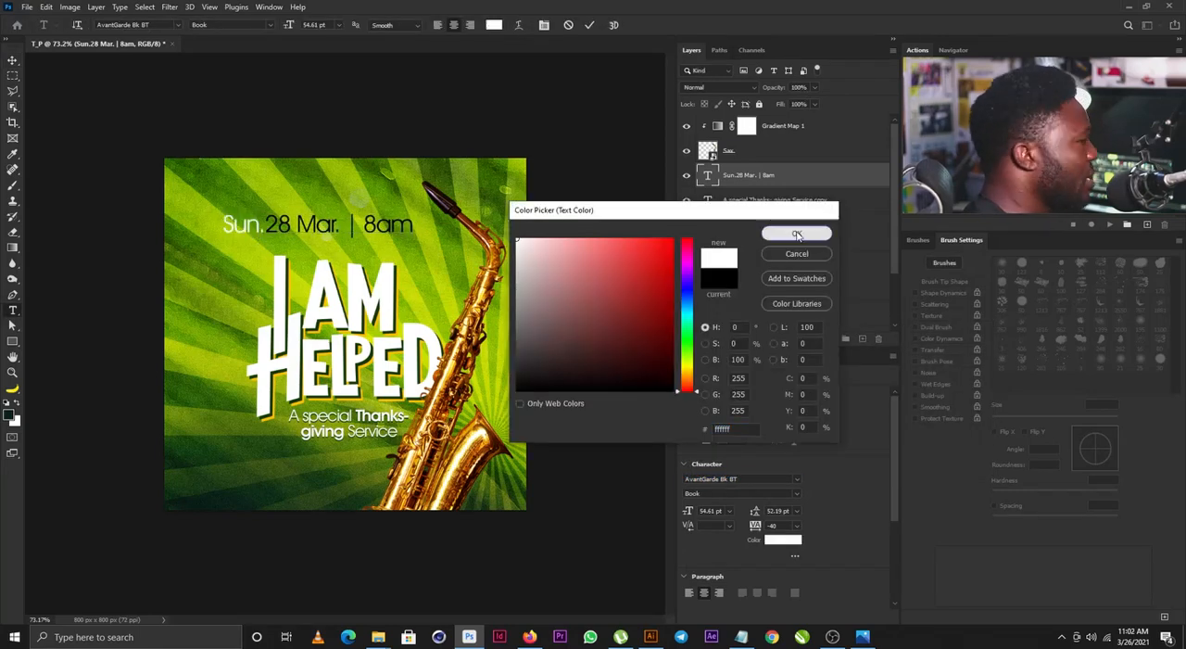
pyautogui.click(797, 233)
# - Color "28 Mar." in the date line dark red
pyautogui.doubleClick(281, 224)
pyautogui.moveTo(281, 225); pyautogui.dragTo(321, 227)
pyautogui.click(790, 541)
pyautogui.click(464, 361)
pyautogui.click(463, 358)
pyautogui.click(769, 238)
pyautogui.hotkey('ctrl', 'Return')
# - Scale the date line down to about 45.85 pt above the lettering
pyautogui.press('v')
pyautogui.hotkey('ctrl', 't')
pyautogui.moveTo(437, 220); pyautogui.dragTo(421, 223)
pyautogui.press('Return')
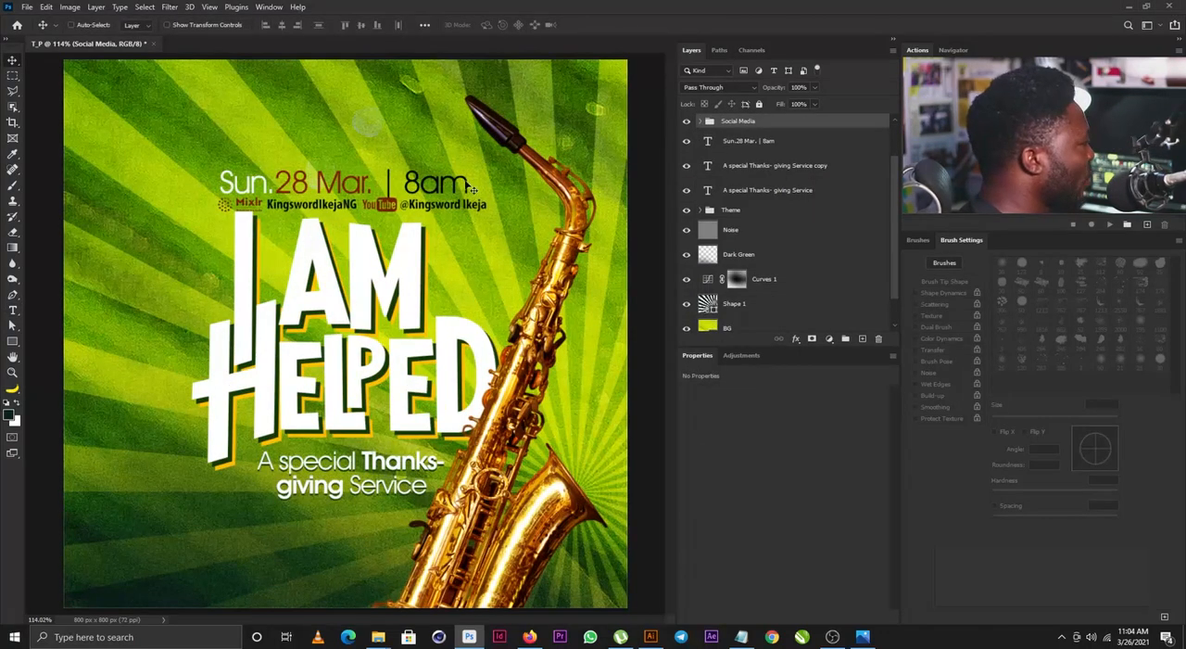
# - Raise the date line slightly, scale the Social Media group to 94.06% and move it up and left close beneath the date
pyautogui.moveTo(415, 192); pyautogui.dragTo(418, 183)
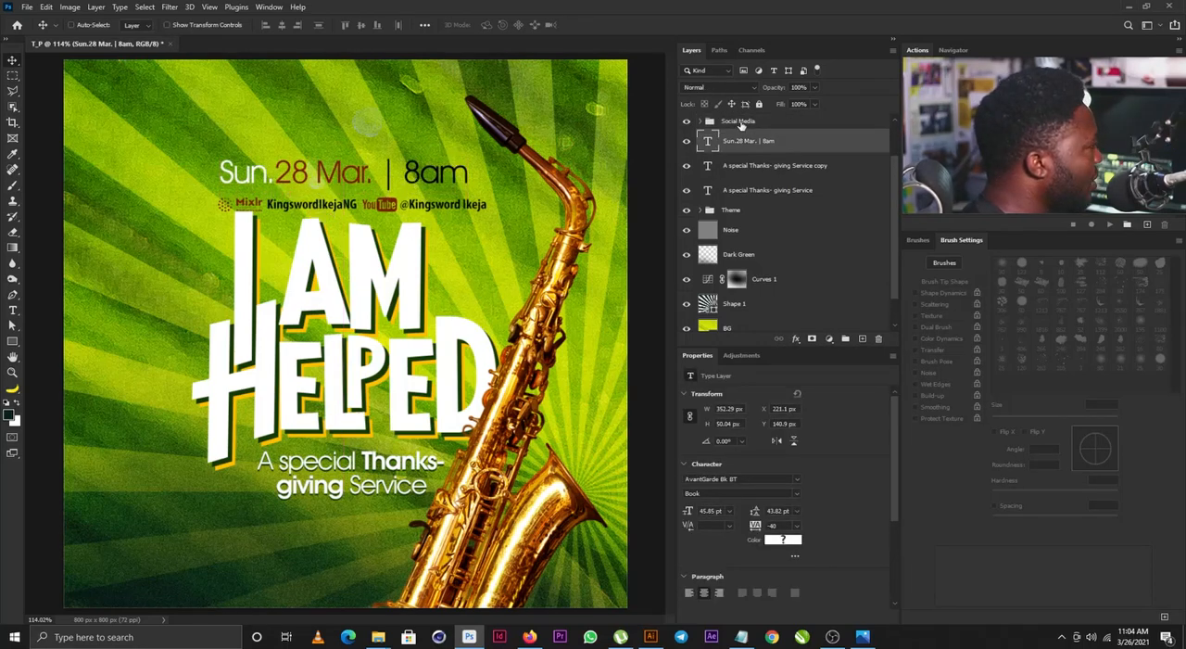
pyautogui.click(738, 121)
pyautogui.hotkey('ctrl', 't')
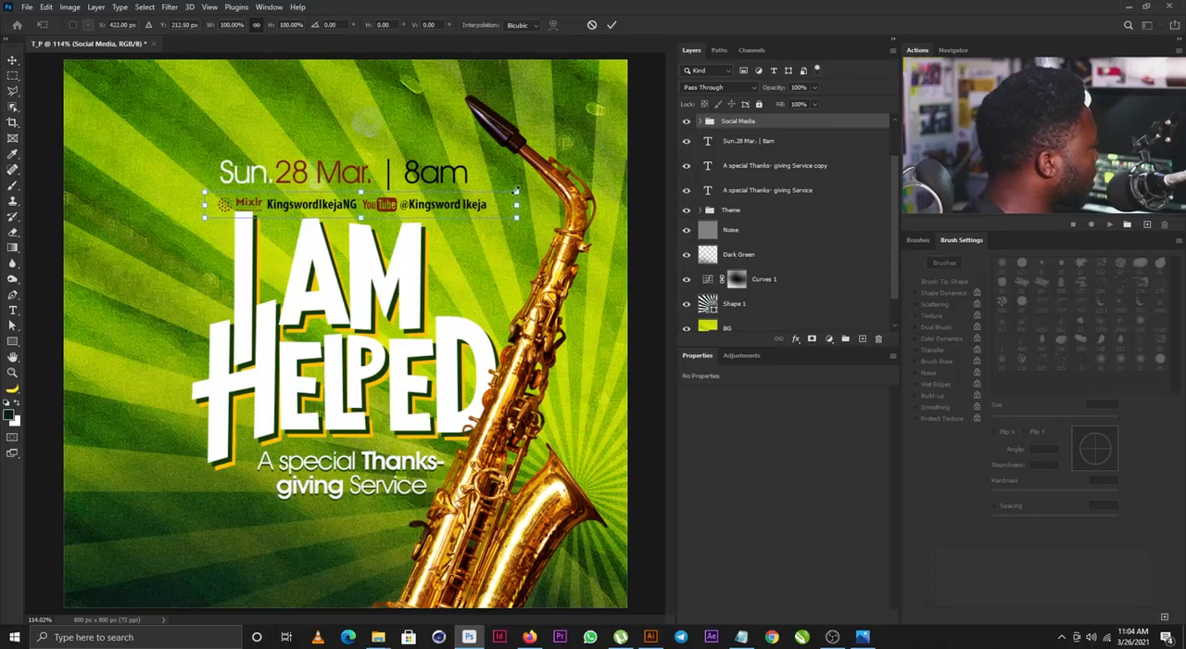
pyautogui.moveTo(515, 191); pyautogui.dragTo(507, 190)
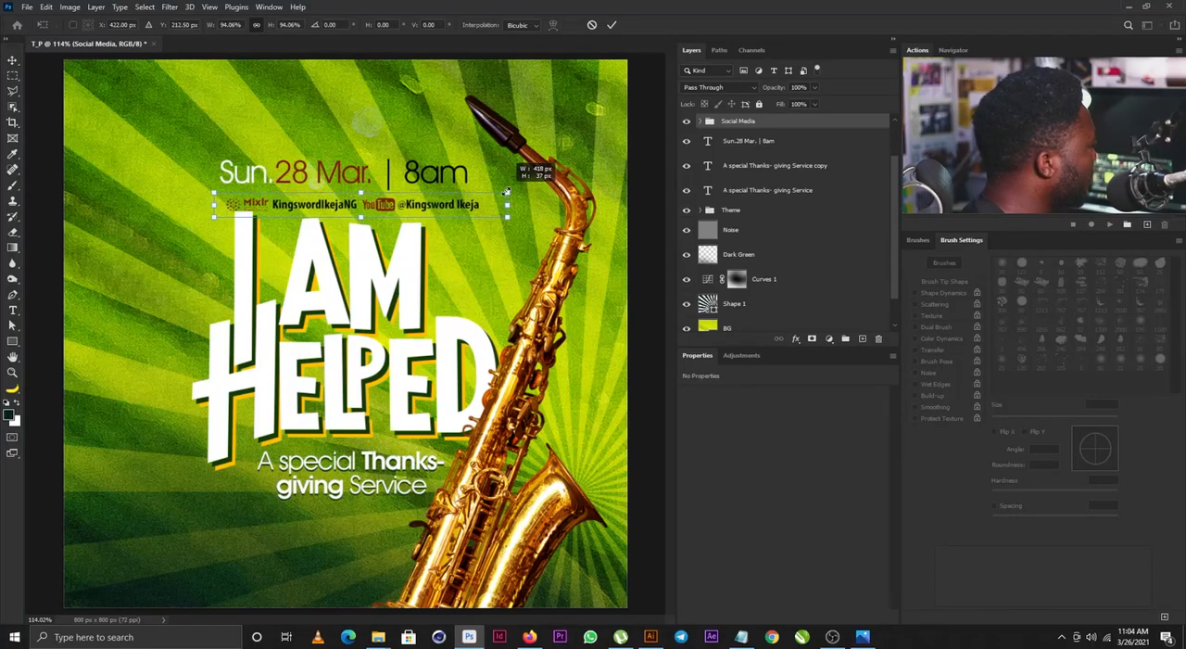
pyautogui.press('Return')
pyautogui.moveTo(433, 208); pyautogui.dragTo(425, 202)
# - Scale the Social Media group by a further 99.15% to match the date line's width
pyautogui.hotkey('ctrl', 't')
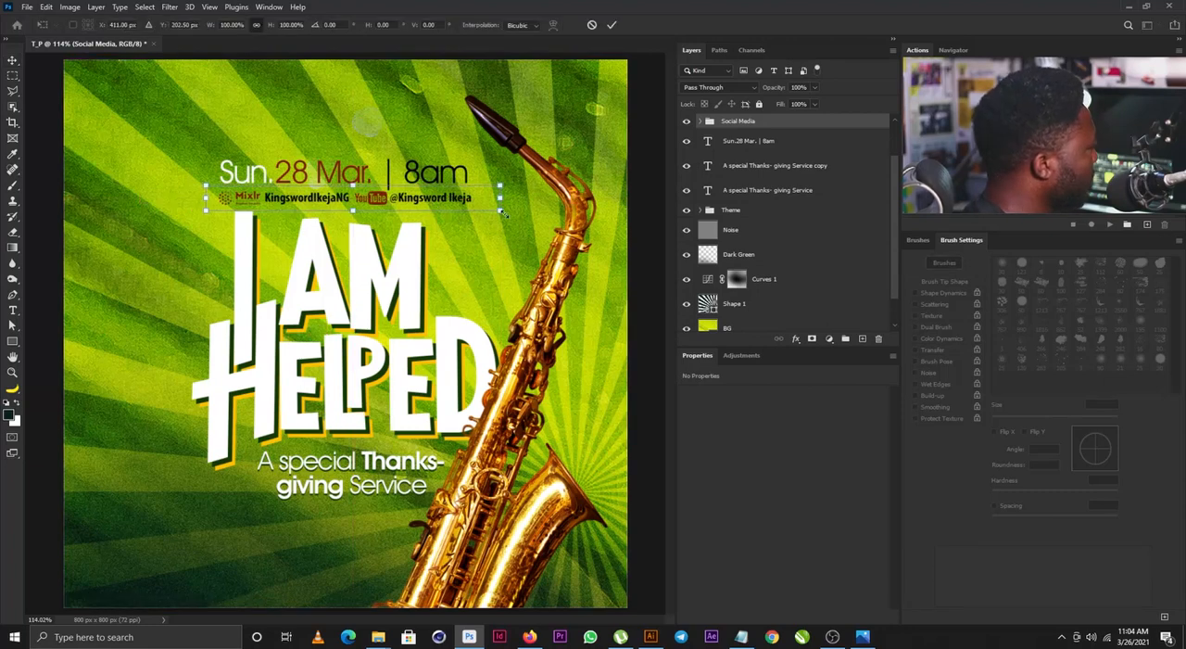
pyautogui.moveTo(499, 211); pyautogui.dragTo(493, 211)
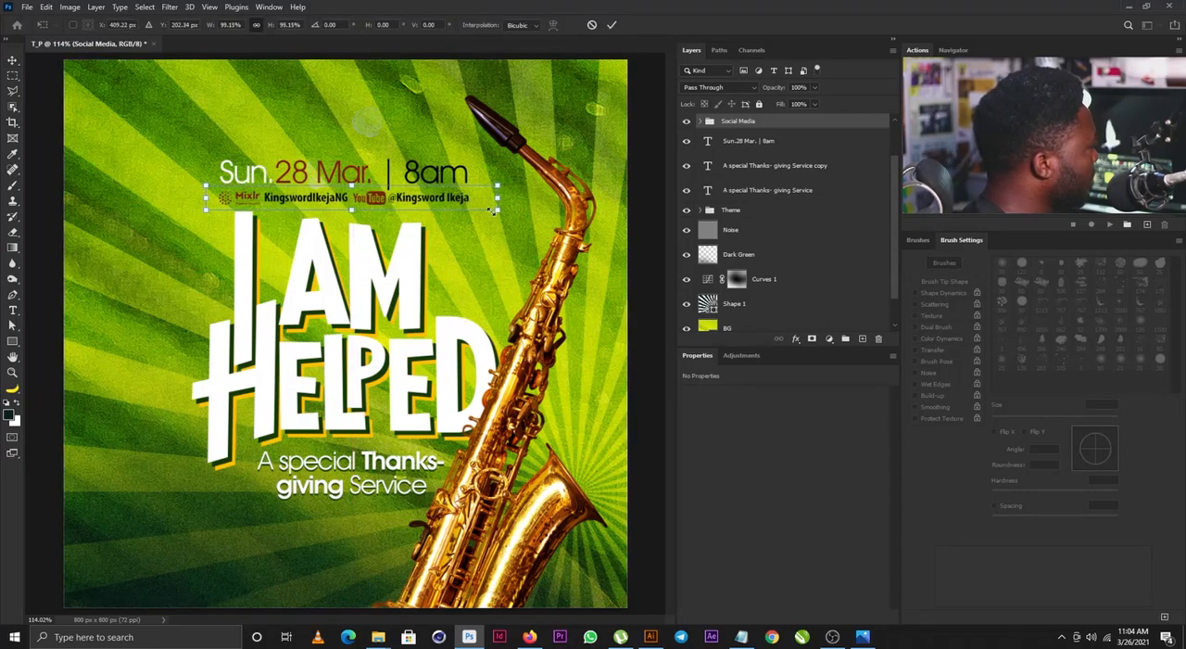
pyautogui.press('Return')
# - Move the date line and Social Media group up together, scale them to 90.84% and shift them slightly left above the lettering
pyautogui.keyDown('shift'); pyautogui.click(799, 144); pyautogui.keyUp('shift')
pyautogui.moveTo(348, 189); pyautogui.dragTo(352, 179)
pyautogui.hotkey('ctrl', 't')
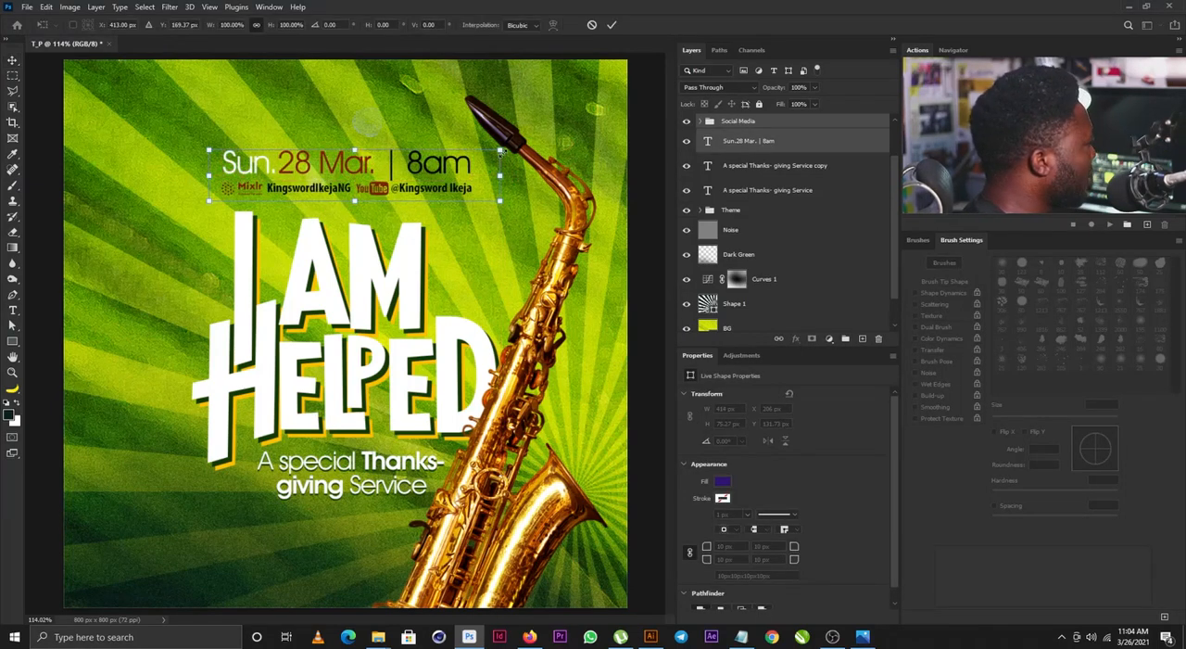
pyautogui.moveTo(502, 150); pyautogui.dragTo(487, 153)
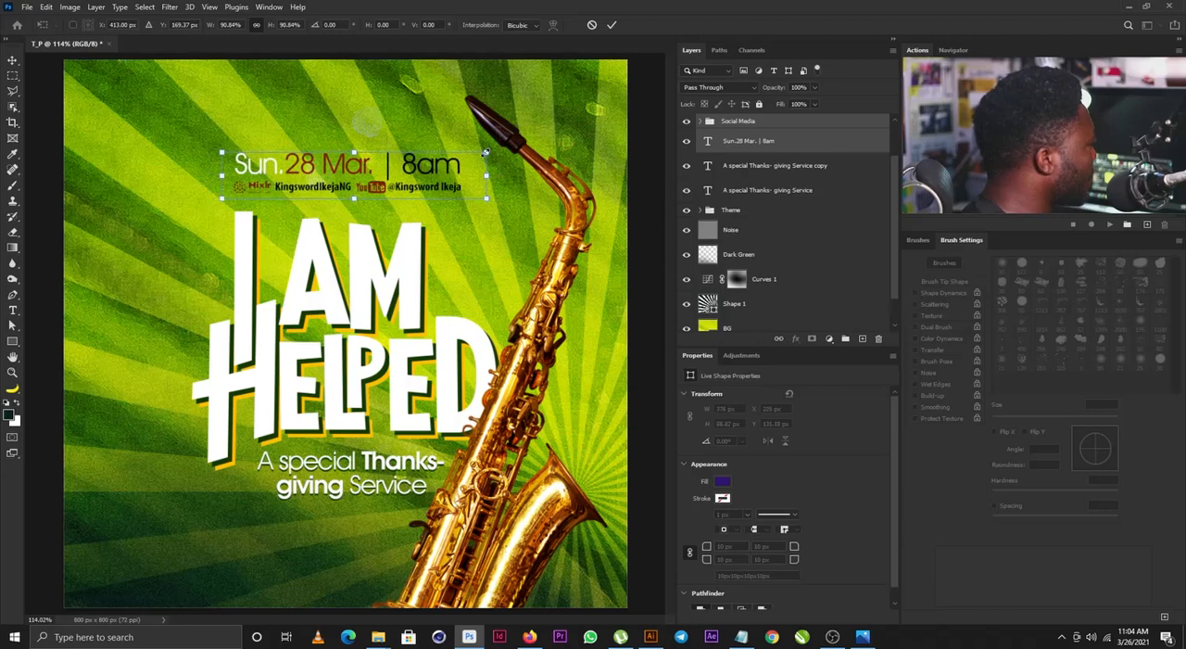
pyautogui.press('Return')
pyautogui.moveTo(430, 194); pyautogui.dragTo(419, 196)
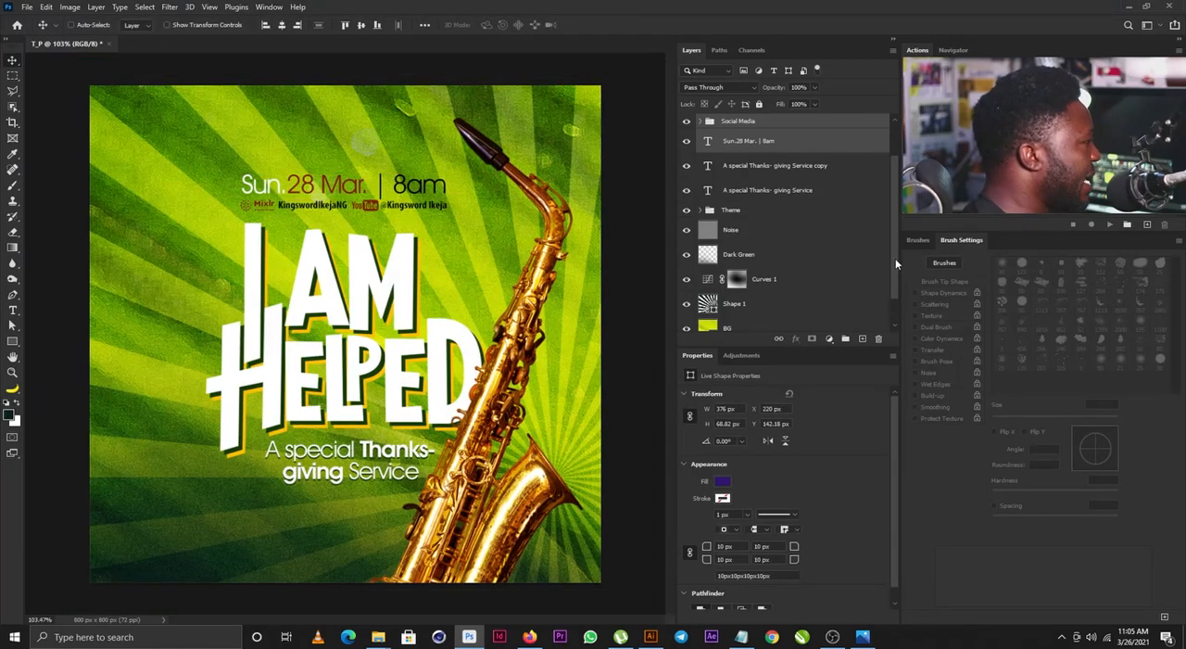
# - Add a Color Lookup adjustment layer using the 3Strip.look 3DLUT and place it at the top of the layer stack
pyautogui.moveTo(895, 258); pyautogui.dragTo(894, 294)
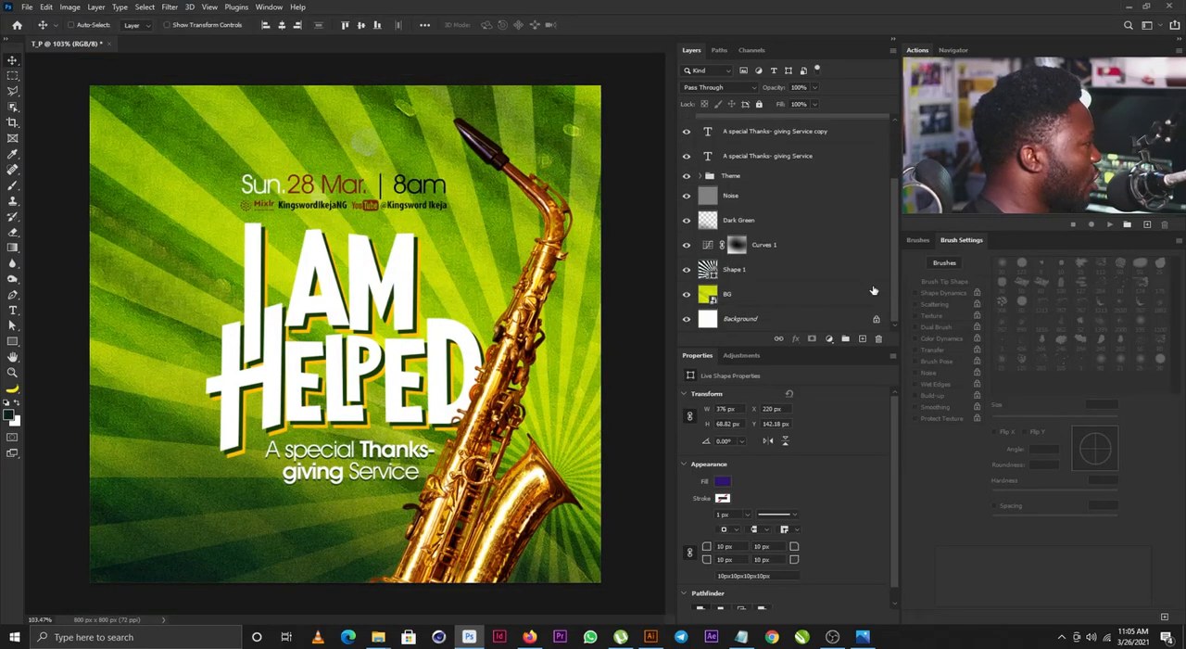
pyautogui.click(743, 197)
pyautogui.click(742, 355)
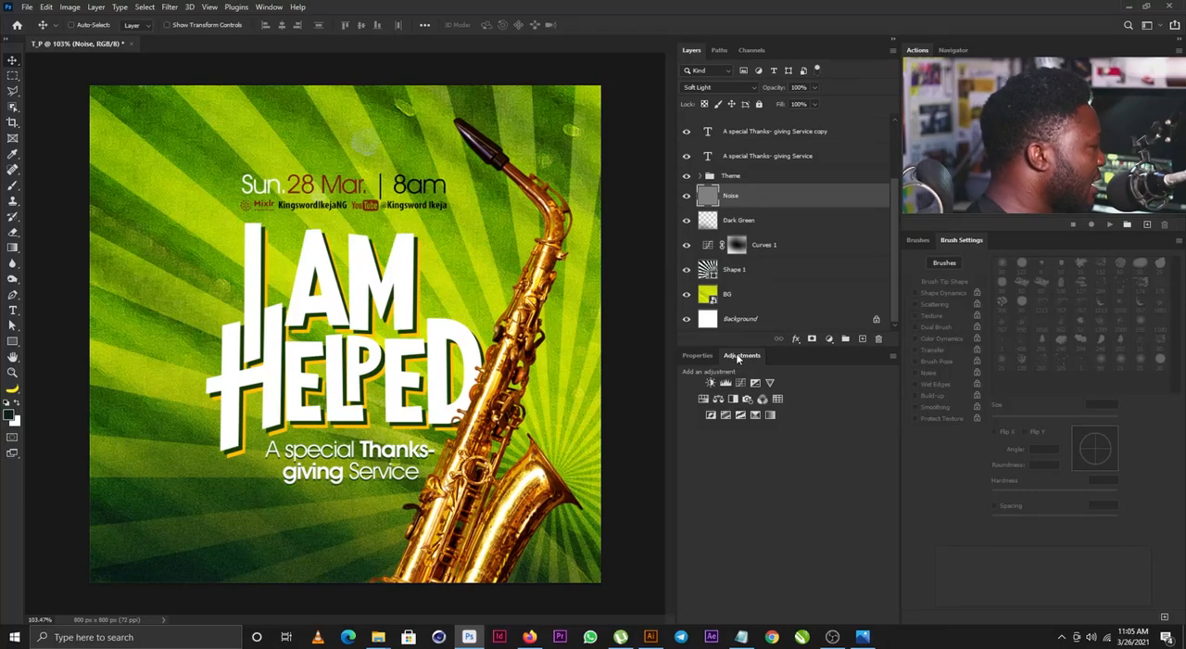
pyautogui.click(778, 399)
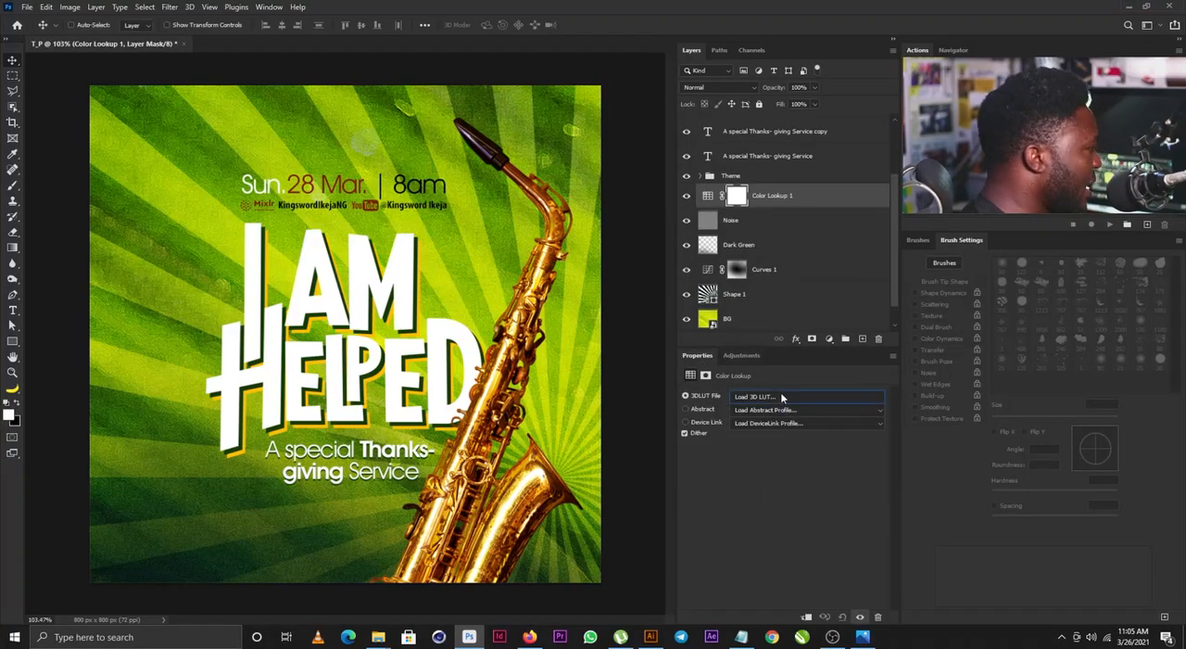
pyautogui.click(782, 397)
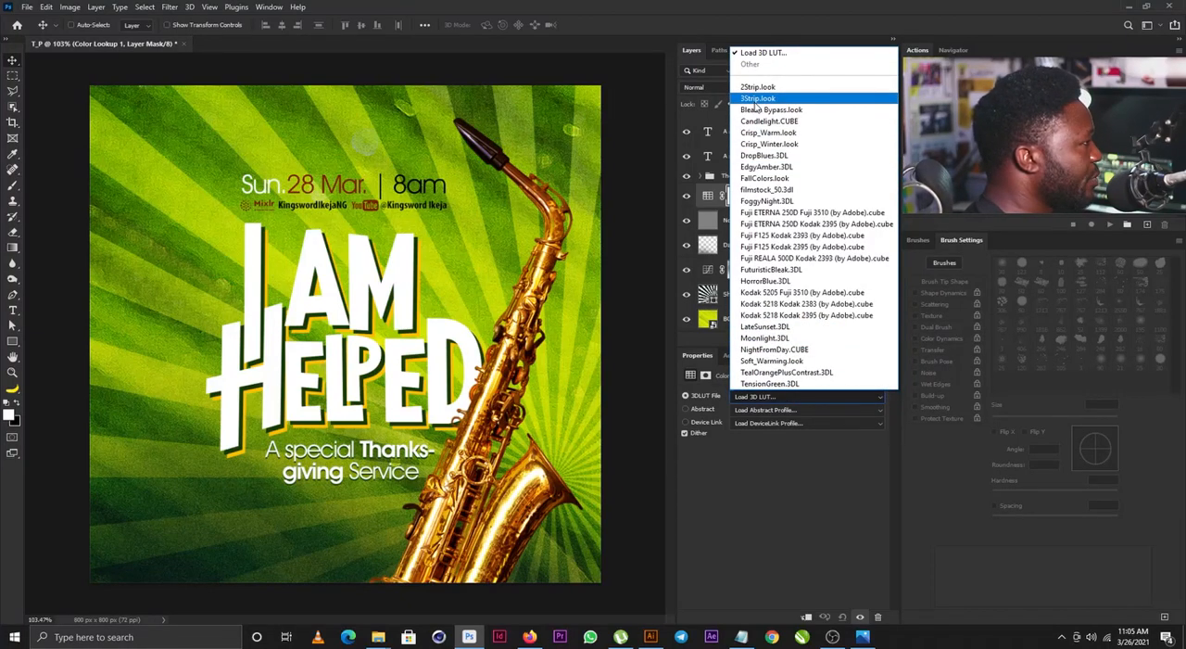
pyautogui.click(755, 100)
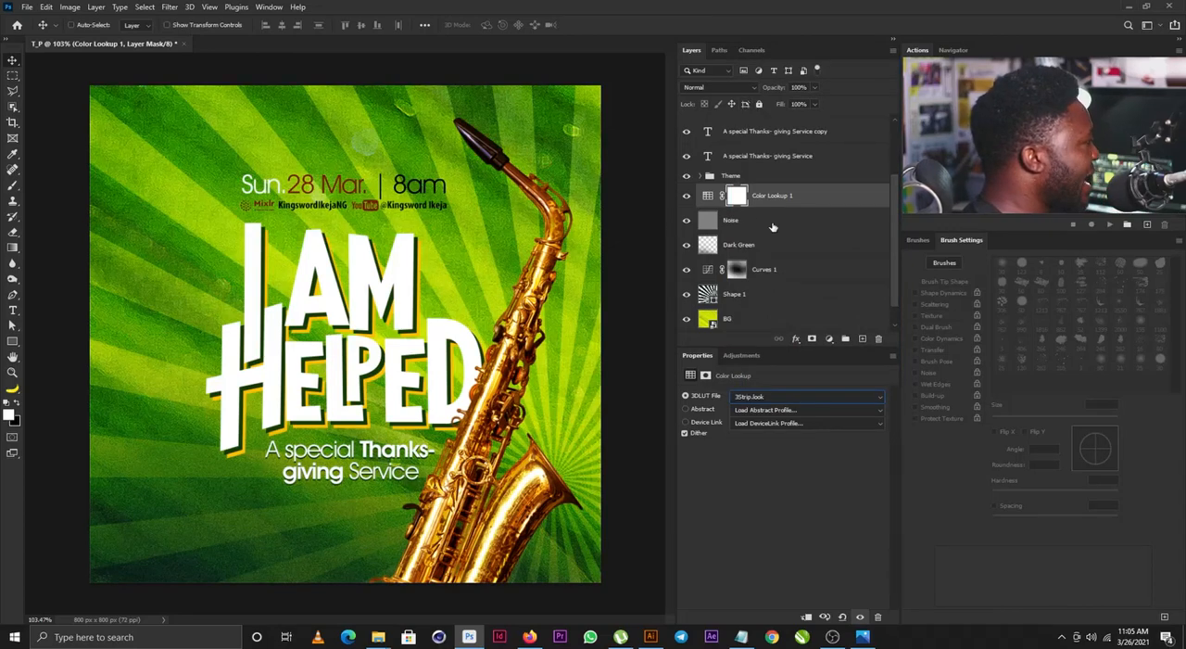
pyautogui.scroll(3, 770, 227)
pyautogui.moveTo(766, 275); pyautogui.dragTo(786, 122)
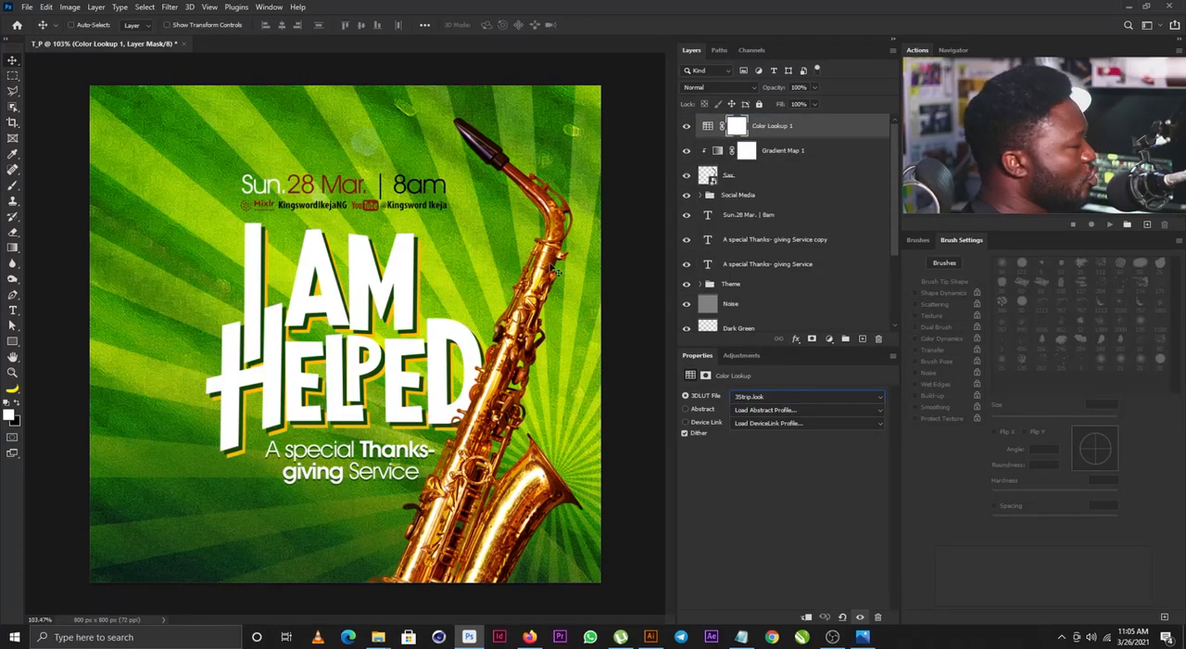
# - Group the layers from Social Media down to Theme and name the group All
pyautogui.click(755, 197)
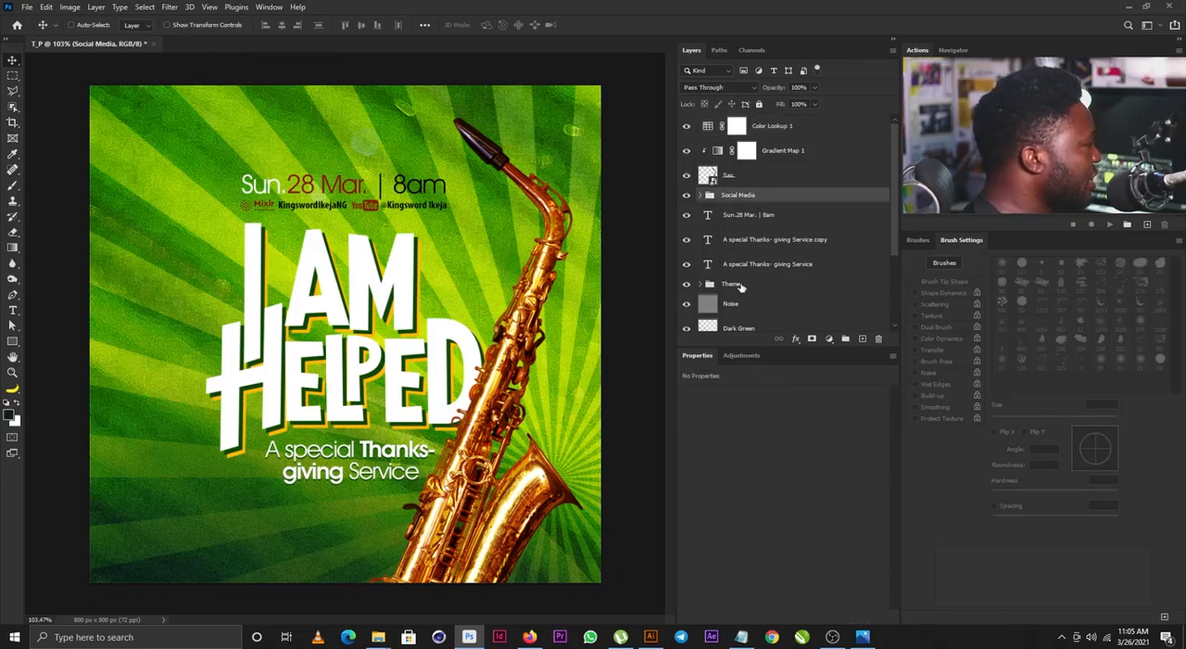
pyautogui.keyDown('shift'); pyautogui.click(740, 285); pyautogui.keyUp('shift')
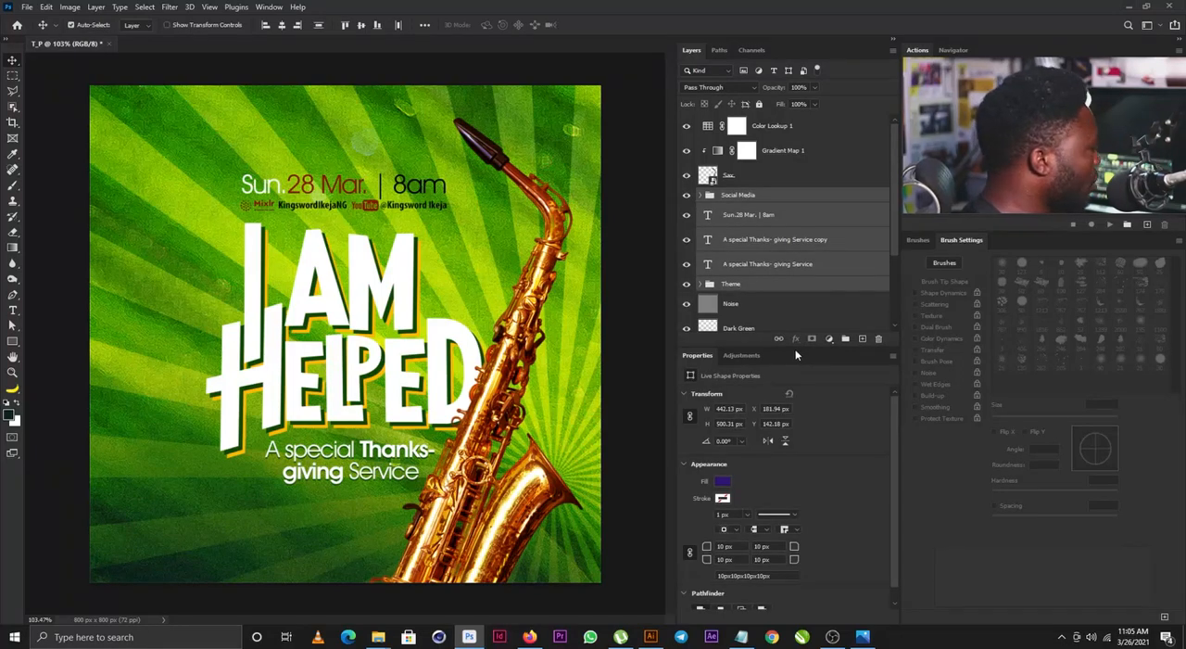
pyautogui.hotkey('ctrl', 'g')
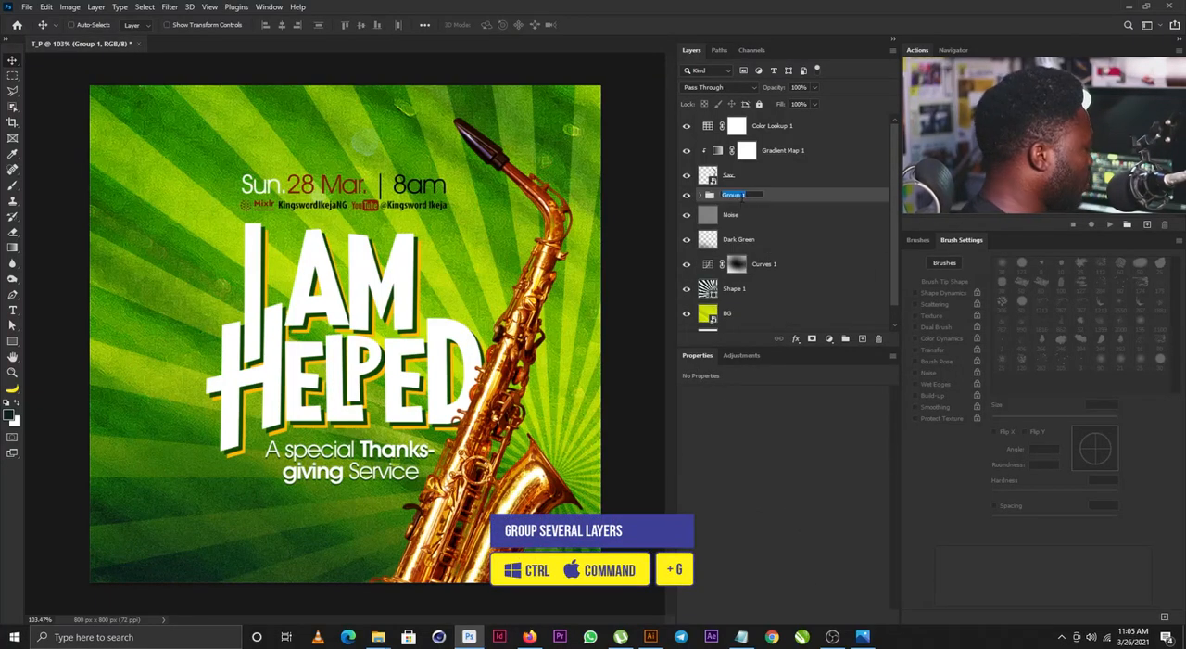
pyautogui.write('ll')
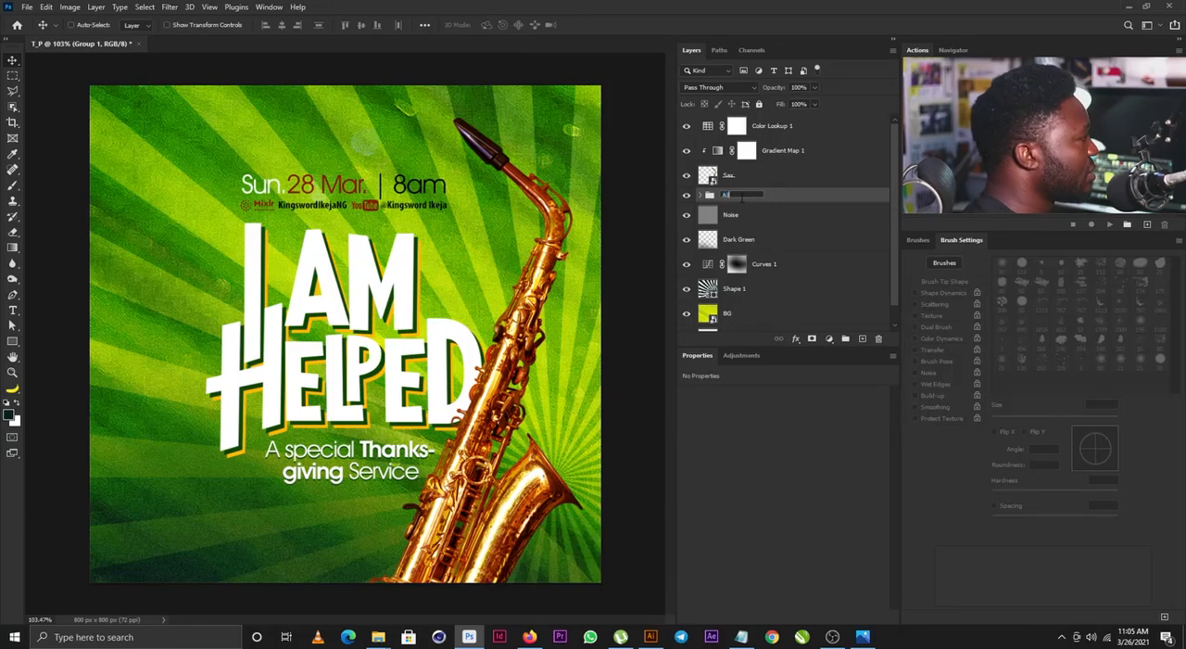
pyautogui.press('Return')
# - Skew the All group vertically by about -11.61° so its right side rises, and shift it slightly down and right
pyautogui.press('ctrl')
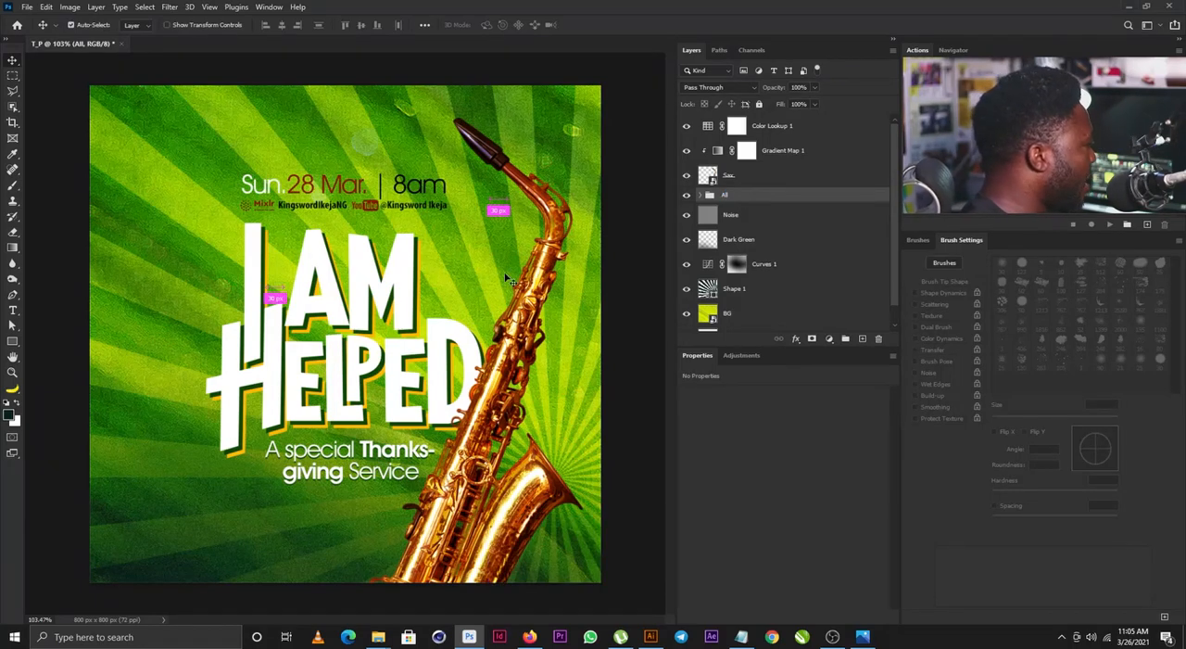
pyautogui.hotkey('ctrl', 't')
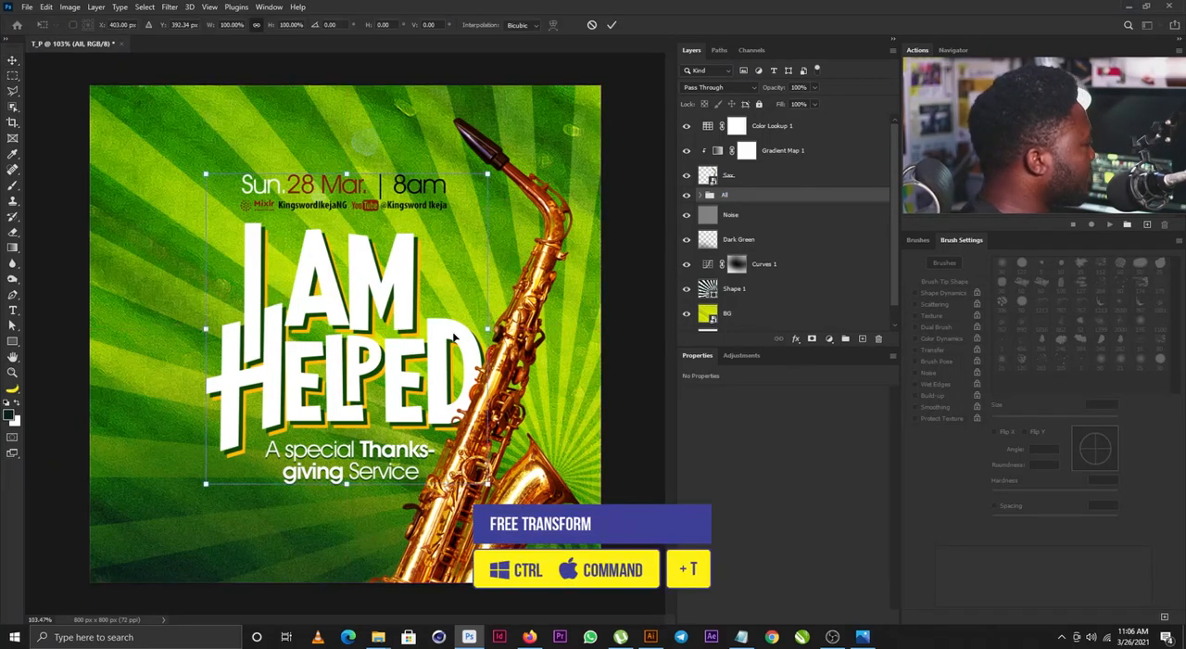
pyautogui.rightClick(440, 318)
pyautogui.click(468, 360)
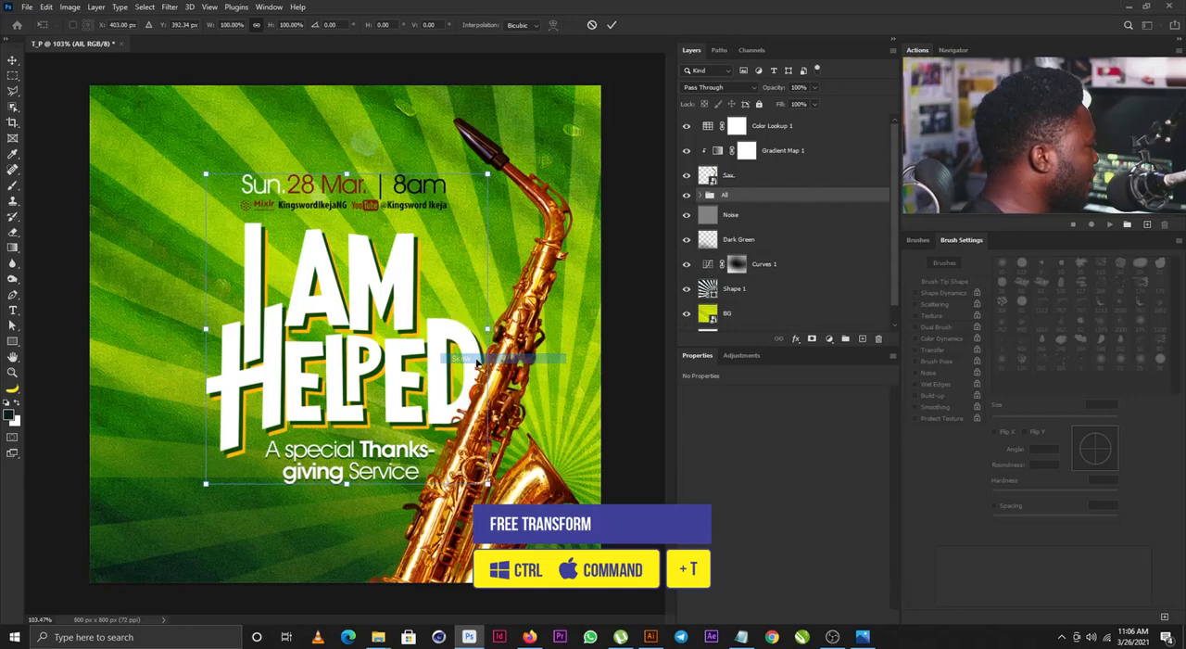
pyautogui.moveTo(488, 326); pyautogui.dragTo(484, 274)
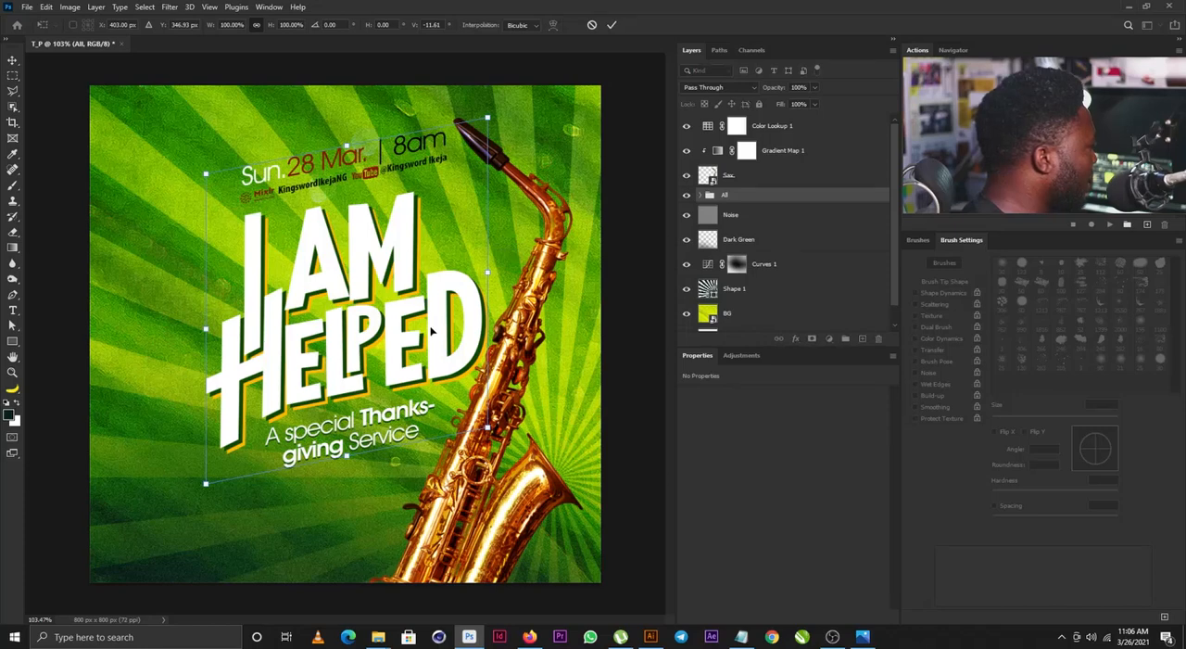
pyautogui.moveTo(430, 329); pyautogui.dragTo(441, 350)
pyautogui.press('Return')
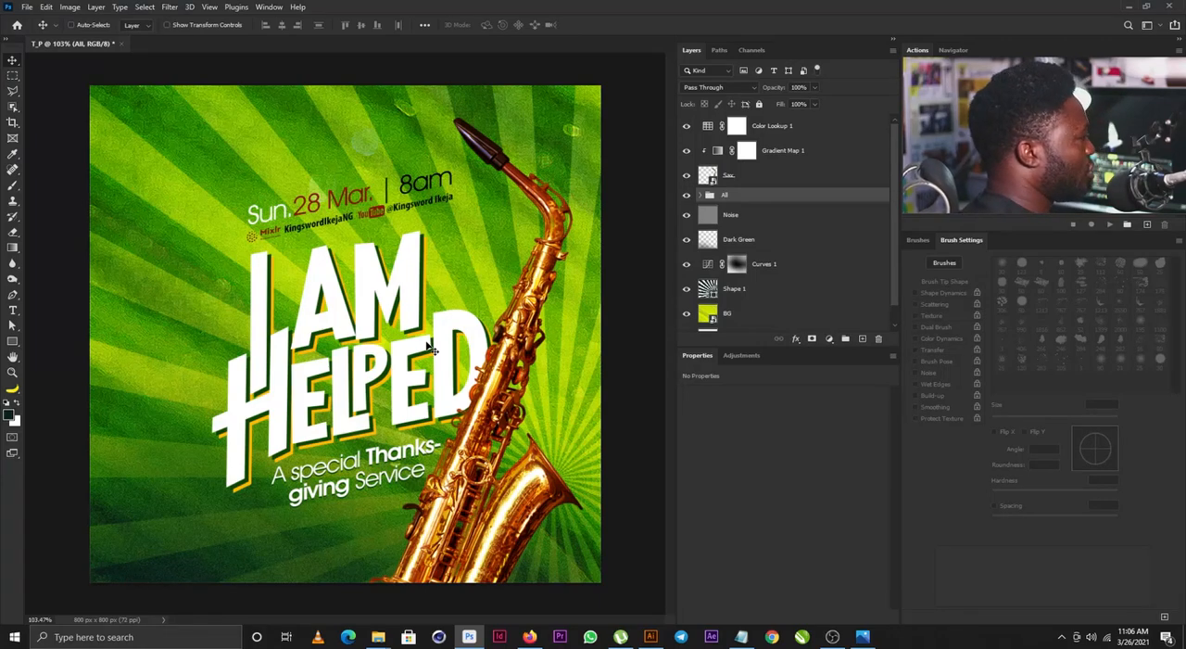
# - Create a new layer named Bevel above the Color Lookup 1 layer
pyautogui.click(779, 126)
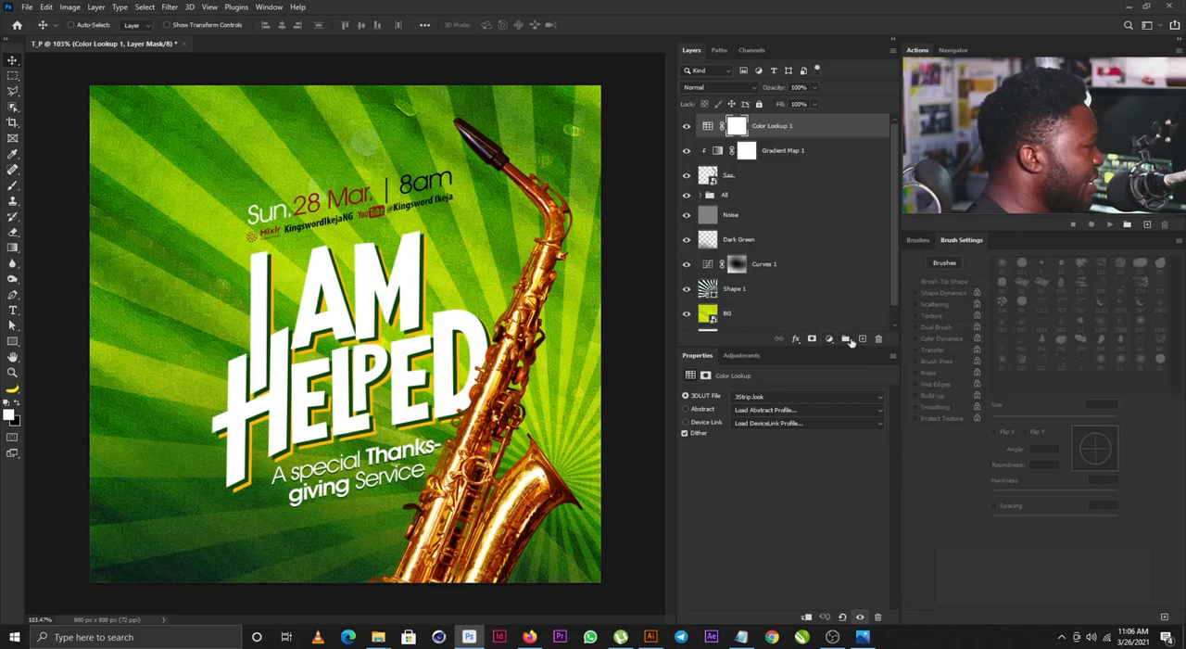
pyautogui.keyDown('alt'); pyautogui.click(862, 340); pyautogui.keyUp('alt')
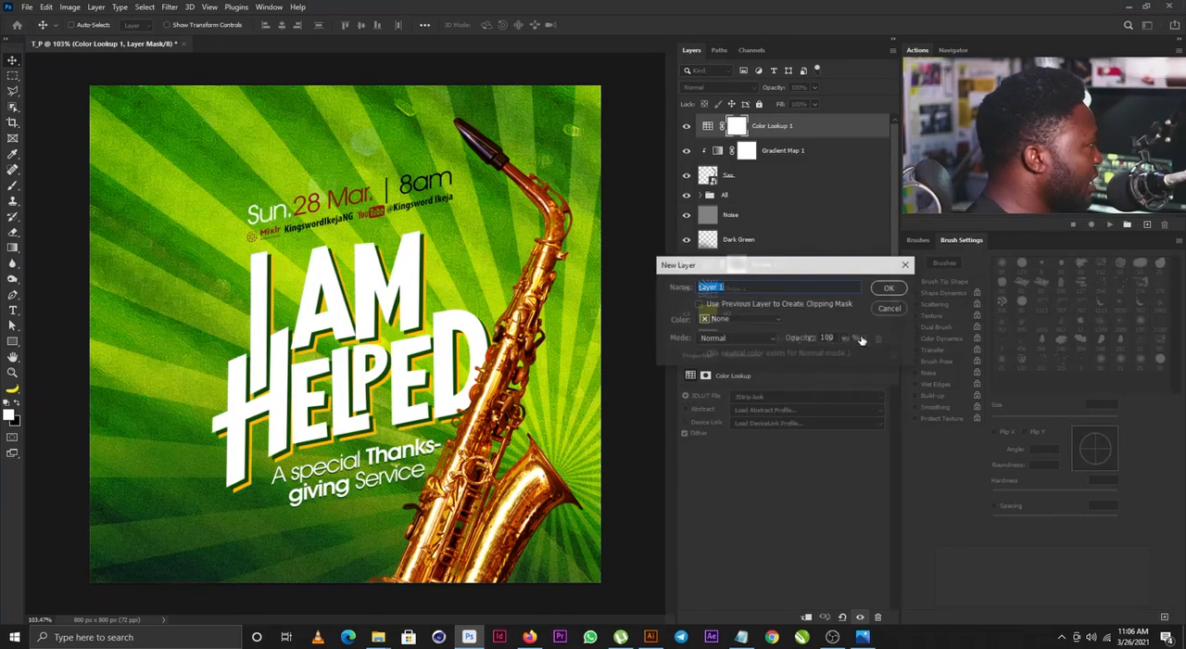
pyautogui.write('Bevel')
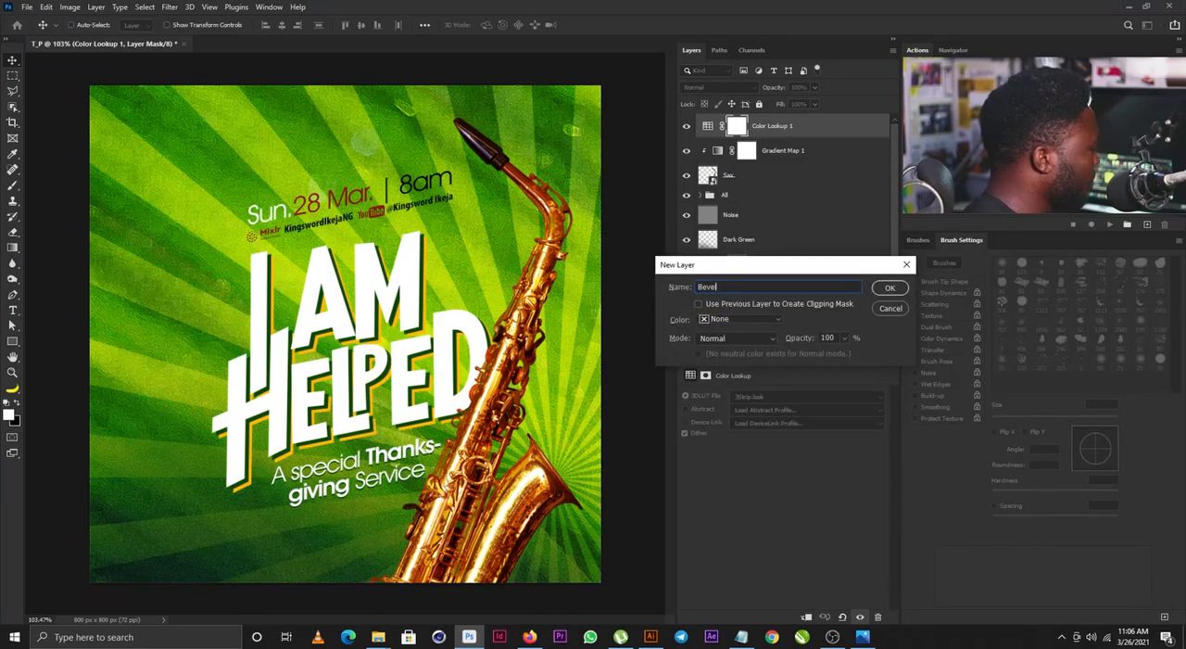
pyautogui.press('Return')
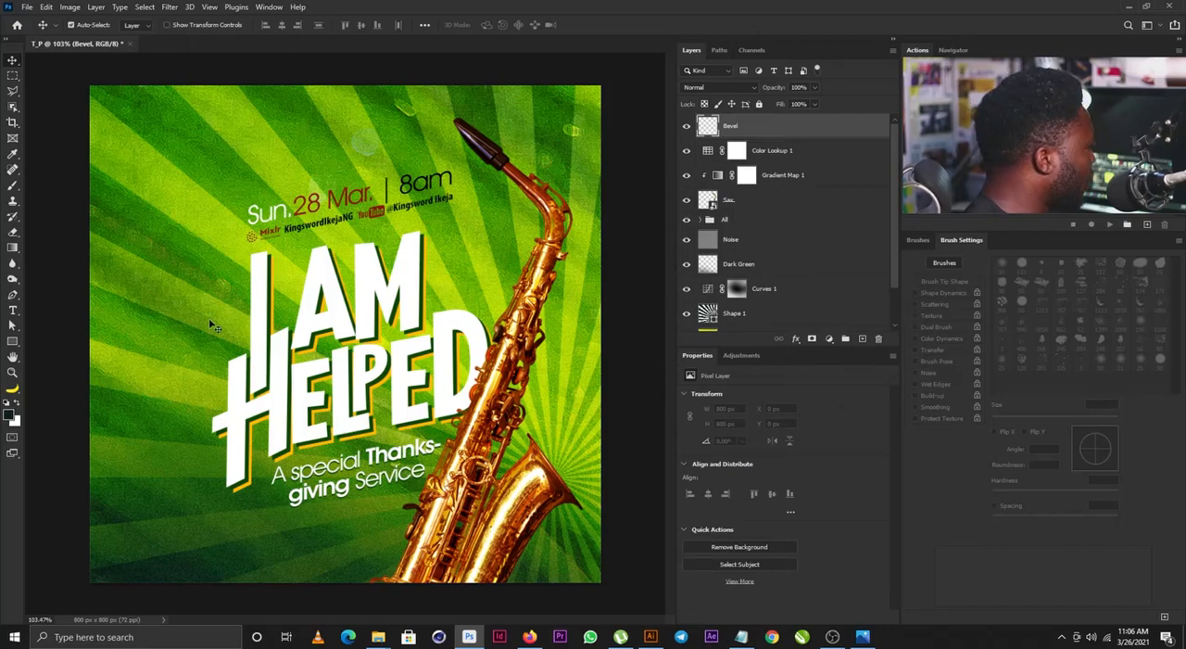
# - Draw a thin bevel-shaped Pen path along the lower edge and stem of the letter I and convert it to a selection
pyautogui.moveTo(227, 318); pyautogui.dragTo(258, 330)
pyautogui.moveTo(303, 378); pyautogui.dragTo(331, 323)
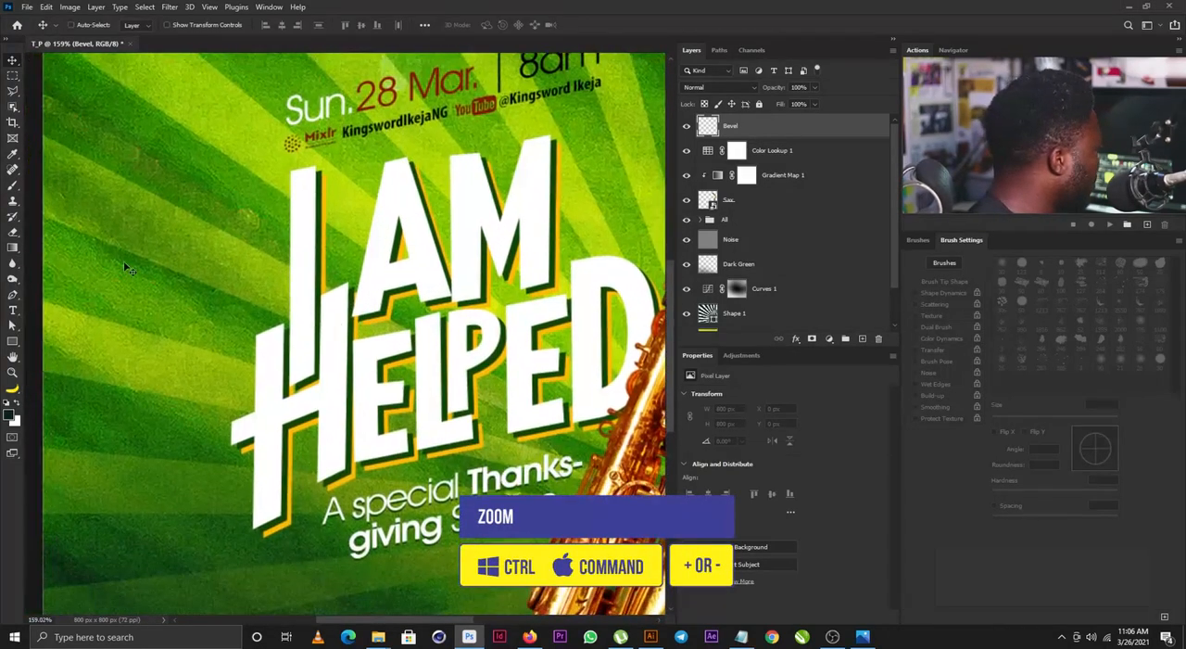
pyautogui.press('p')
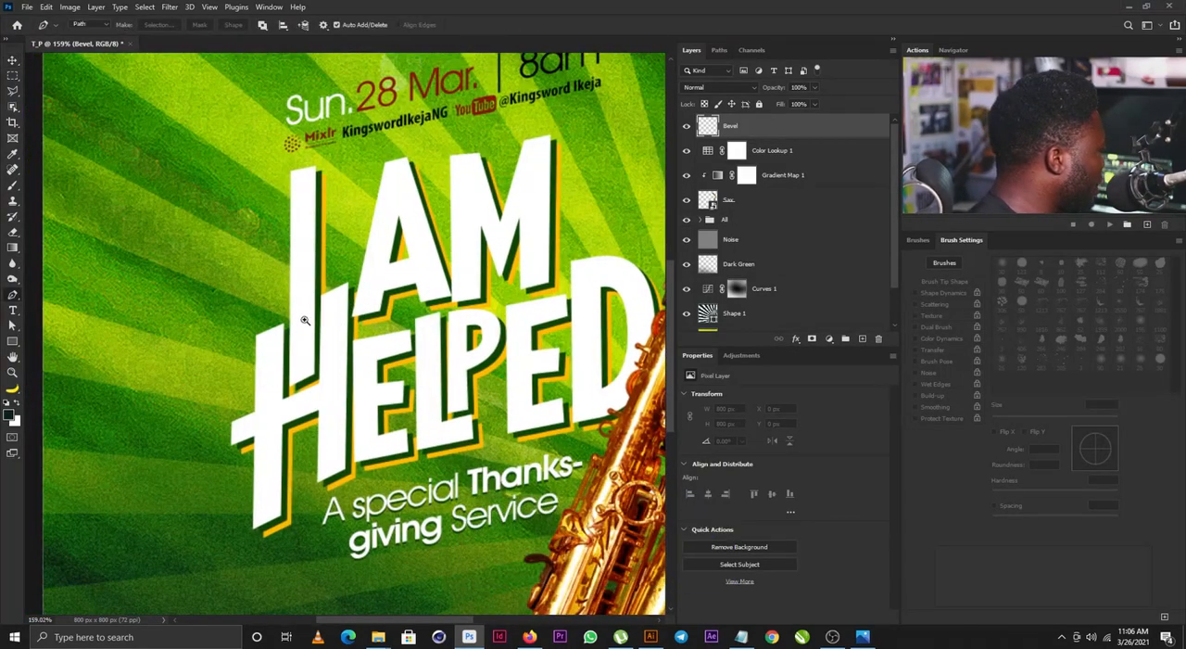
pyautogui.moveTo(308, 315); pyautogui.dragTo(318, 329)
pyautogui.click(295, 390)
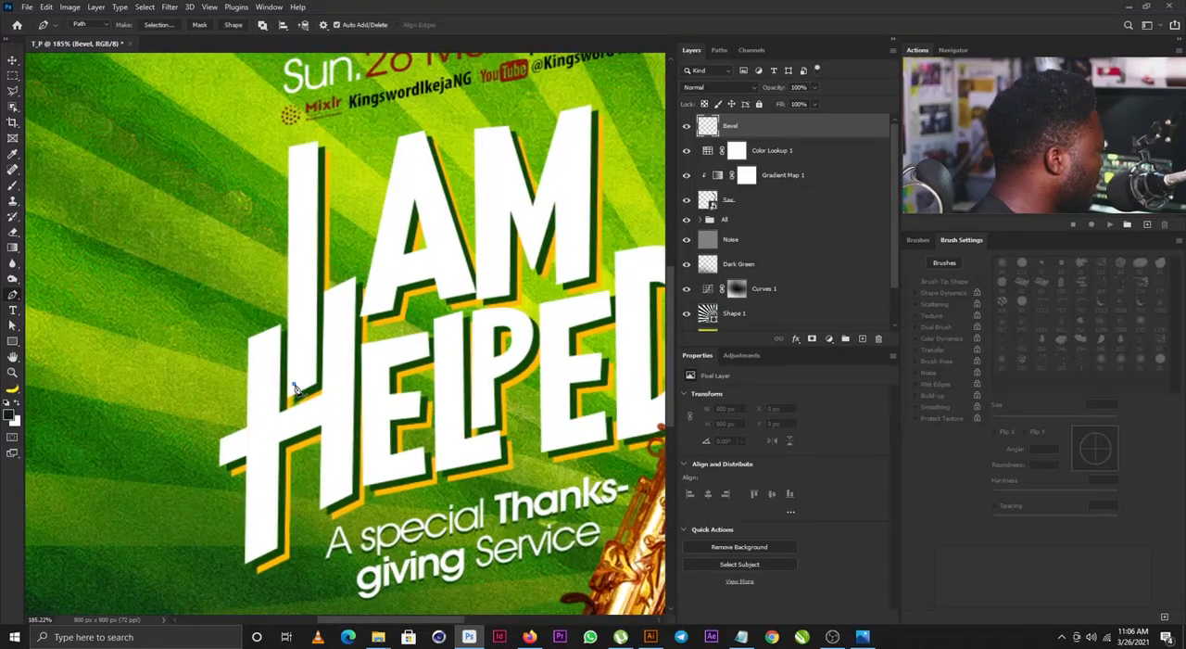
pyautogui.click(307, 376)
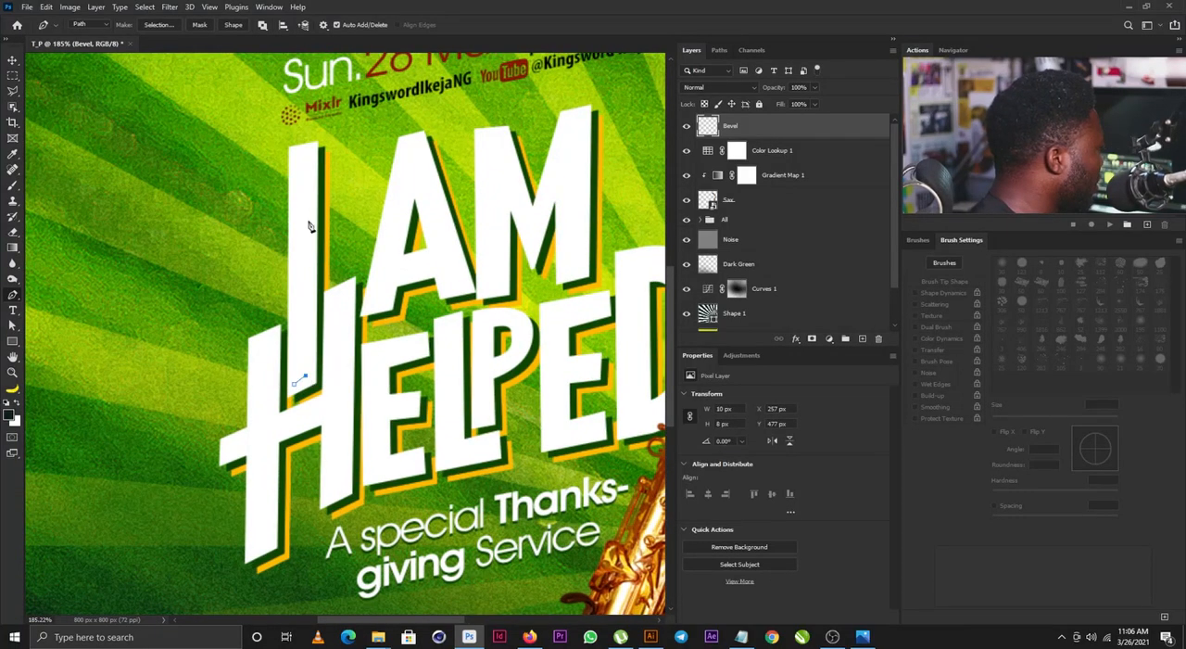
pyautogui.click(308, 159)
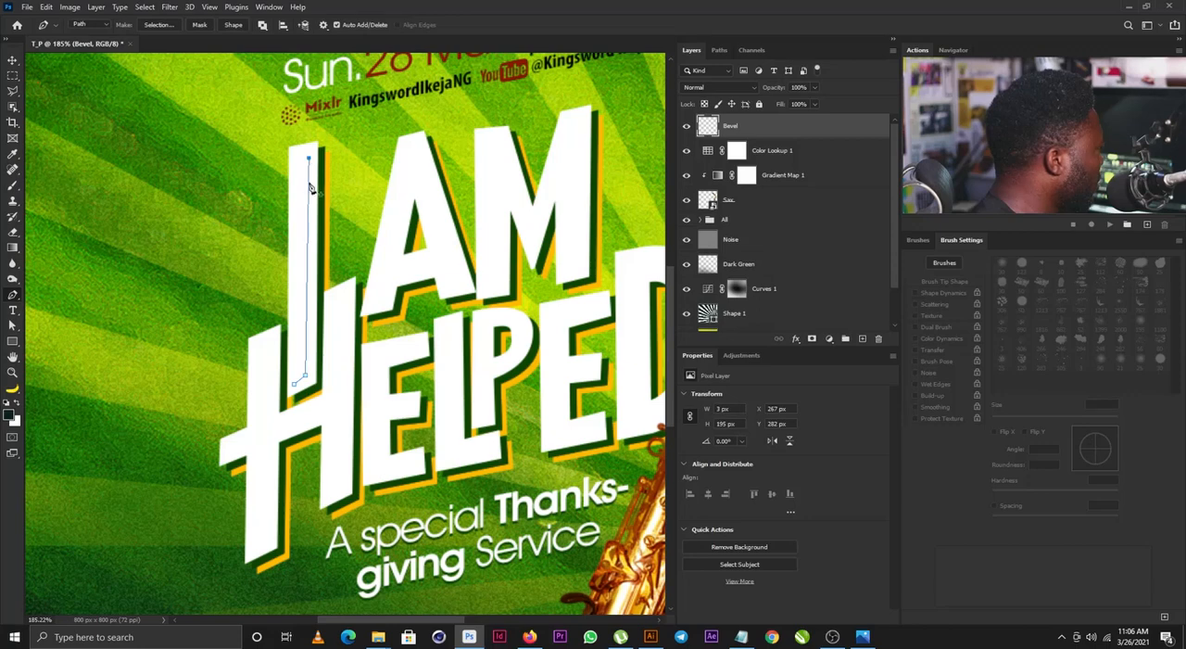
pyautogui.click(312, 384)
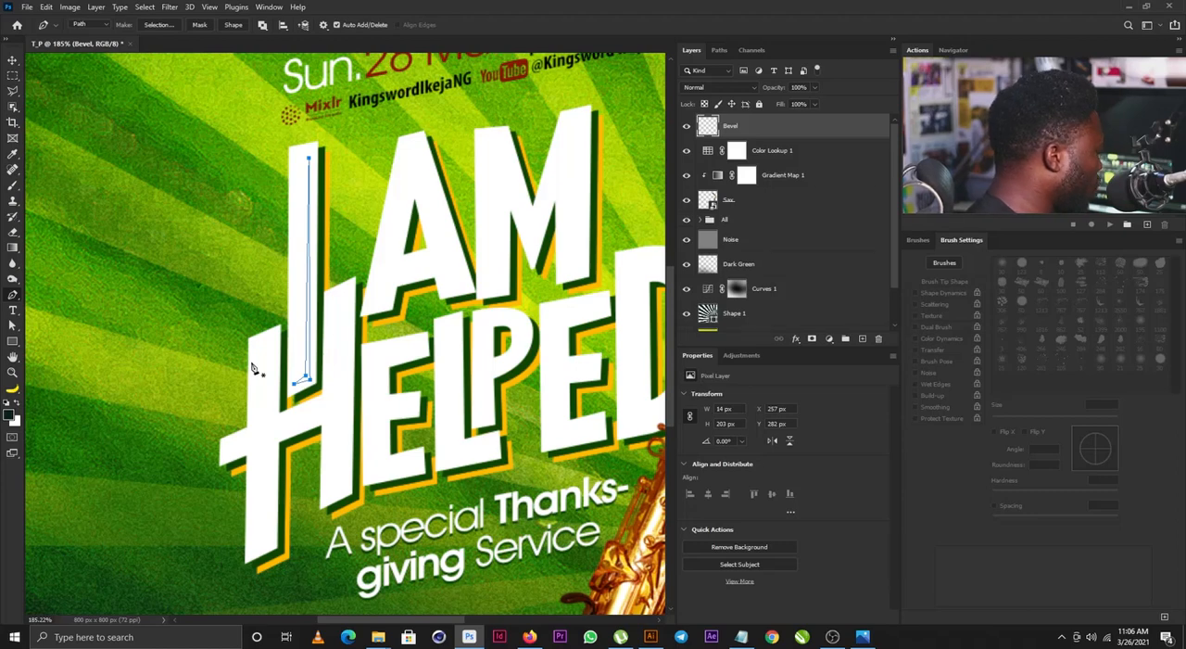
pyautogui.hotkey('ctrl', 'Return')
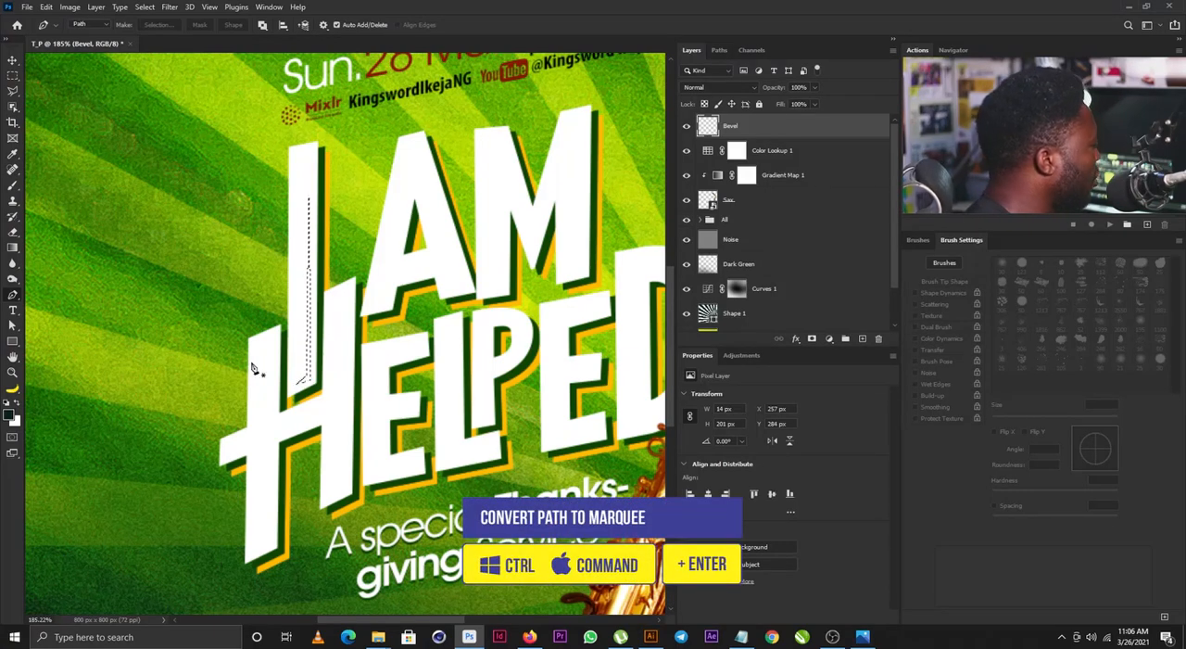
# - Set the foreground colour to green 0ab35d, fill the sliver selection on the Bevel layer with it and deselect
pyautogui.click(11, 416)
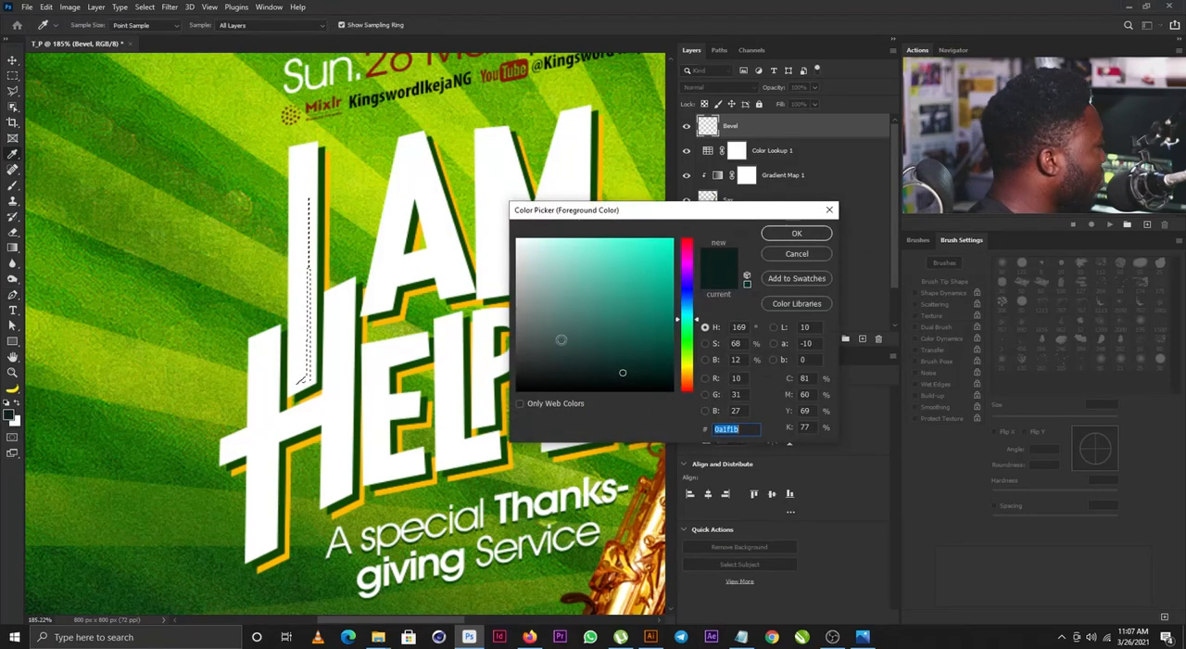
pyautogui.click(664, 281)
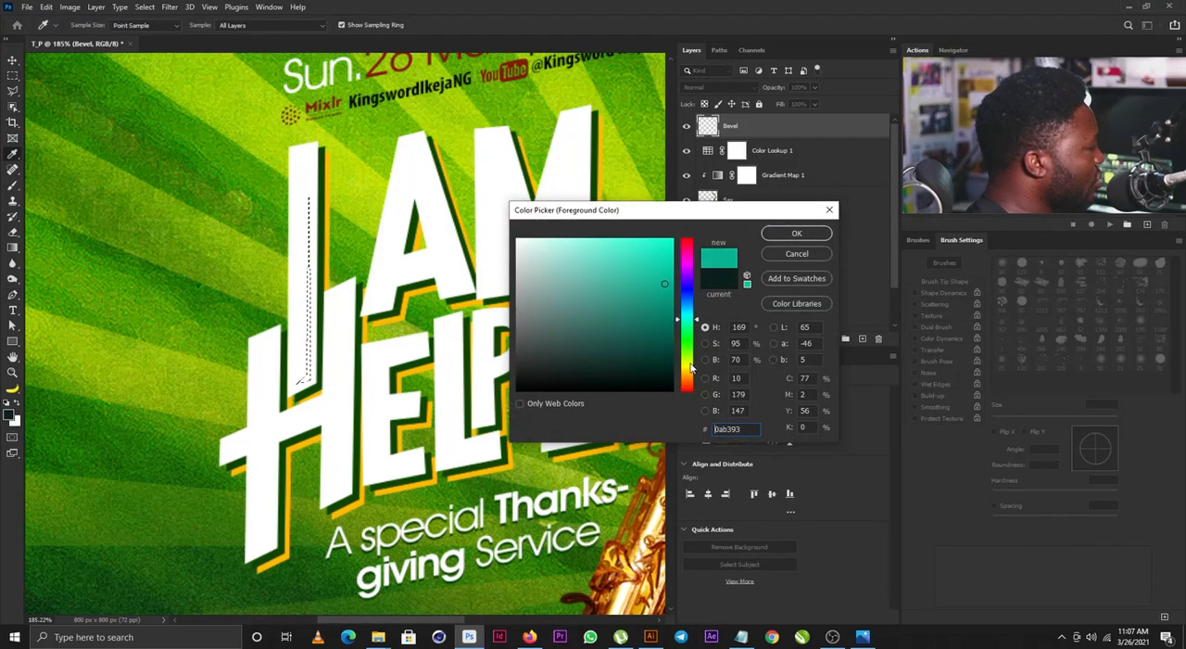
pyautogui.moveTo(690, 368); pyautogui.dragTo(689, 329)
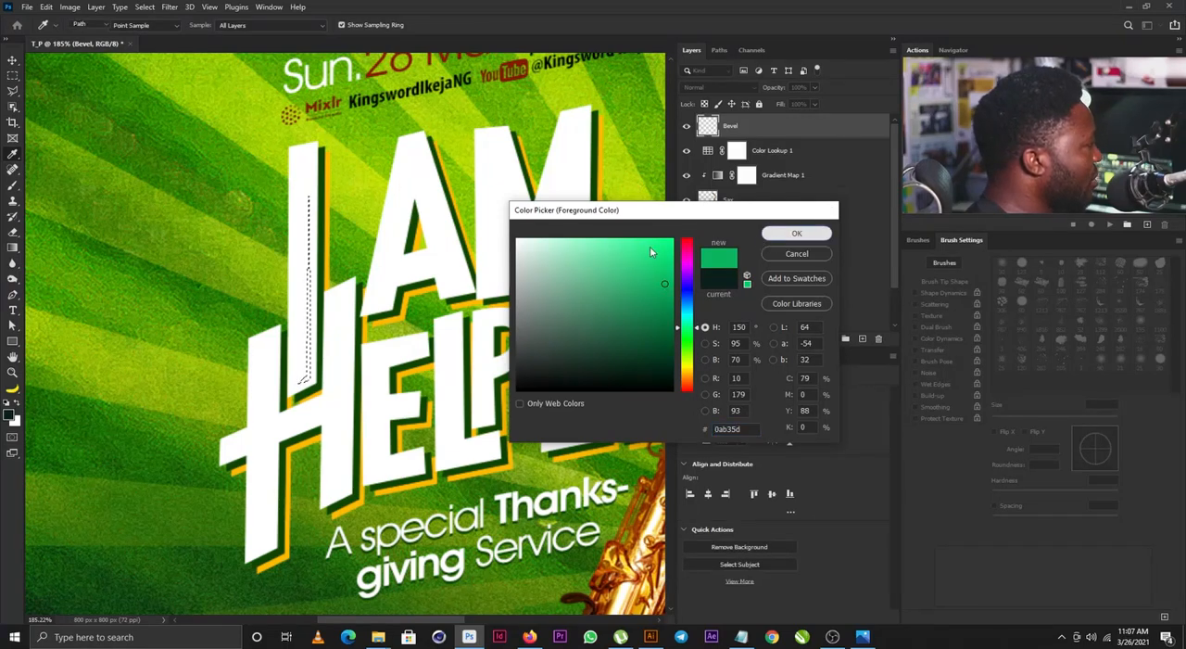
pyautogui.click(797, 232)
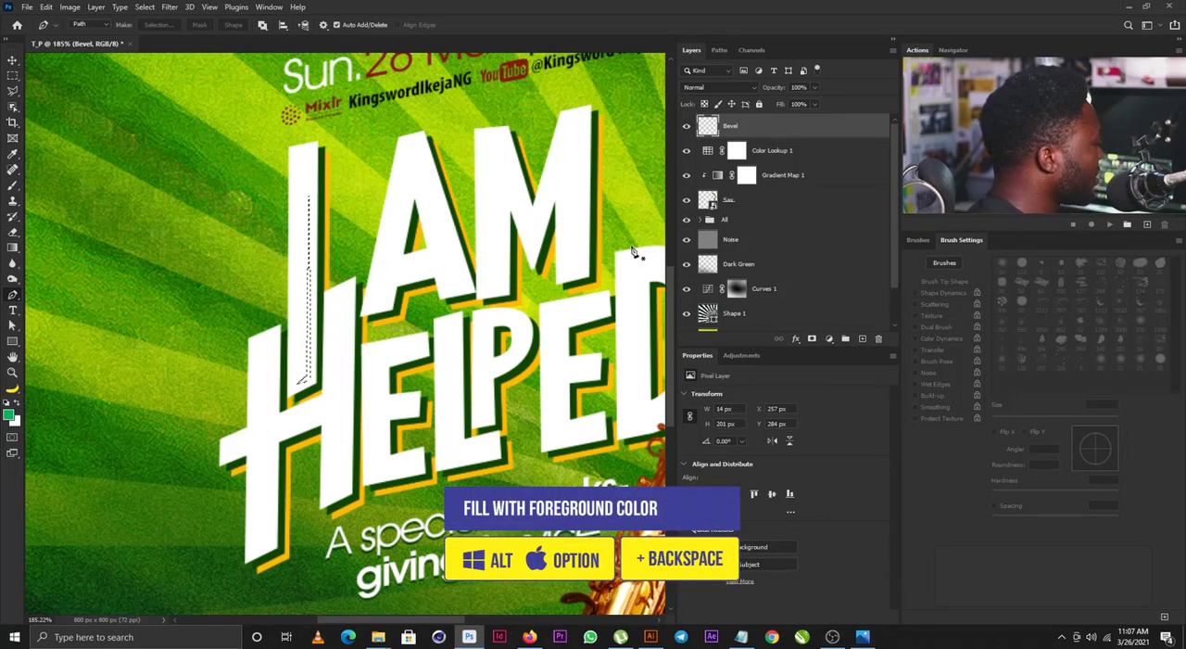
pyautogui.hotkey('alt', 'BackSpace')
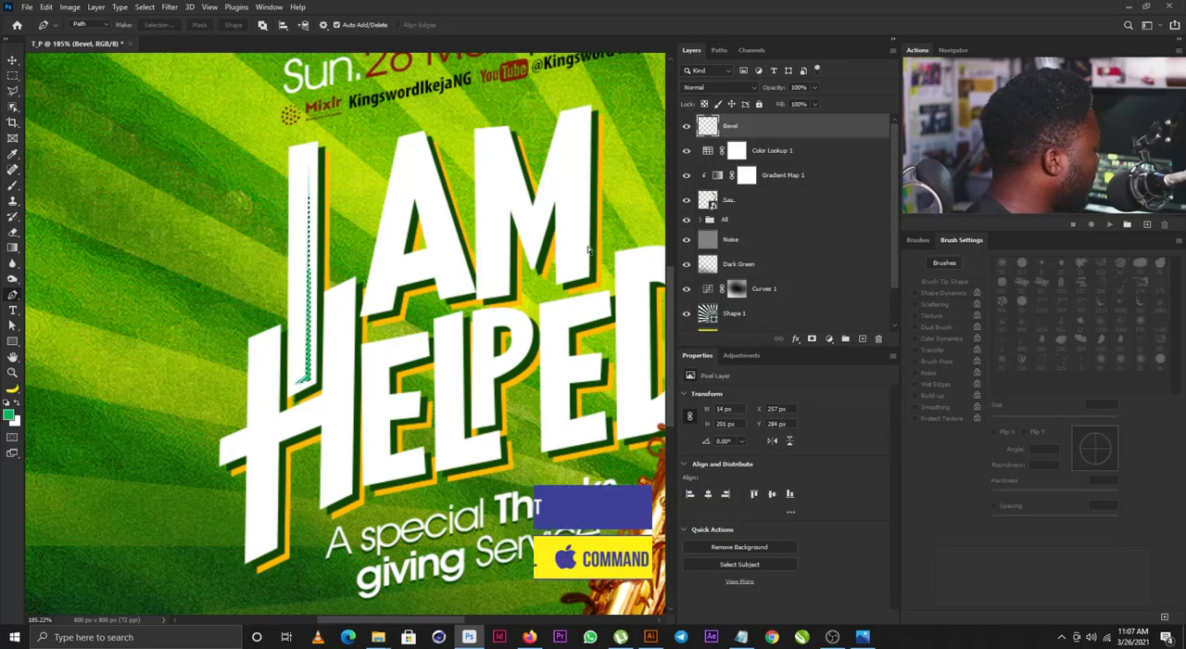
pyautogui.hotkey('ctrl', 'd')
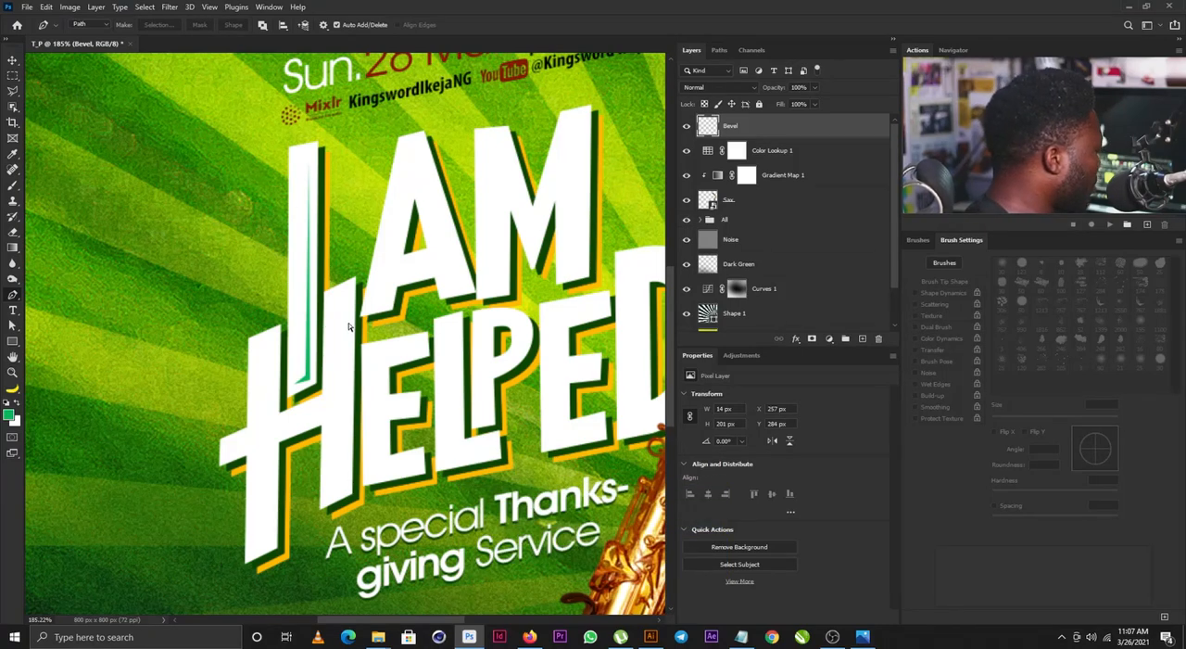
# - Brighten the green sliver on the Bevel layer with Levels, using input levels of 26, 0.95 and 135
pyautogui.hotkey('ctrl', 'l')
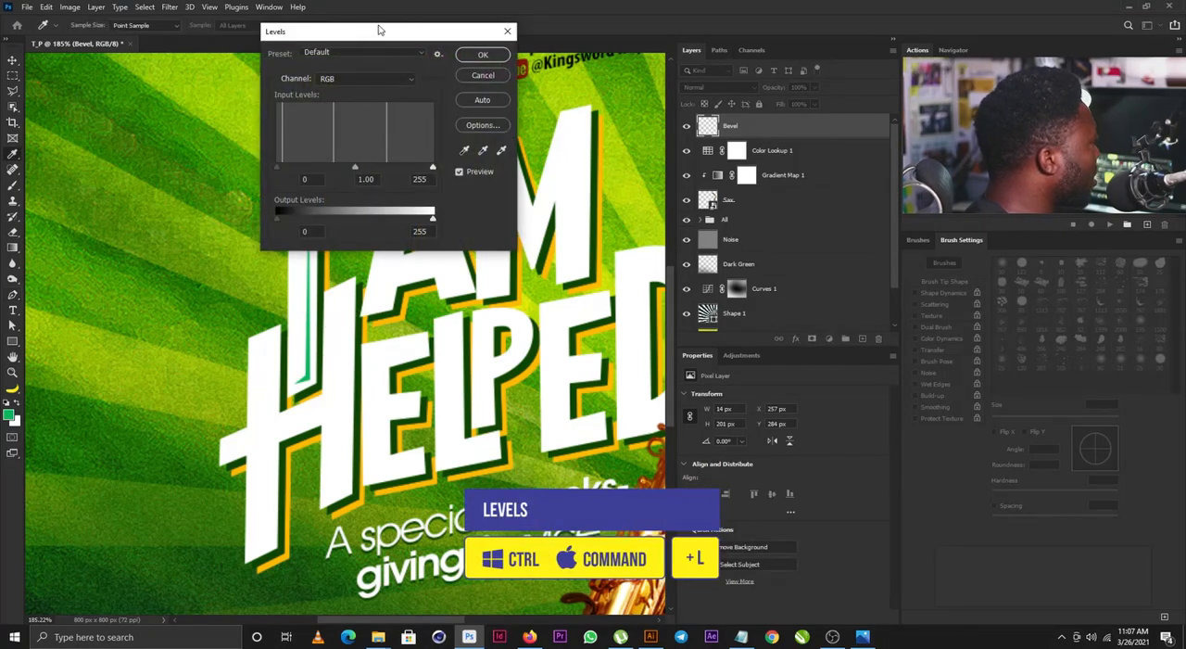
pyautogui.moveTo(383, 31); pyautogui.dragTo(598, 257)
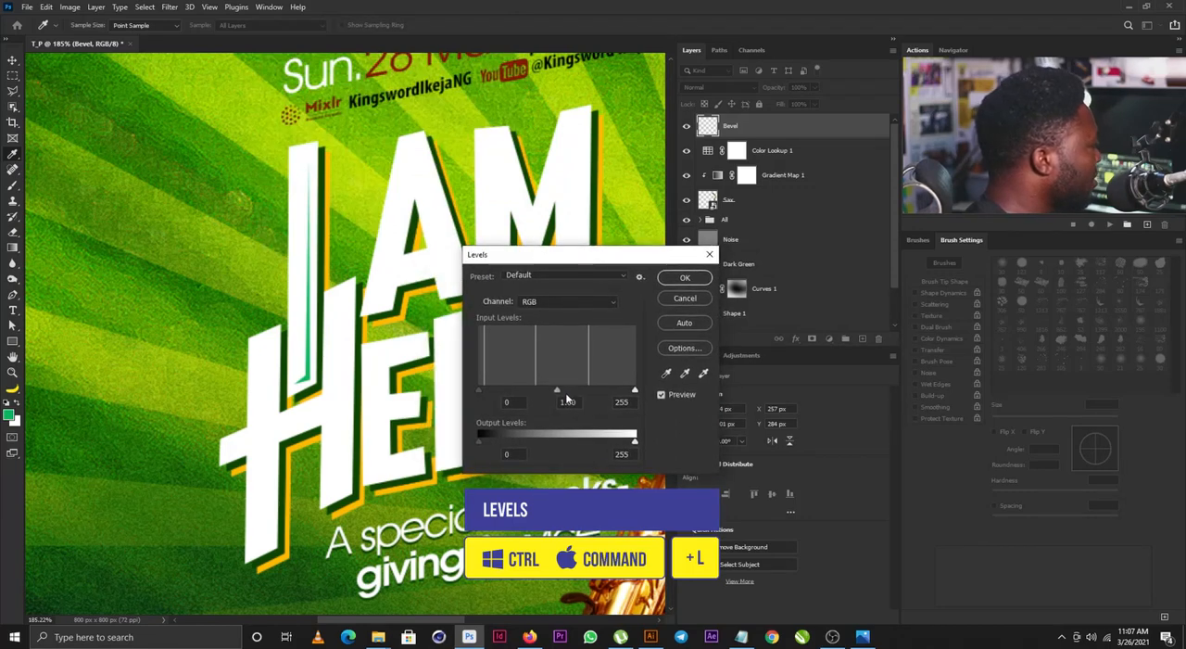
pyautogui.moveTo(556, 395); pyautogui.dragTo(524, 396)
pyautogui.moveTo(635, 390); pyautogui.dragTo(494, 390)
pyautogui.moveTo(514, 390); pyautogui.dragTo(560, 390)
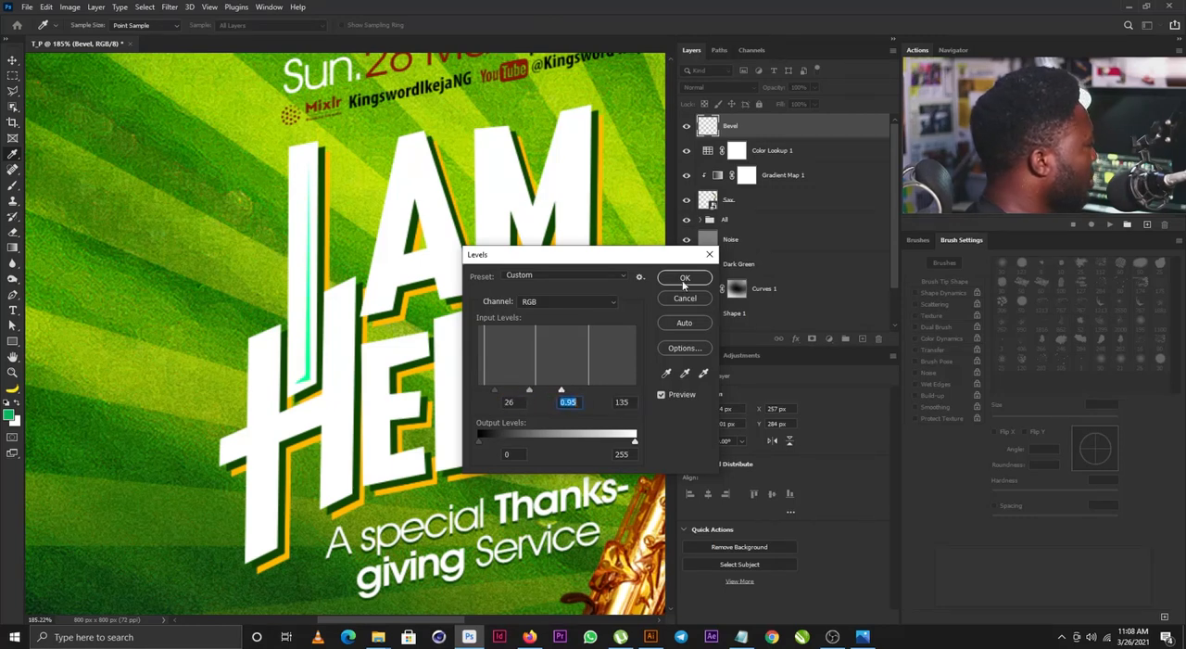
pyautogui.click(684, 279)
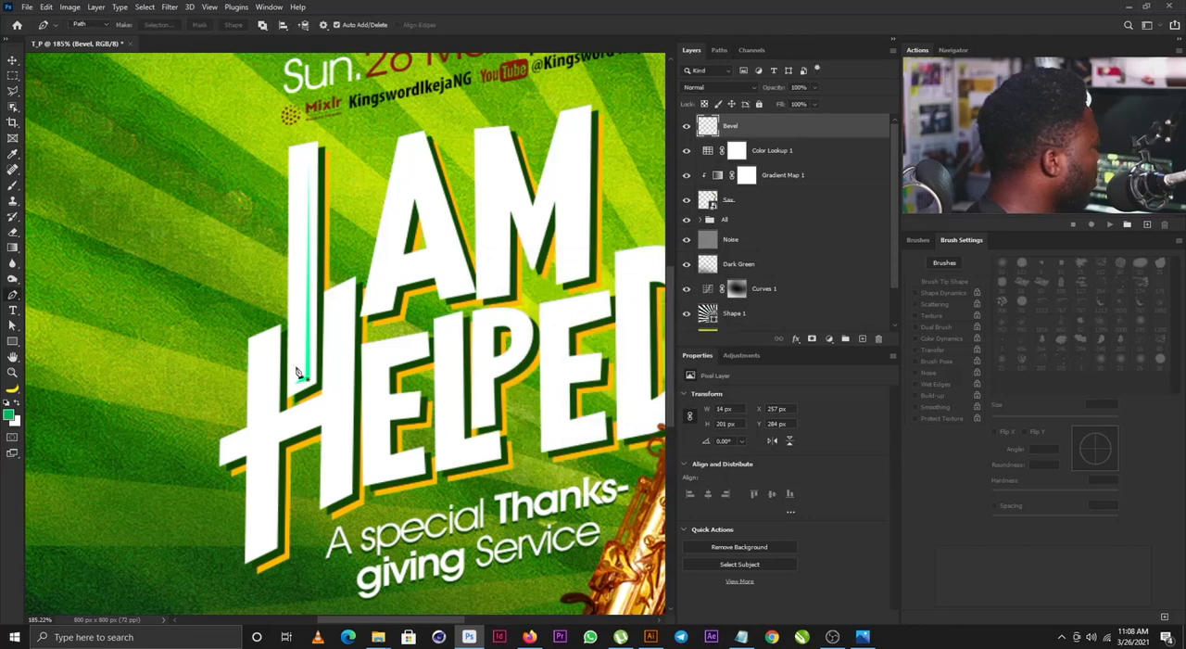
# - Set the foreground colour to bright green 00ff99
pyautogui.click(9, 415)
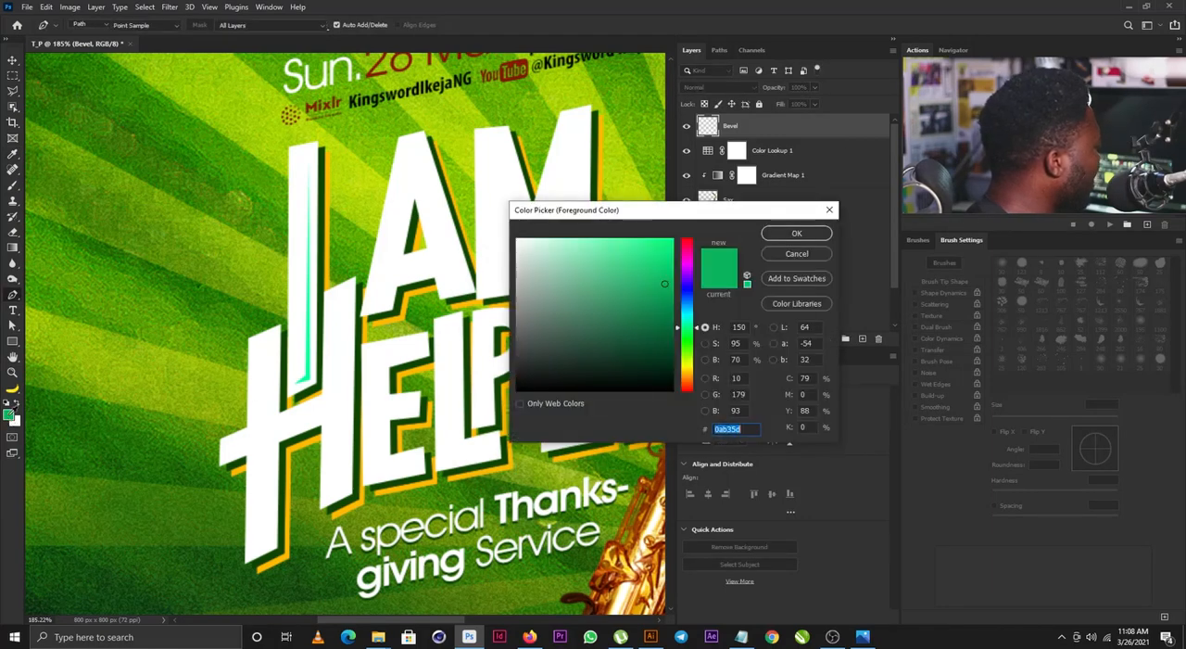
pyautogui.write('00ff99')
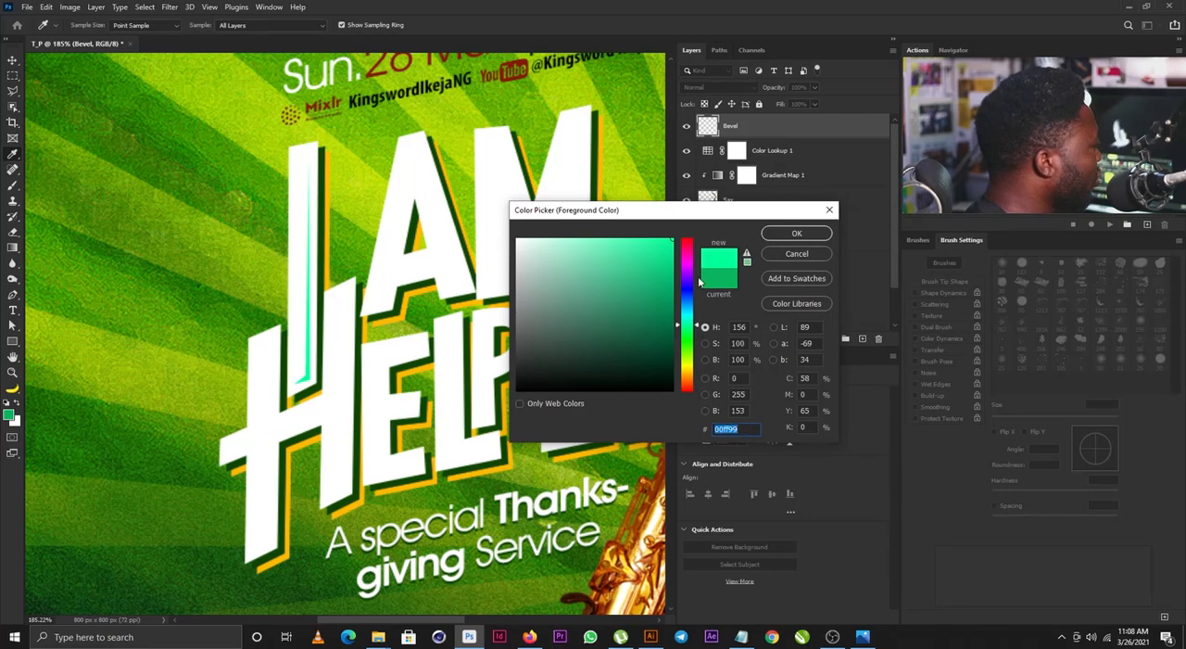
pyautogui.click(805, 236)
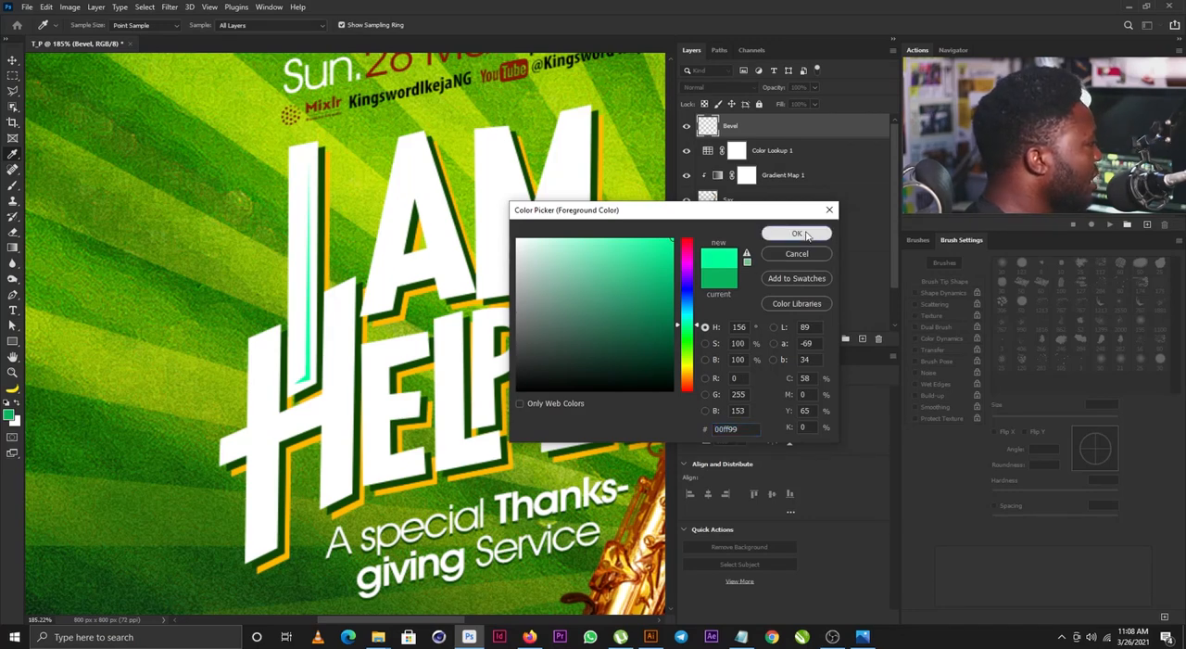
# - Draw a small Pen-path bevel sliver along the foot of the A's left leg, fill it with the foreground green and deselect
pyautogui.moveTo(514, 251); pyautogui.dragTo(445, 297)
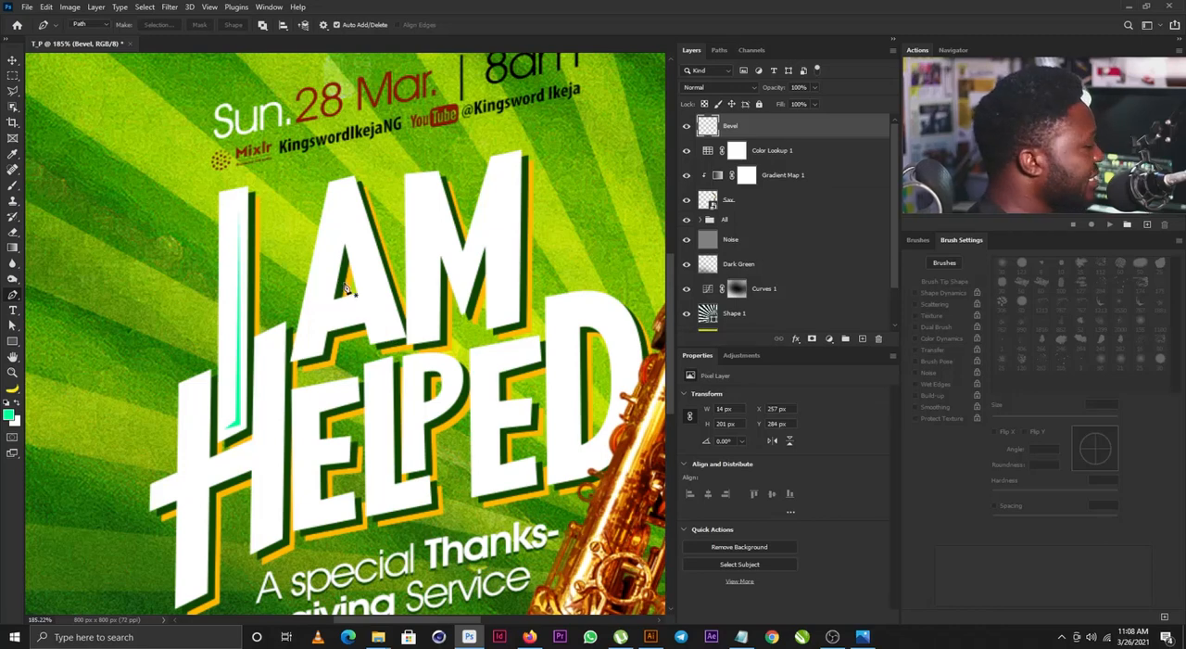
pyautogui.click(301, 351)
pyautogui.click(317, 346)
pyautogui.click(320, 330)
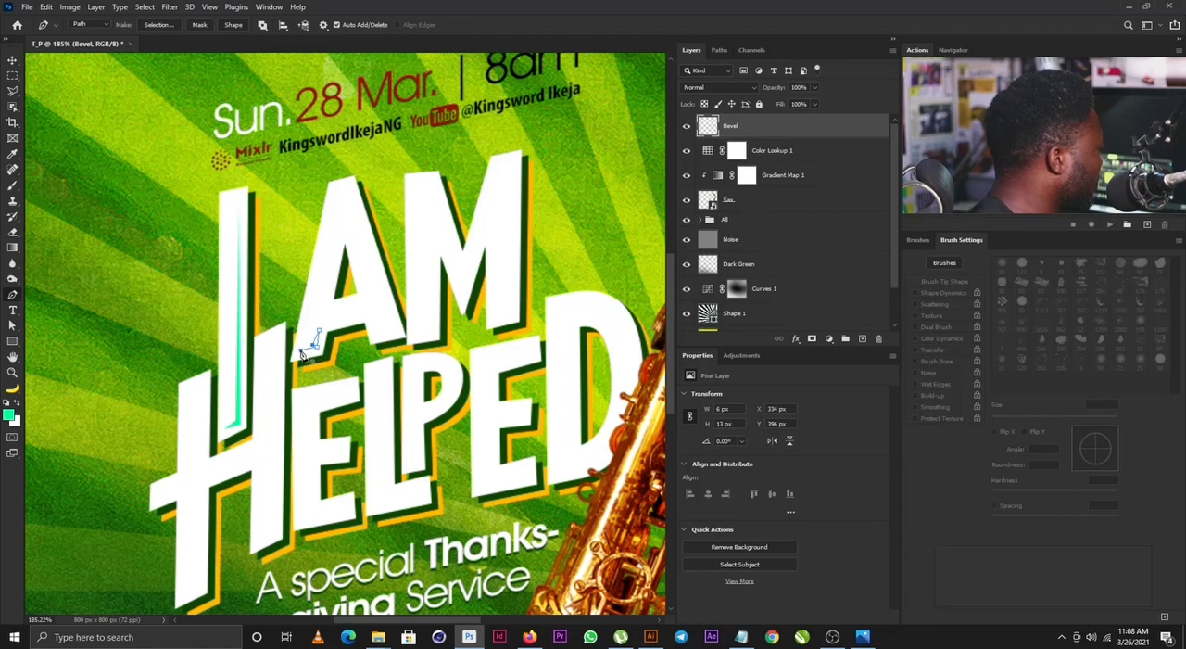
pyautogui.click(301, 351)
pyautogui.hotkey('ctrl', 'Return')
pyautogui.hotkey('alt', 'BackSpace')
pyautogui.hotkey('ctrl', 'd')
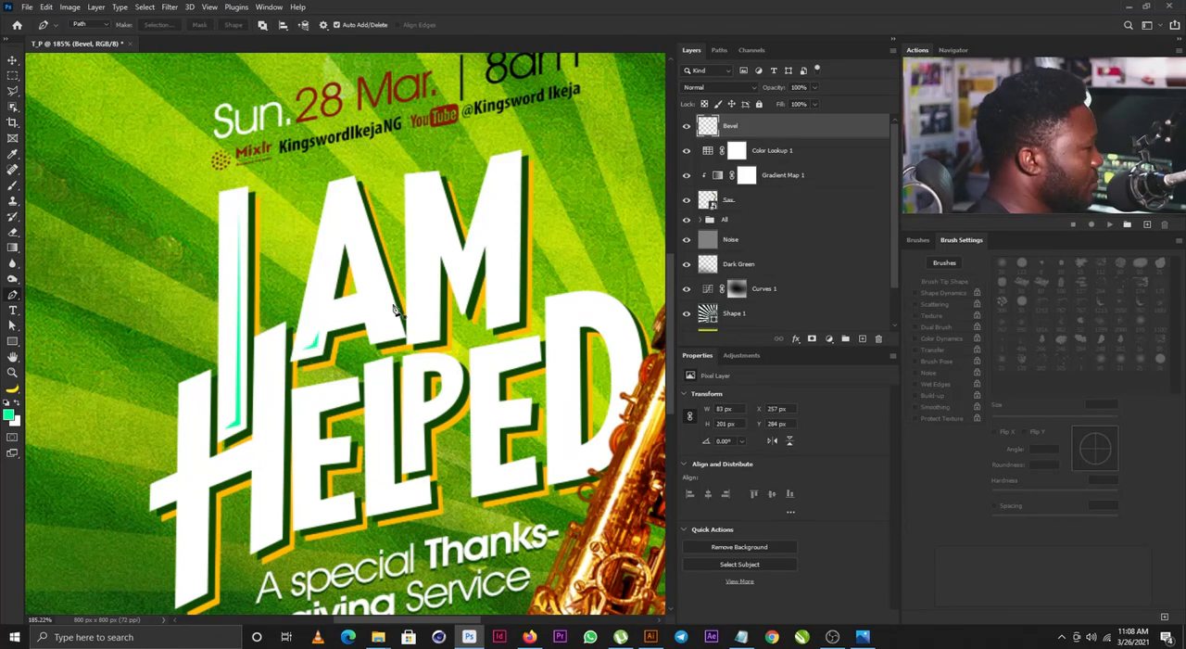
# - Draw a bevel sliver about 41 x 123 px down the outer edge and foot of the A's right leg, fill it green and deselect
pyautogui.click(375, 333)
pyautogui.click(391, 329)
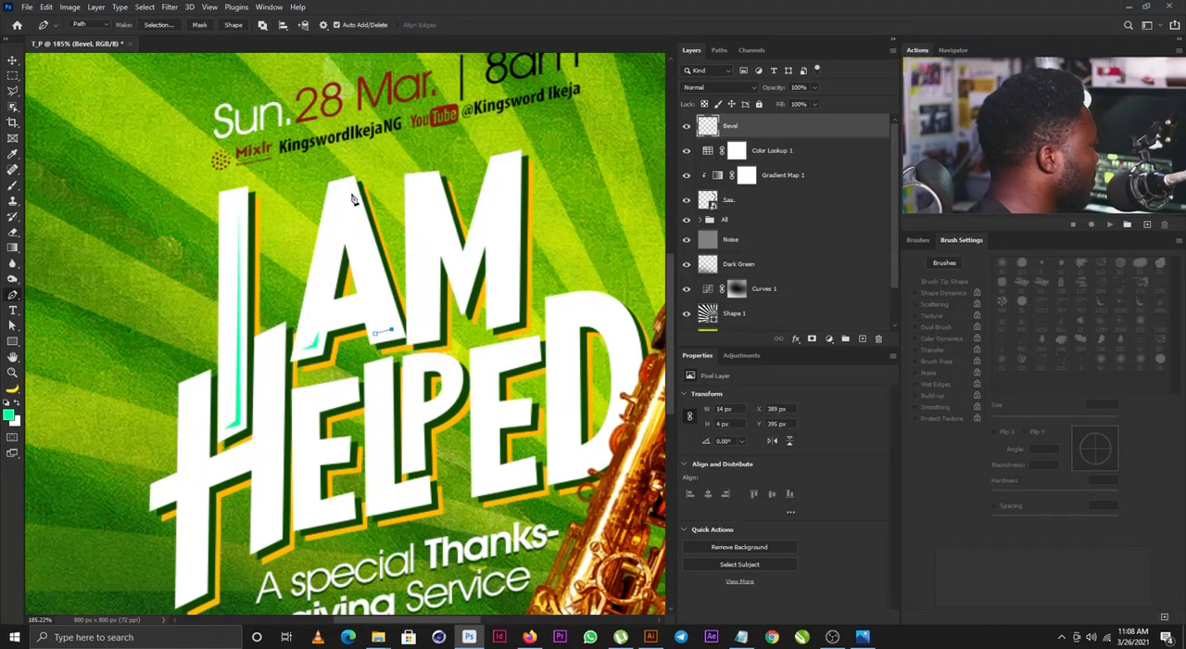
pyautogui.click(352, 193)
pyautogui.click(398, 331)
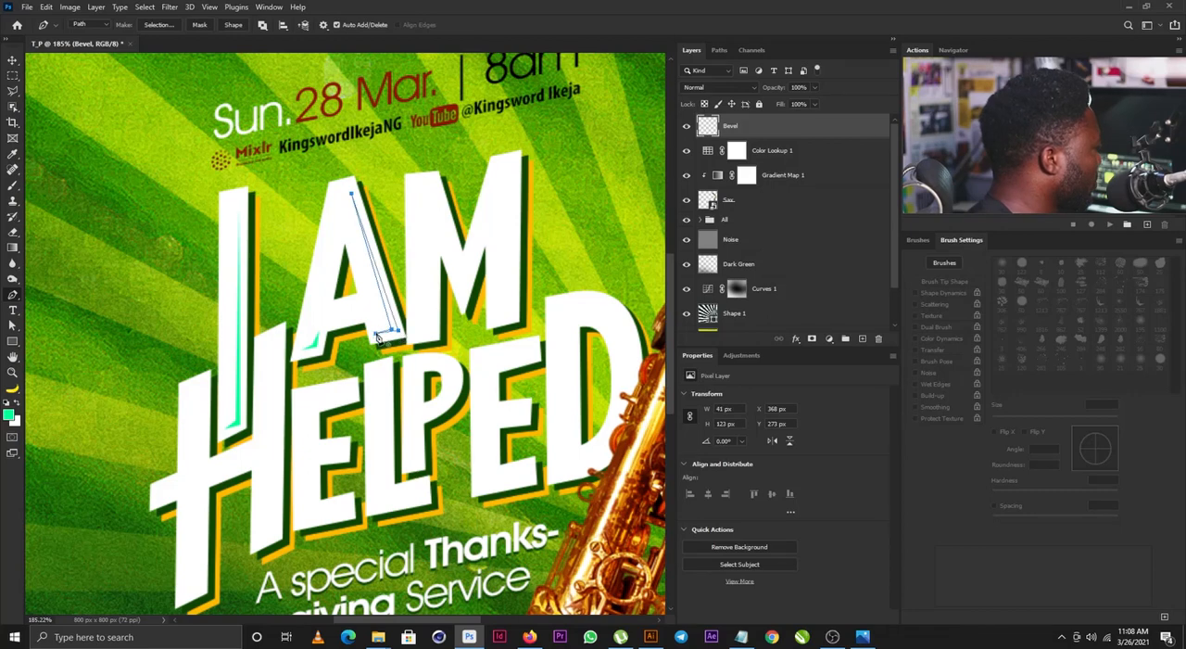
pyautogui.click(375, 335)
pyautogui.hotkey('ctrl', 'Return')
pyautogui.hotkey('alt', 'BackSpace')
pyautogui.hotkey('ctrl', 'd')
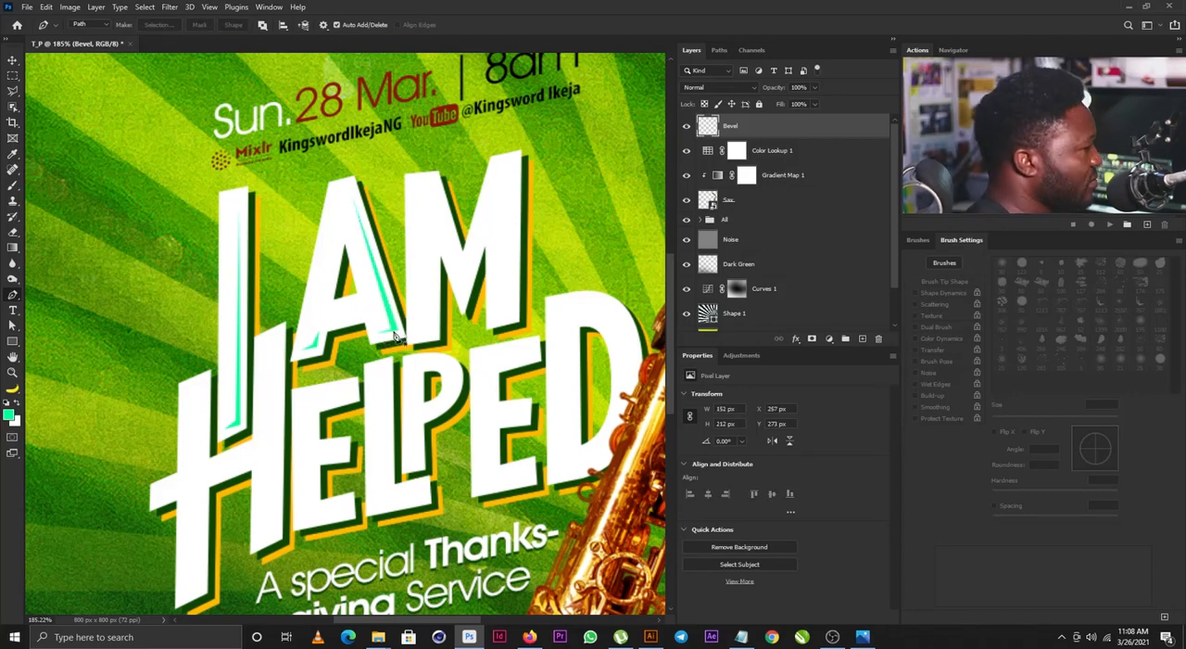
# - Draw a thin bevel sliver about 27 px wide under the A's crossbar, fill it with the foreground green and deselect
pyautogui.click(328, 322)
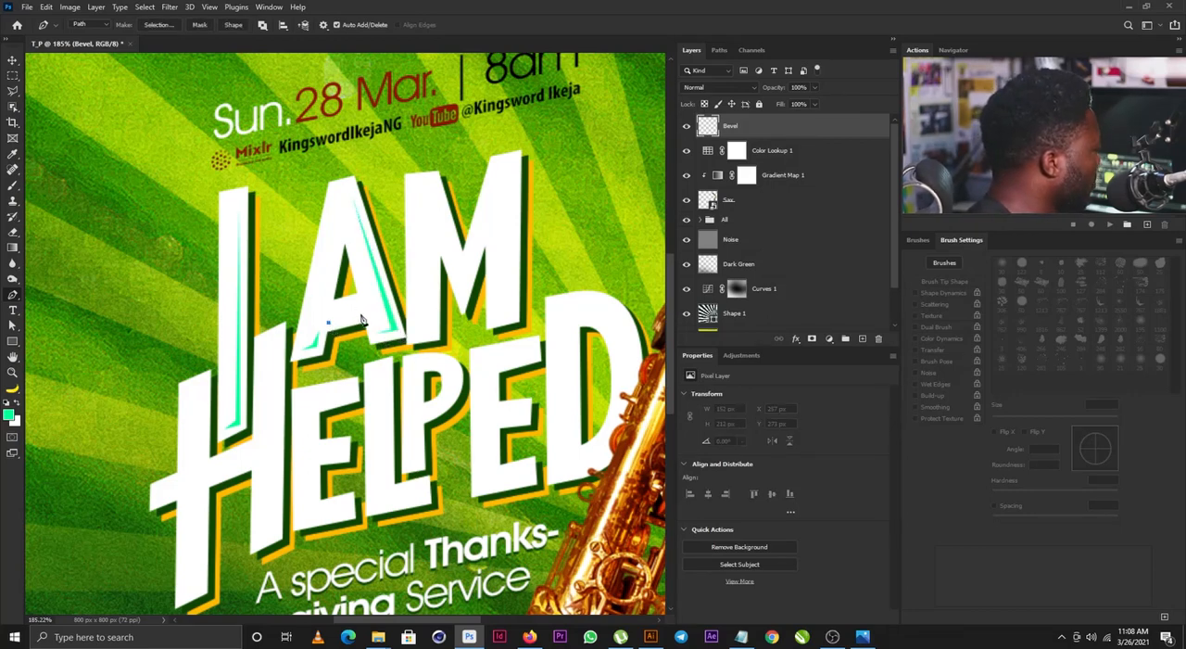
pyautogui.click(359, 317)
pyautogui.click(360, 321)
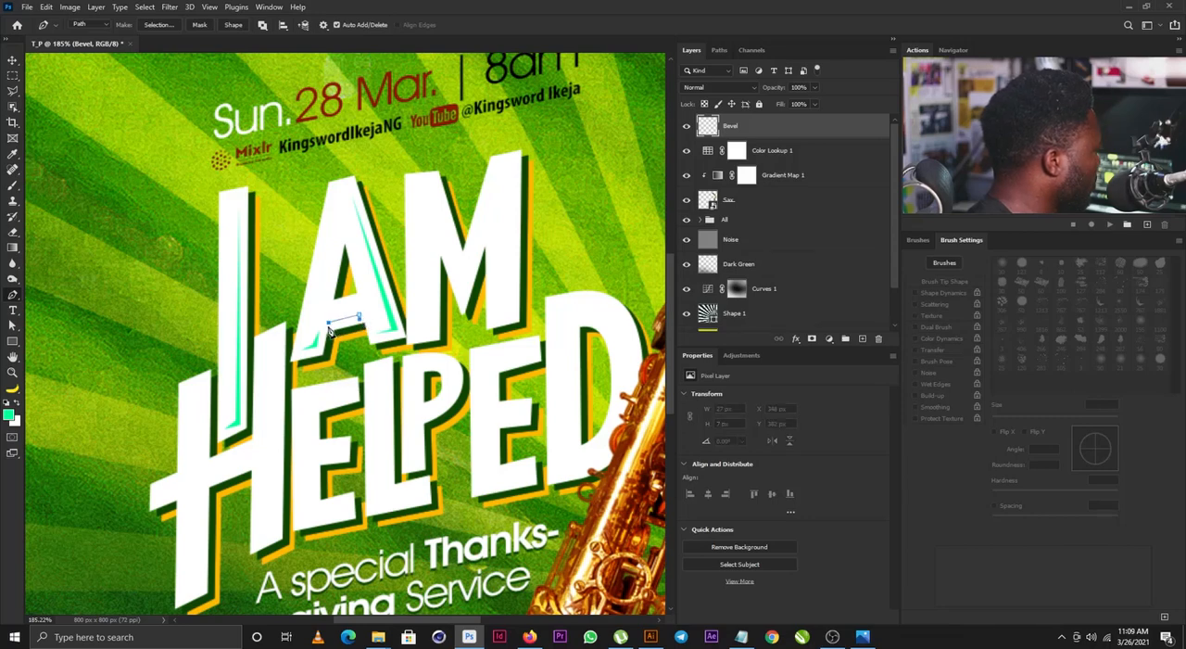
pyautogui.click(330, 327)
pyautogui.click(328, 321)
pyautogui.hotkey('ctrl', 'Return')
pyautogui.hotkey('alt', 'BackSpace')
pyautogui.hotkey('ctrl', 'd')
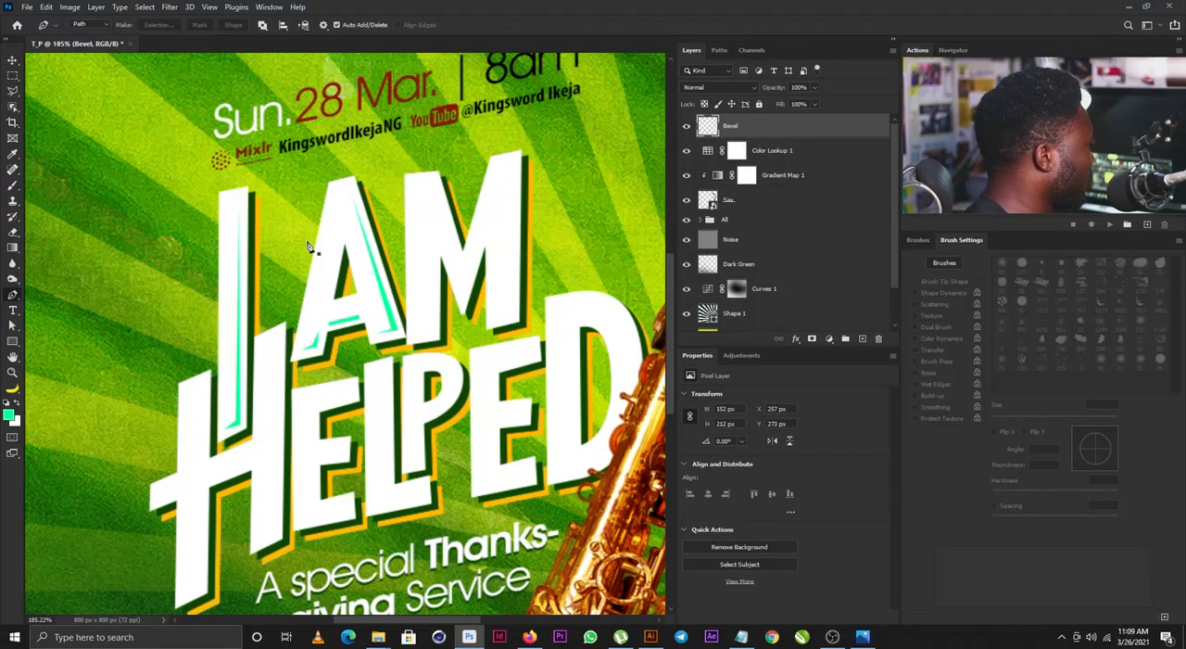
# - Draw a bevel sliver about 41 px tall along the inner edge of the A's left leg, fill it green and deselect
pyautogui.click(336, 250)
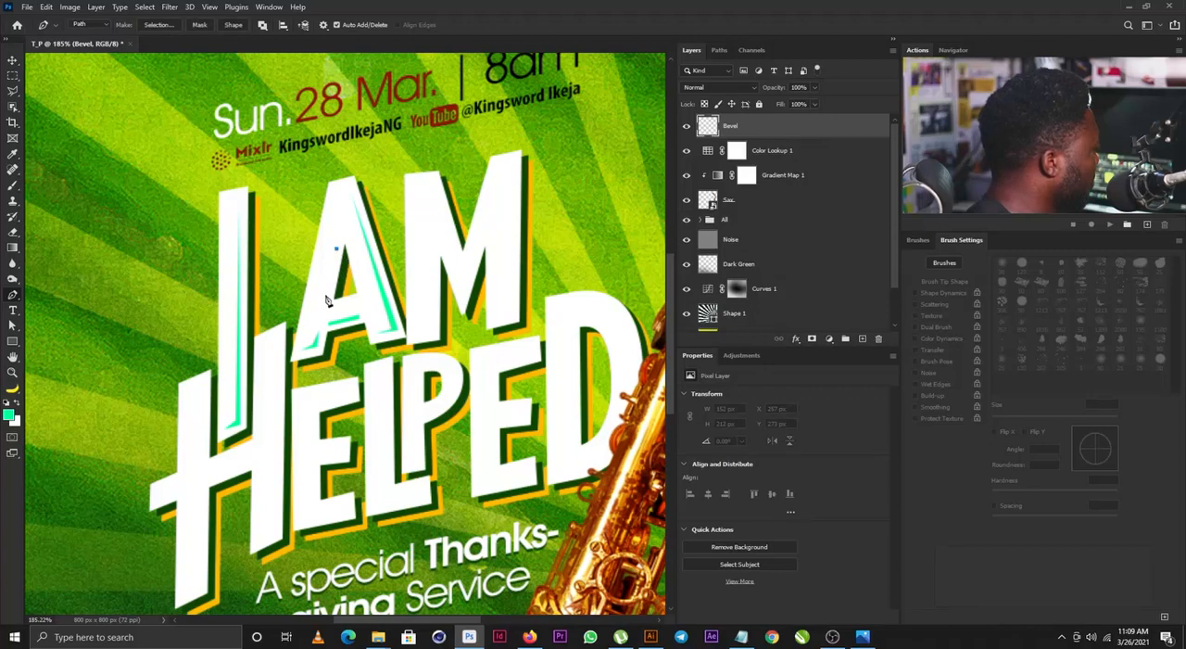
pyautogui.click(328, 296)
pyautogui.click(330, 295)
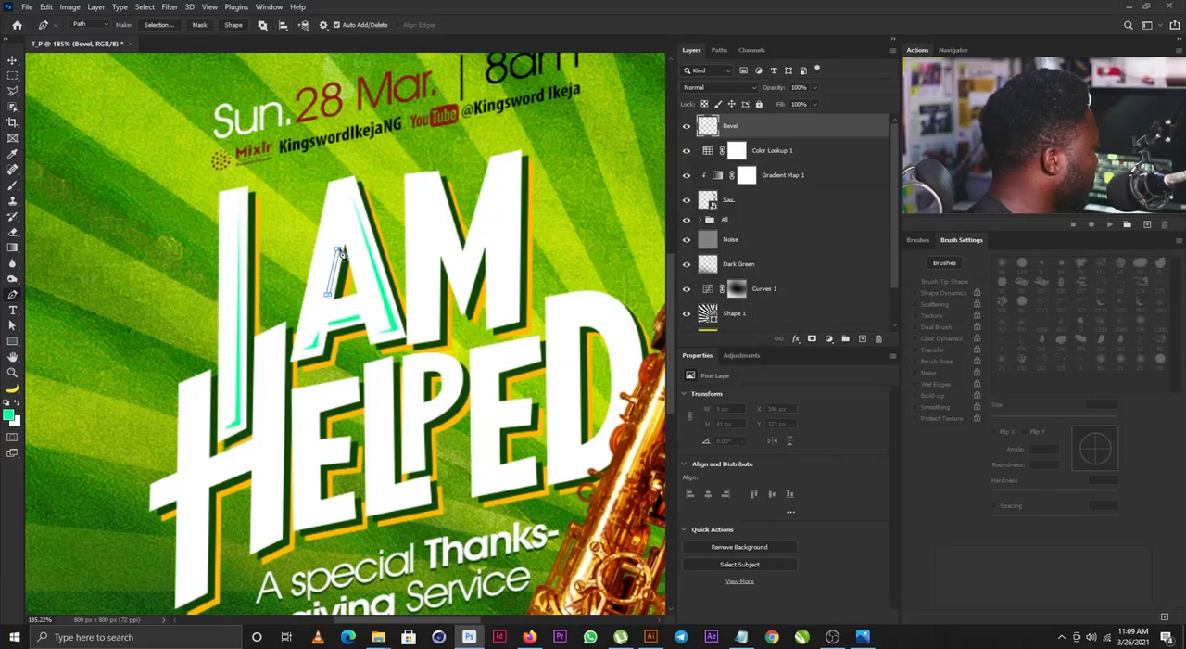
pyautogui.click(338, 249)
pyautogui.hotkey('ctrl', 'Return')
pyautogui.hotkey('alt', 'BackSpace')
pyautogui.hotkey('ctrl', 'd')
# - Draw a bevel sliver about 16 x 55 px on the edge and foot of the M's left stem, fill it green and deselect
pyautogui.moveTo(403, 258); pyautogui.dragTo(351, 282)
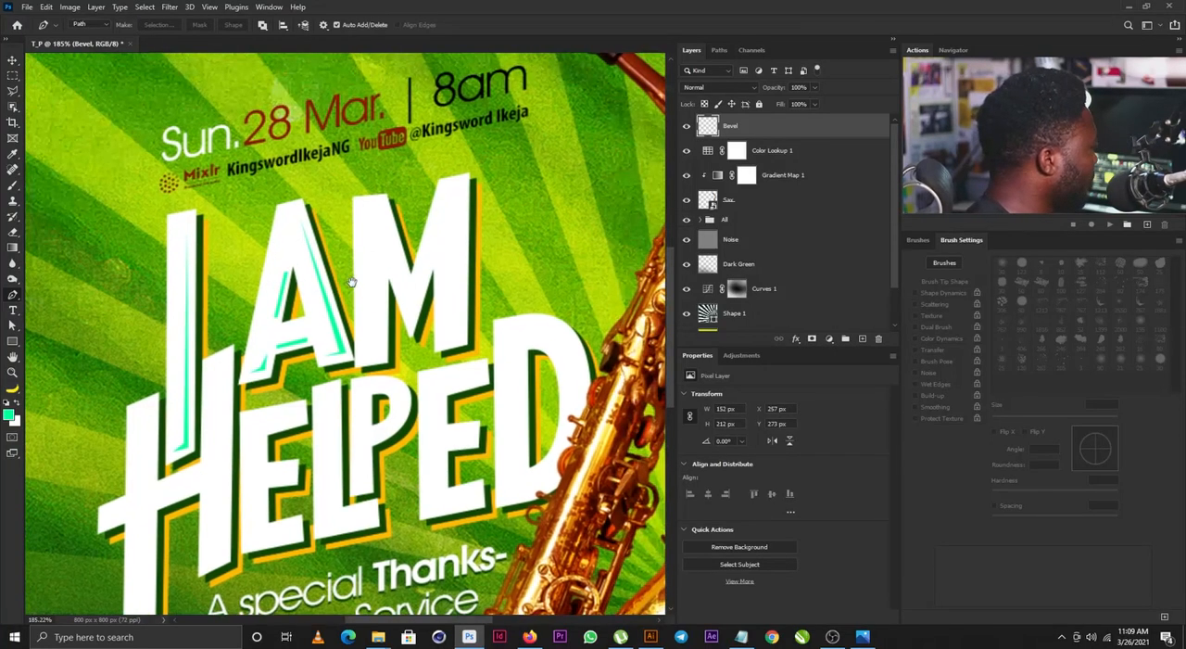
pyautogui.click(380, 298)
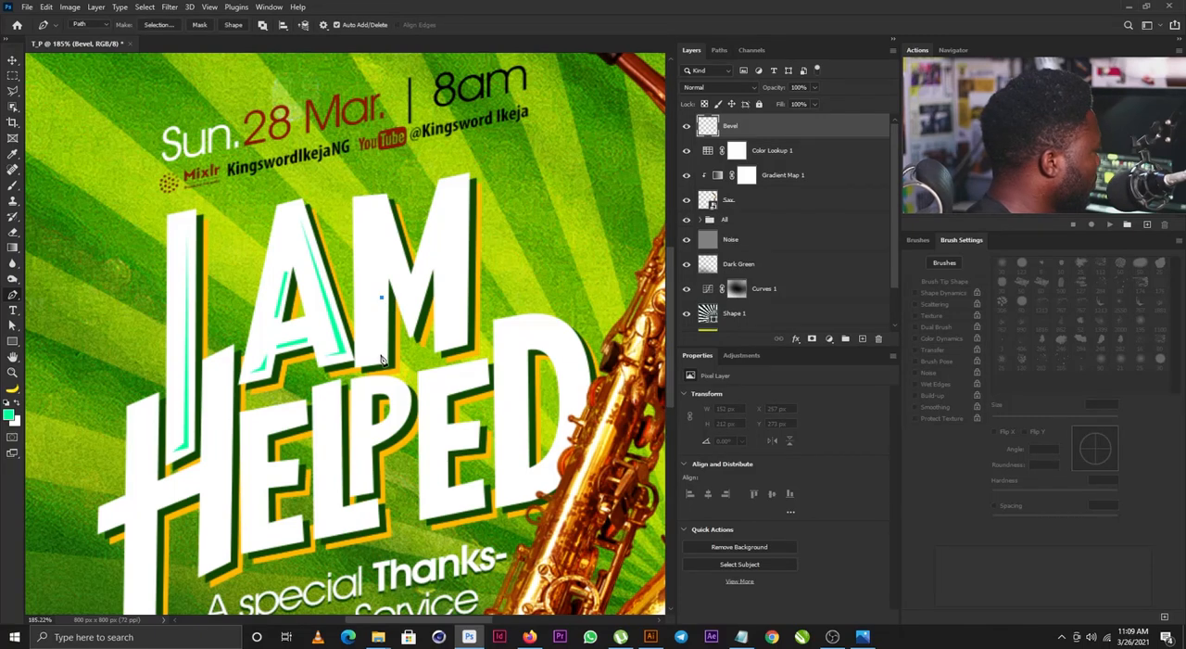
pyautogui.click(381, 356)
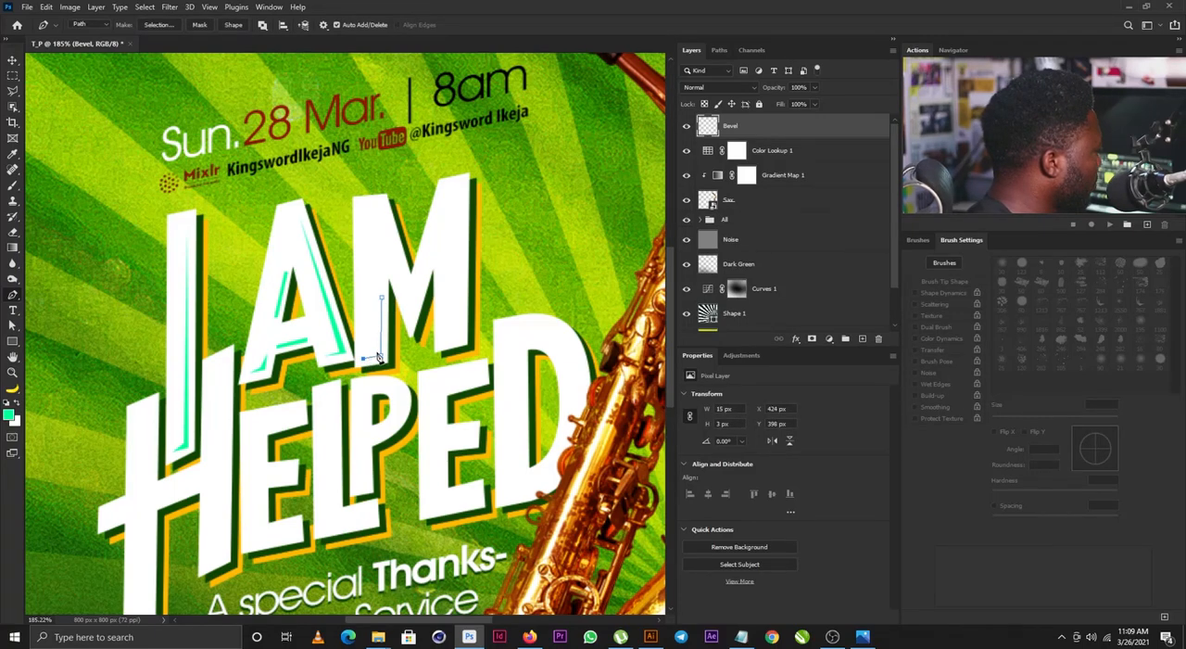
pyautogui.click(381, 299)
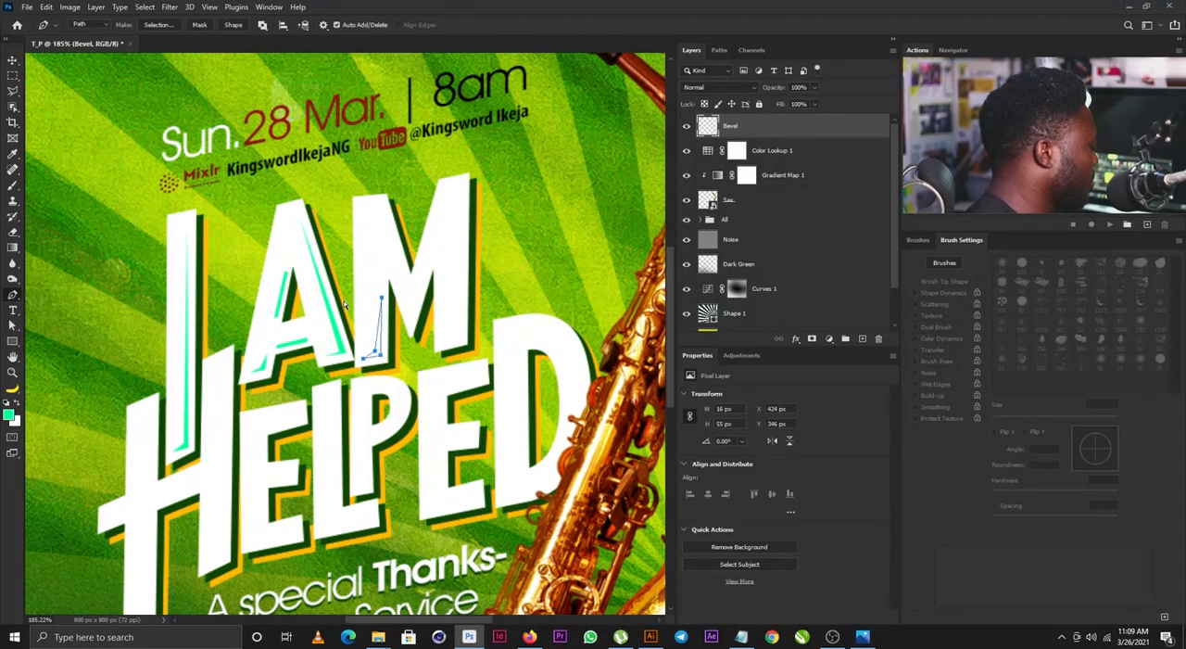
pyautogui.hotkey('ctrl', 'Return')
pyautogui.hotkey('alt', 'BackSpace')
pyautogui.hotkey('ctrl', 'd')
# - Draw a long bevel sliver along the outer edge and foot of the M's right stem, fill it green and deselect
pyautogui.click(444, 340)
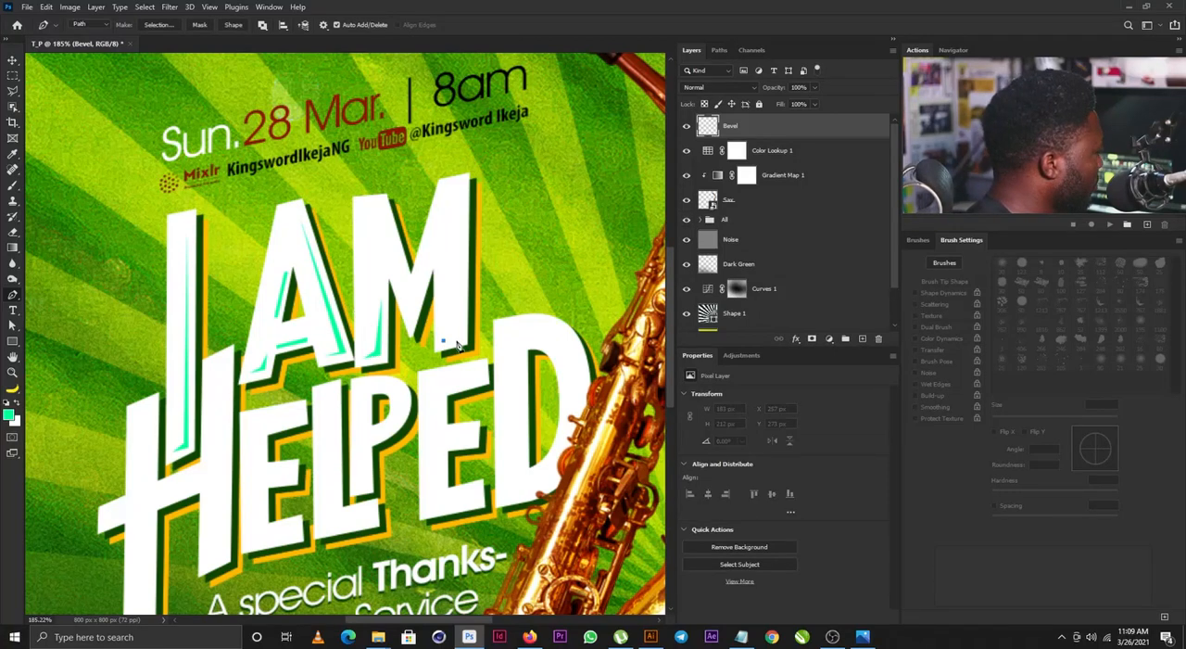
pyautogui.click(461, 337)
pyautogui.click(463, 207)
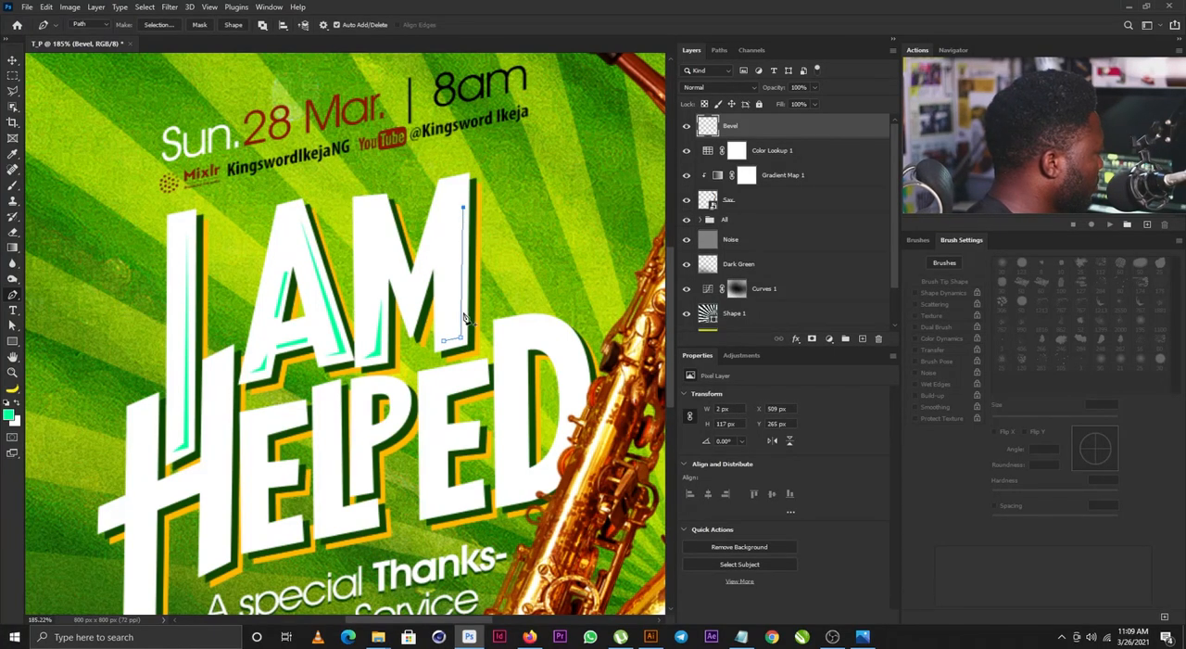
pyautogui.click(456, 332)
pyautogui.hotkey('ctrl', 'Return')
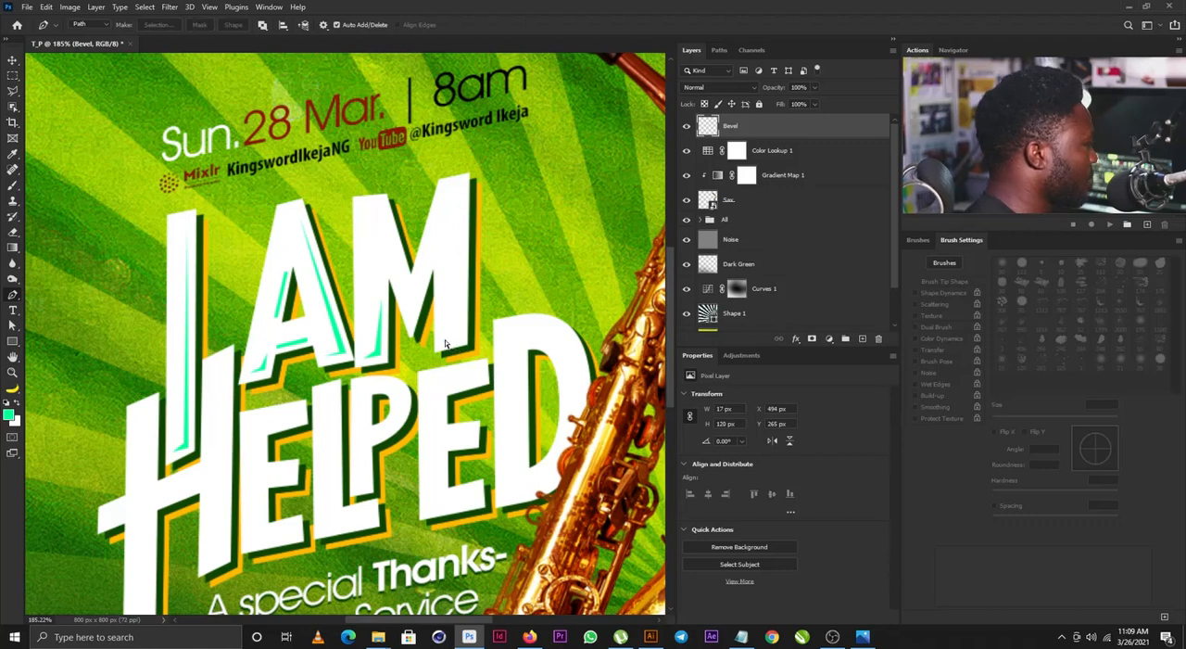
pyautogui.hotkey('alt', 'BackSpace')
pyautogui.hotkey('ctrl', 'd')
# - Draw a bevel sliver about 22 x 57 px along the M's left diagonal stroke, fill it with the foreground green and deselect
pyautogui.click(382, 212)
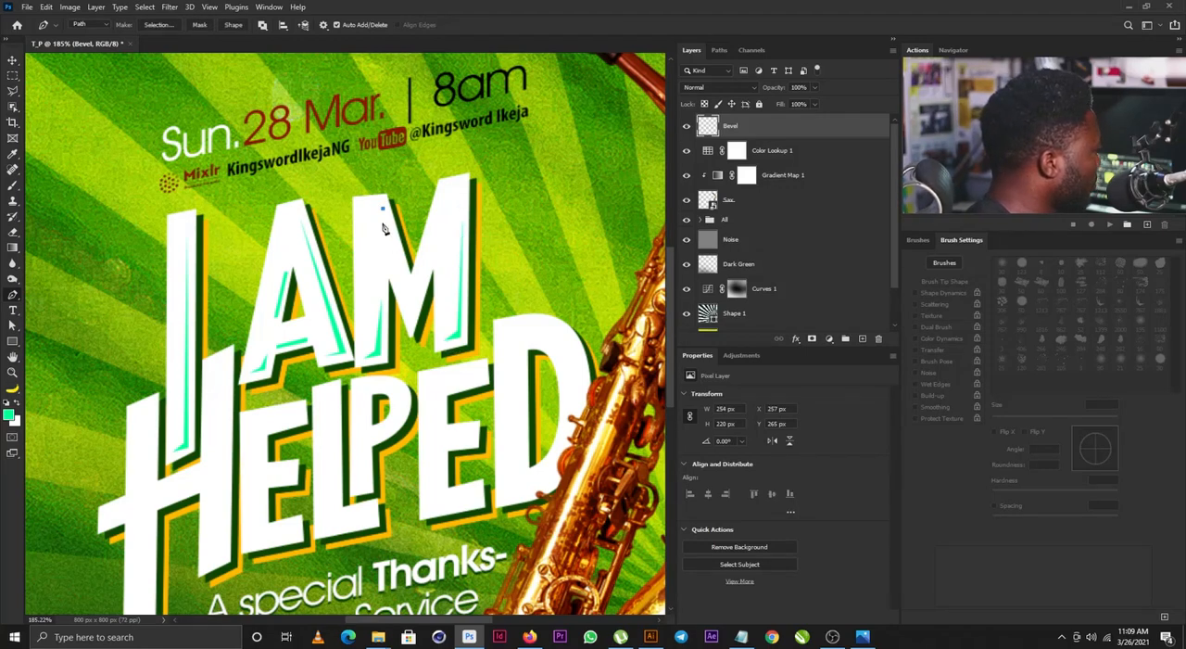
pyautogui.click(404, 271)
pyautogui.click(382, 211)
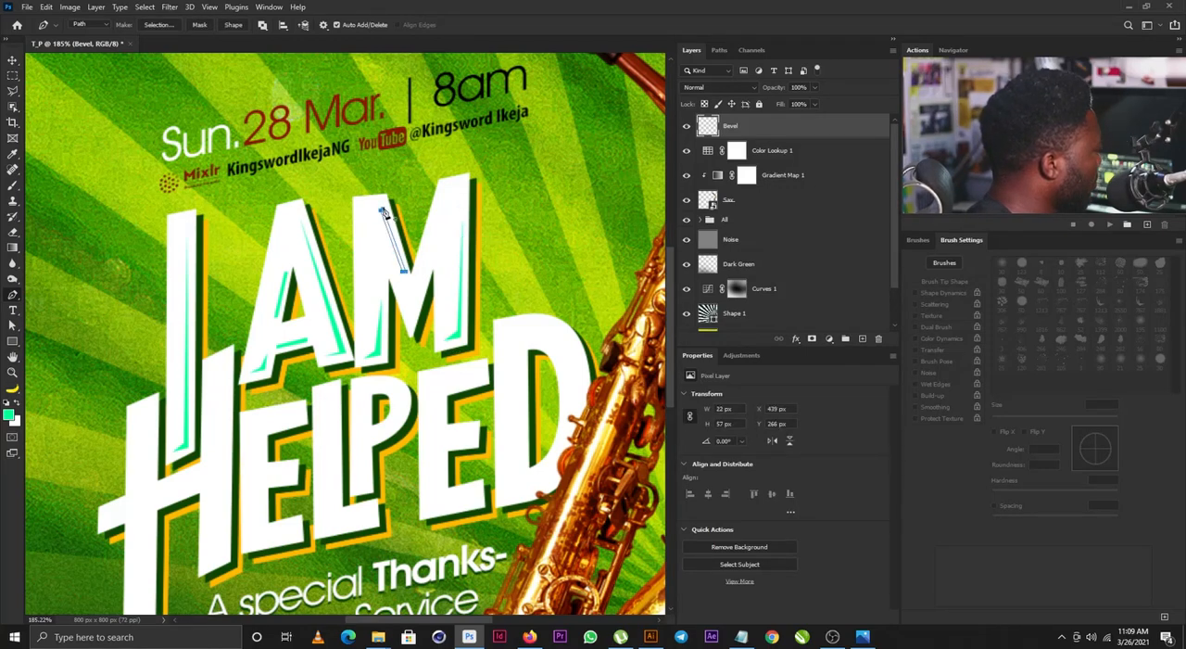
pyautogui.hotkey('ctrl', 'Return')
pyautogui.hotkey('alt', 'BackSpace')
pyautogui.hotkey('ctrl', 'd')
# - Draw a bevel sliver about 16 x 176 px down the edge and foot of the H's right stem, fill it green and deselect
pyautogui.moveTo(519, 390); pyautogui.dragTo(584, 246)
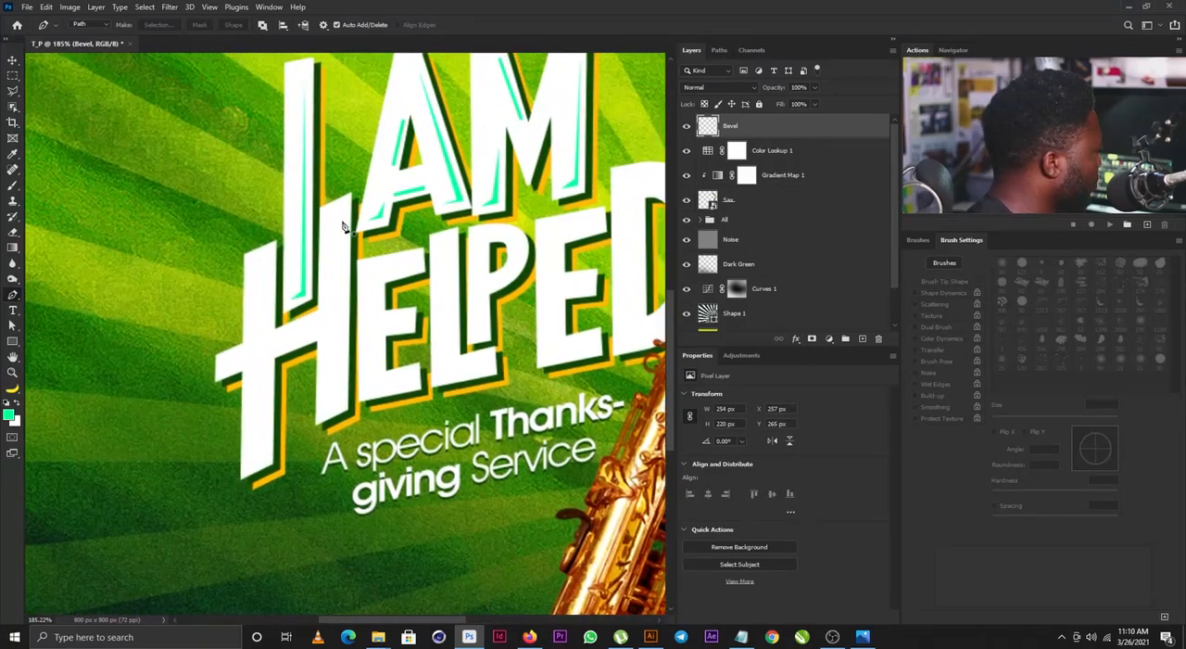
pyautogui.click(342, 214)
pyautogui.click(343, 405)
pyautogui.click(325, 415)
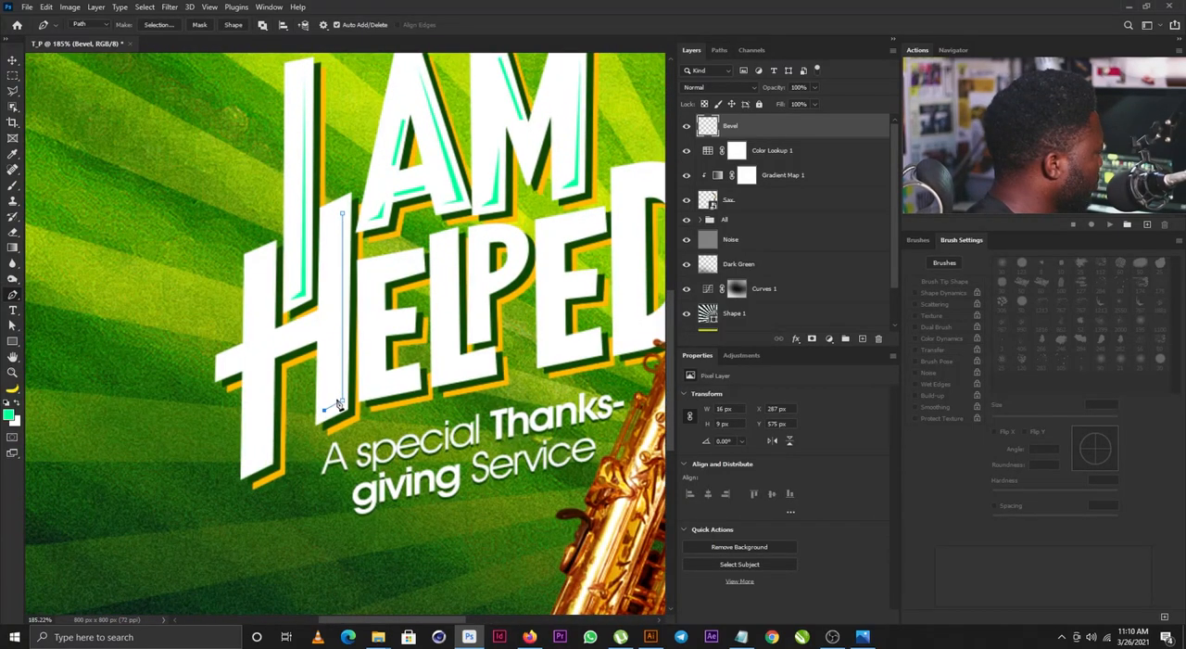
pyautogui.click(338, 396)
pyautogui.click(341, 214)
pyautogui.hotkey('ctrl', 'Return')
pyautogui.hotkey('alt', 'BackSpace')
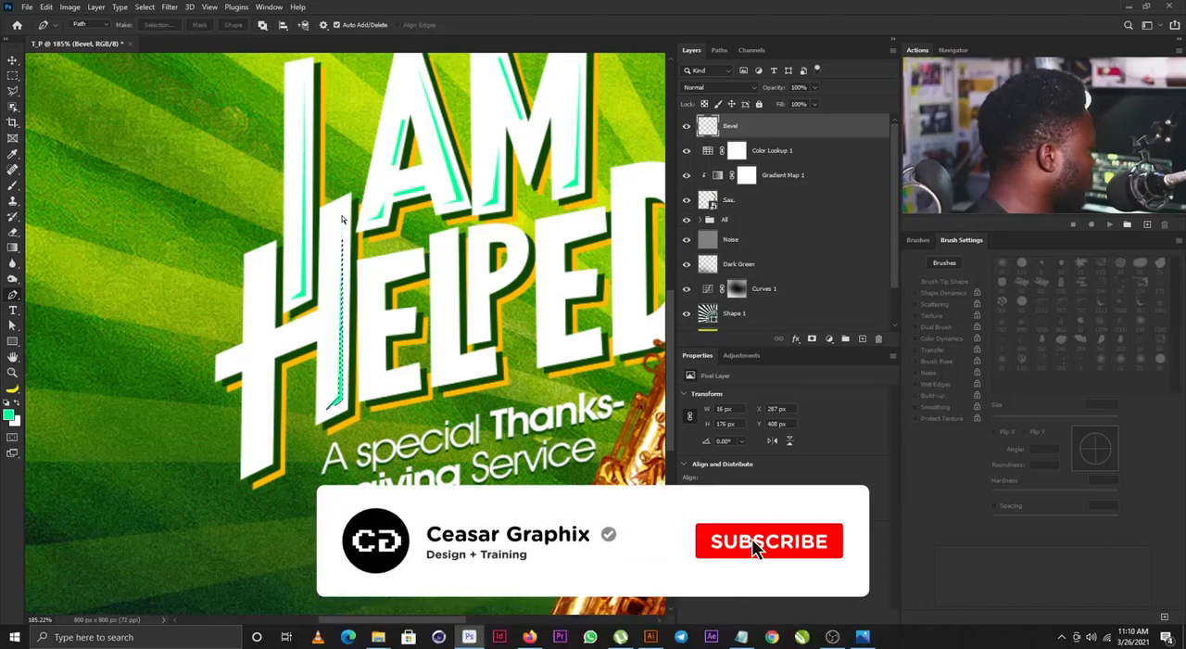
pyautogui.hotkey('ctrl', 'd')
# - Draw a bevel sliver about 17 x 93 px on the H's left stem below the crossbar, fill it green and deselect
pyautogui.click(248, 465)
pyautogui.click(261, 456)
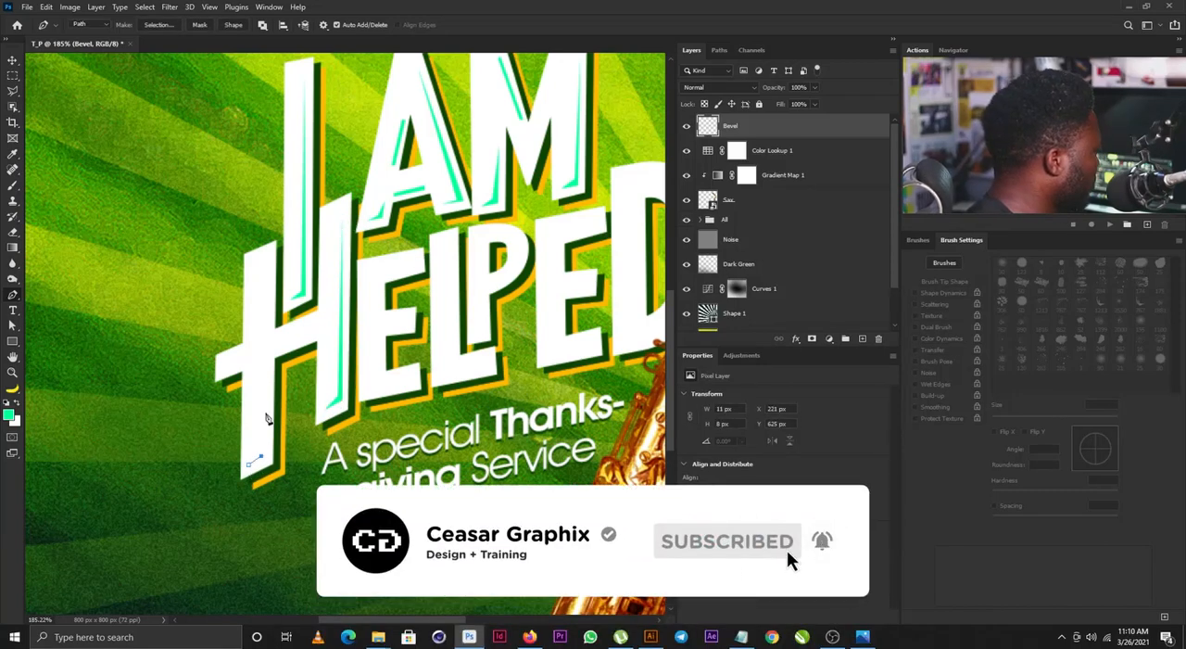
pyautogui.click(267, 364)
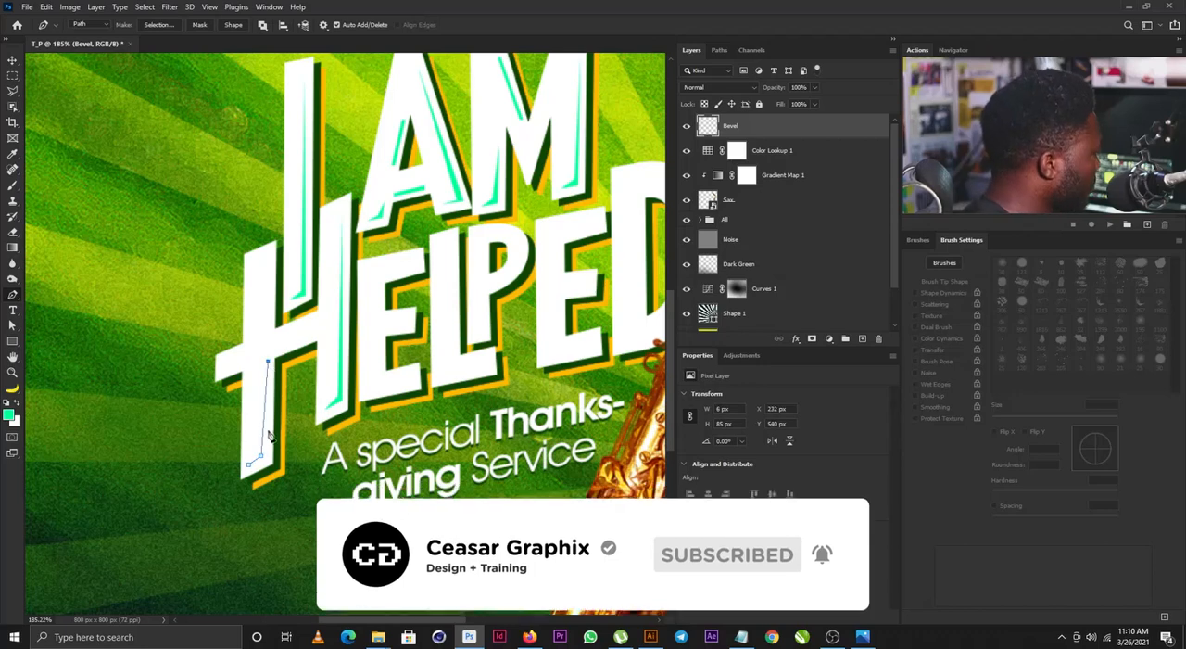
pyautogui.click(249, 466)
pyautogui.hotkey('ctrl', 'Return')
pyautogui.hotkey('alt', 'BackSpace')
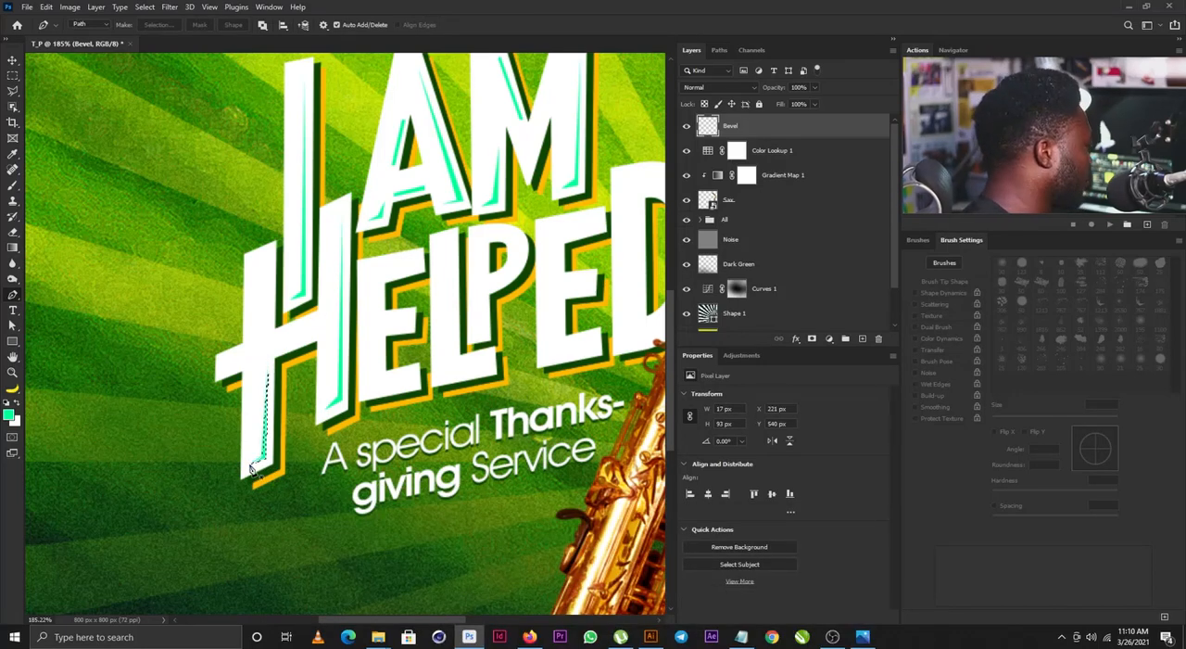
pyautogui.hotkey('ctrl', 'd')
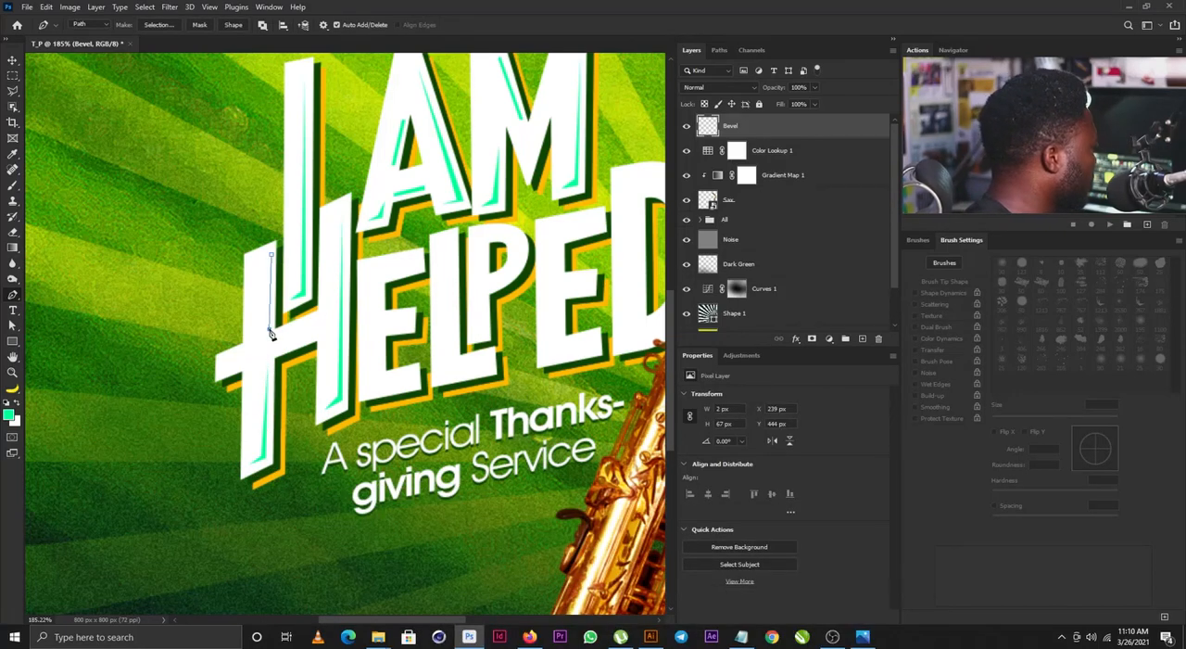
# - Draw a bevel sliver about 6 x 68 px on the H's left stem above the crossbar, fill it green and deselect
pyautogui.click(268, 256)
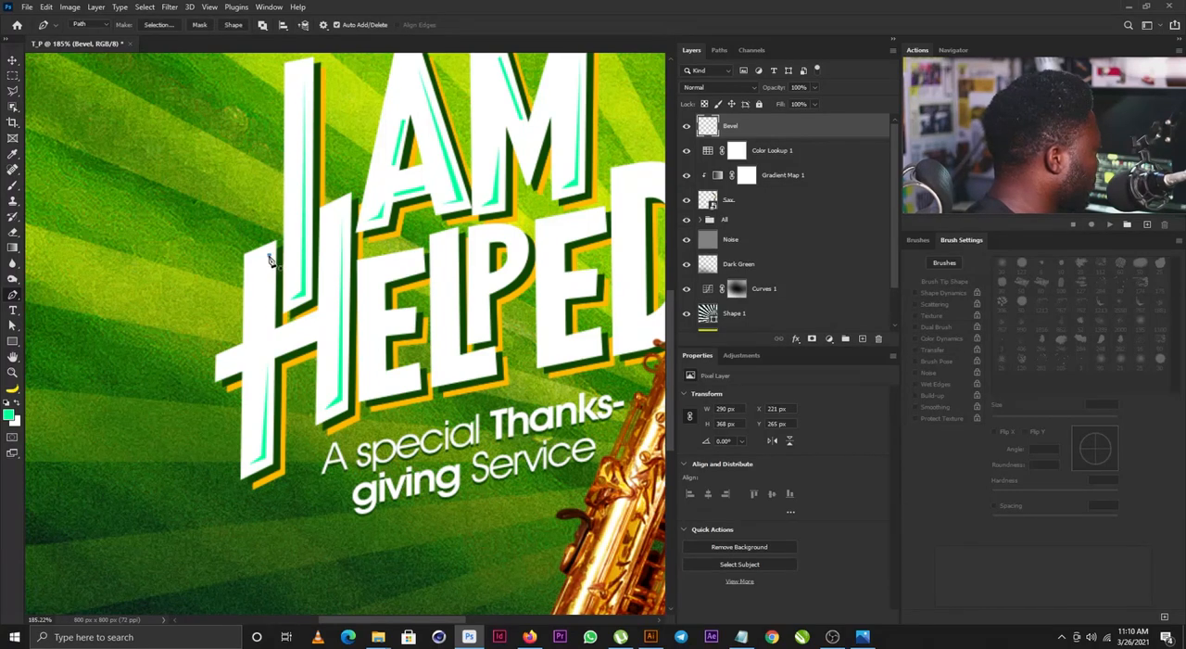
pyautogui.click(268, 331)
pyautogui.click(264, 258)
pyautogui.click(269, 256)
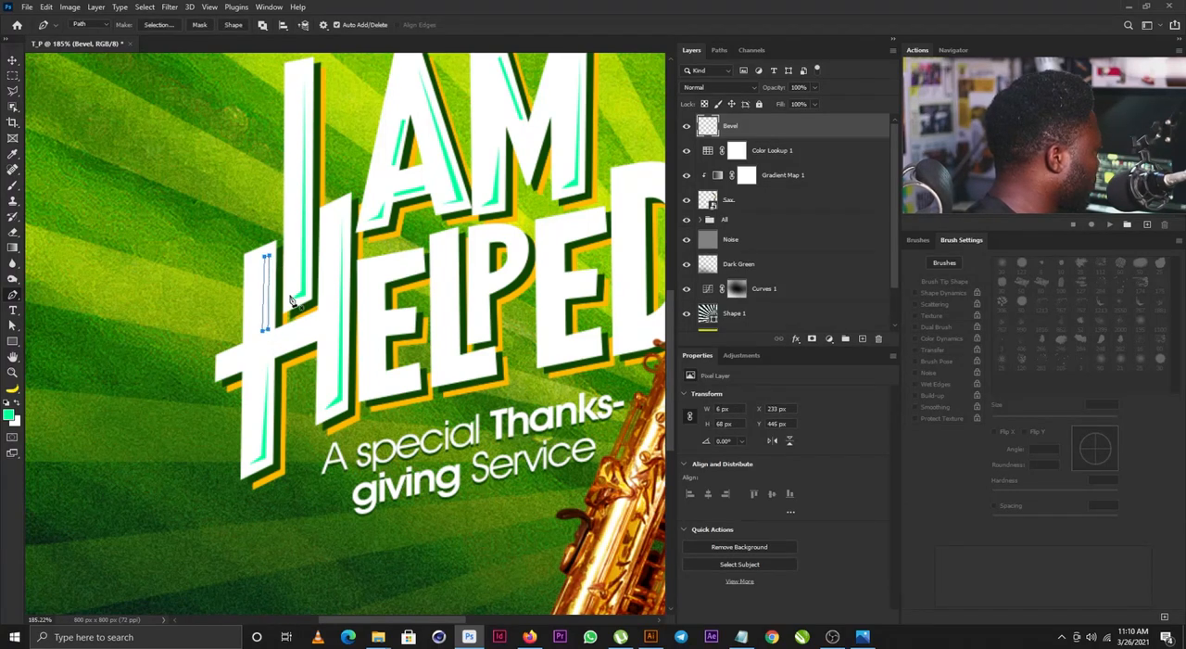
pyautogui.hotkey('ctrl', 'Return')
pyautogui.hotkey('alt', 'BackSpace')
pyautogui.hotkey('ctrl', 'd')
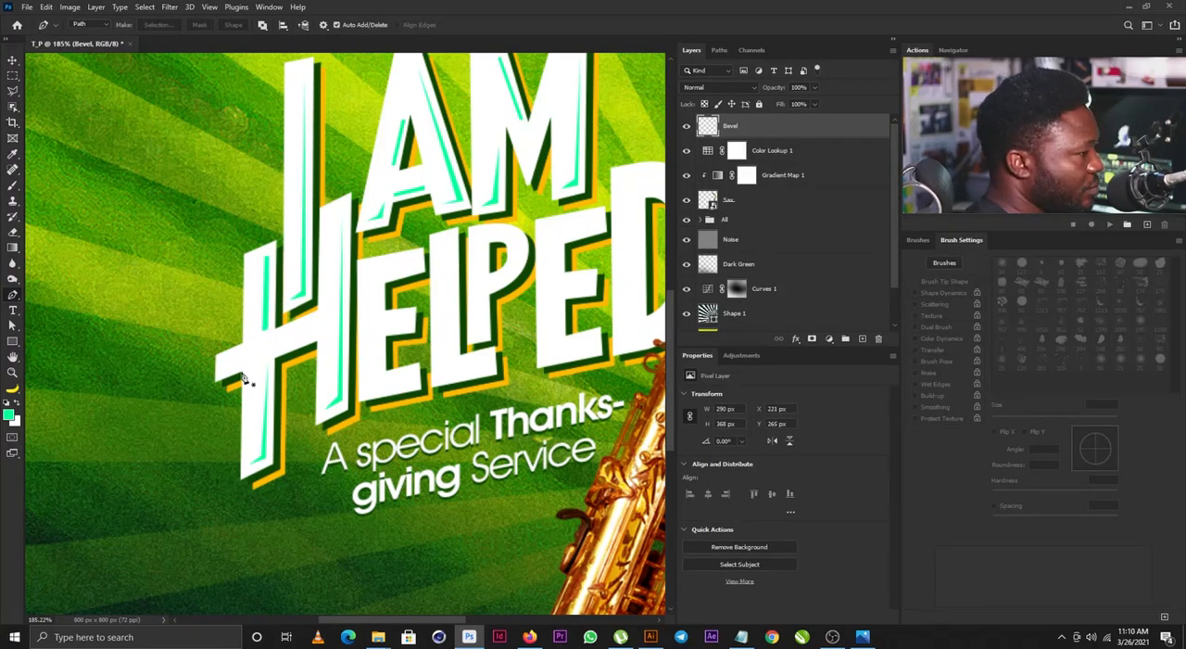
# - Draw a small bevel sliver on the outer left end of the H's crossbar, fill it green and deselect
pyautogui.click(220, 373)
pyautogui.click(236, 369)
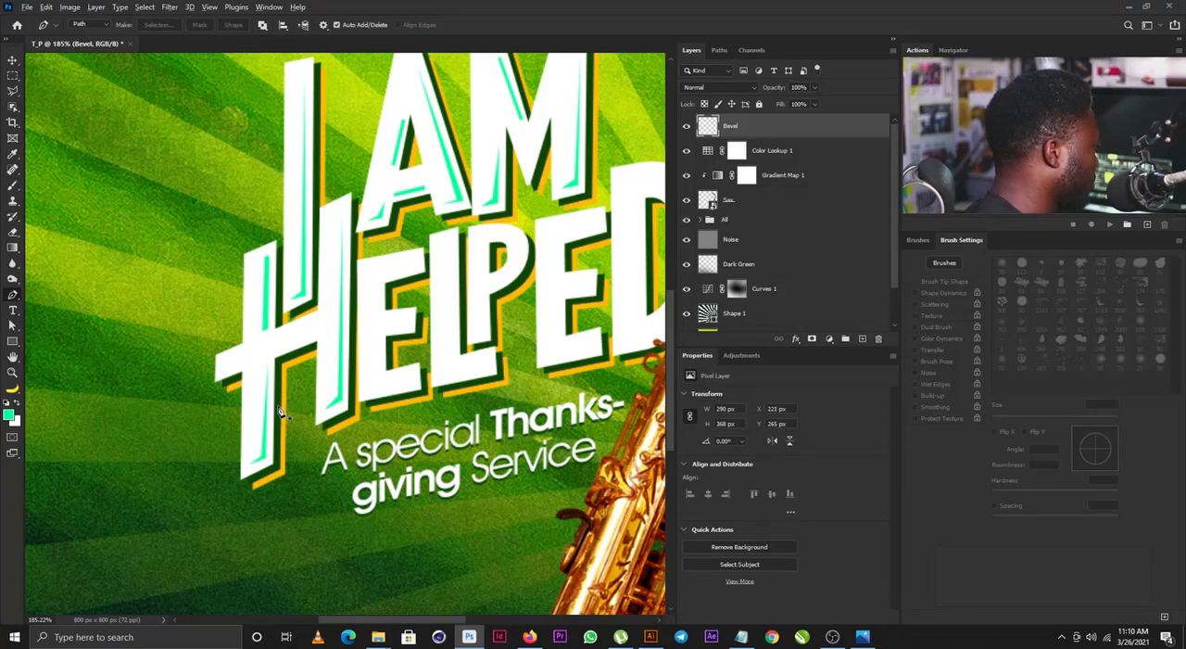
pyautogui.hotkey('ctrl', 'Return')
pyautogui.hotkey('alt', 'BackSpace')
pyautogui.hotkey('ctrl', 'd')
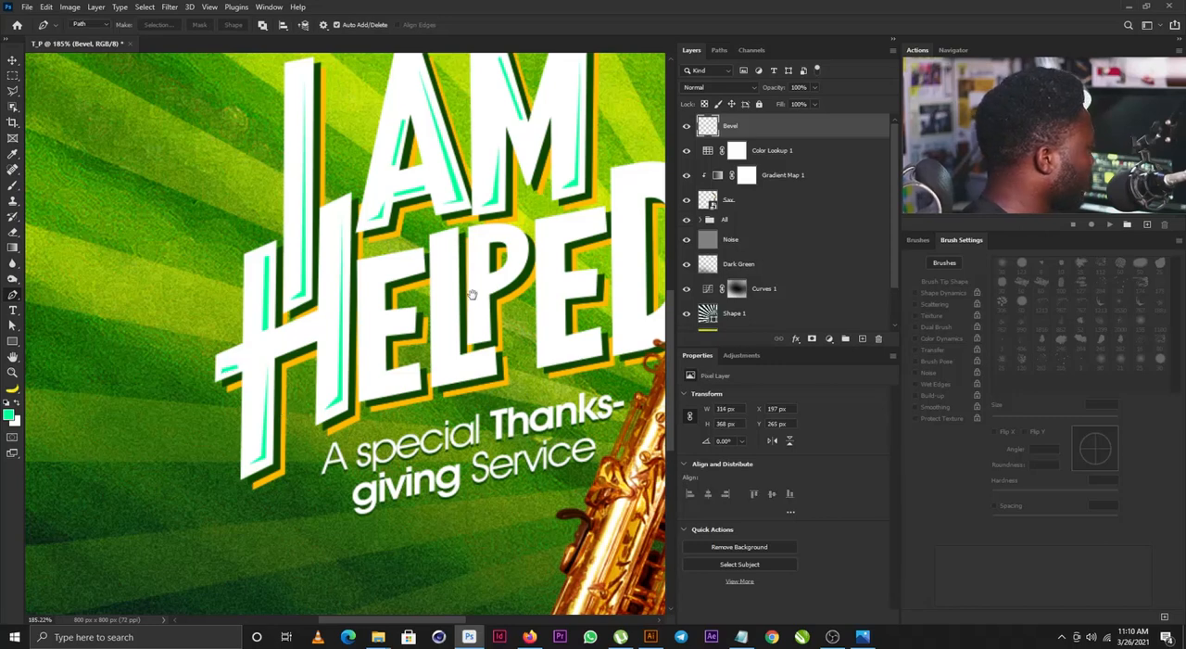
# - Draw a bevel sliver along the underside and end of the first E's upper arm, fill it green and deselect
pyautogui.moveTo(468, 291); pyautogui.dragTo(386, 313)
pyautogui.click(335, 294)
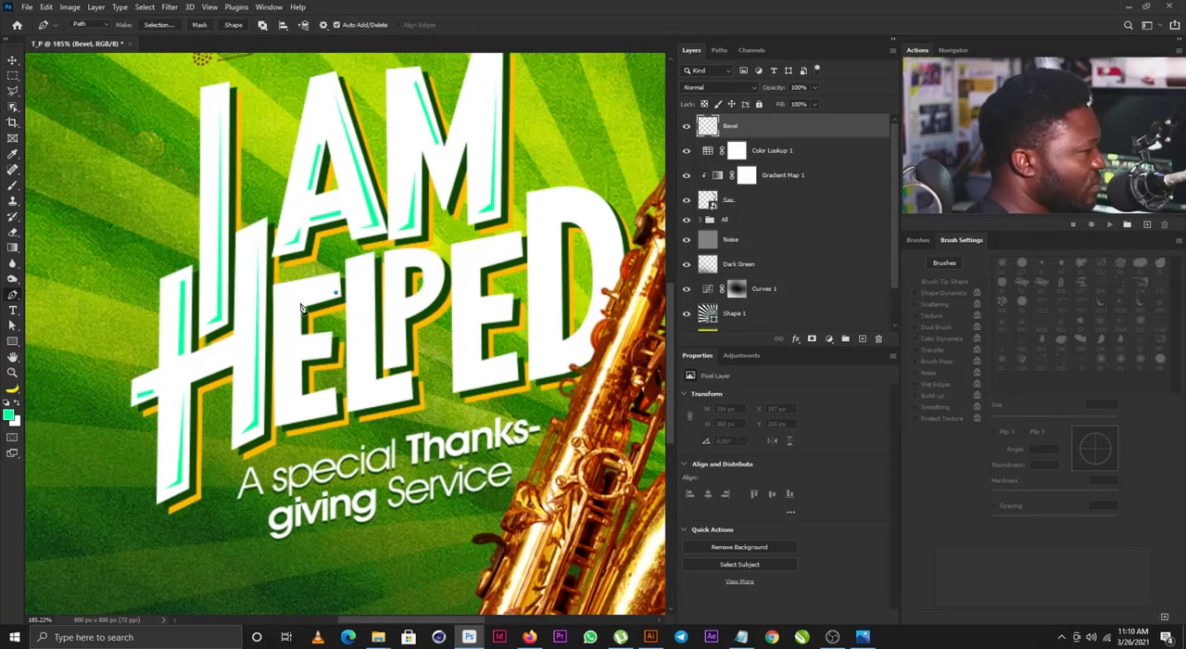
pyautogui.click(299, 303)
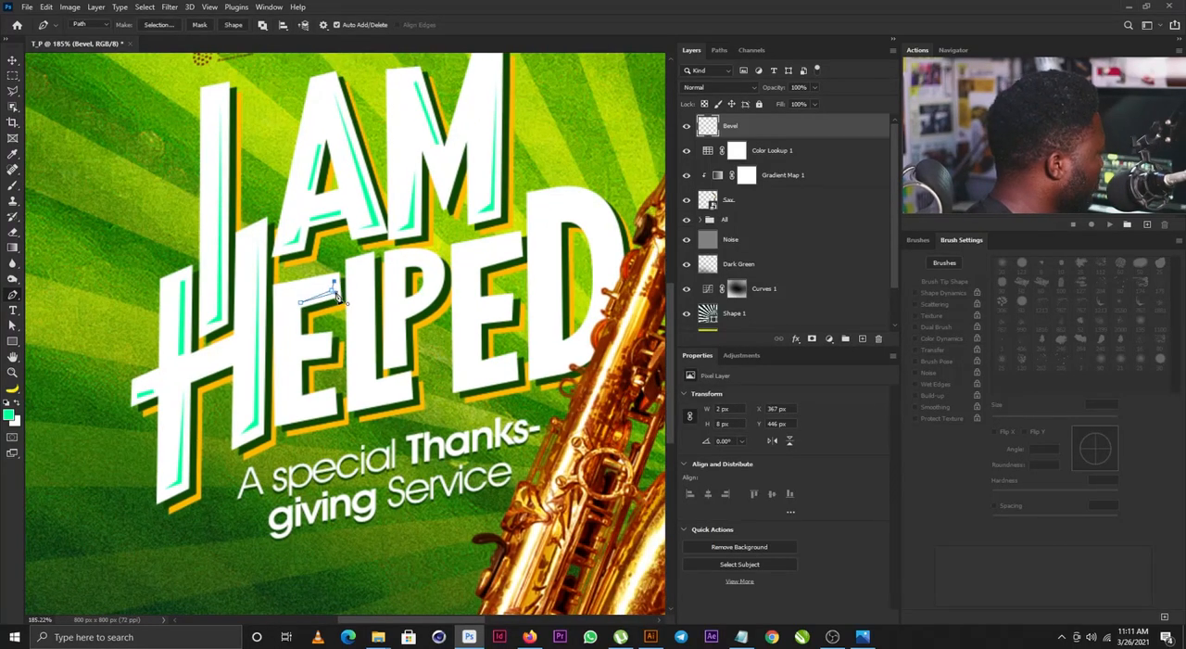
pyautogui.click(335, 291)
pyautogui.hotkey('ctrl', 'Return')
pyautogui.hotkey('alt', 'BackSpace')
pyautogui.hotkey('ctrl', 'd')
# - Draw a bevel sliver about 14 x 13 px on the first E's middle arm, fill it green and deselect
pyautogui.moveTo(356, 300); pyautogui.dragTo(349, 250)
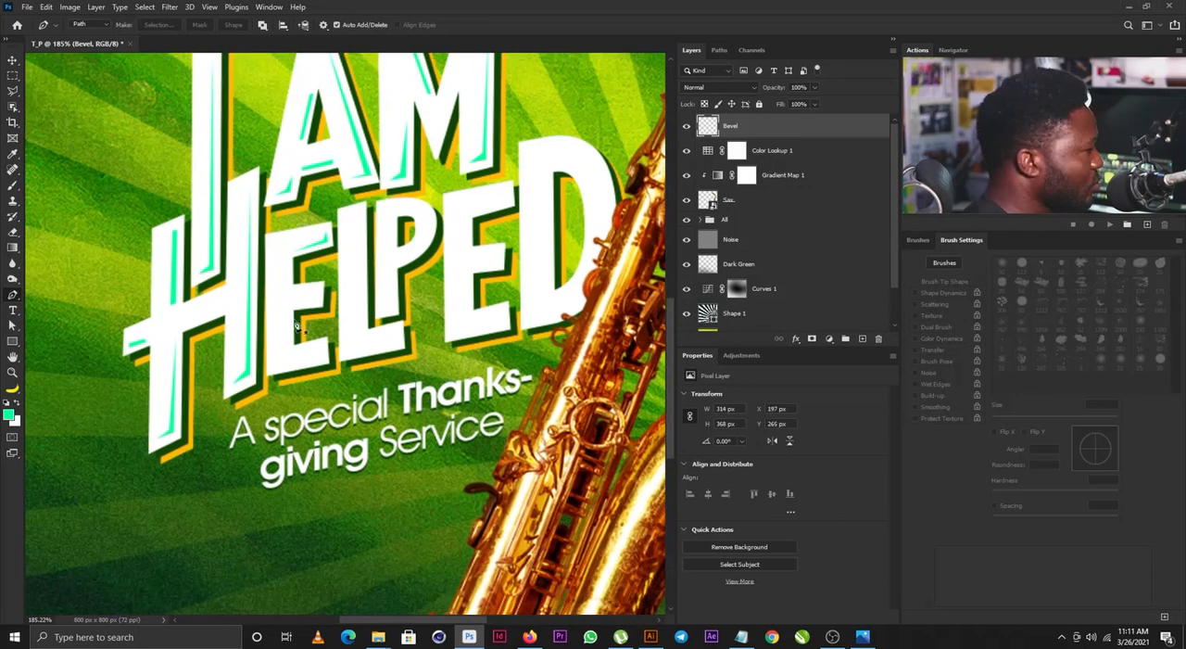
pyautogui.click(300, 307)
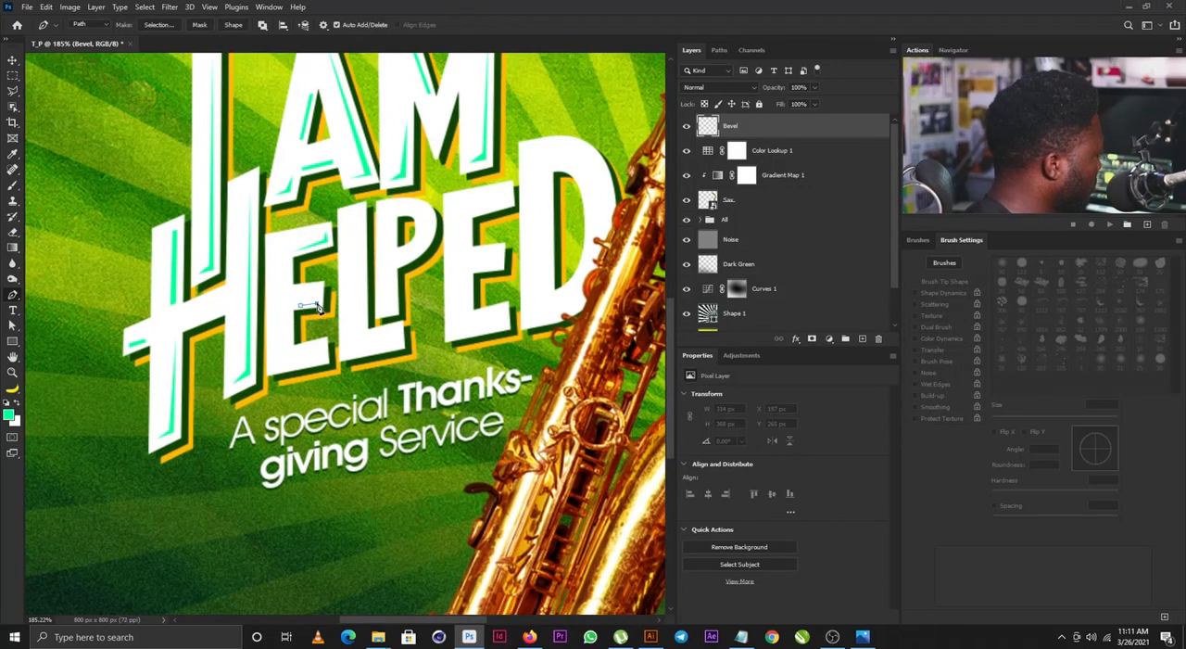
pyautogui.click(317, 301)
pyautogui.click(301, 306)
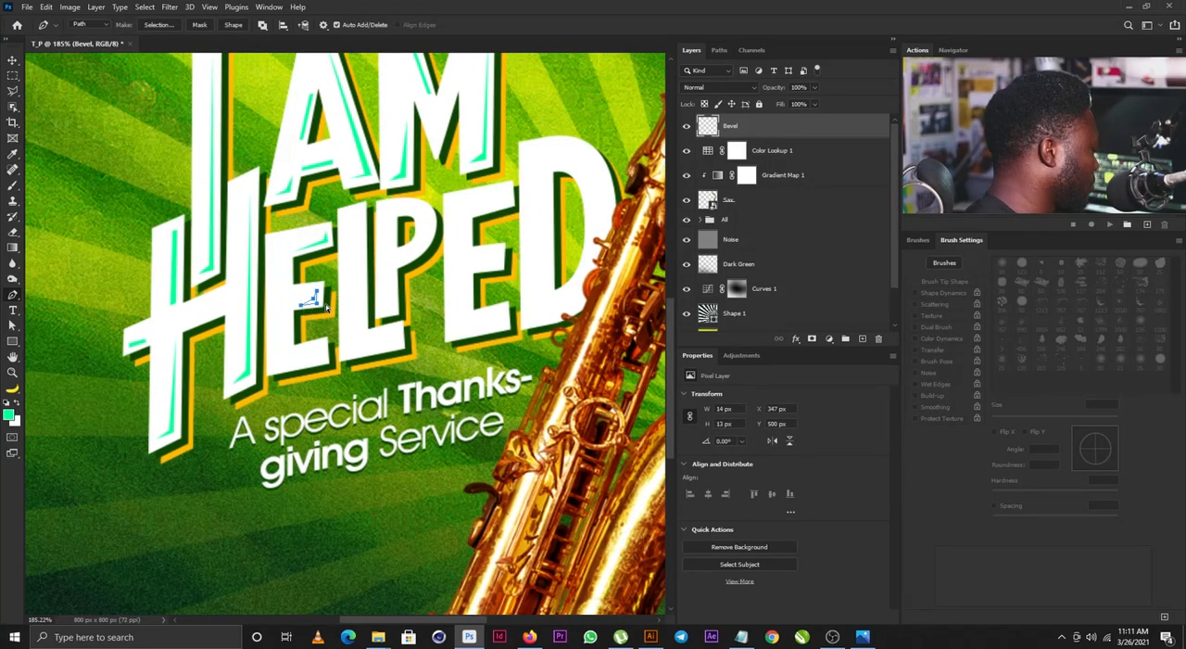
pyautogui.hotkey('ctrl', 'Return')
pyautogui.hotkey('alt', 'BackSpace')
pyautogui.hotkey('ctrl', 'd')
# - Draw a bevel sliver about 37 x 21 px along the first E's bottom arm, fill it green and deselect
pyautogui.scroll(-1, 323, 310)
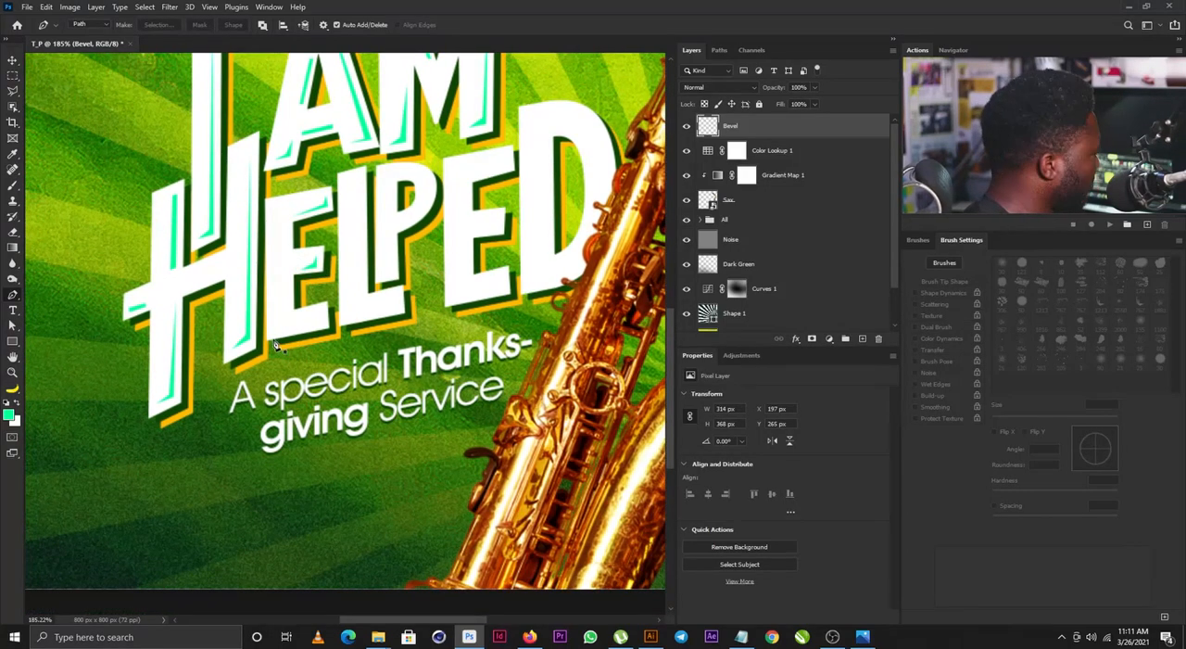
pyautogui.click(279, 331)
pyautogui.click(317, 323)
pyautogui.click(320, 307)
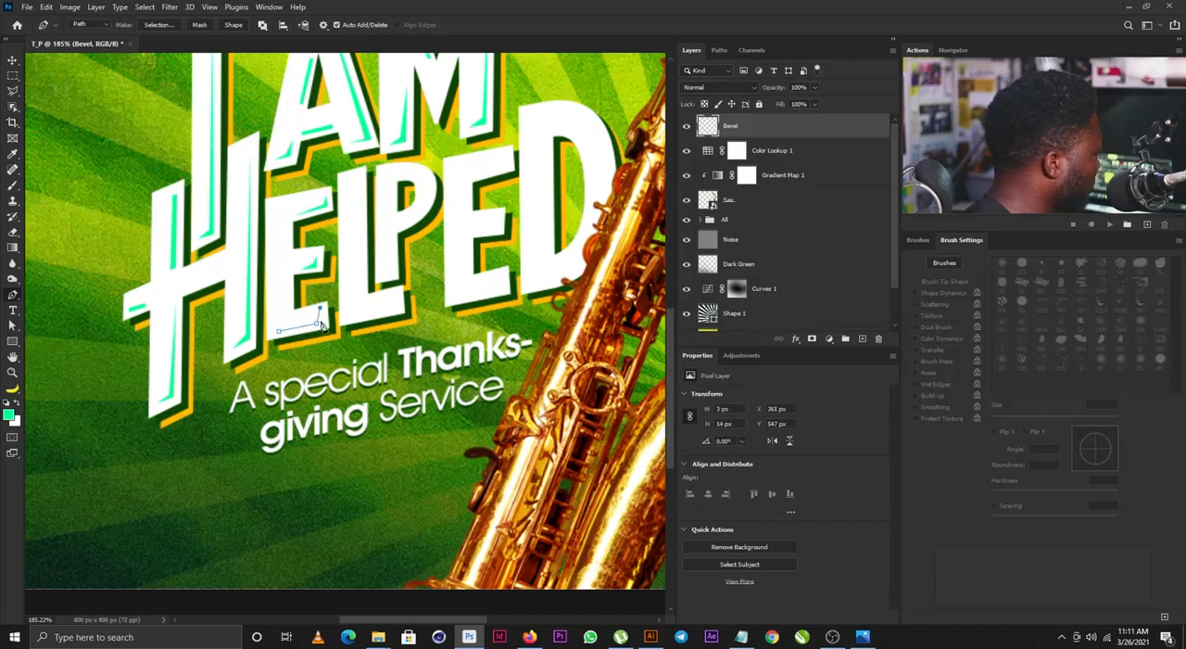
pyautogui.click(279, 331)
pyautogui.hotkey('ctrl', 'Return')
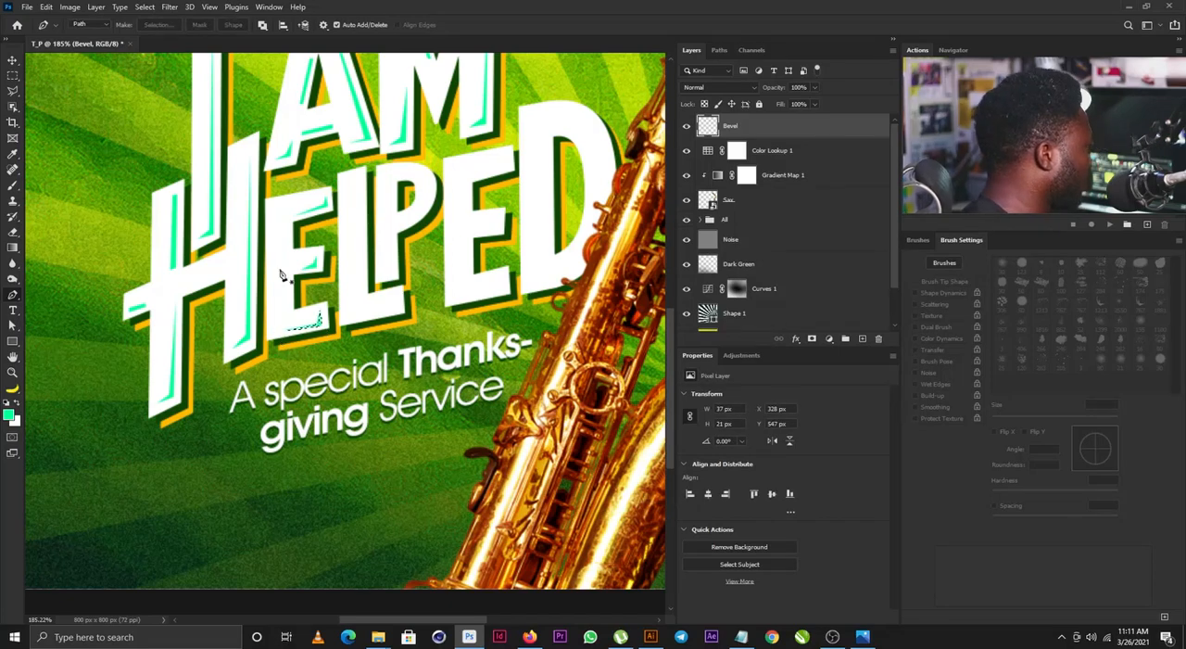
pyautogui.hotkey('alt', 'BackSpace')
pyautogui.hotkey('ctrl', 'd')
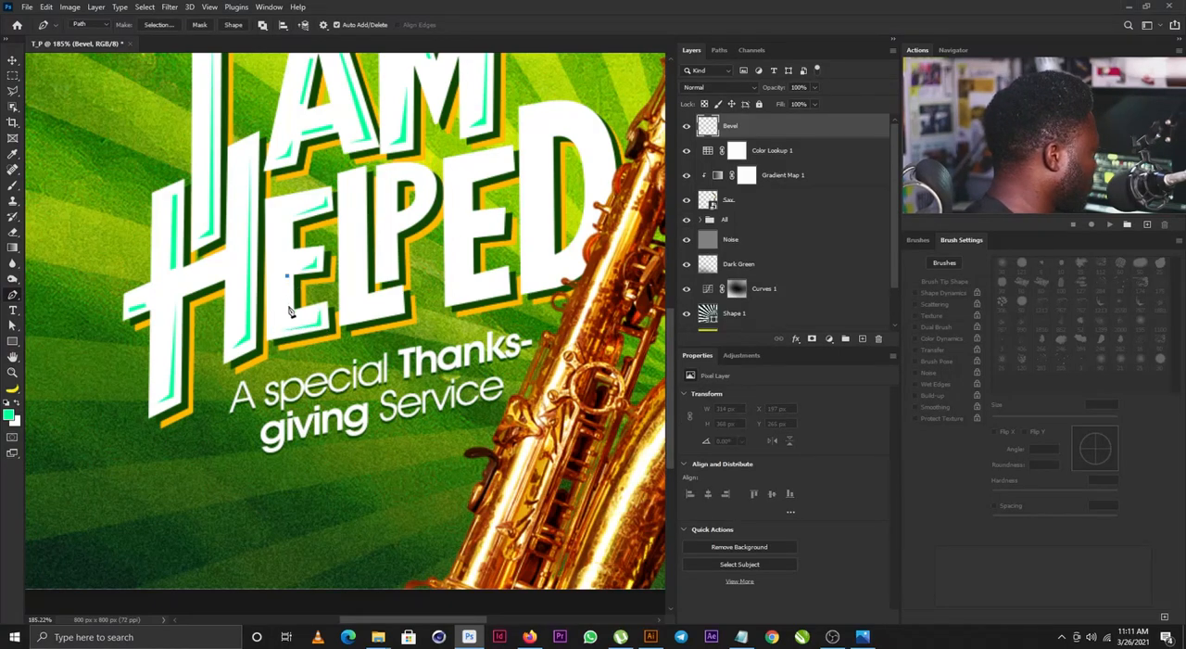
# - Draw a bevel sliver about 4 x 32 px on the first E's stem below the middle arm, fill it green and deselect
pyautogui.click(288, 309)
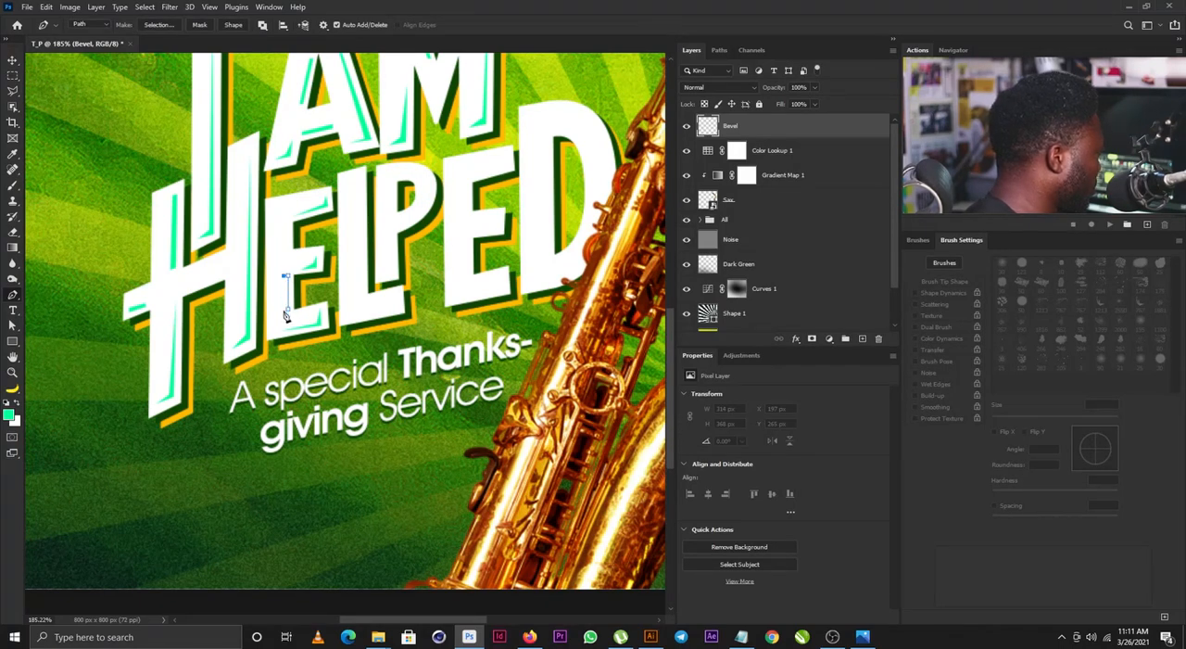
pyautogui.click(288, 312)
pyautogui.hotkey('ctrl', 'Return')
pyautogui.hotkey('alt', 'BackSpace')
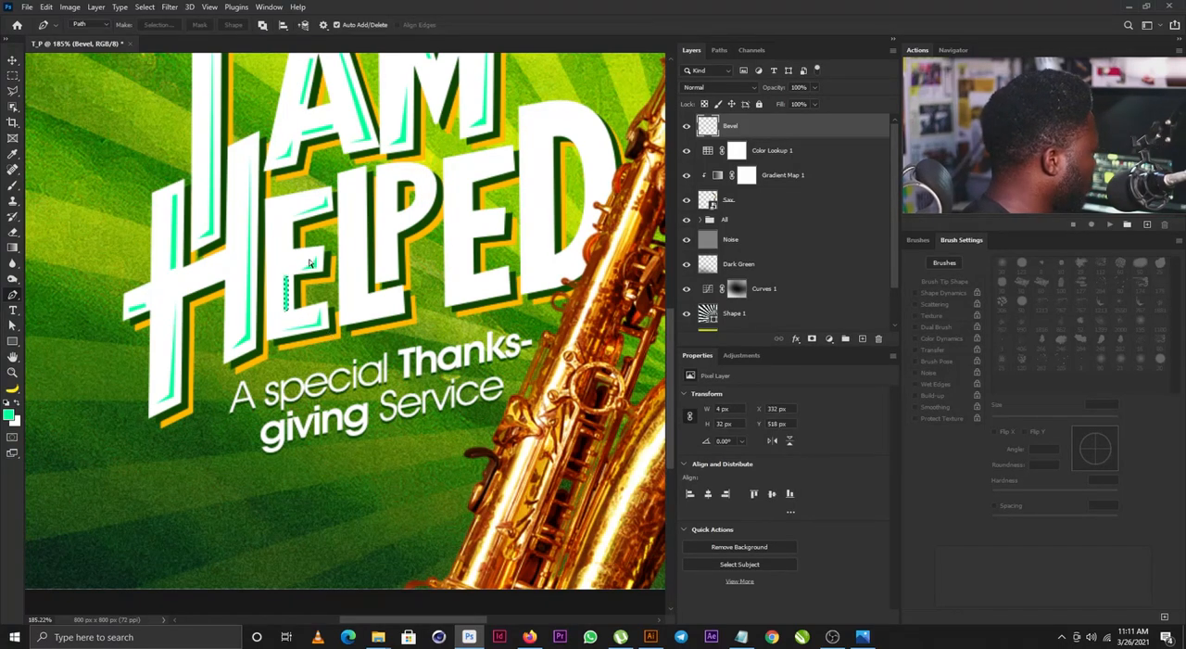
pyautogui.hotkey('ctrl', 'd')
# - Draw a bevel sliver about 24 px tall on the first E's stem above the middle arm, fill it green and deselect
pyautogui.click(287, 223)
pyautogui.click(289, 256)
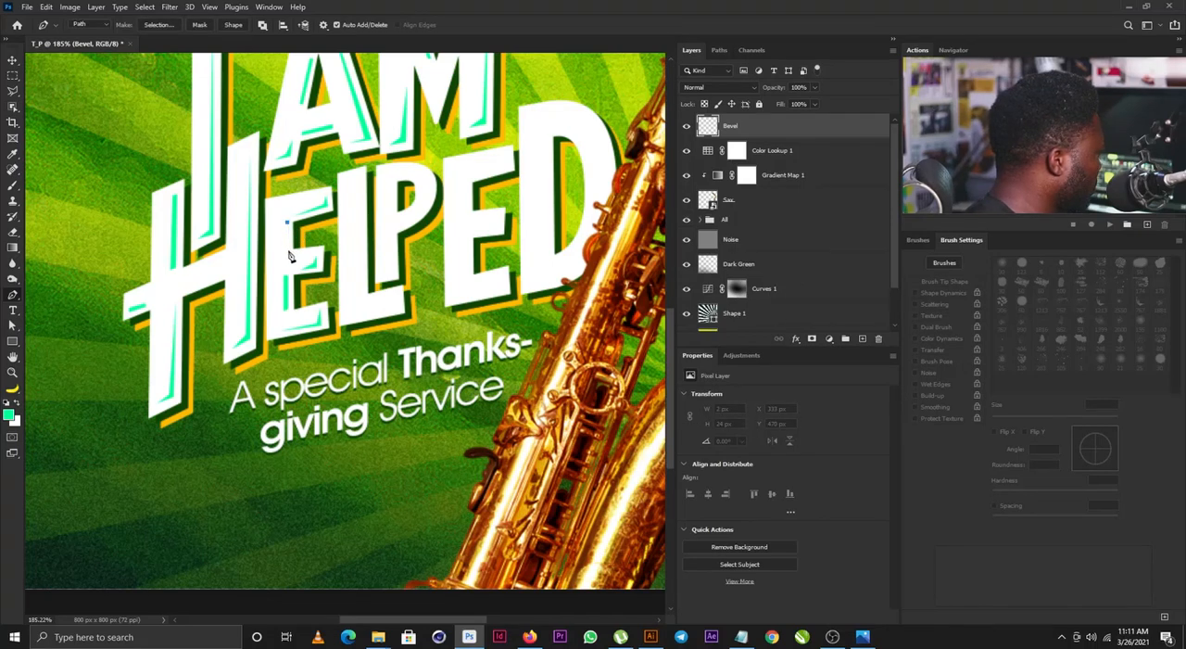
pyautogui.click(283, 223)
pyautogui.click(287, 222)
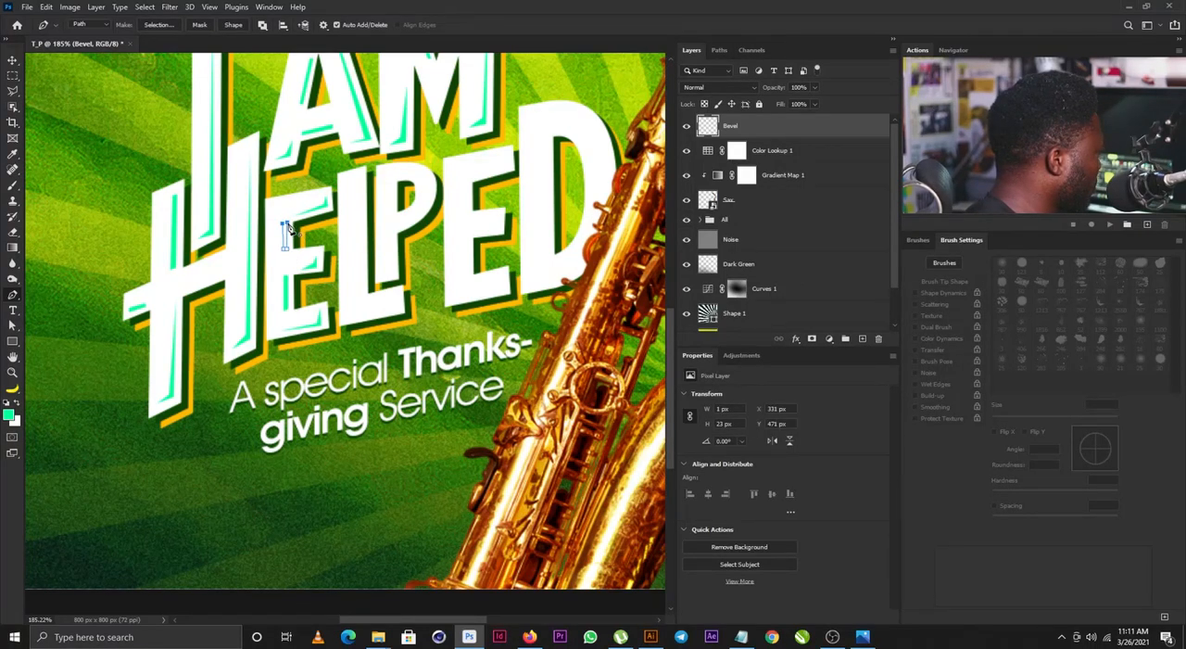
pyautogui.hotkey('ctrl', 'Return')
pyautogui.hotkey('alt', 'BackSpace')
pyautogui.hotkey('ctrl', 'd')
# - Draw a bevel sliver about 5 x 107 px down the L's stem, fill it with the foreground green and deselect
pyautogui.hscroll(2, 346, 297)
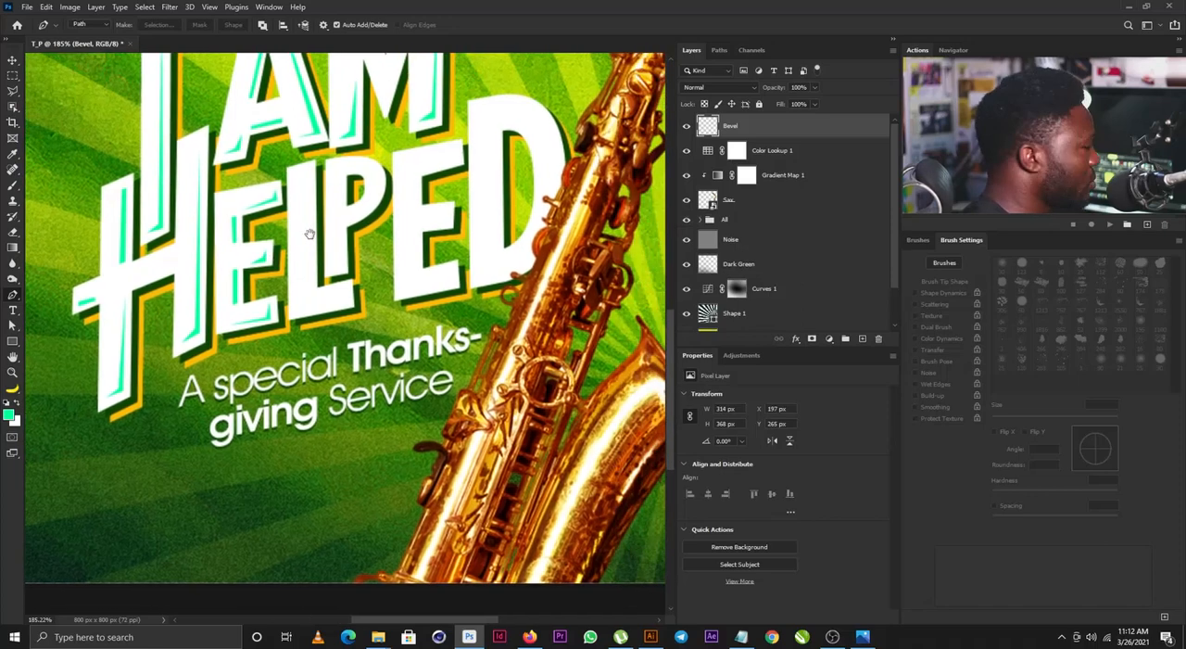
pyautogui.click(309, 170)
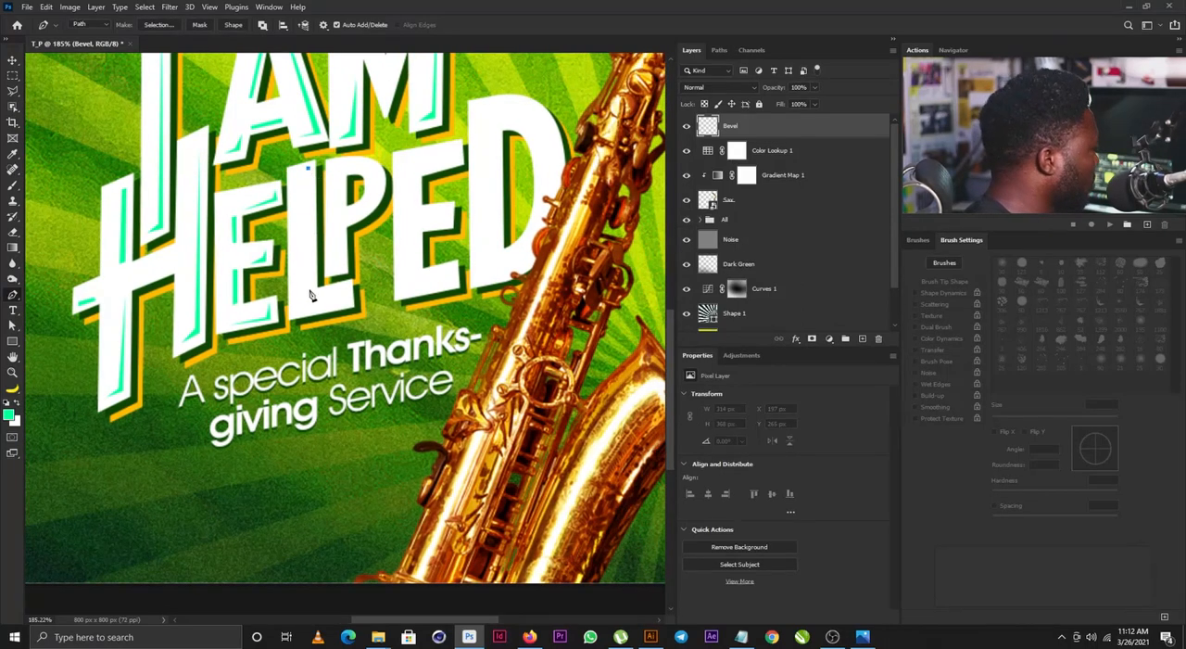
pyautogui.click(312, 288)
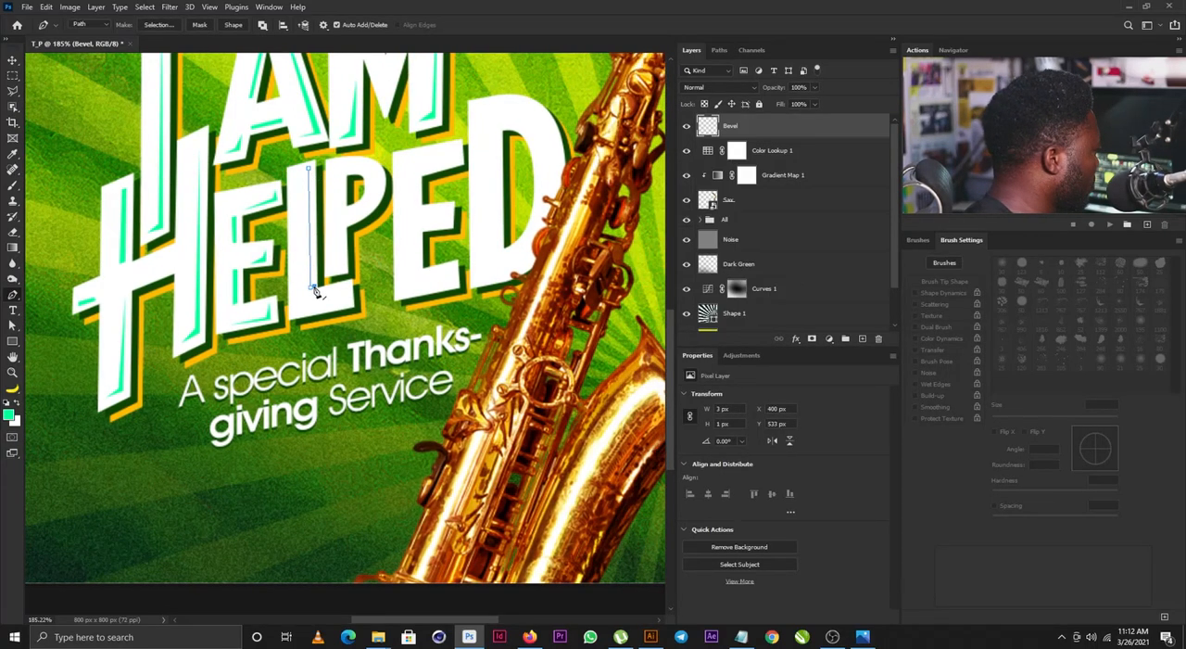
pyautogui.click(313, 172)
pyautogui.click(308, 168)
pyautogui.hotkey('ctrl', 'Return')
pyautogui.hotkey('alt', 'BackSpace')
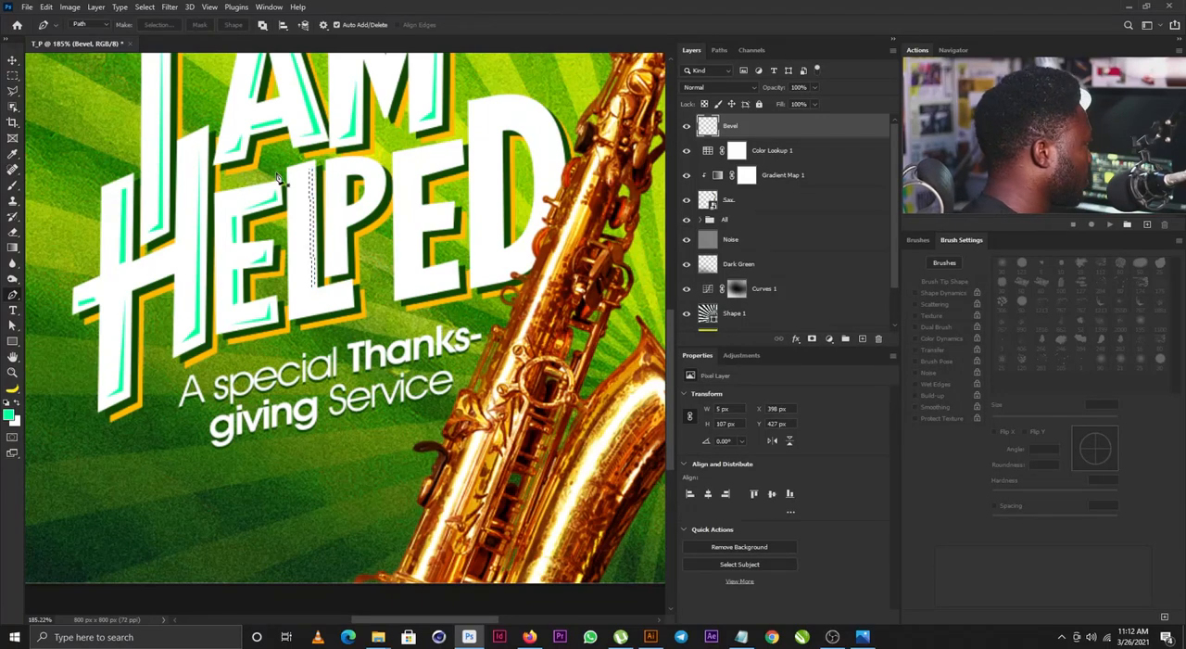
pyautogui.hotkey('ctrl', 'd')
# - Draw a bevel sliver along the underside and end of the L's foot, fill it green and deselect
pyautogui.click(302, 308)
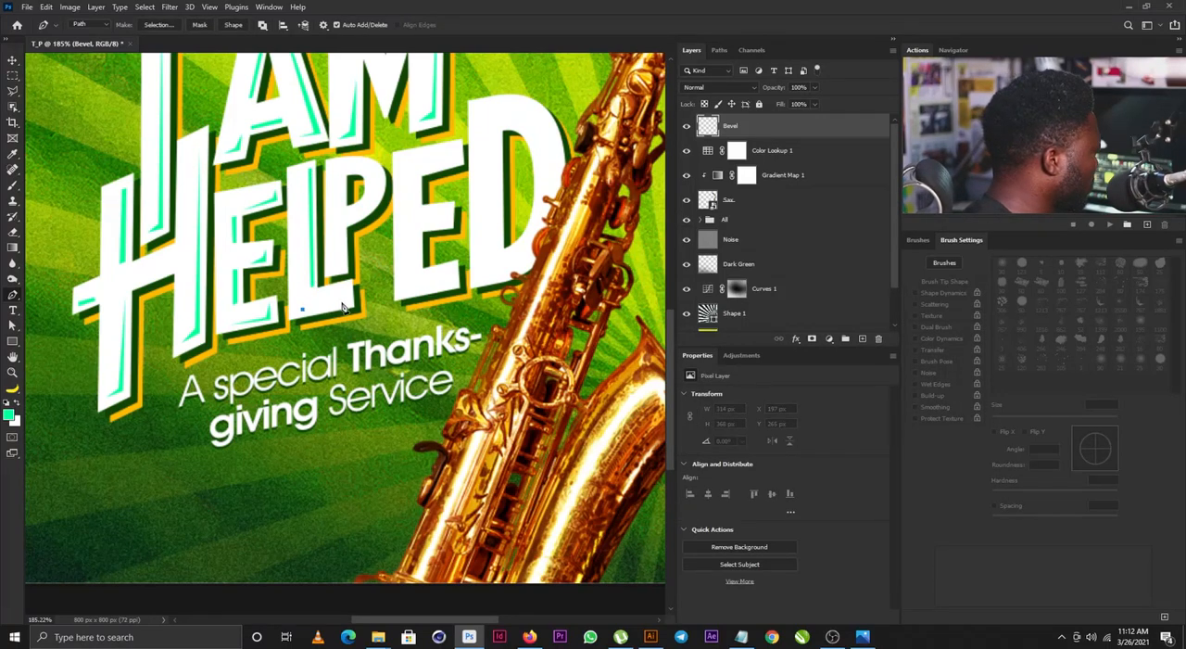
pyautogui.click(345, 293)
pyautogui.click(345, 305)
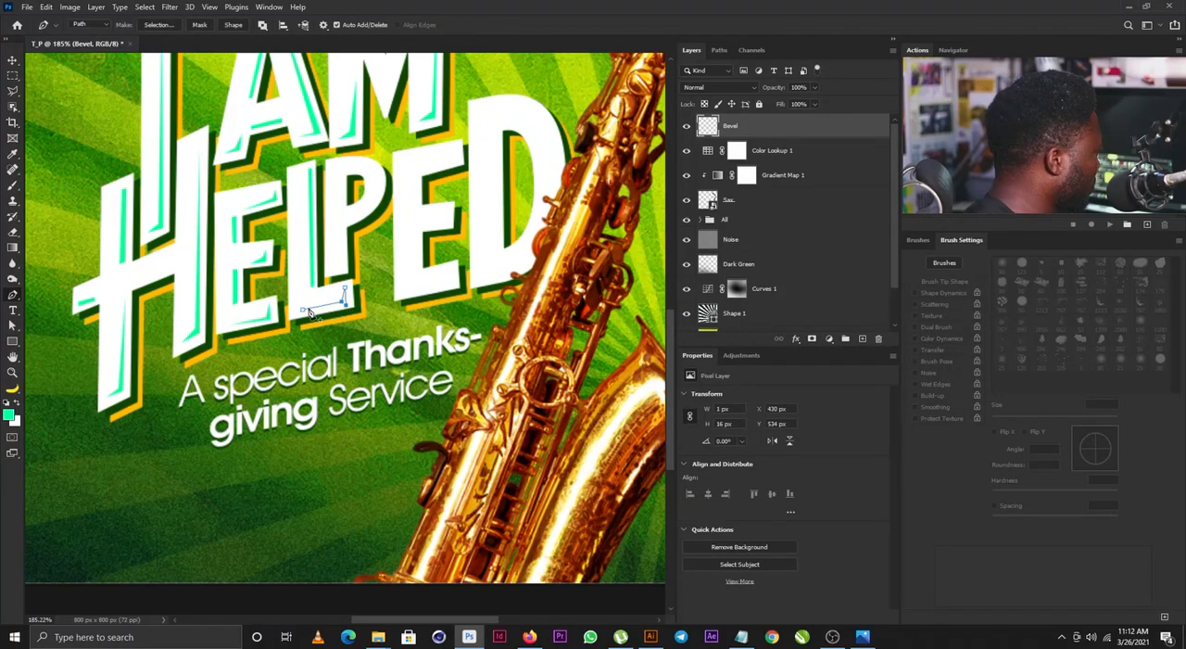
pyautogui.click(303, 310)
pyautogui.hotkey('ctrl', 'Return')
pyautogui.hotkey('alt', 'BackSpace')
pyautogui.hotkey('ctrl', 'd')
# - Draw a bevel sliver down the edge and foot of the P's stem below the bowl, fill it green and deselect
pyautogui.moveTo(383, 210); pyautogui.dragTo(359, 327)
pyautogui.click(332, 311)
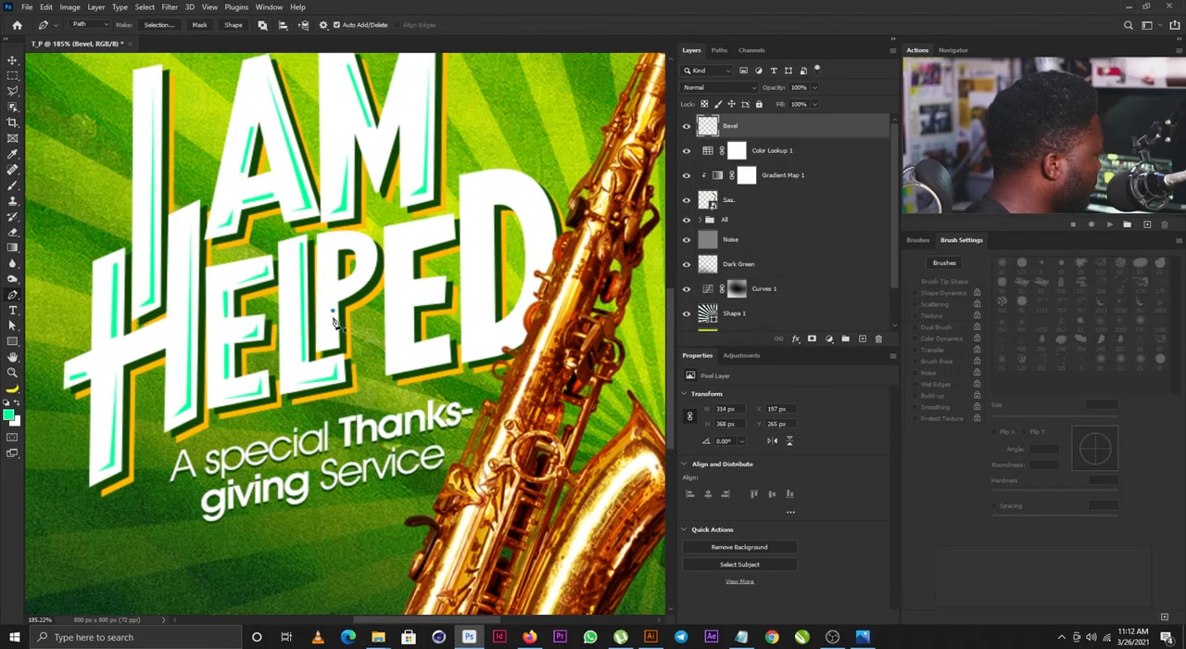
pyautogui.click(329, 341)
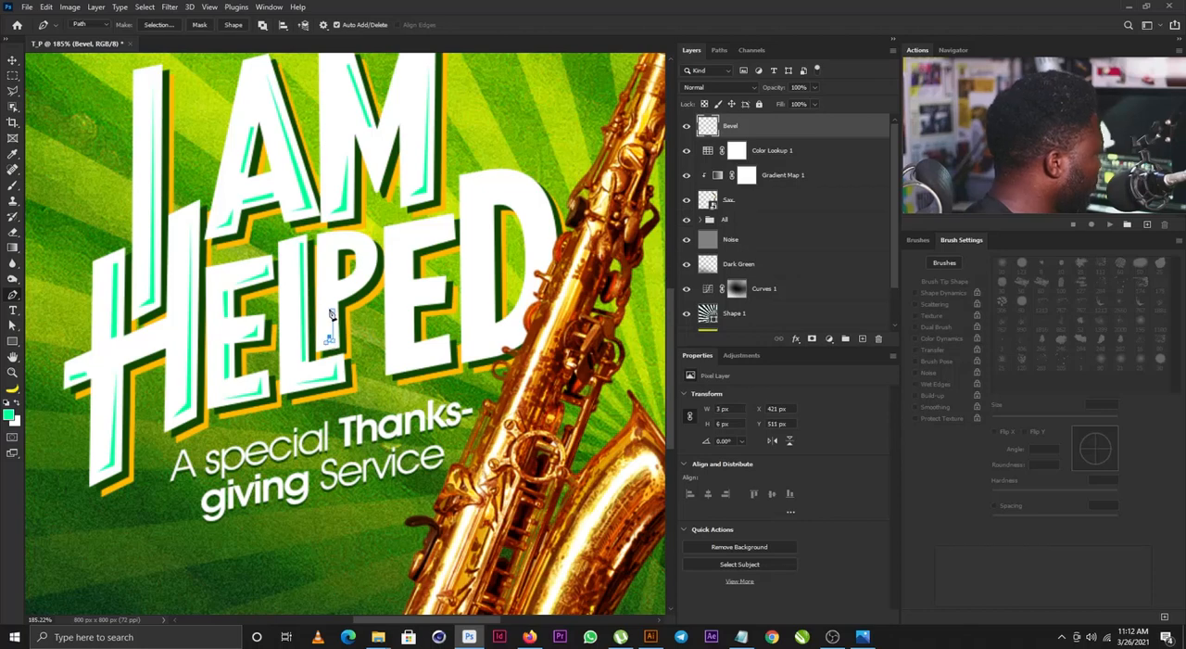
pyautogui.click(331, 312)
pyautogui.hotkey('ctrl', 'Return')
pyautogui.hotkey('alt', 'BackSpace')
pyautogui.hotkey('ctrl', 'd')
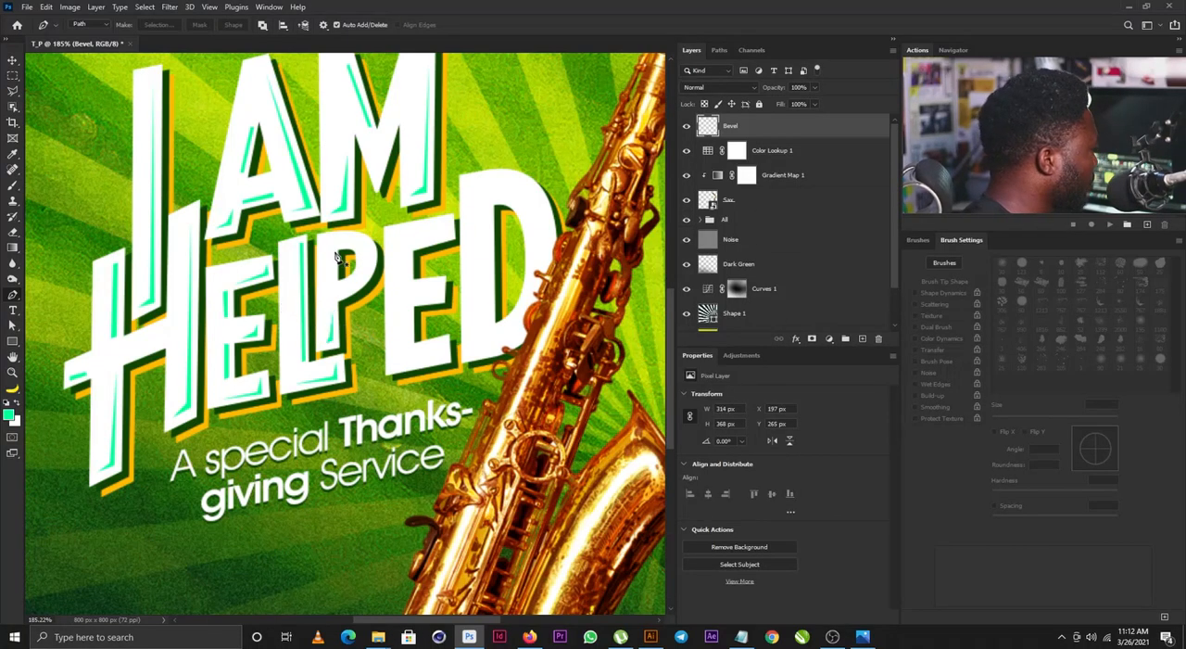
# - Draw a bevel sliver about 4 x 26 px on the P's stem beside the bowl opening, fill it green and deselect
pyautogui.click(335, 252)
pyautogui.click(335, 285)
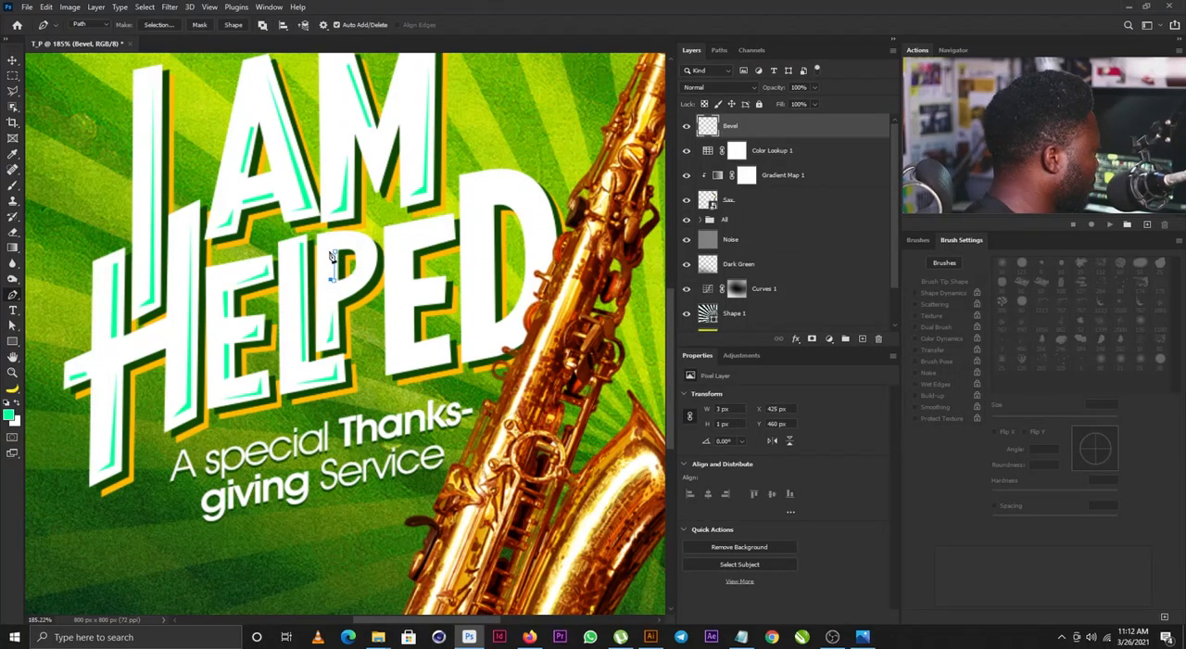
pyautogui.click(332, 253)
pyautogui.hotkey('ctrl', 'Return')
pyautogui.hotkey('alt', 'BackSpace')
pyautogui.hotkey('ctrl', 'd')
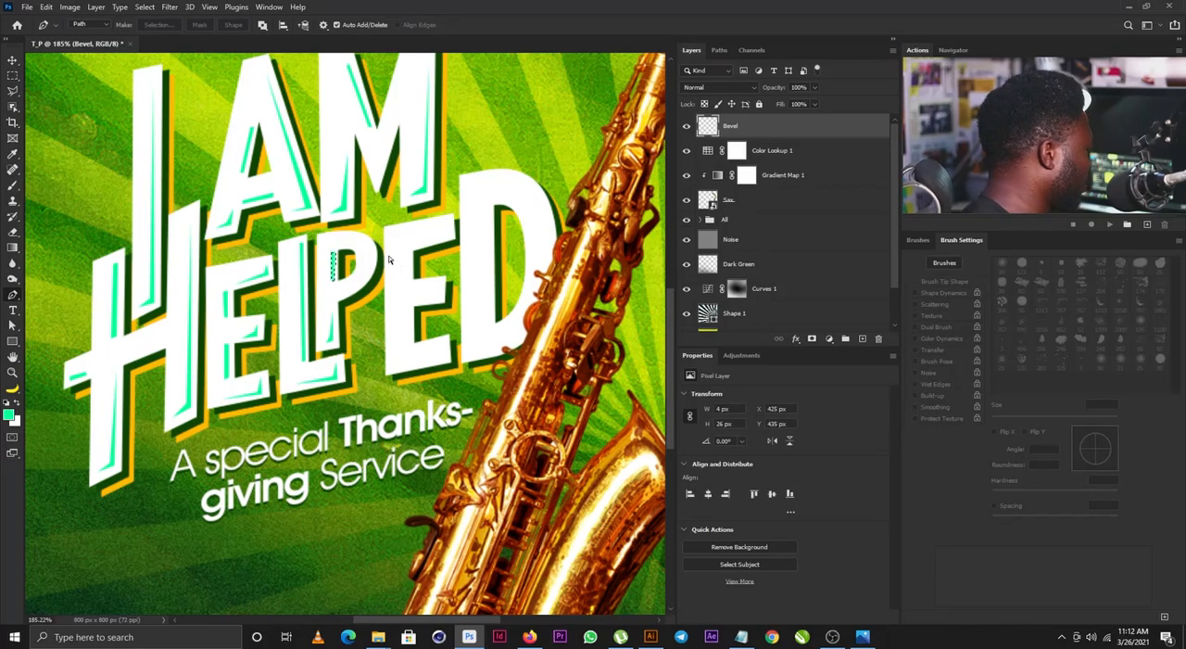
# - Draw a curved bevel sliver along the outer edge of the P's bowl, fill it green and deselect
pyautogui.click(357, 237)
pyautogui.click(370, 254)
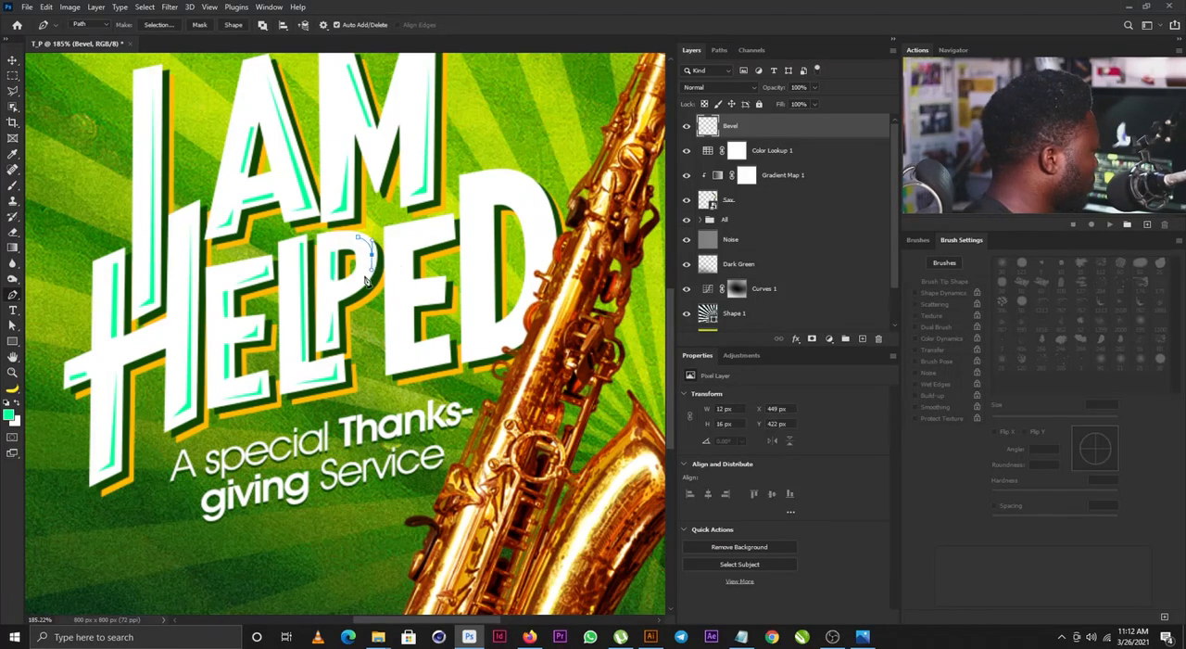
pyautogui.click(361, 284)
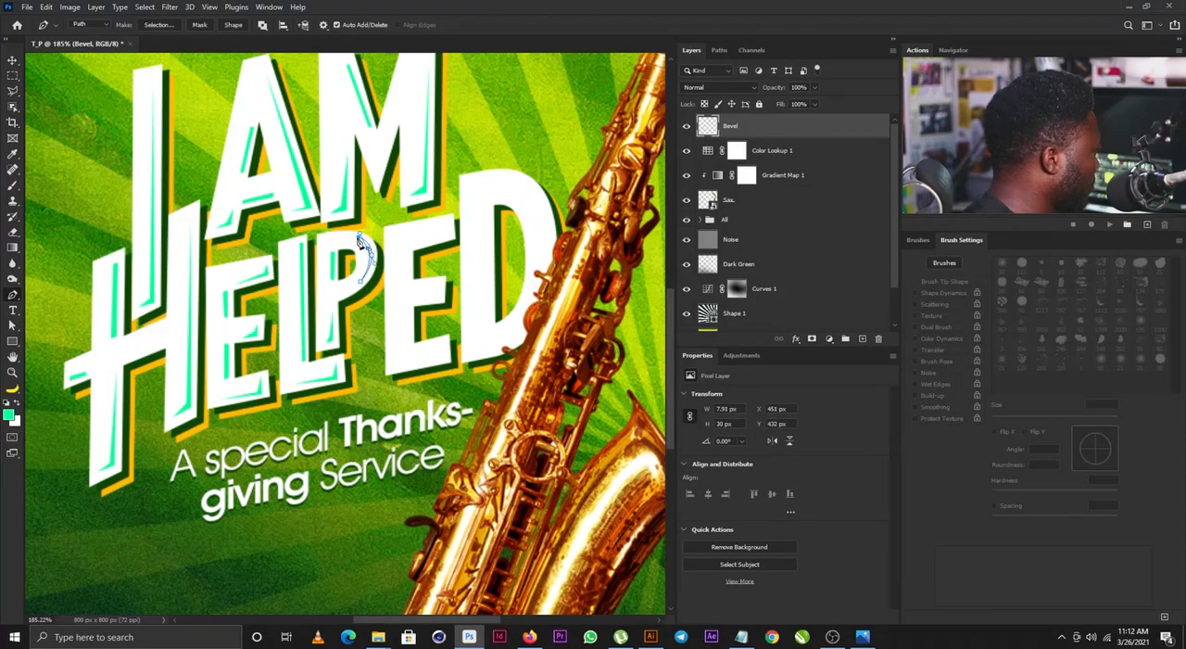
pyautogui.hotkey('ctrl', 'Return')
pyautogui.hotkey('alt', 'BackSpace')
pyautogui.hotkey('ctrl', 'd')
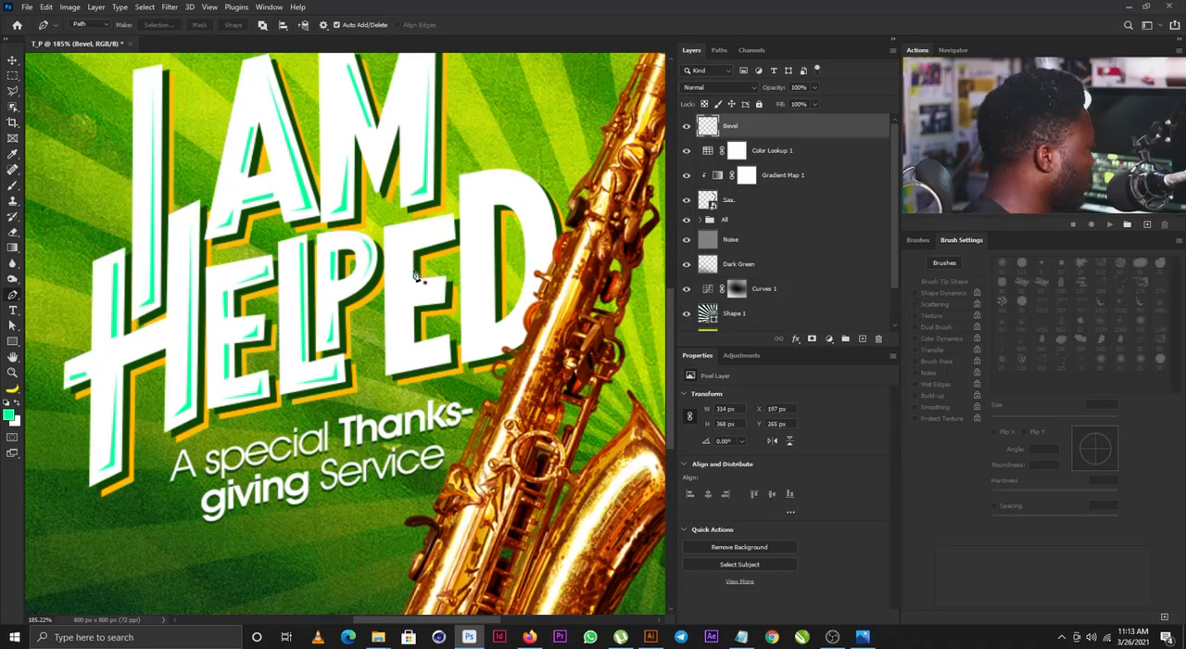
# - Draw a bevel sliver along the underside and end of the second E's upper arm, fill it green and deselect
pyautogui.click(451, 224)
pyautogui.click(451, 235)
pyautogui.click(415, 245)
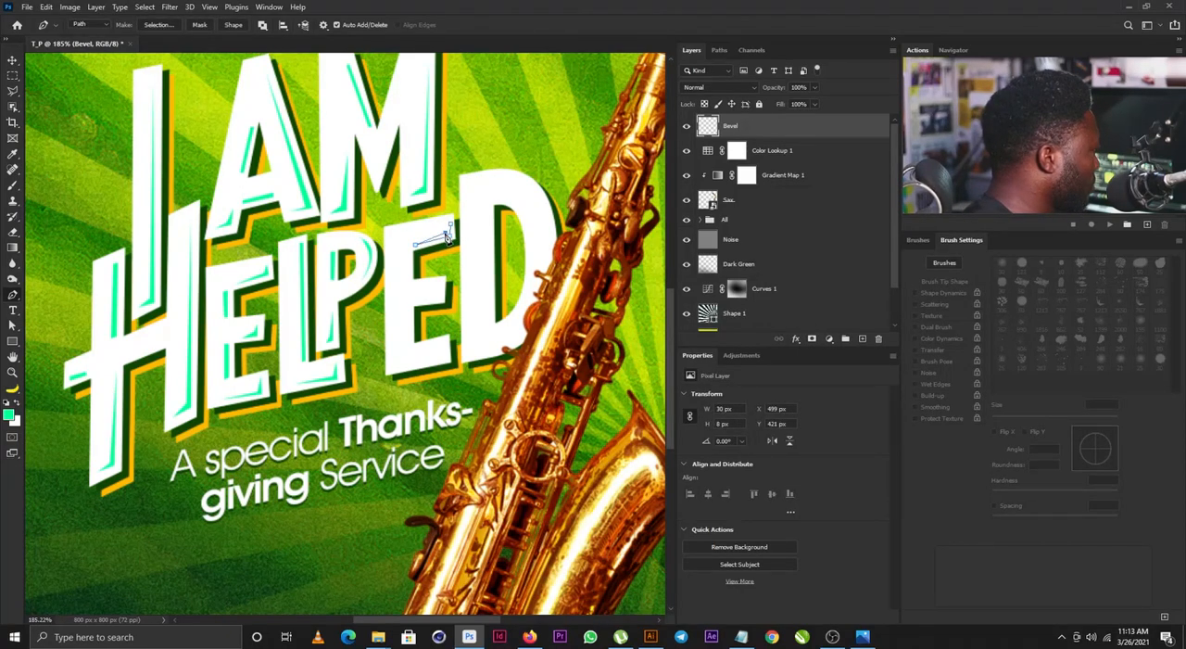
pyautogui.click(452, 224)
pyautogui.hotkey('ctrl', 'Return')
pyautogui.hotkey('alt', 'BackSpace')
pyautogui.hotkey('ctrl', 'd')
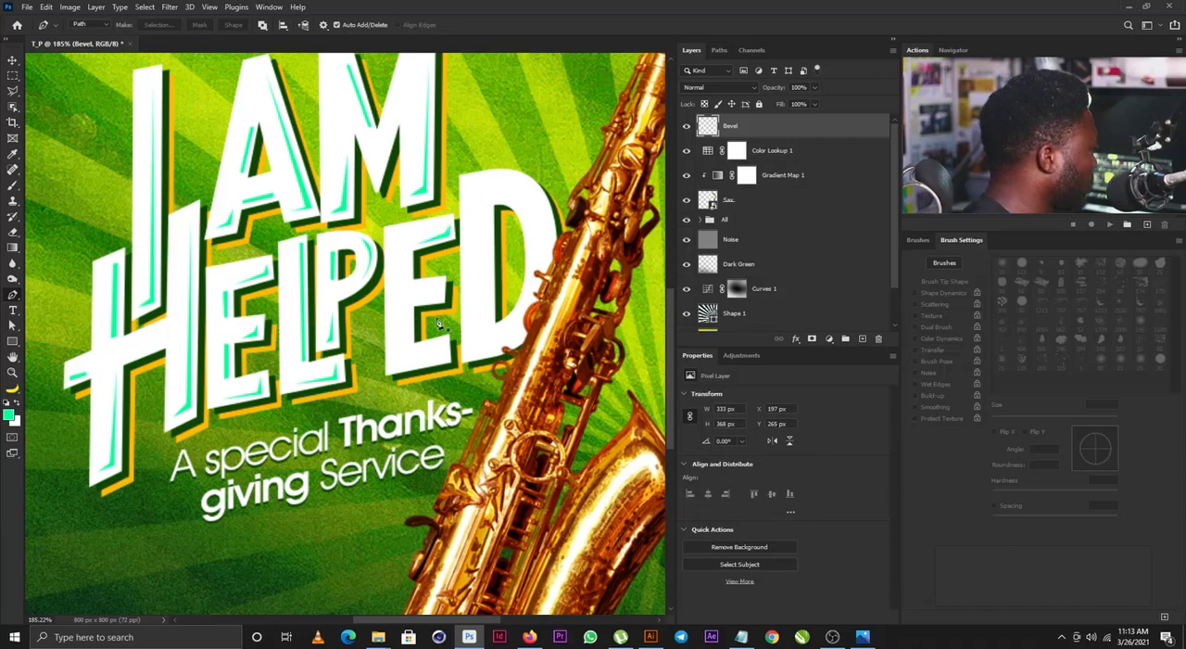
# - Draw a bevel sliver along the underside and end of the second E's middle arm, fill it green and deselect
pyautogui.click(440, 291)
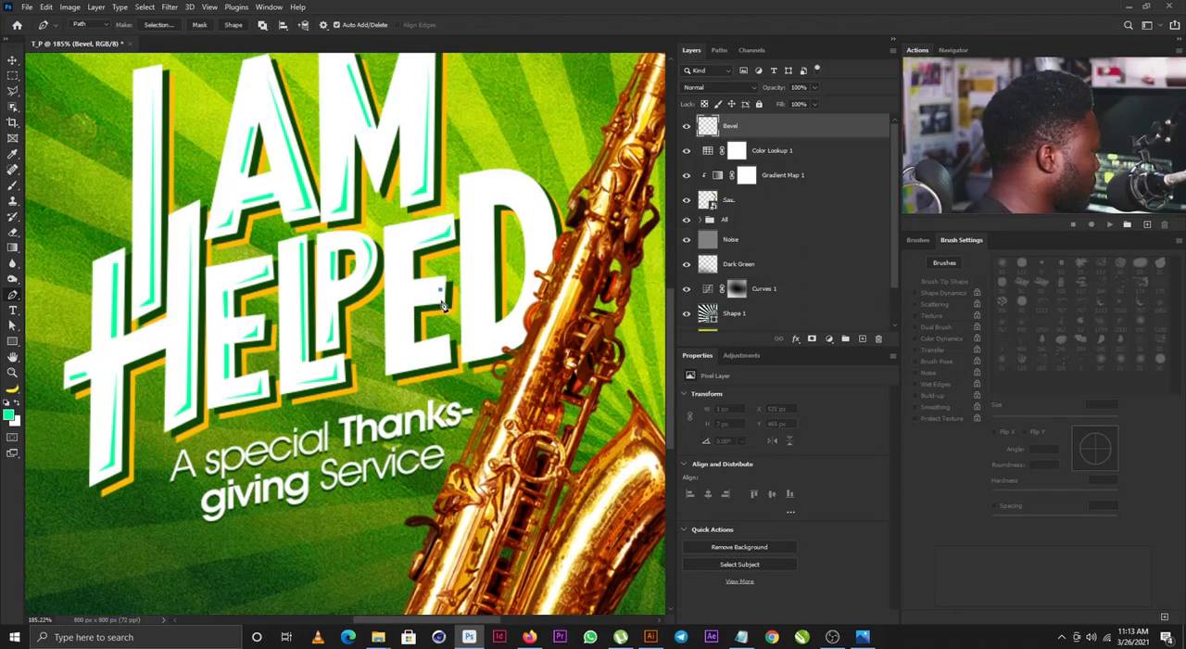
pyautogui.click(417, 303)
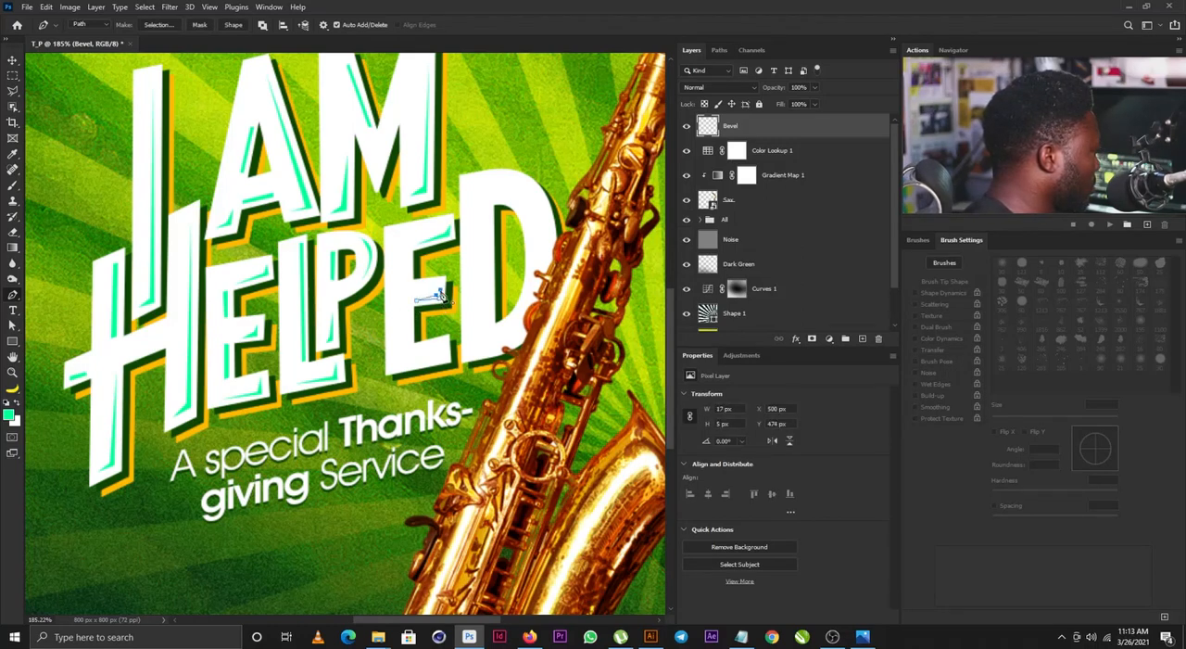
pyautogui.click(440, 291)
pyautogui.hotkey('ctrl', 'Return')
pyautogui.hotkey('alt', 'BackSpace')
pyautogui.hotkey('ctrl', 'd')
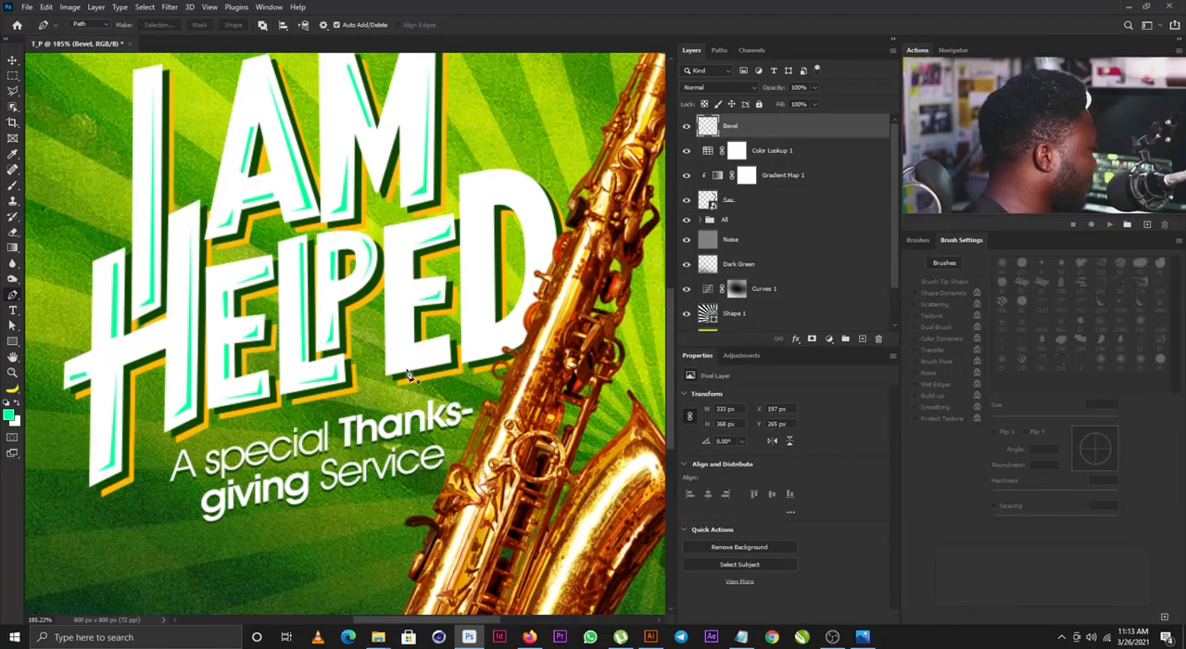
# - Draw a bevel sliver about 40 x 23 px along the underside and end of the second E's lower arm, fill it green and deselect
pyautogui.click(398, 366)
pyautogui.click(444, 359)
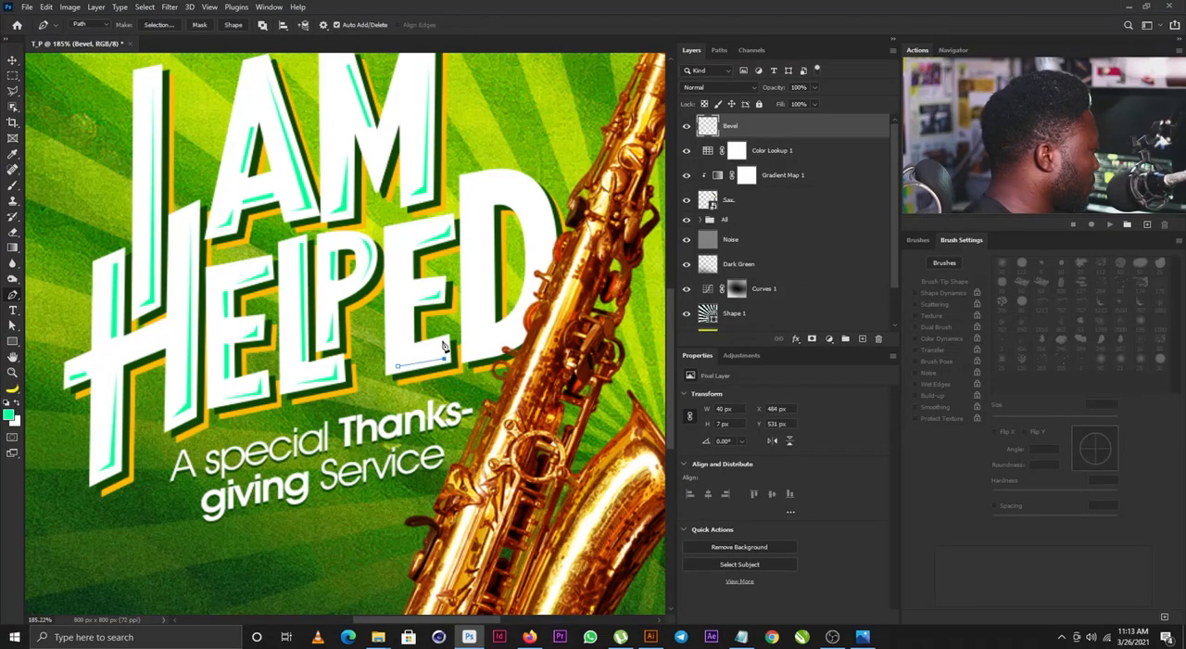
pyautogui.click(398, 366)
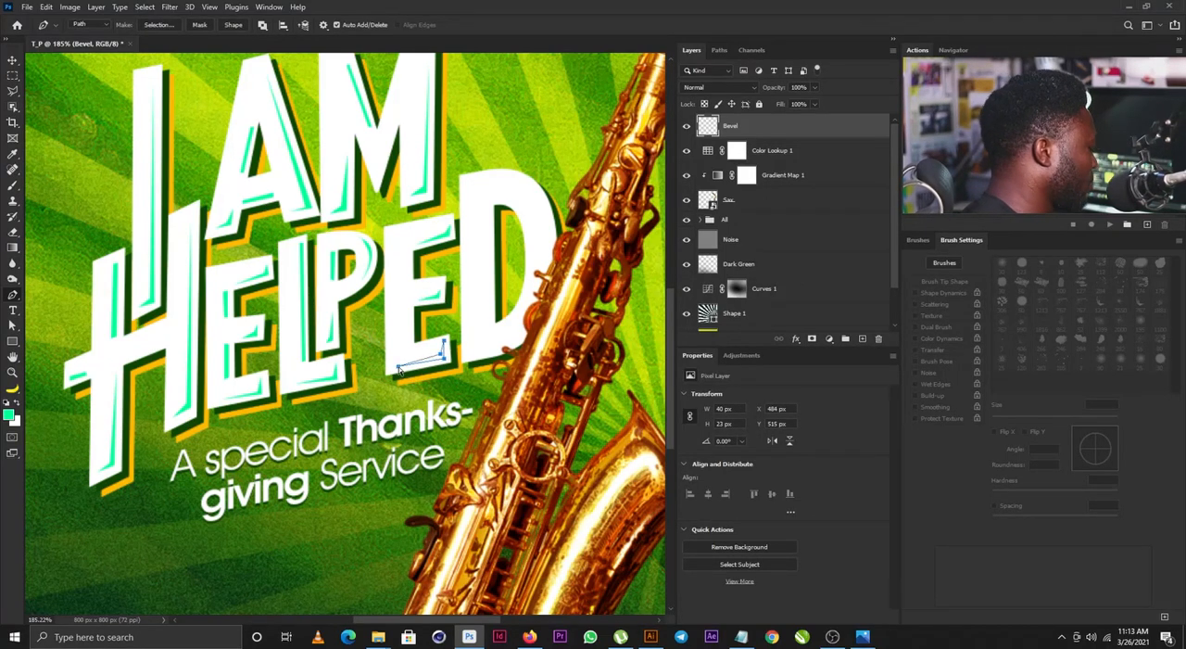
pyautogui.hotkey('ctrl', 'Return')
pyautogui.hotkey('alt', 'BackSpace')
pyautogui.hotkey('ctrl', 'd')
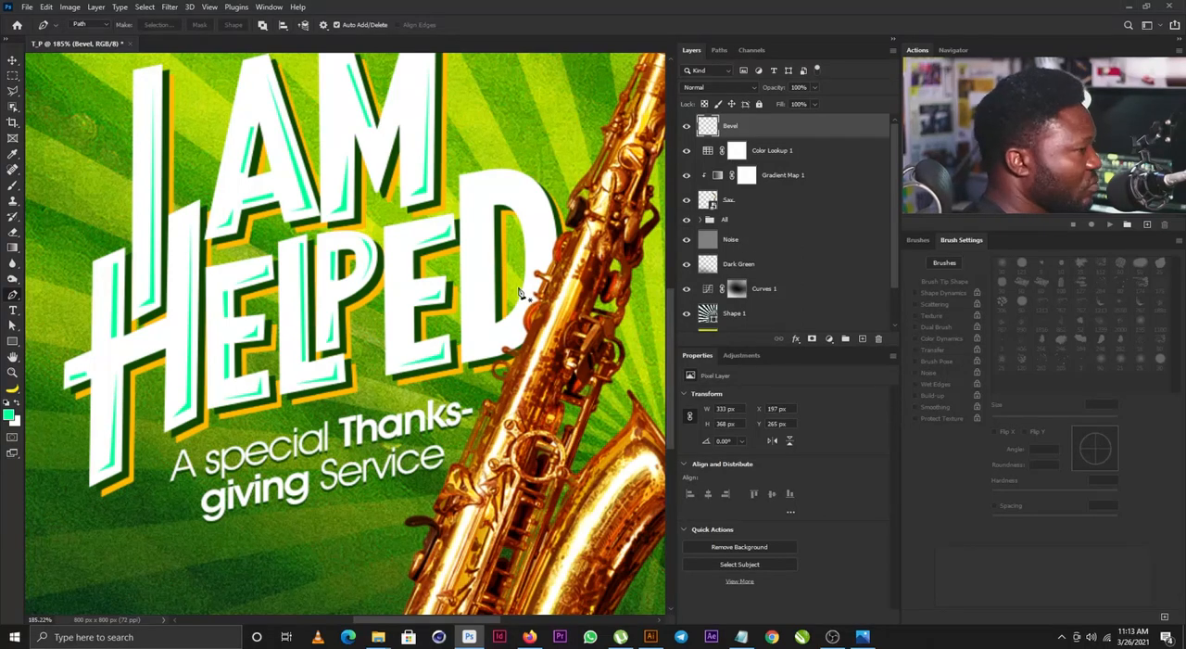
# - Draw a bevel sliver about 4 x 102 px on the D's stem beside its opening, fill it green and deselect
pyautogui.click(490, 206)
pyautogui.click(489, 323)
pyautogui.click(487, 322)
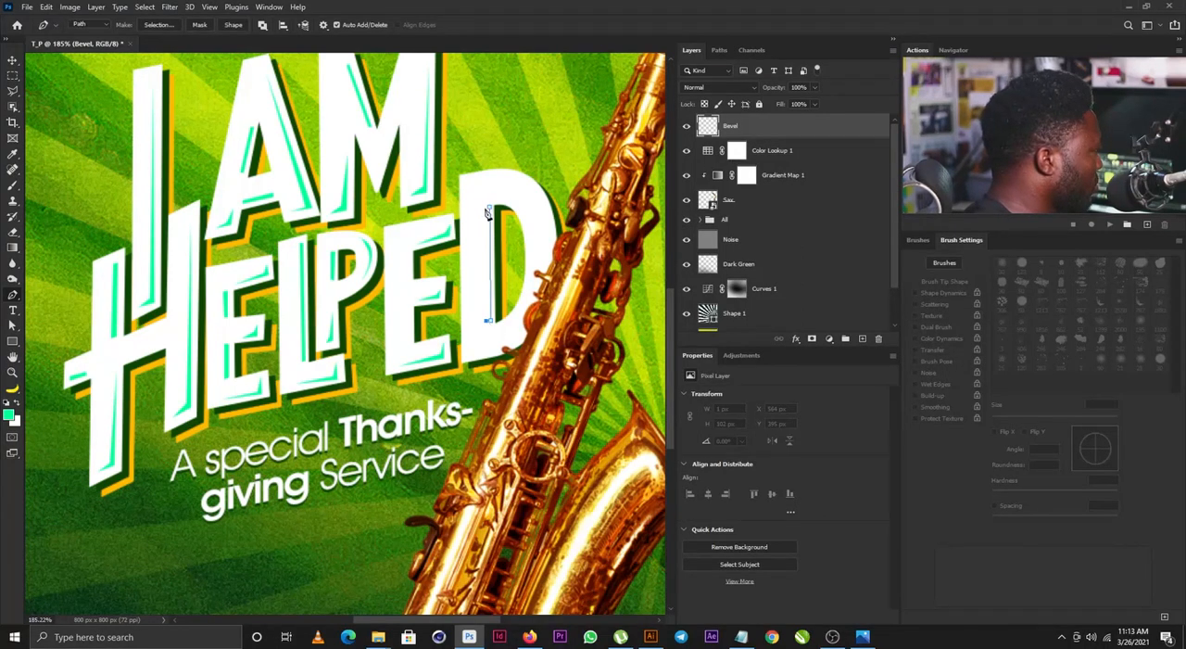
pyautogui.click(489, 206)
pyautogui.hotkey('ctrl', 'Return')
pyautogui.hotkey('alt', 'BackSpace')
pyautogui.hotkey('ctrl', 'd')
pyautogui.hotkey('alt', 'BackSpace')
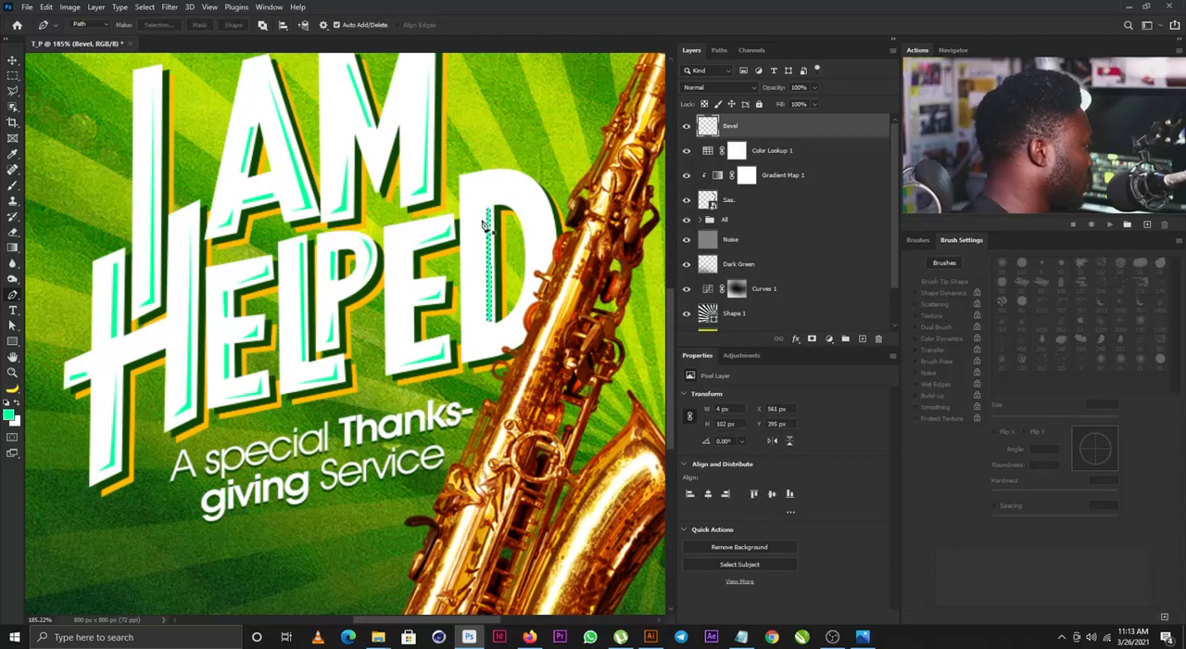
pyautogui.hotkey('ctrl', 'd')
# - Draw a curved bevel sliver about 28 x 120 px along the outer edge of the D's bowl, fill it green and deselect
pyautogui.click(521, 187)
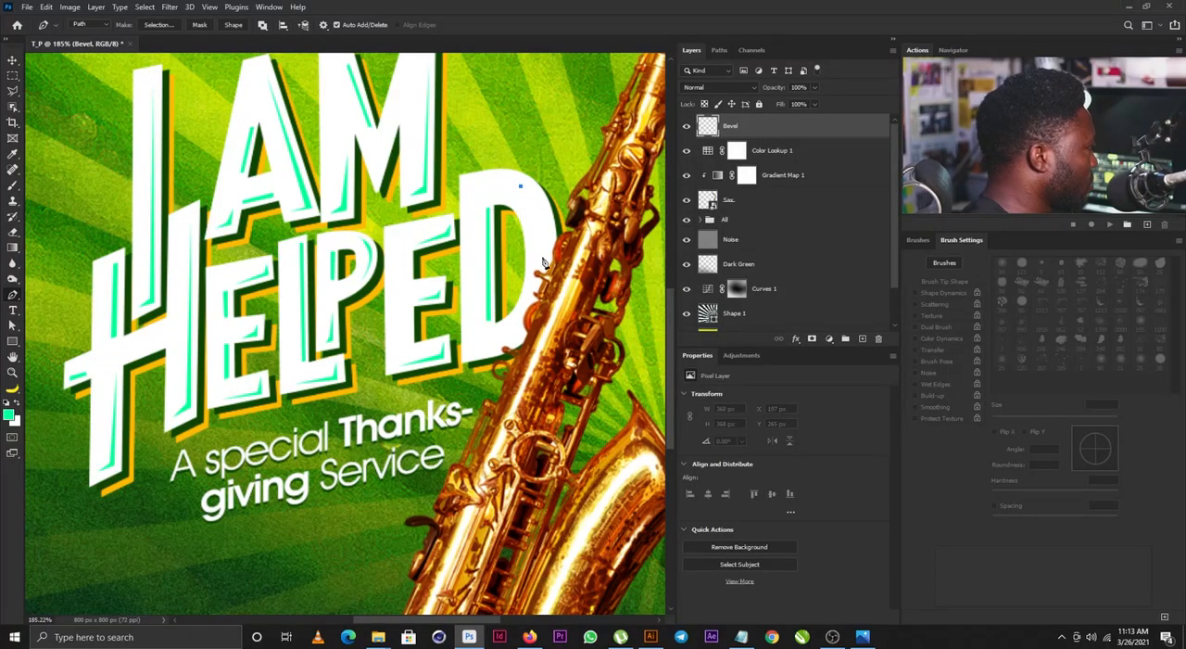
pyautogui.moveTo(549, 258); pyautogui.dragTo(547, 315)
pyautogui.click(535, 320)
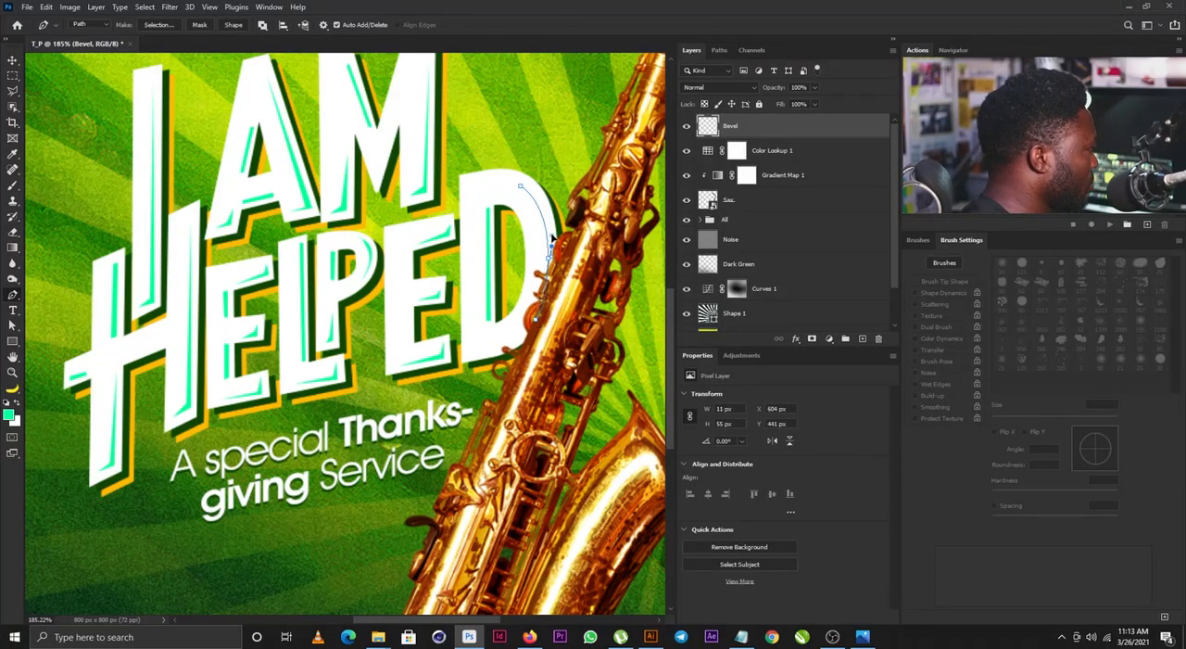
pyautogui.click(521, 188)
pyautogui.hotkey('ctrl', 'Return')
pyautogui.hotkey('alt', 'BackSpace')
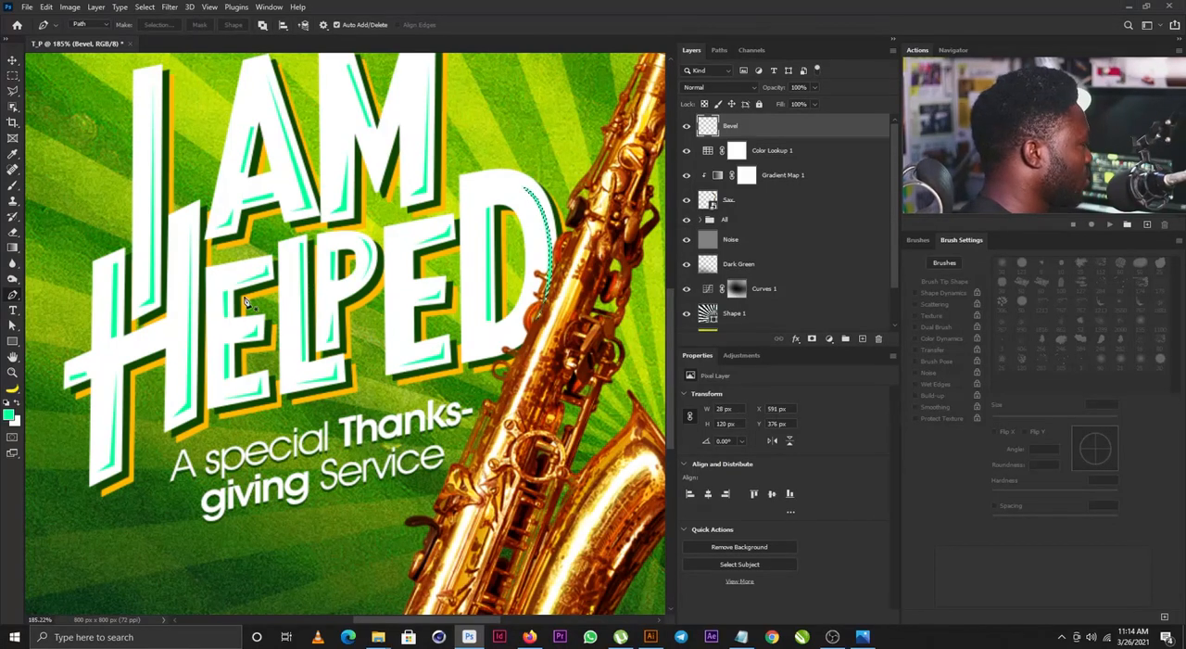
pyautogui.hotkey('ctrl', 'd')
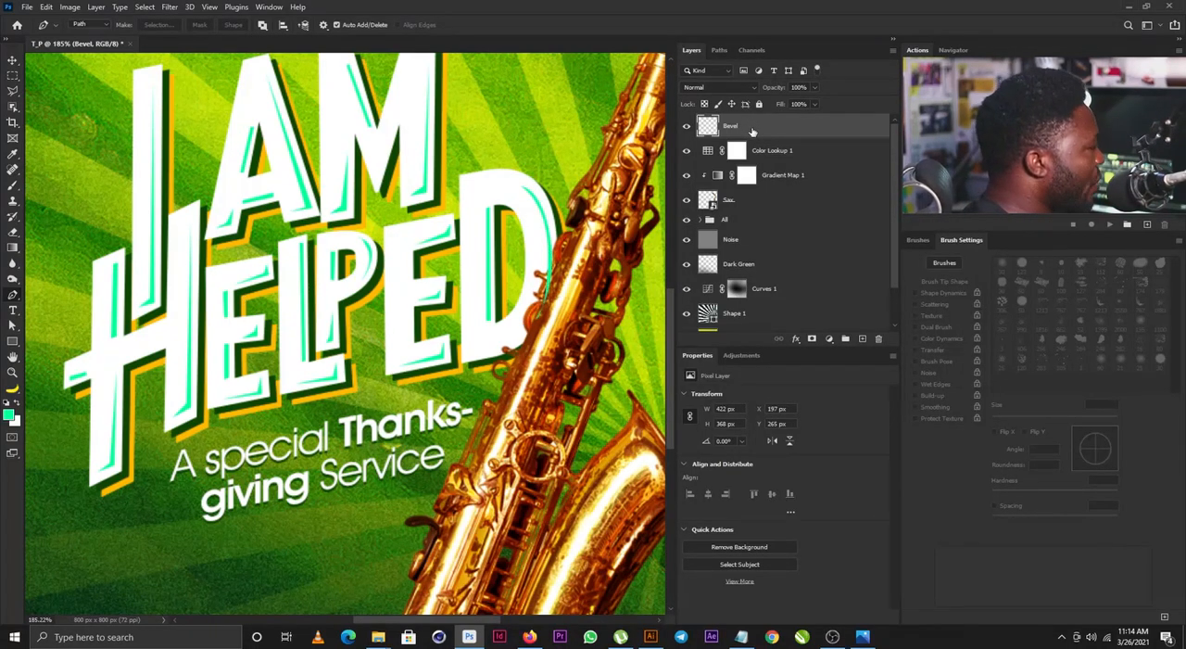
# - Move the Bevel layer below the saxophone layer, directly above the All group, and check the whole poster
pyautogui.moveTo(753, 132); pyautogui.dragTo(756, 214)
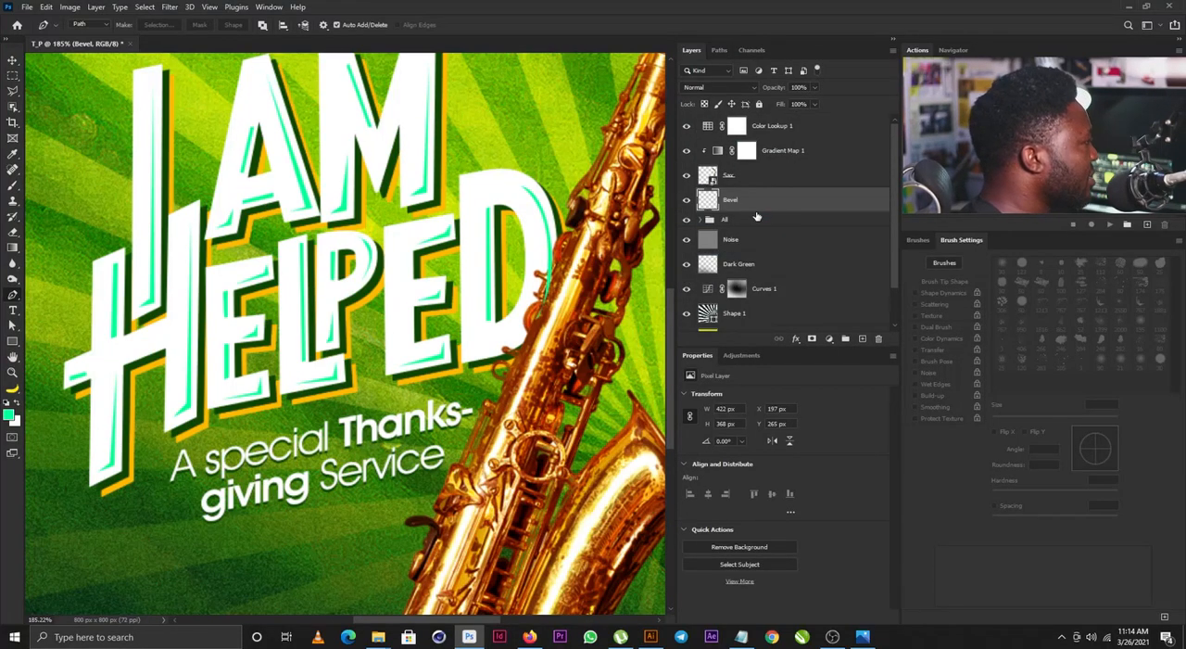
pyautogui.press('v')
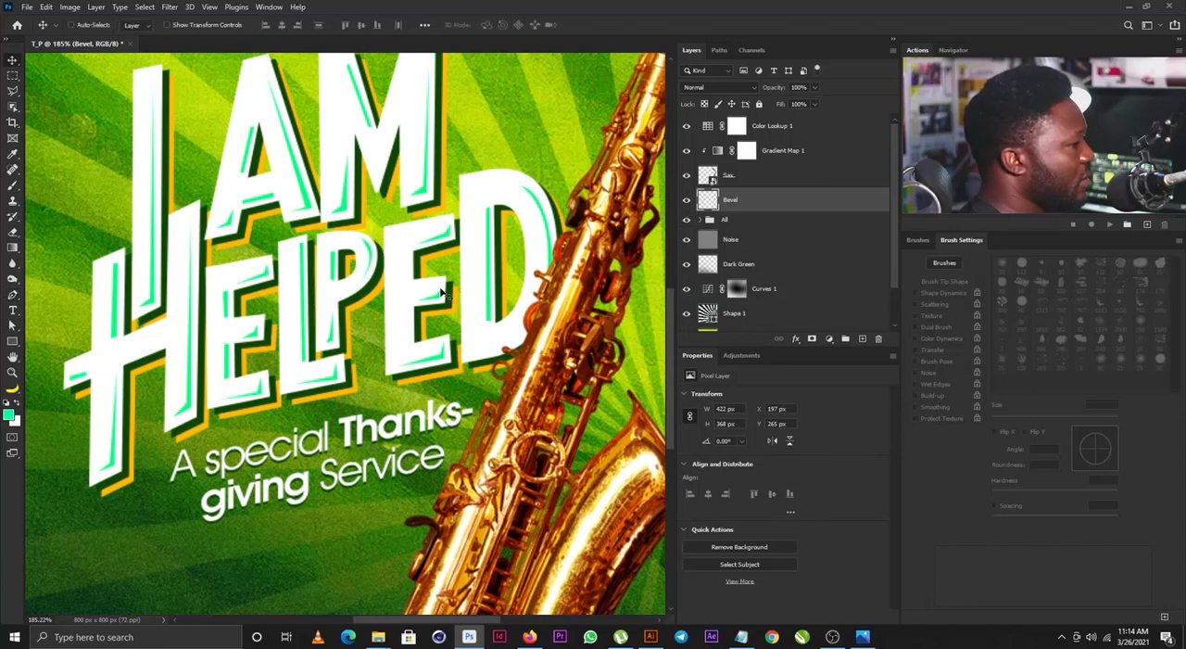
pyautogui.scroll(-3, 431, 278)
pyautogui.scroll(-3, 437, 286)
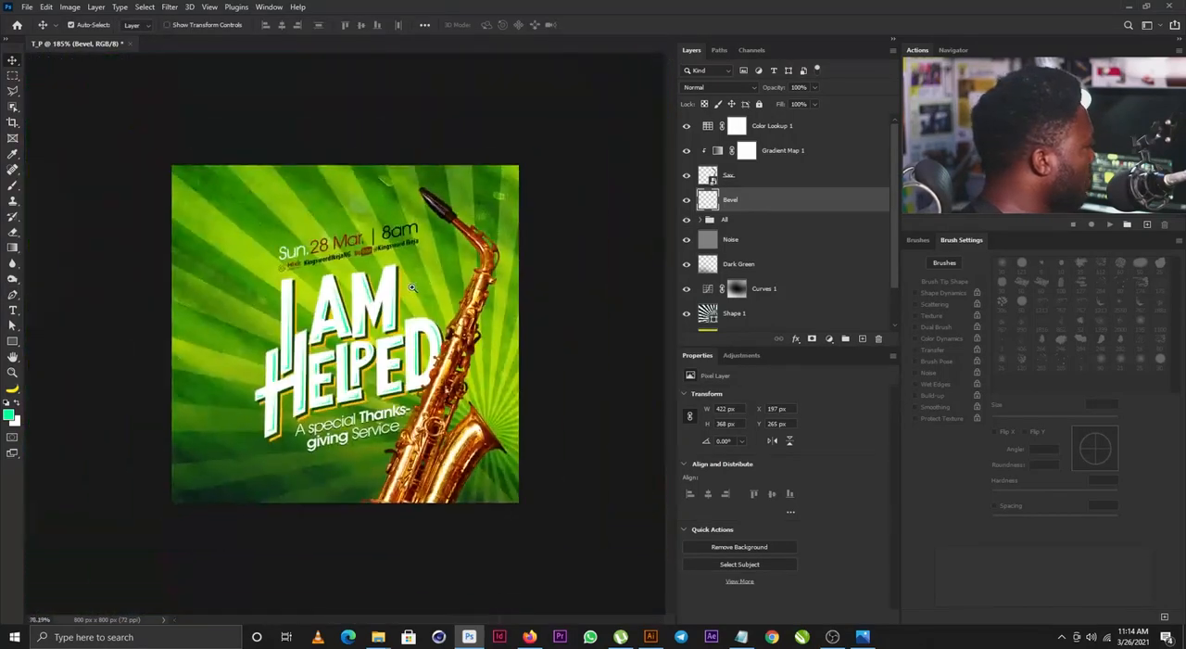
pyautogui.scroll(3, 430, 297)
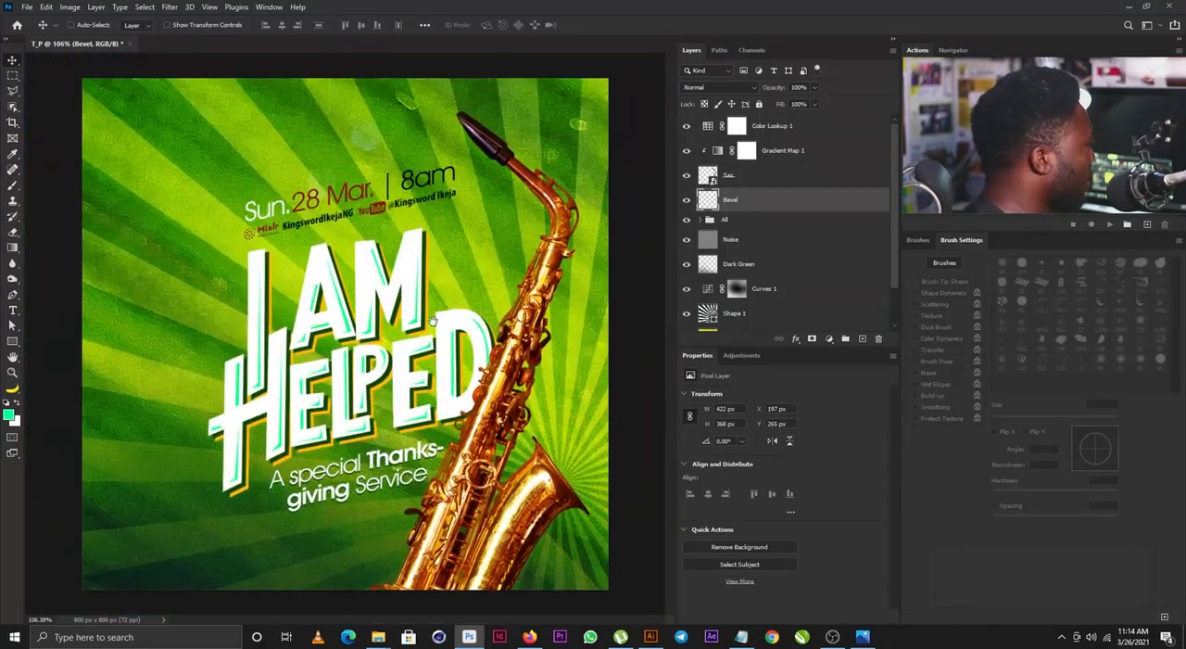
# - Paint black on the Gradient Map 1 mask over the saxophone's mouthpiece with a soft 60 px brush
pyautogui.click(722, 151)
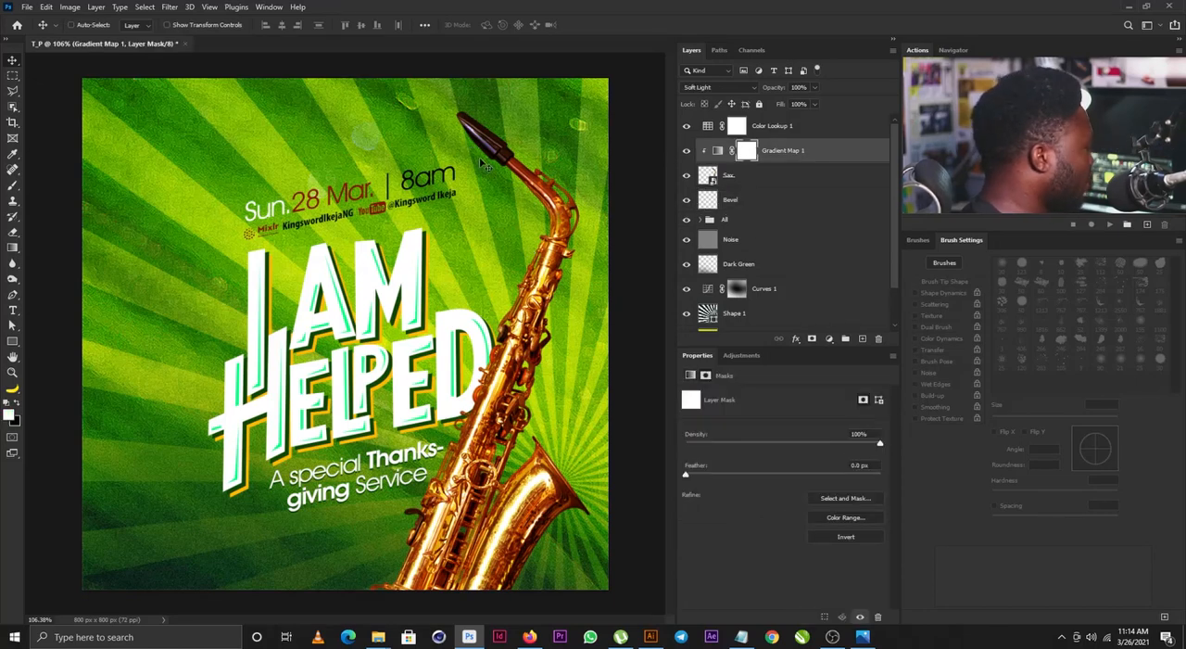
pyautogui.press('b')
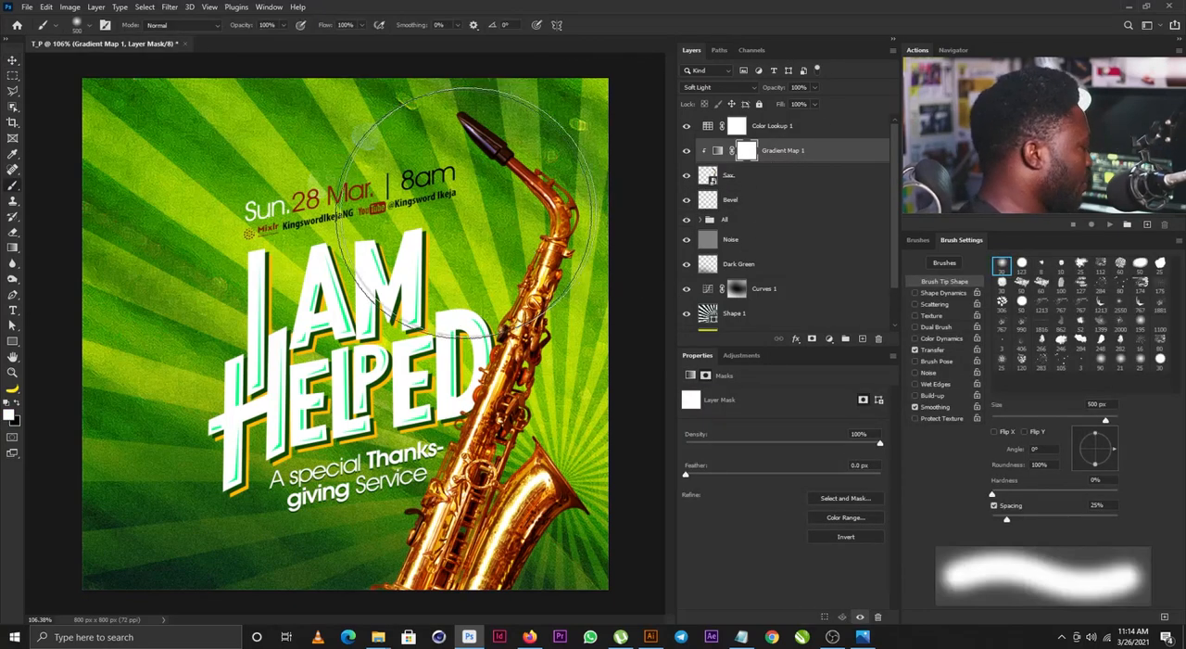
pyautogui.press('[')
pyautogui.press('[')
pyautogui.press('[')
pyautogui.press('[')
pyautogui.press('[')
pyautogui.press('[')
pyautogui.press('[')
pyautogui.press('[')
pyautogui.press('[')
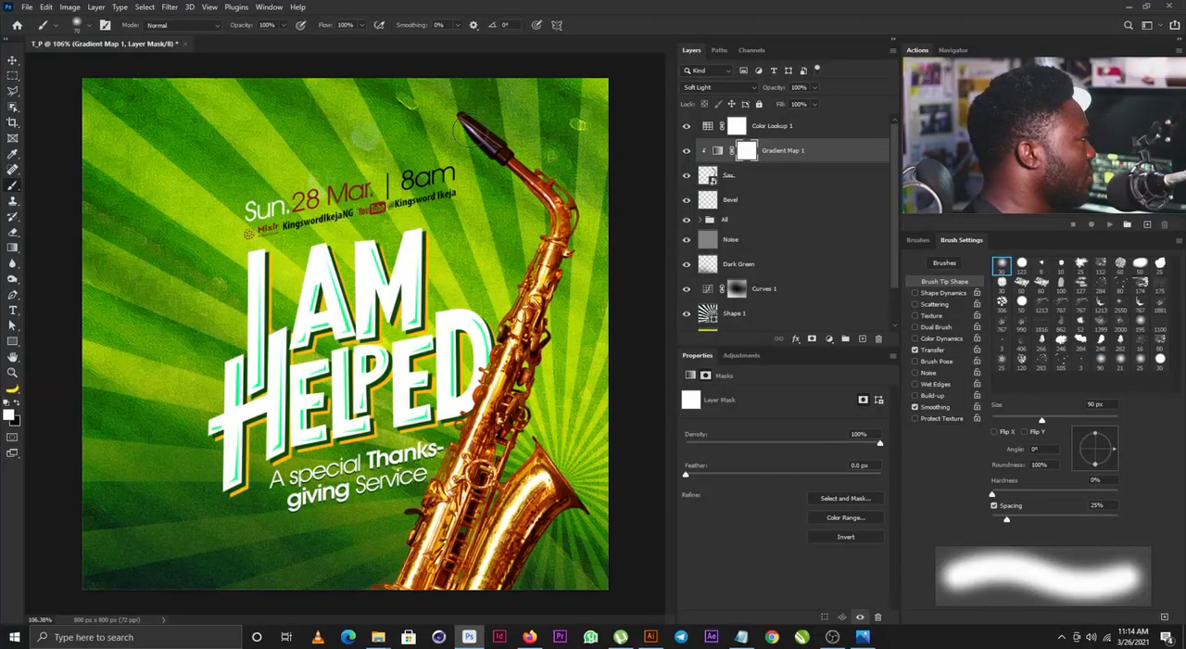
pyautogui.press('[')
pyautogui.press('[')
pyautogui.press('[')
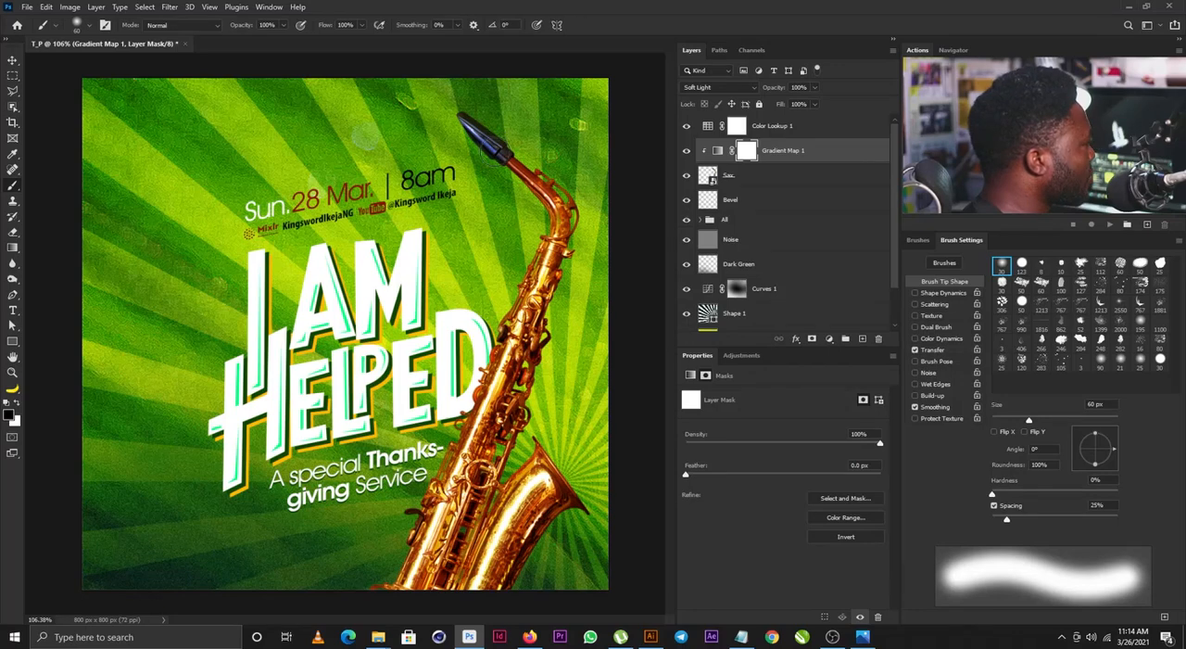
pyautogui.hotkey('ctrl', '0')
# - Draw a rectangle about 805 x 45 px across the poster's lower edge area, above Color Lookup 1, and fill it yellow
pyautogui.click(765, 129)
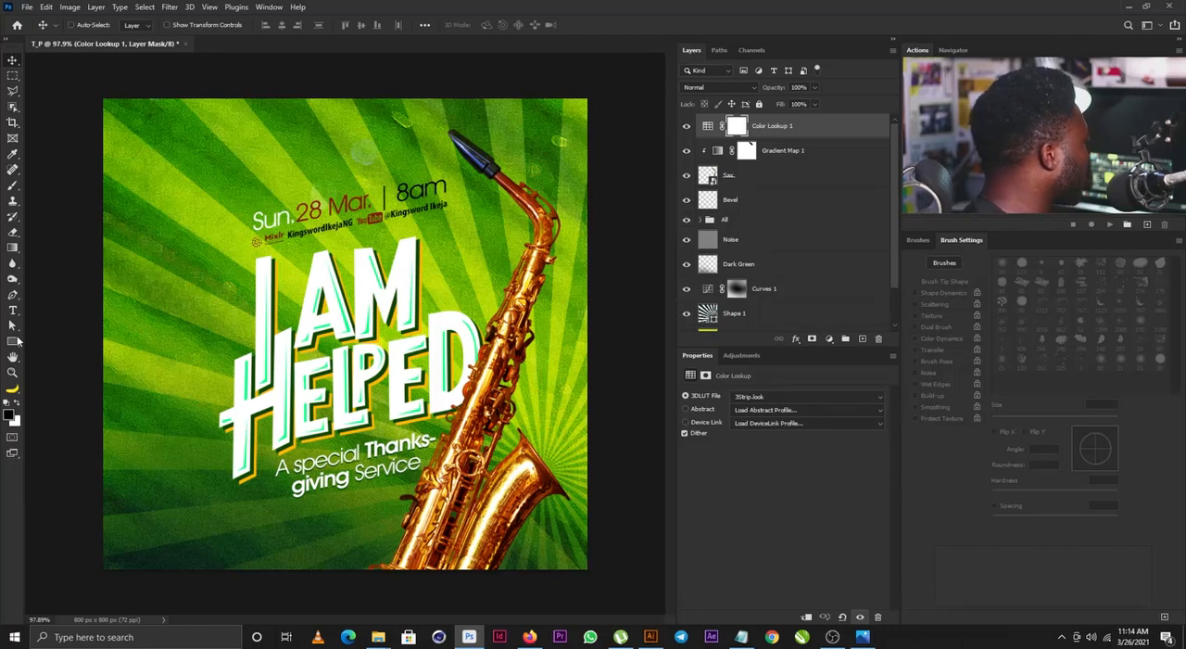
pyautogui.click(12, 341)
pyautogui.moveTo(102, 540); pyautogui.dragTo(590, 547)
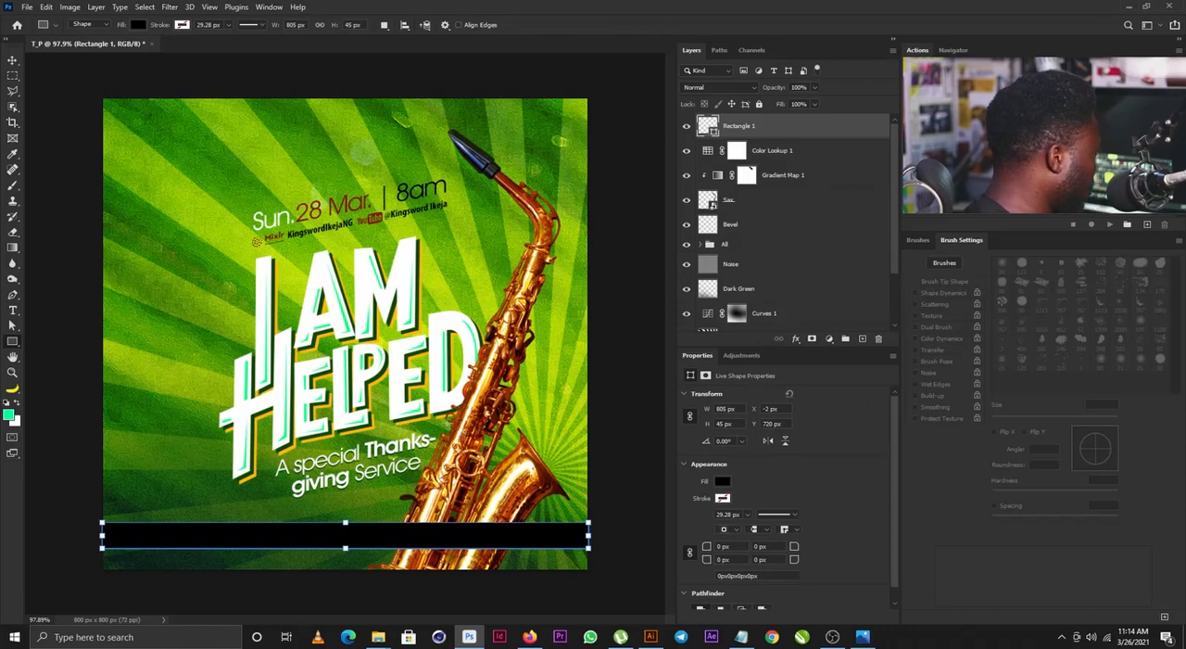
pyautogui.click(725, 481)
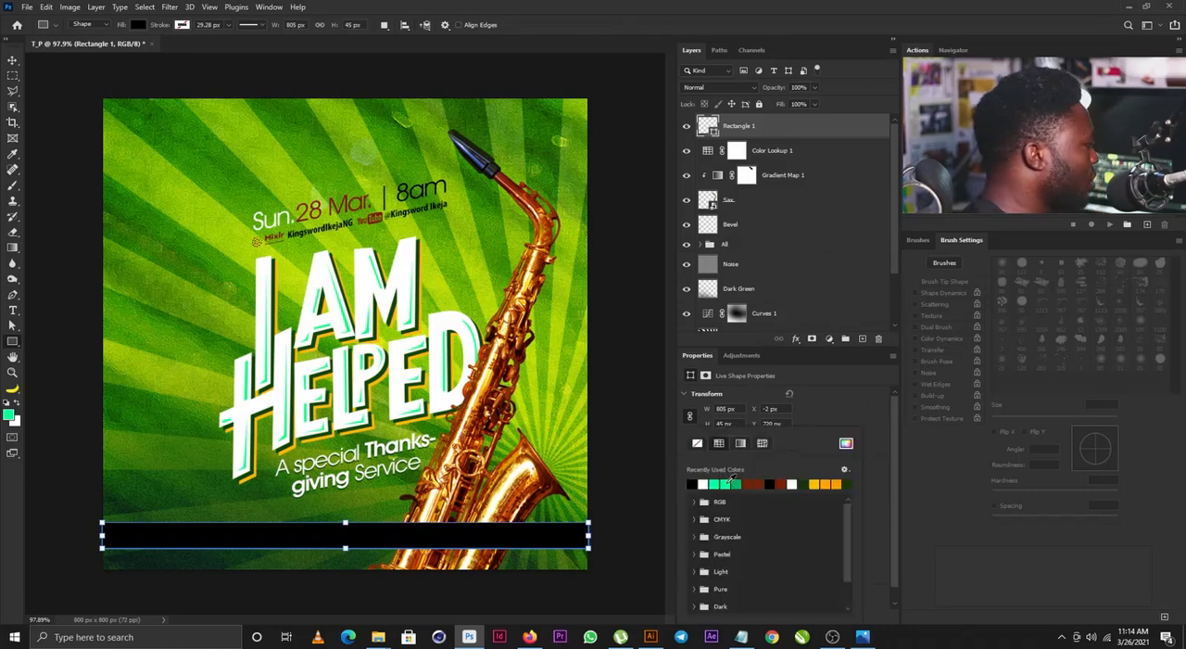
pyautogui.click(819, 482)
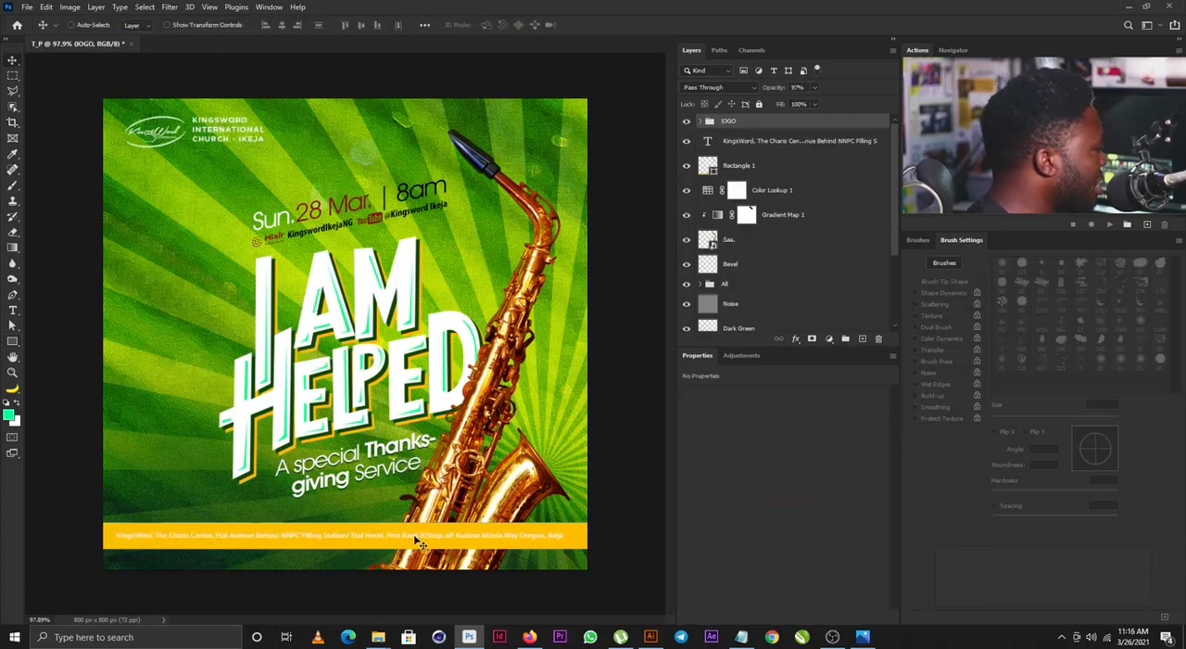
# - Recolour the address text on the yellow strip dark green, 0e4502
pyautogui.rightClick(417, 541)
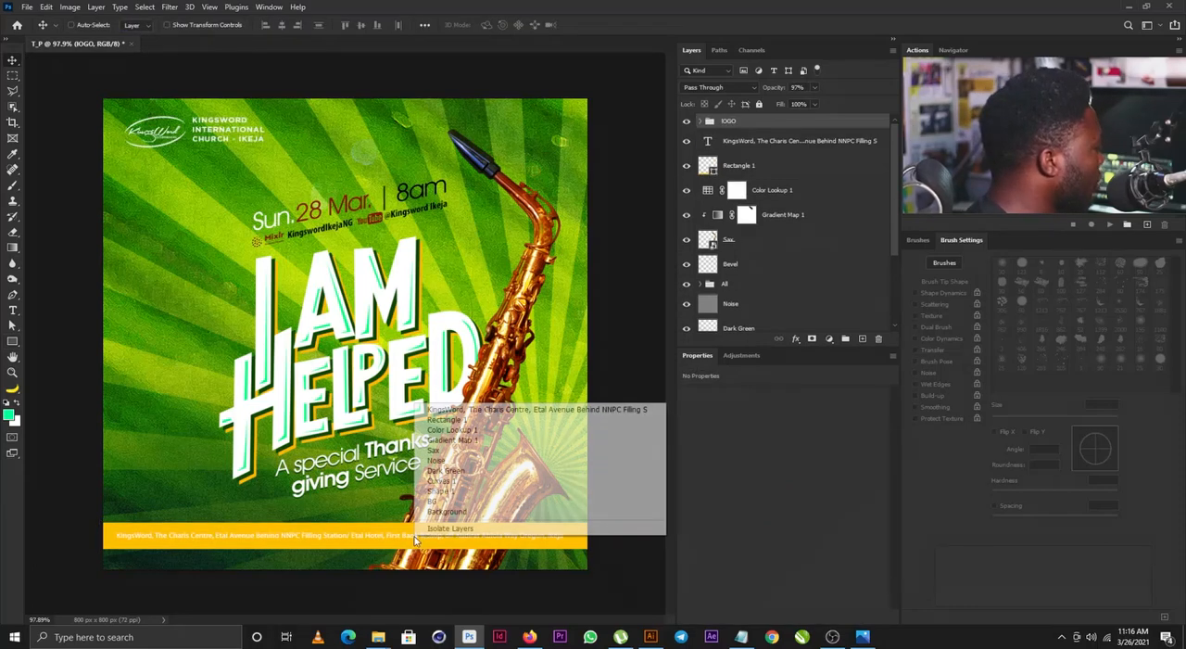
pyautogui.click(558, 410)
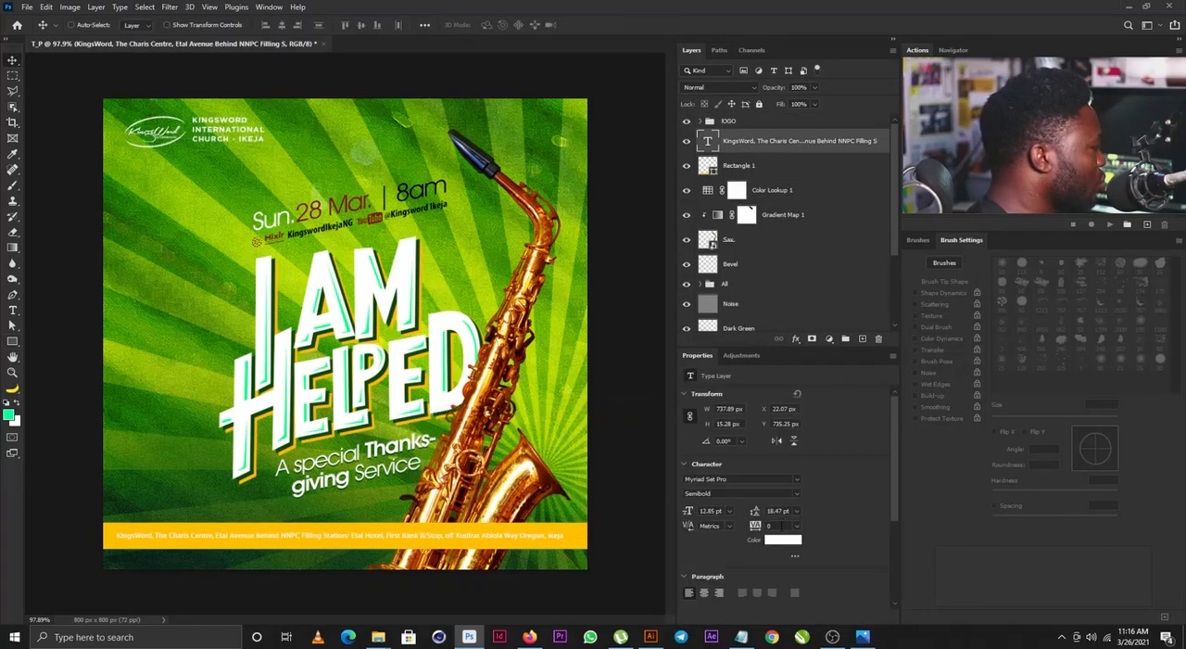
pyautogui.click(781, 543)
pyautogui.click(420, 414)
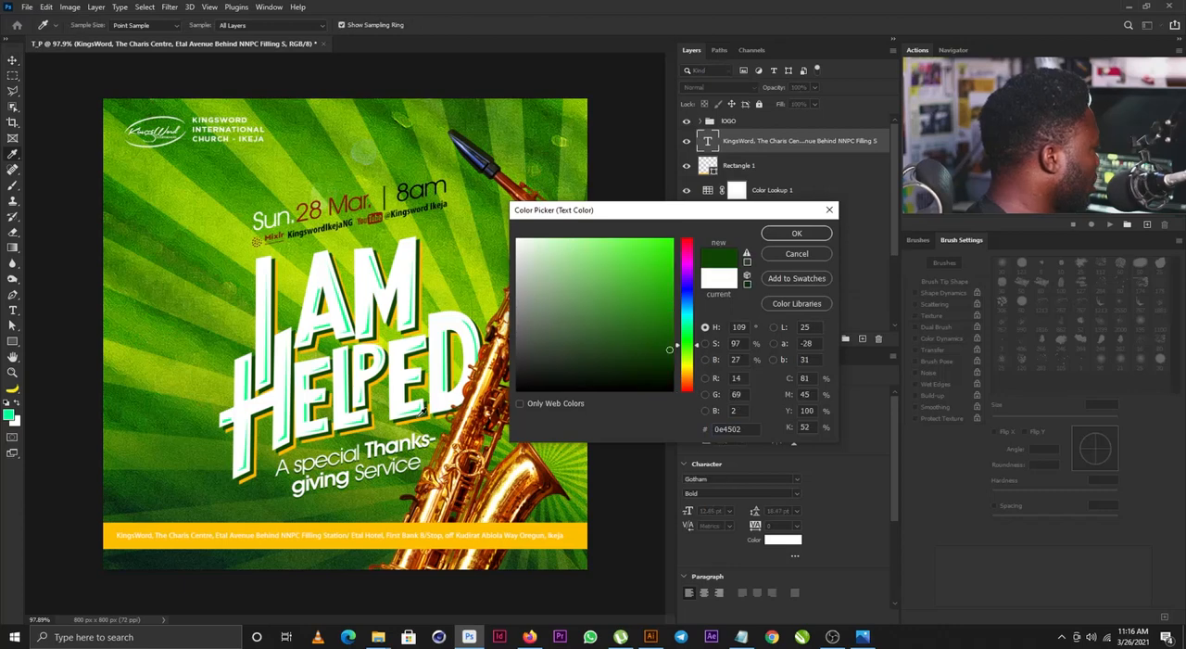
pyautogui.click(783, 238)
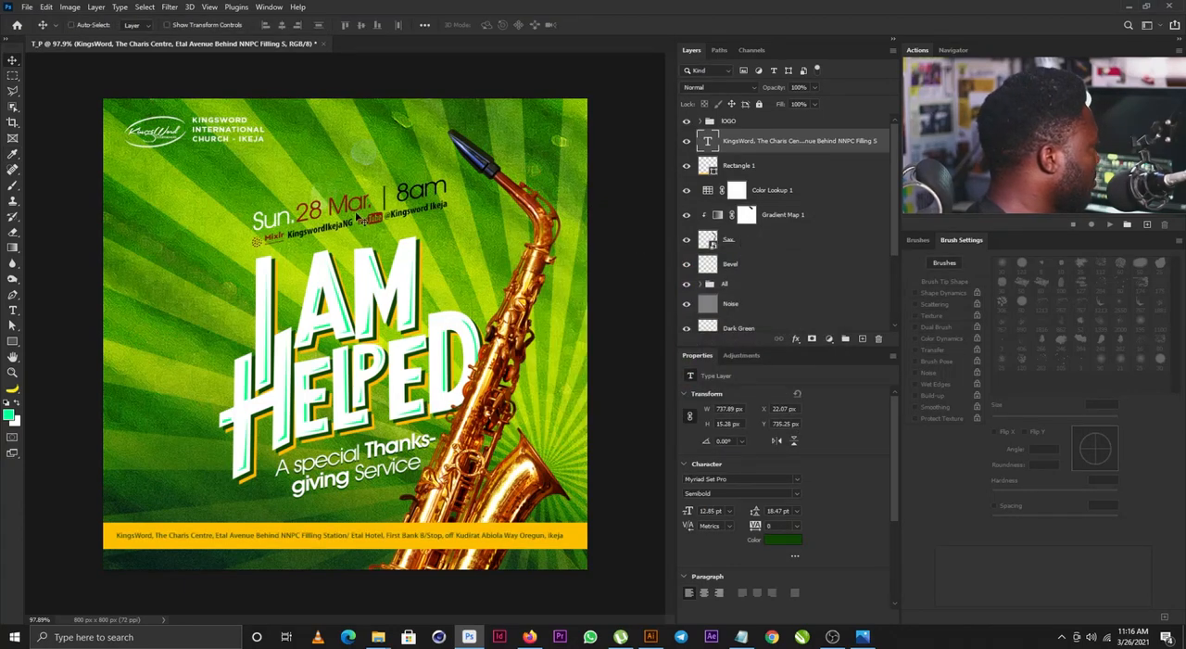